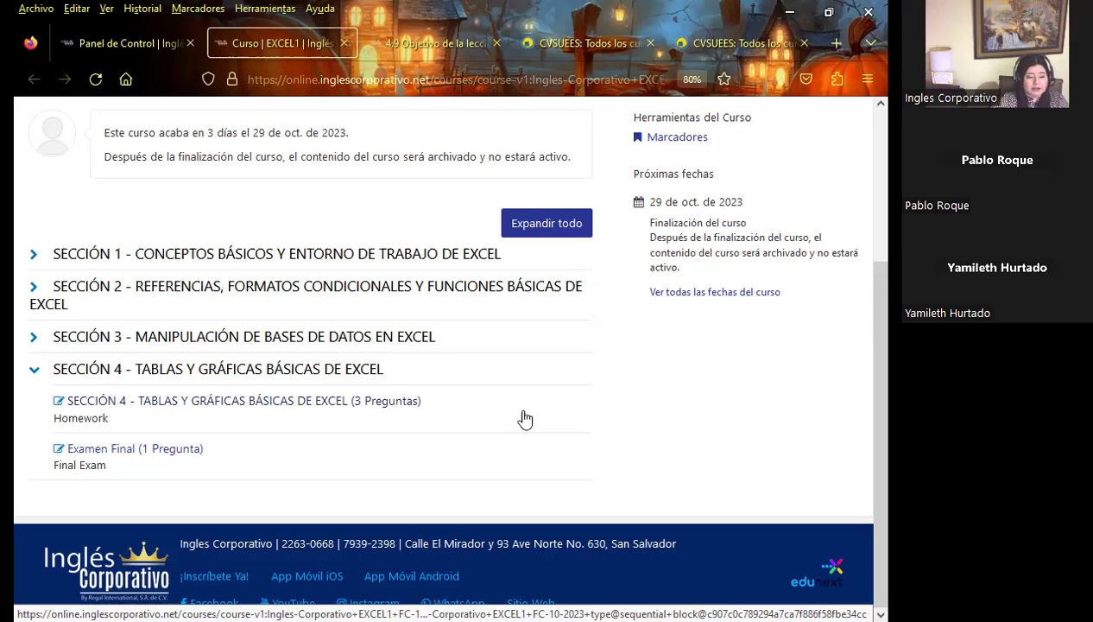
- Go to unit 4.7 Modificaciones en las tablas and scroll through its video and discussion
click(441, 45)
scroll(313, 294, up, 5)
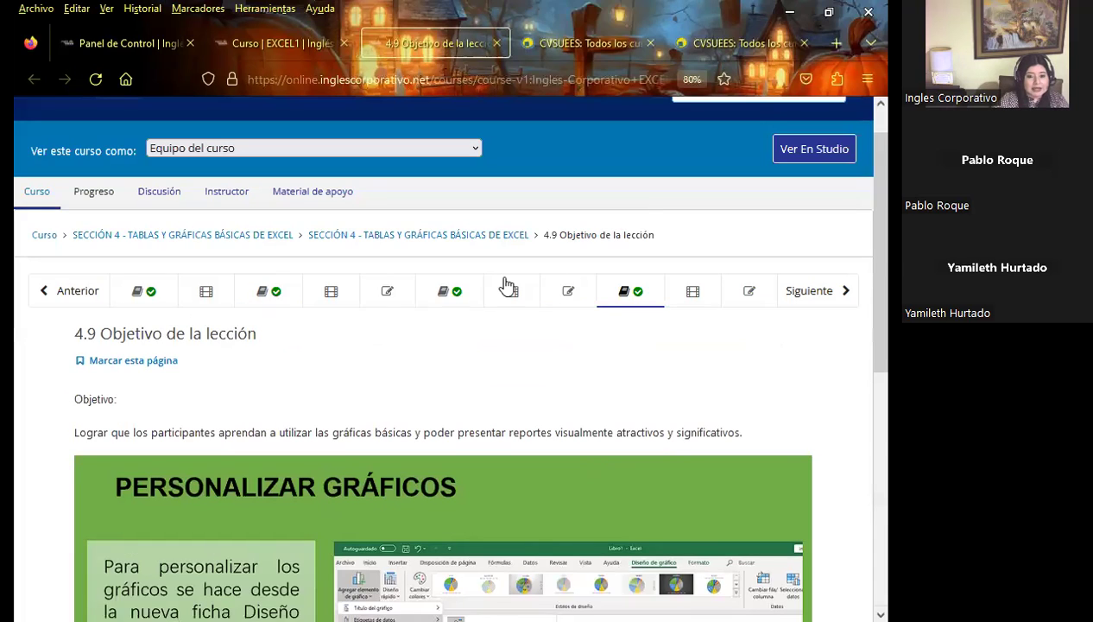
click(528, 304)
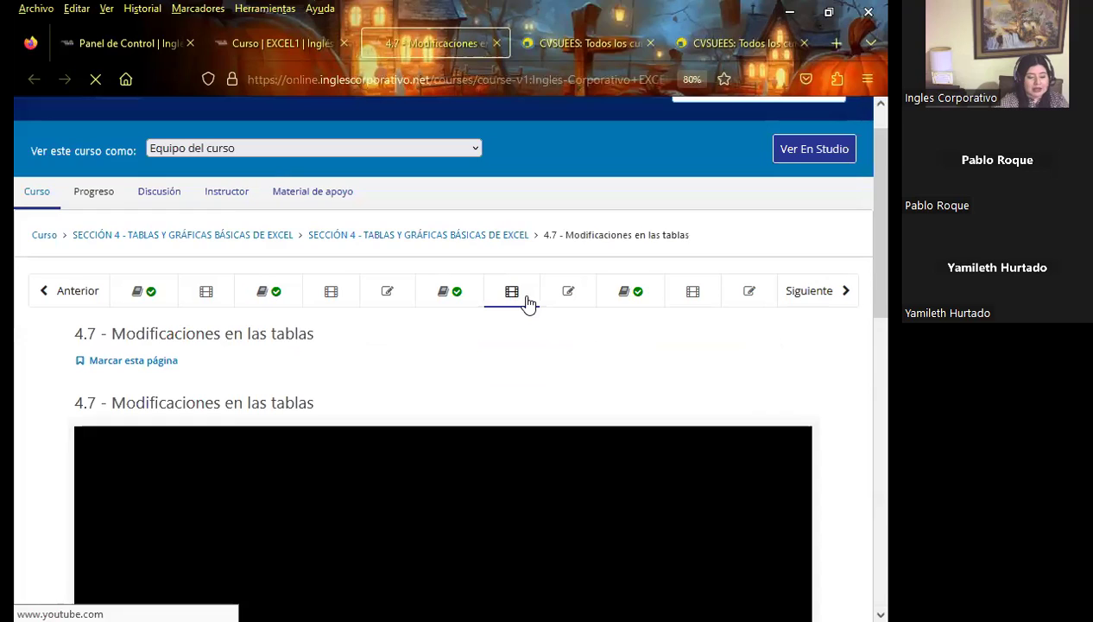
scroll(157, 408, down, 2)
scroll(157, 408, down, 3)
scroll(147, 421, down, 3)
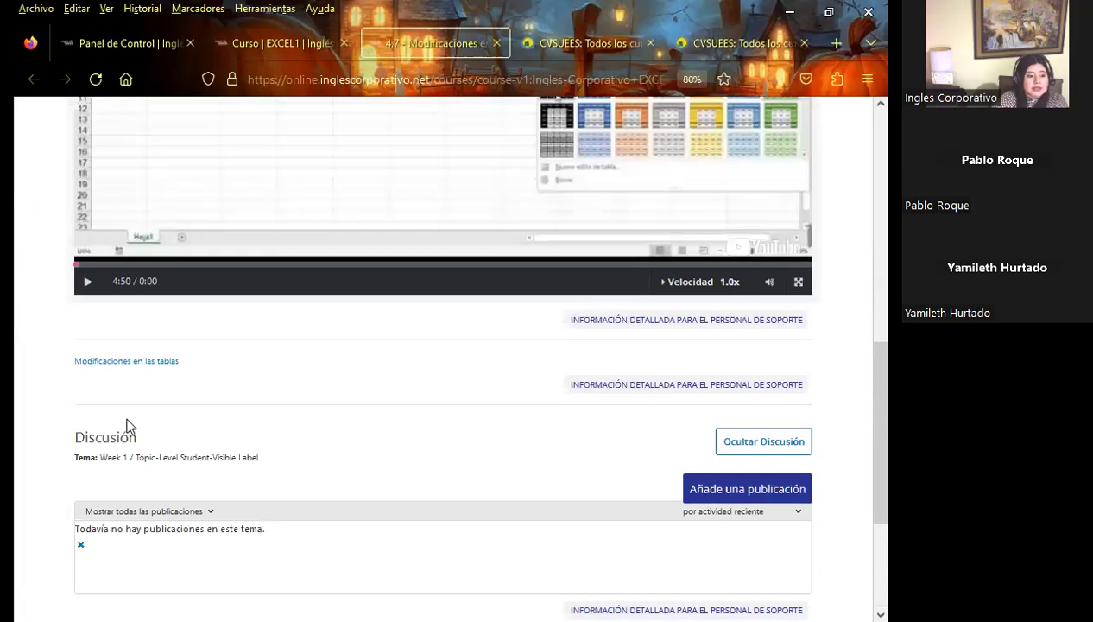
scroll(35, 370, down, 1)
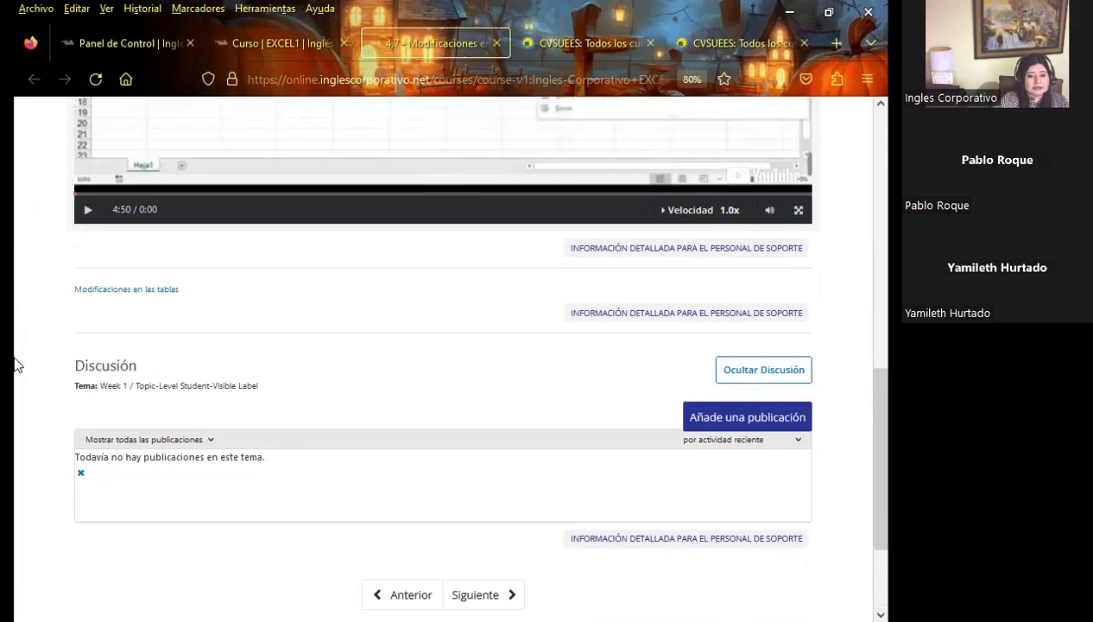
scroll(15, 364, down, 2)
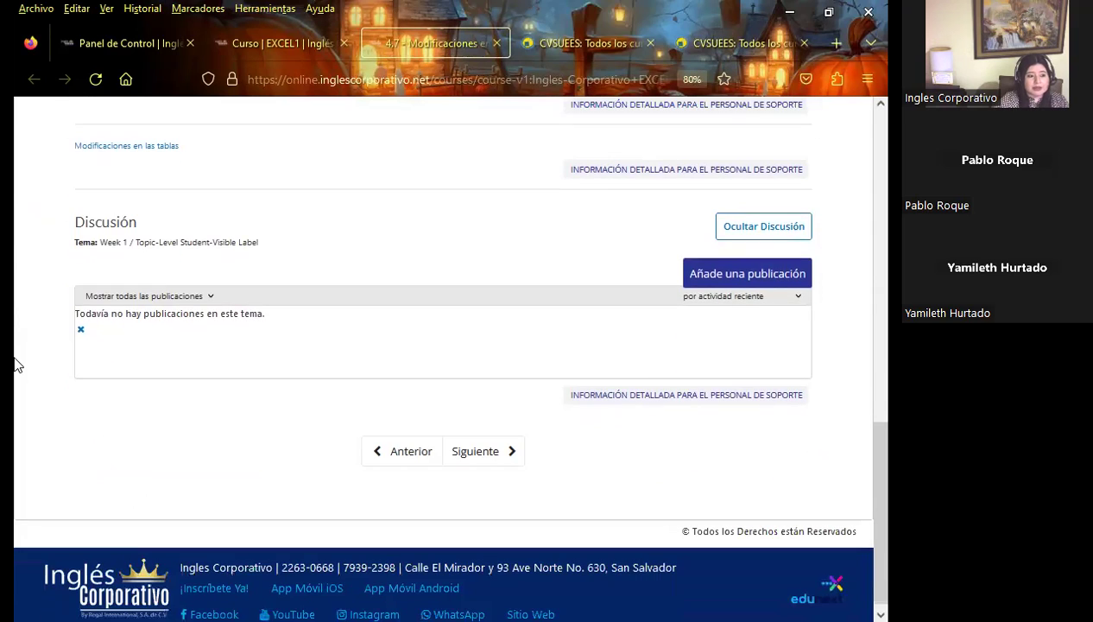
scroll(15, 365, up, 2)
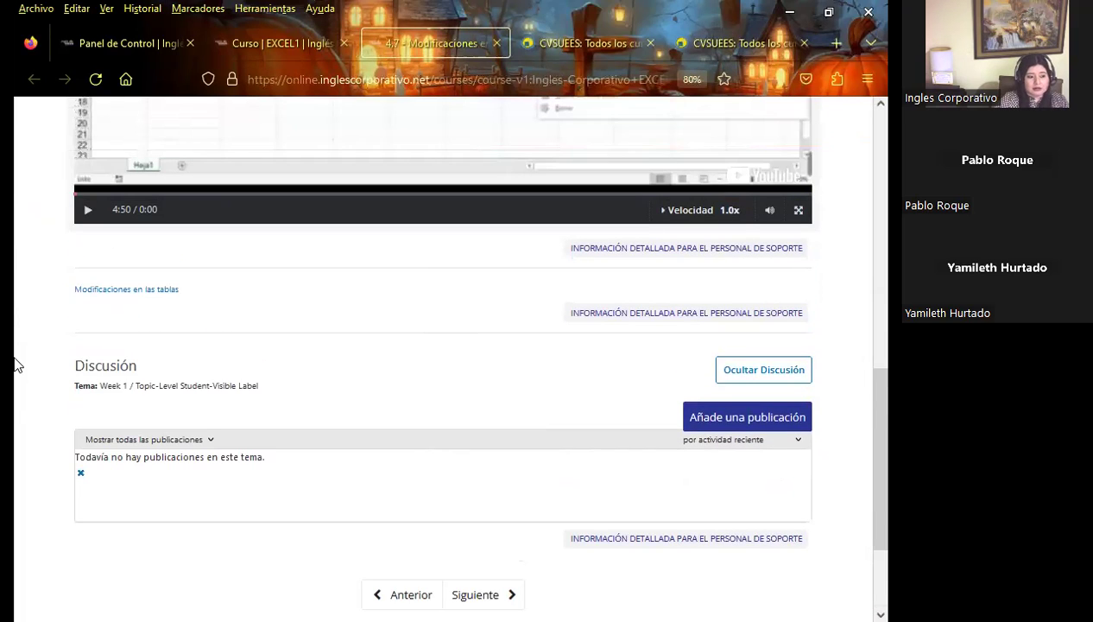
scroll(14, 364, up, 3)
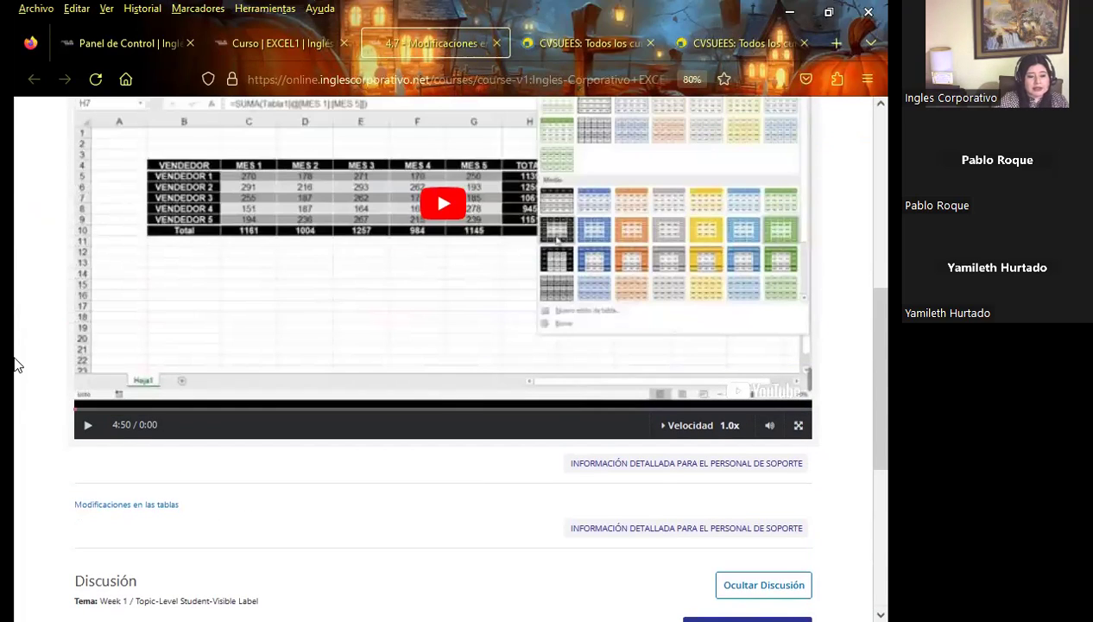
scroll(15, 343, up, 5)
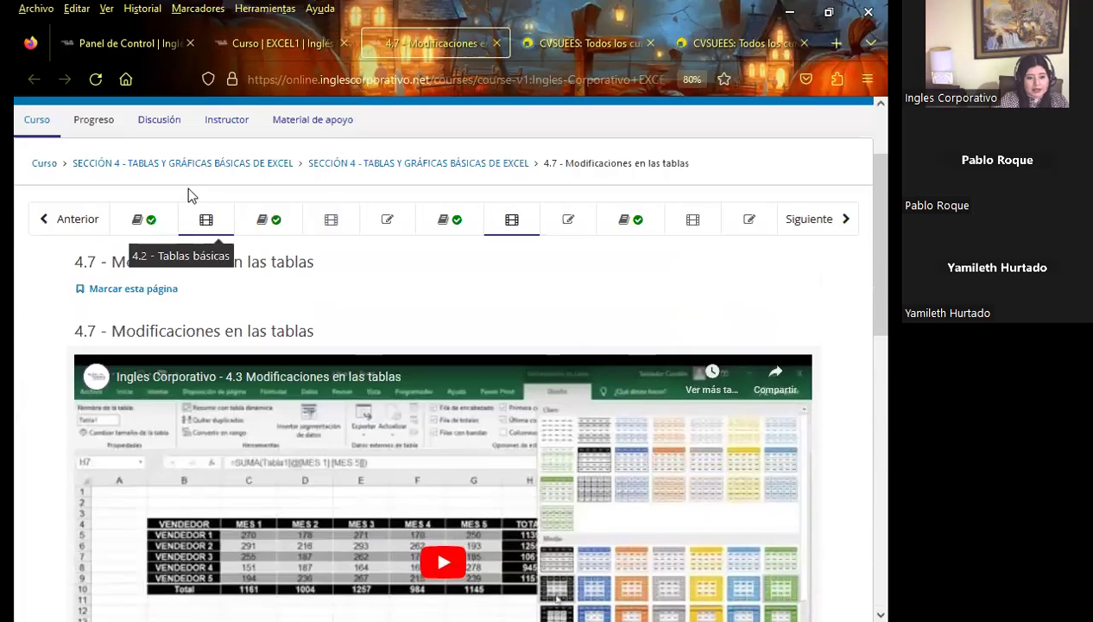
- Switch to unit 4.4 Herramienta buscar y reemplazar and scroll down and back up the page
click(331, 220)
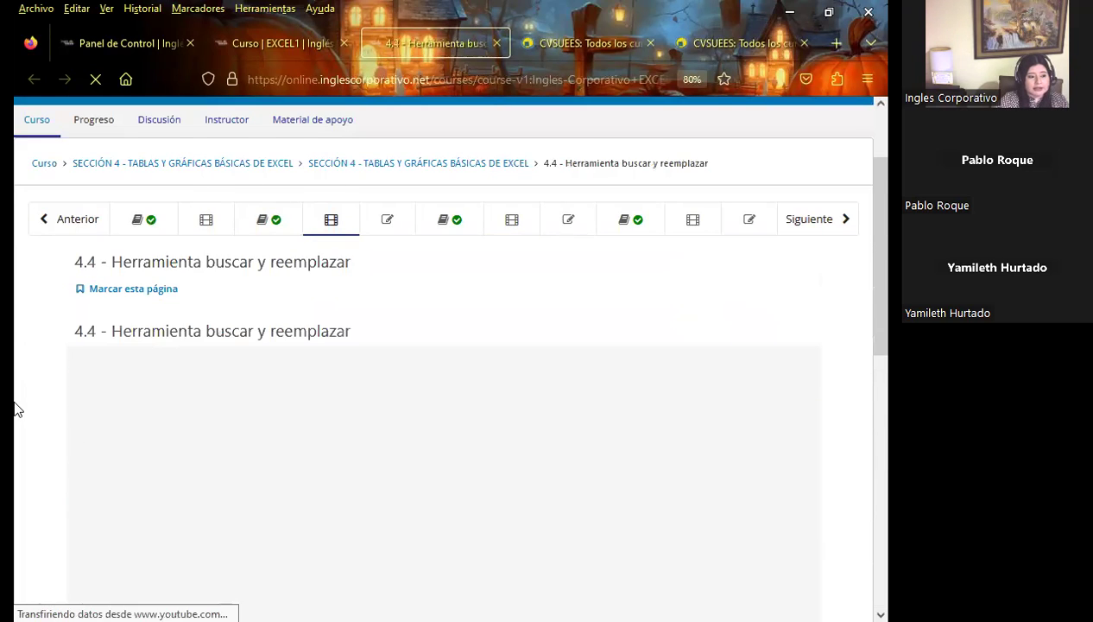
scroll(13, 407, down, 3)
scroll(13, 407, down, 2)
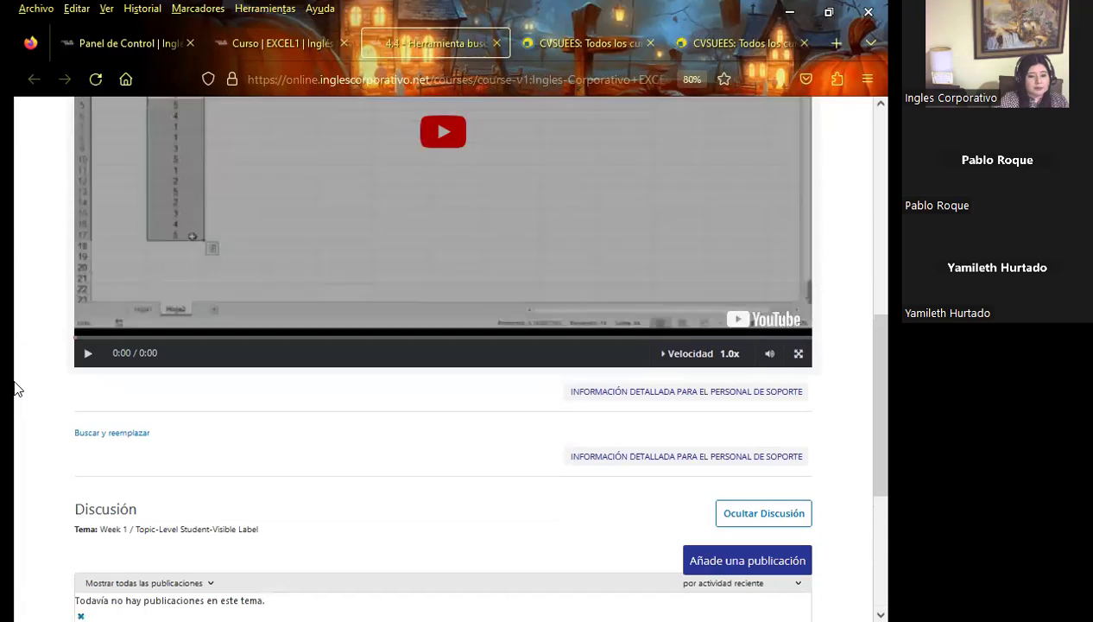
scroll(15, 363, down, 1)
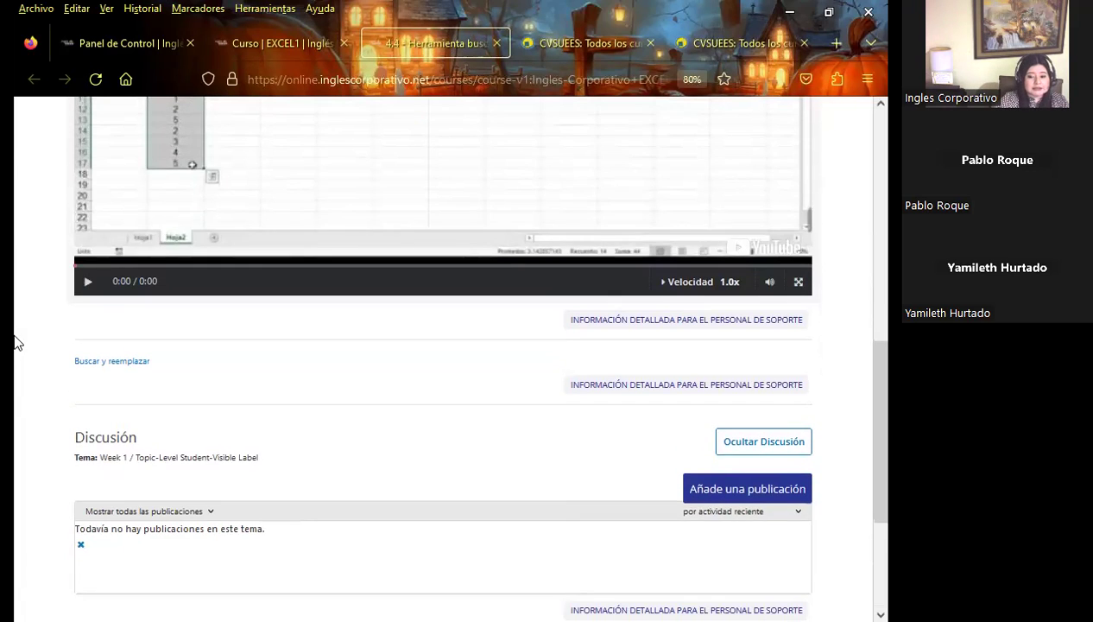
scroll(14, 325, down, 2)
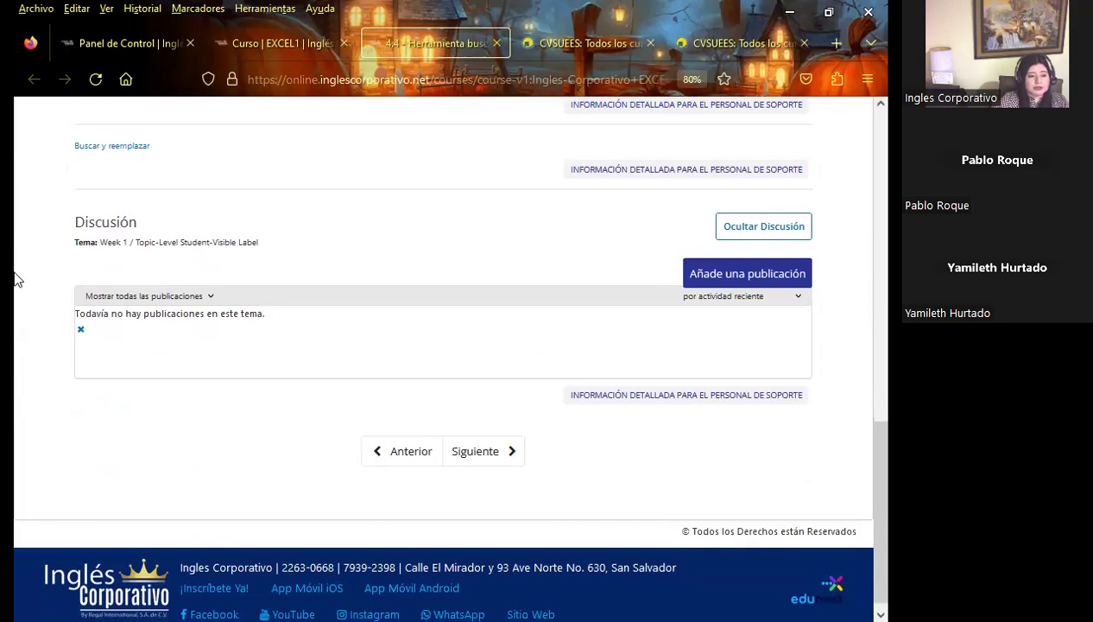
scroll(14, 279, up, 2)
scroll(12, 281, up, 2)
scroll(13, 280, up, 2)
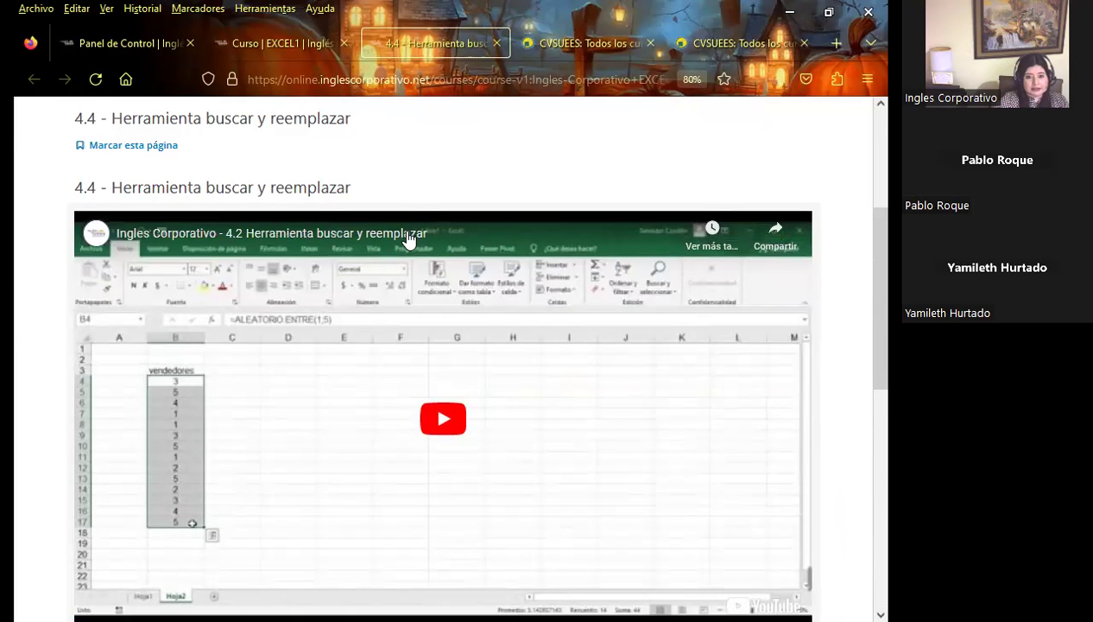
scroll(384, 264, up, 3)
scroll(390, 291, up, 1)
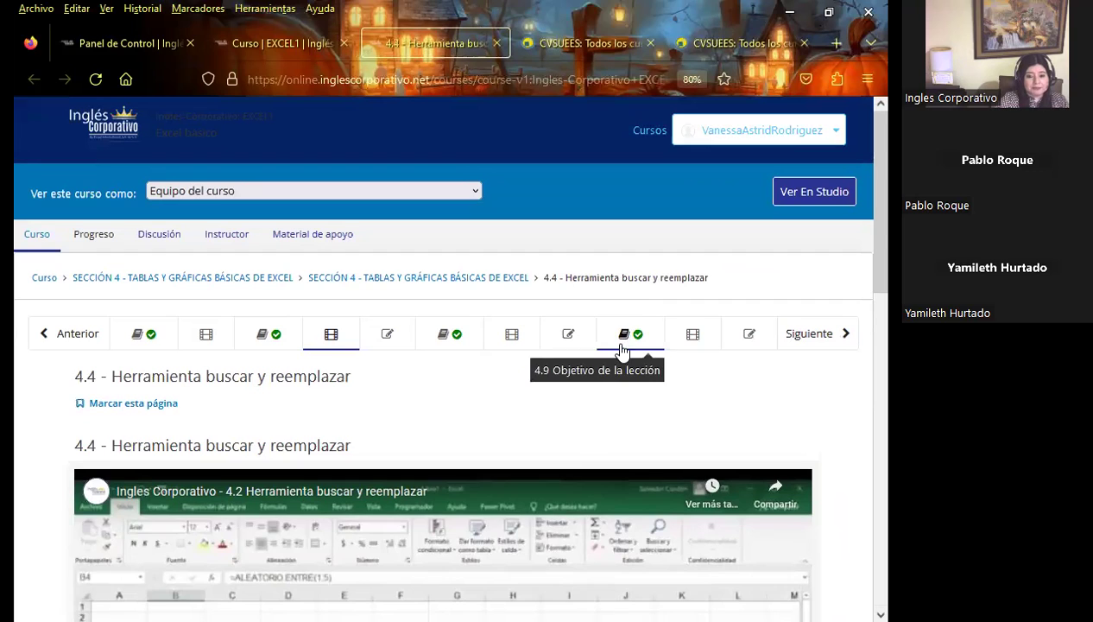
- Show unit 4.9's Personalizar gráficos slide, after a brief detour to unit 4.6
click(638, 337)
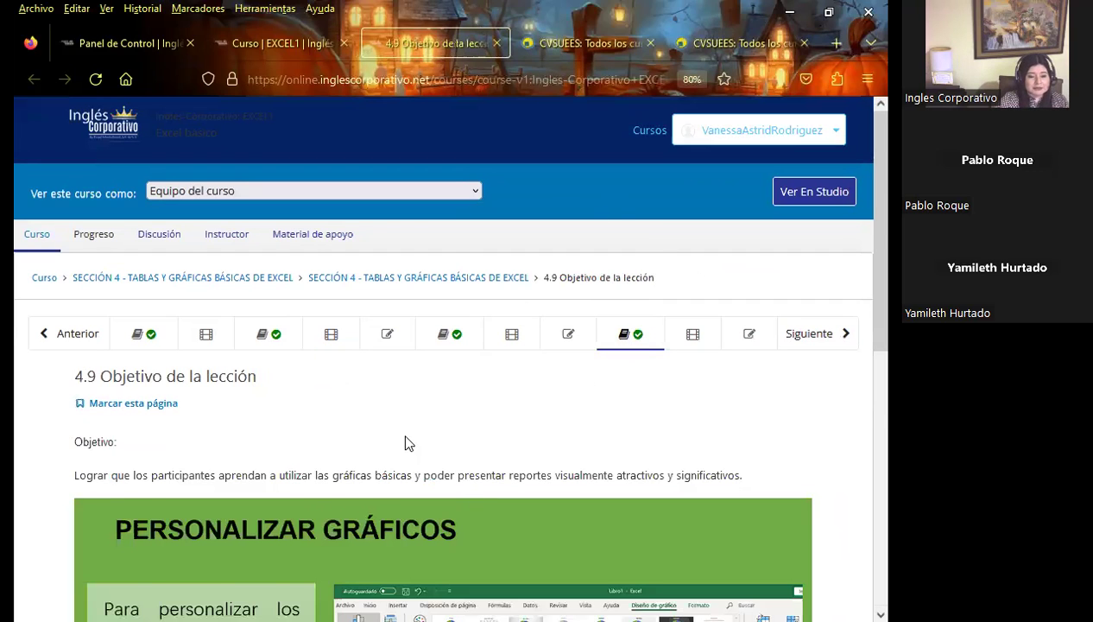
scroll(15, 387, down, 2)
scroll(16, 387, down, 1)
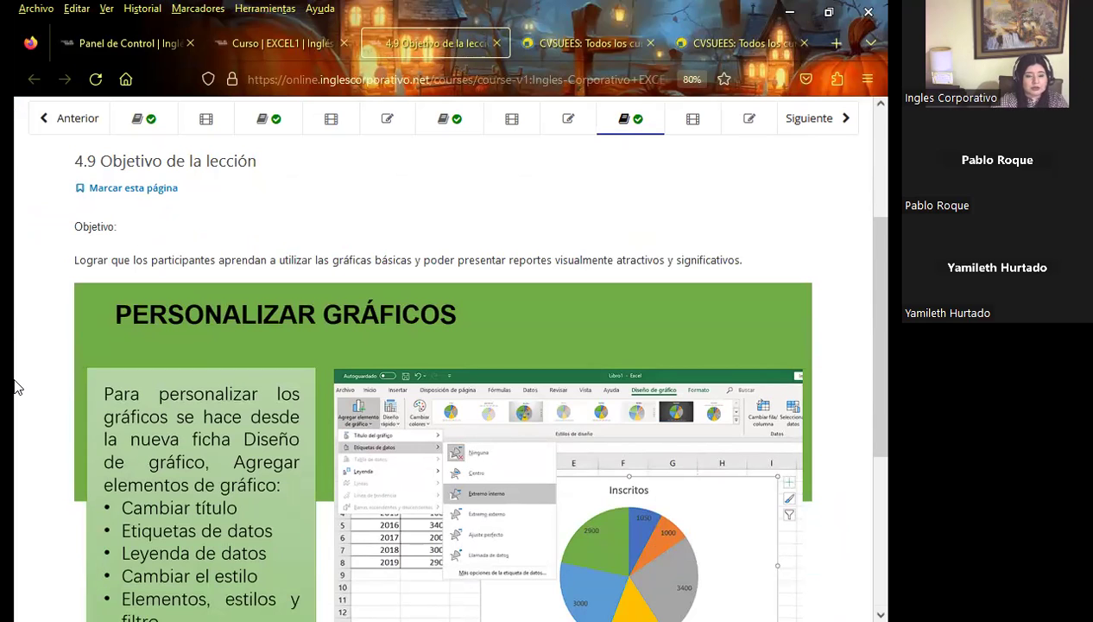
click(465, 120)
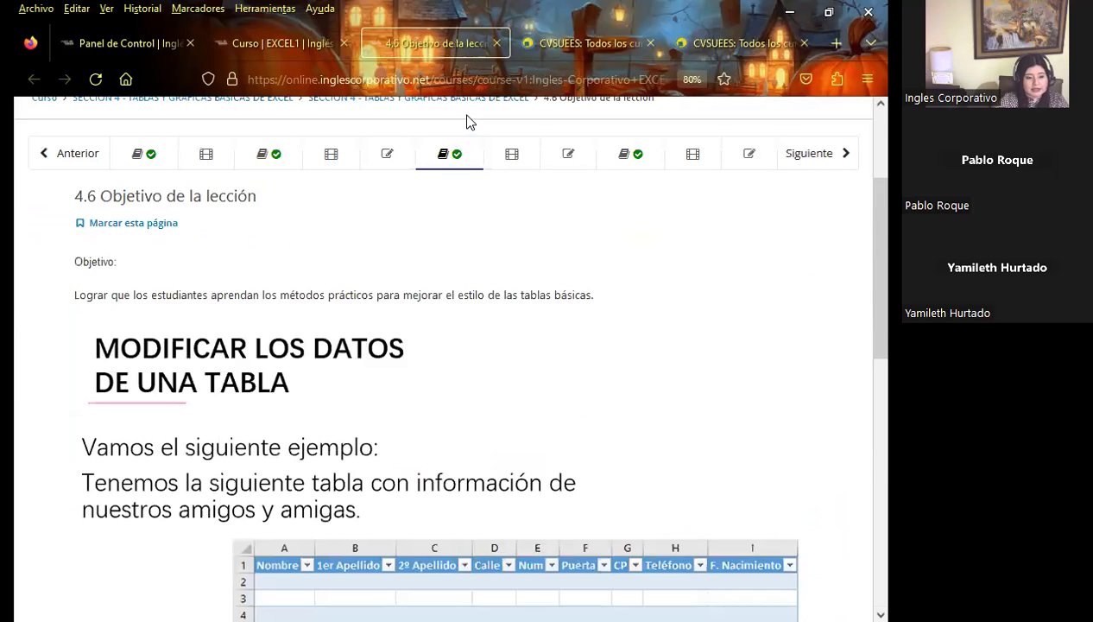
click(641, 151)
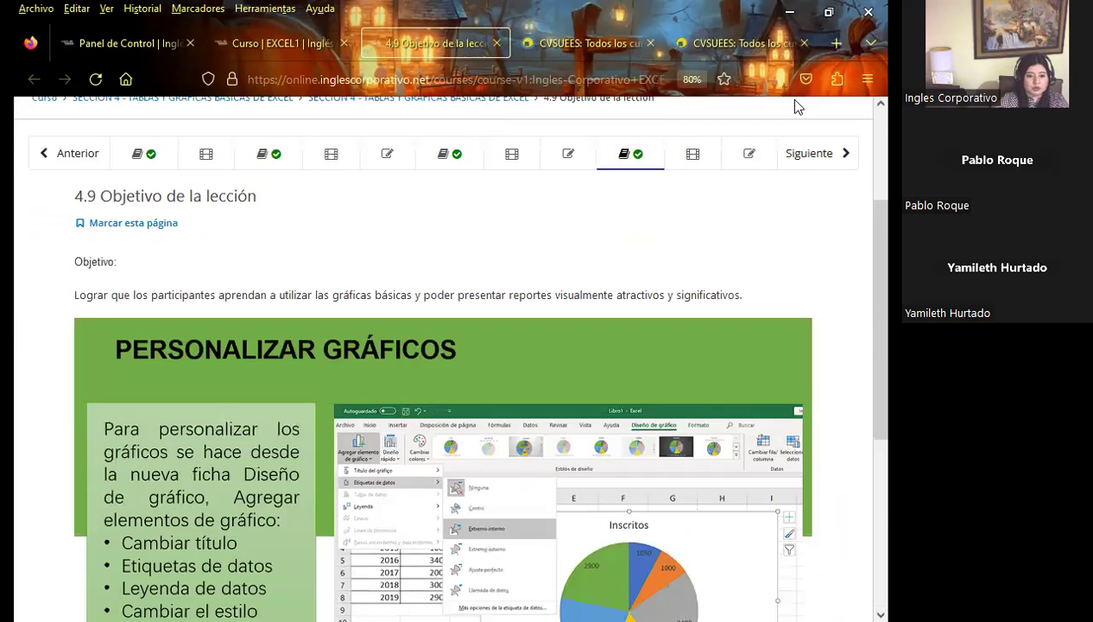
scroll(246, 347, down, 3)
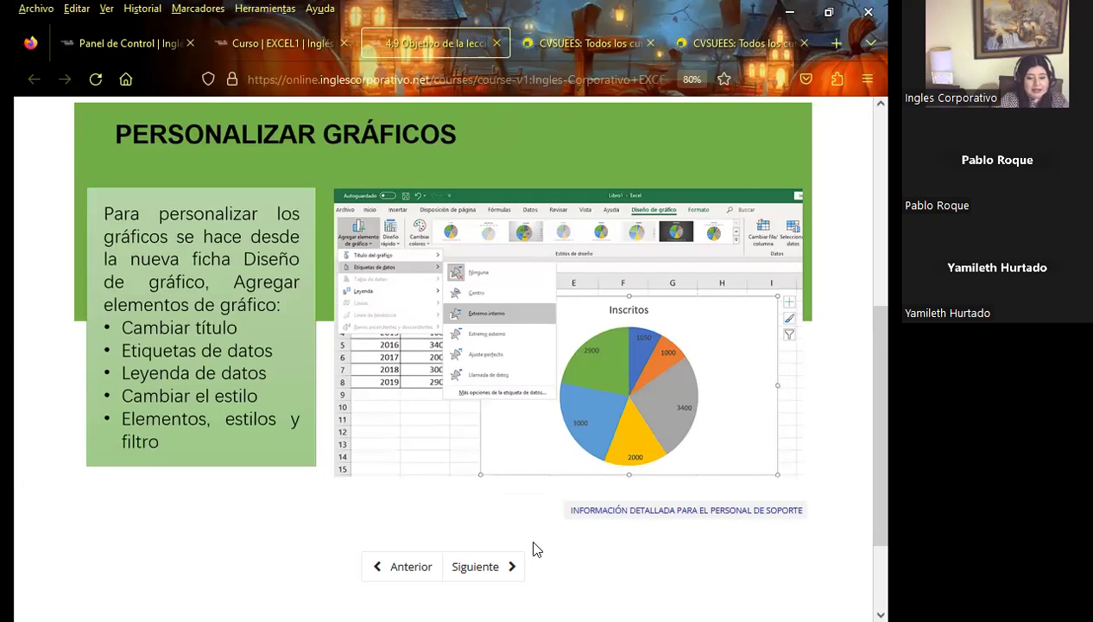
- Leave the EXCEL1 course and bring up the presentation's Agenda slide, slide 3
click(265, 51)
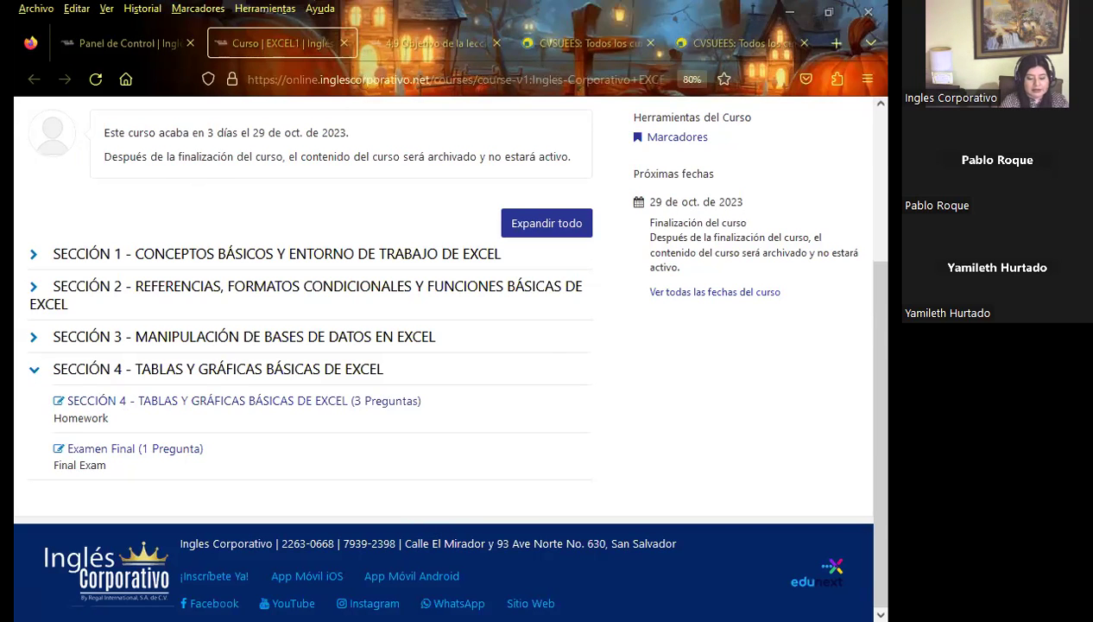
key(alt+Tab)
key(Right)
key(Right)
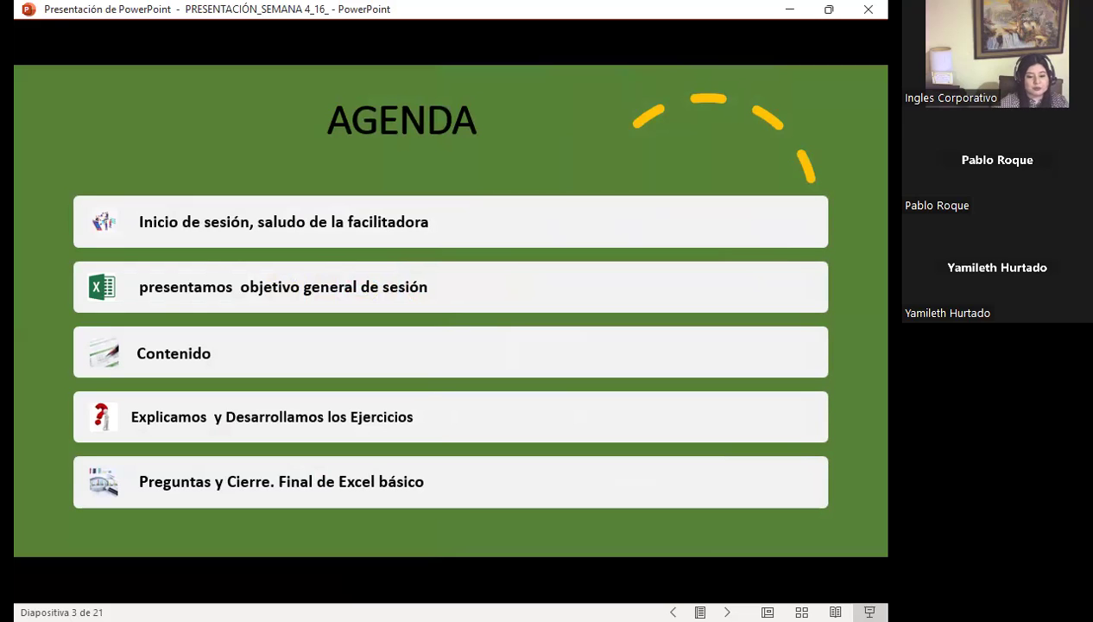
- Advance to slide 4, the session's general objective
click(584, 518)
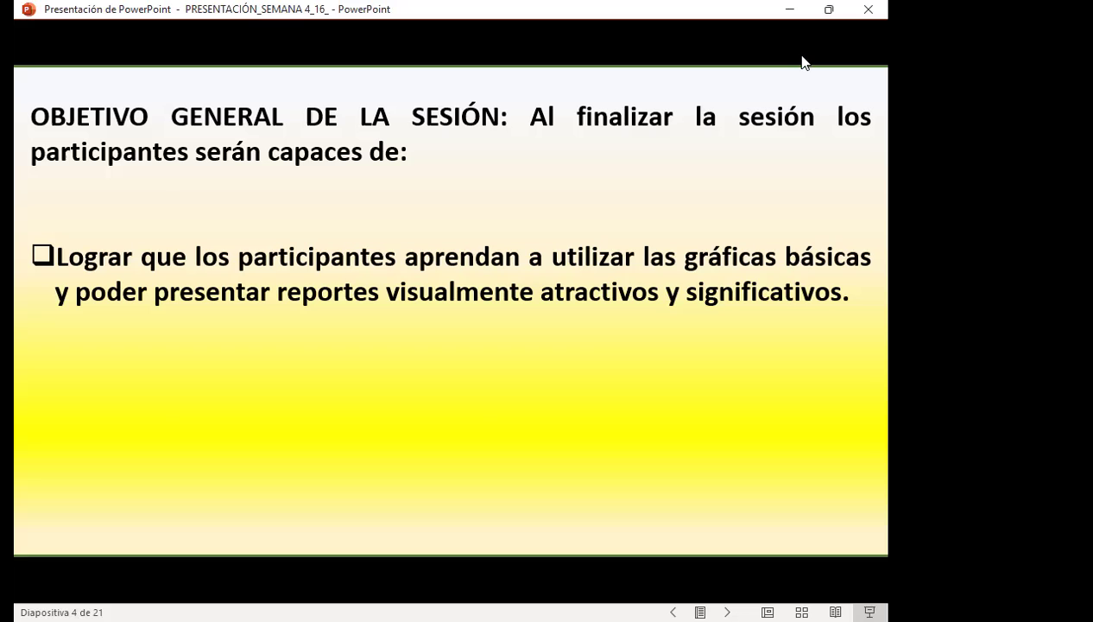
- Advance to slide 5, GRAFICOS ESTADISTICOS
key(Right)
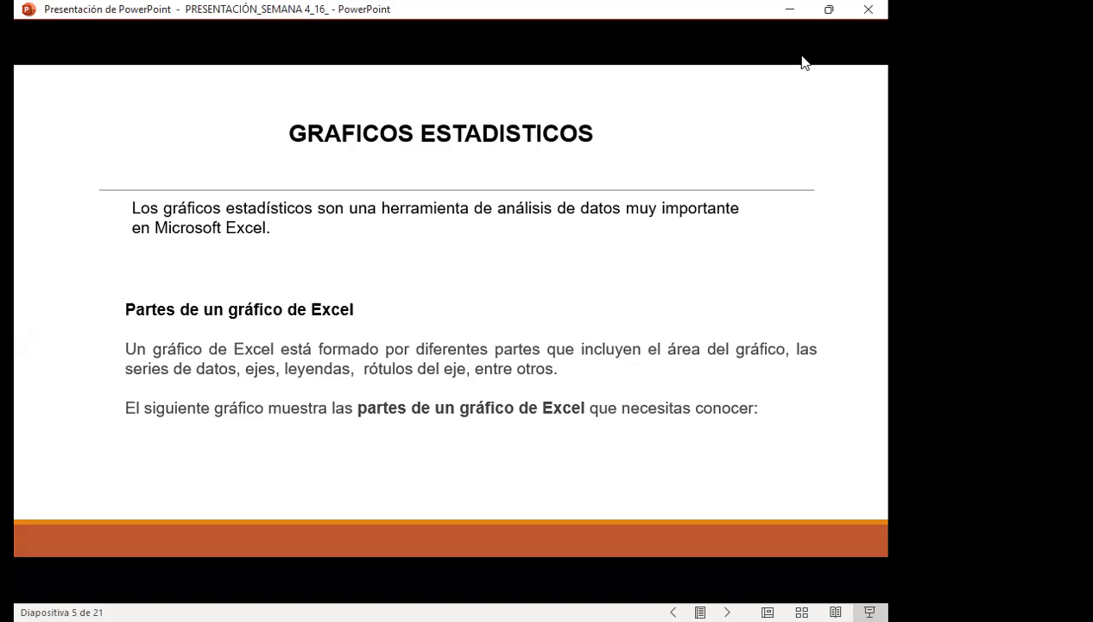
key(Right)
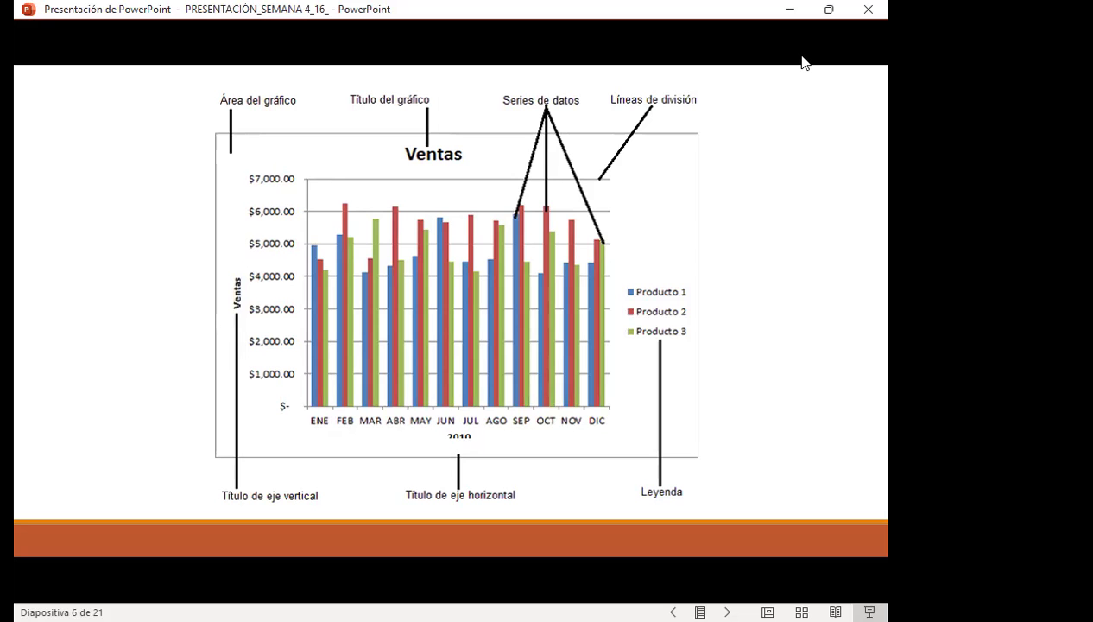
- Advance to slide 7 defining chart elements from Área del gráfico to Leyenda
key(Right)
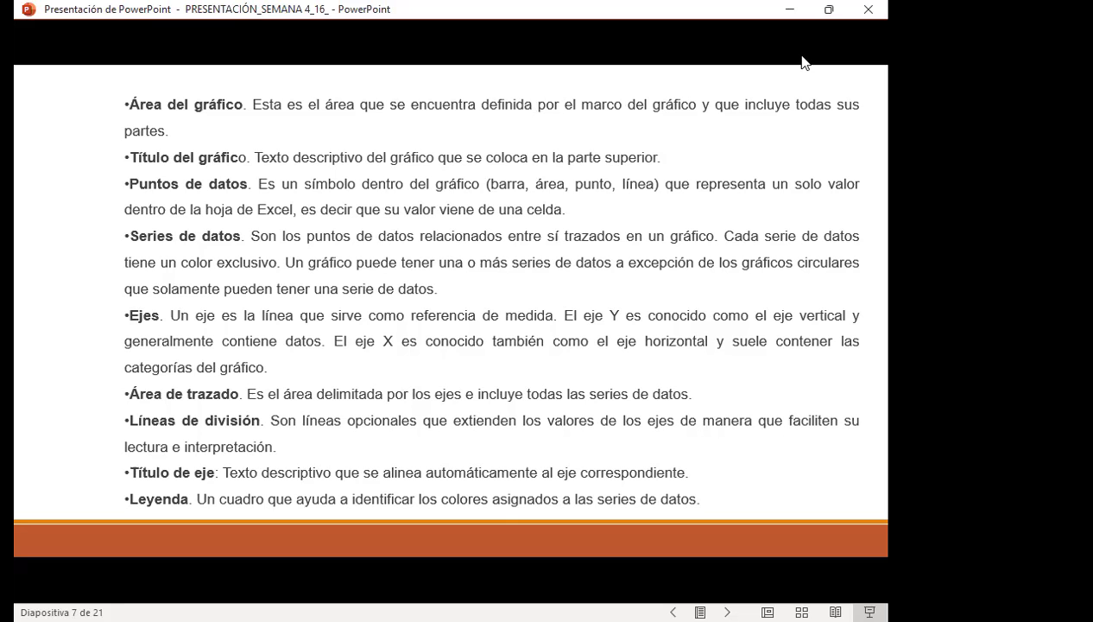
- Advance to slide 8, CATEGORÍAS Y SERIES
key(Right)
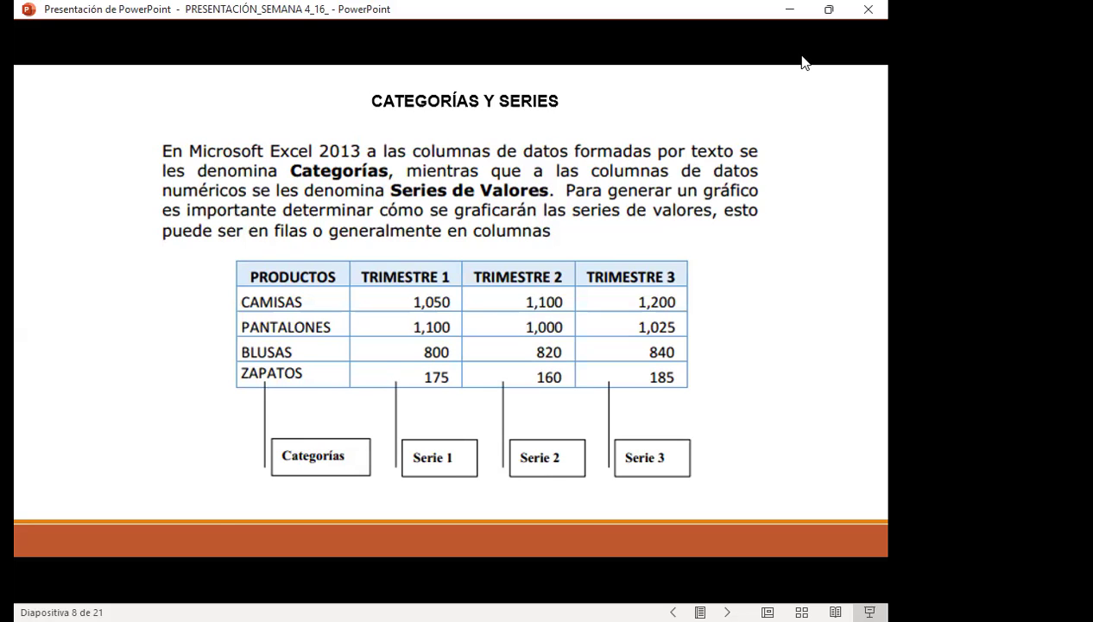
- Advance to slide 9, Tipos de gráficos en Excel
key(Right)
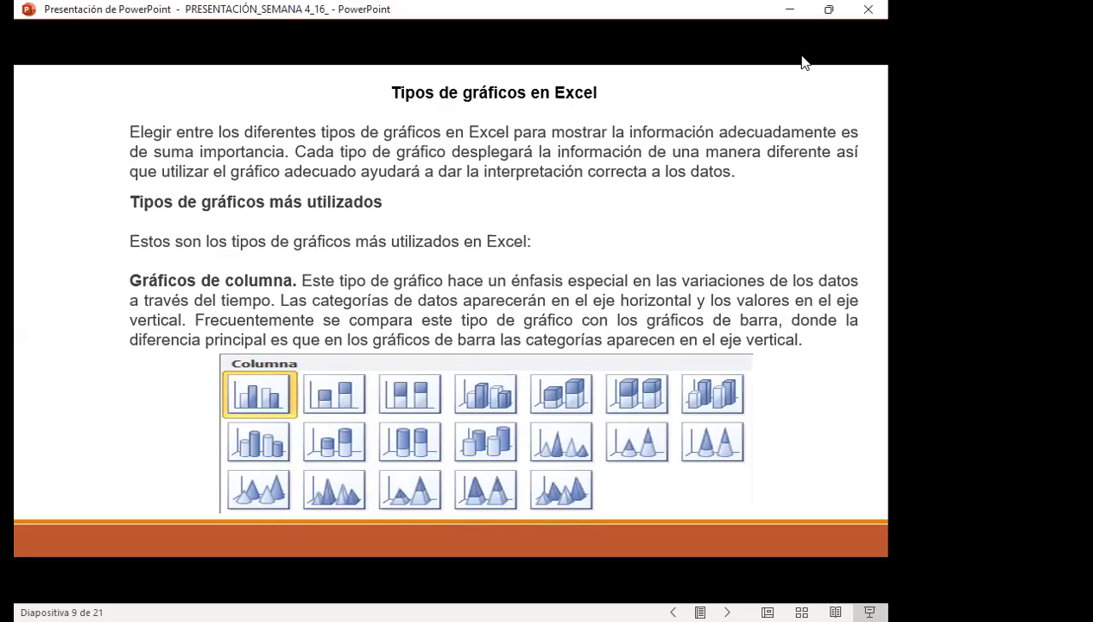
- Advance to slide 10 on line charts and pie charts
key(Right)
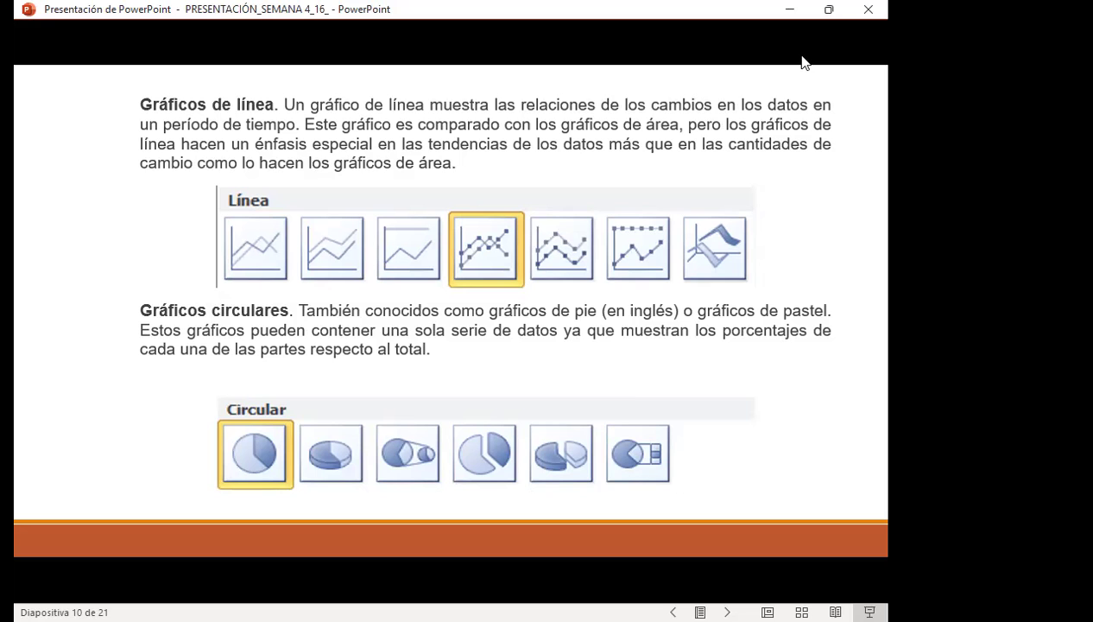
- Page forward past the bar, area and scatter slides to slide 13, 'Insertar mini gráficos'
key(Right)
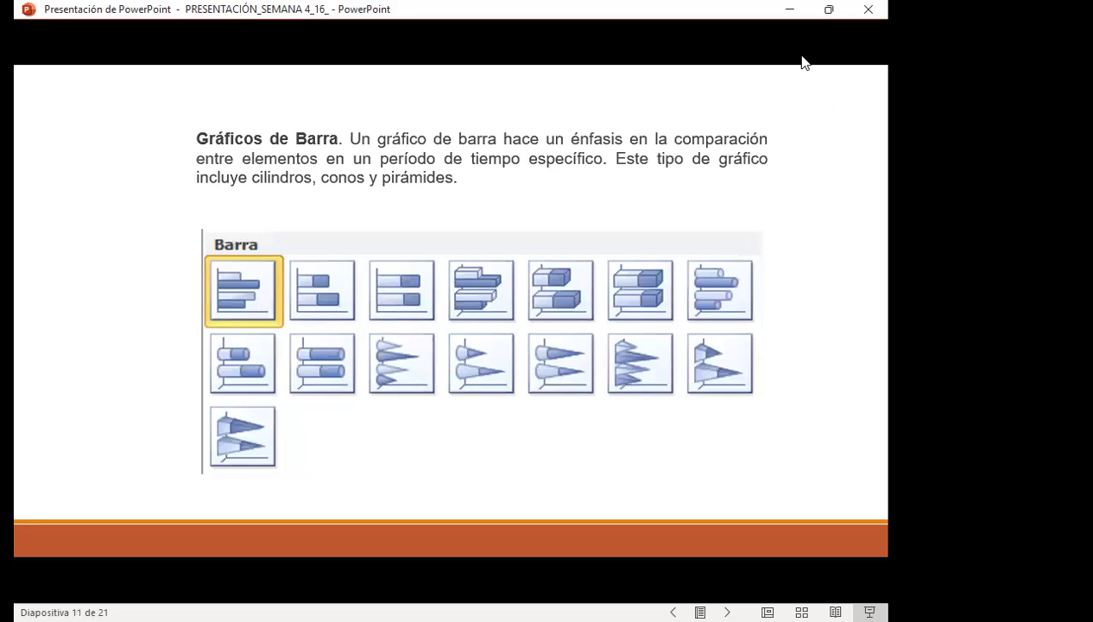
key(Right)
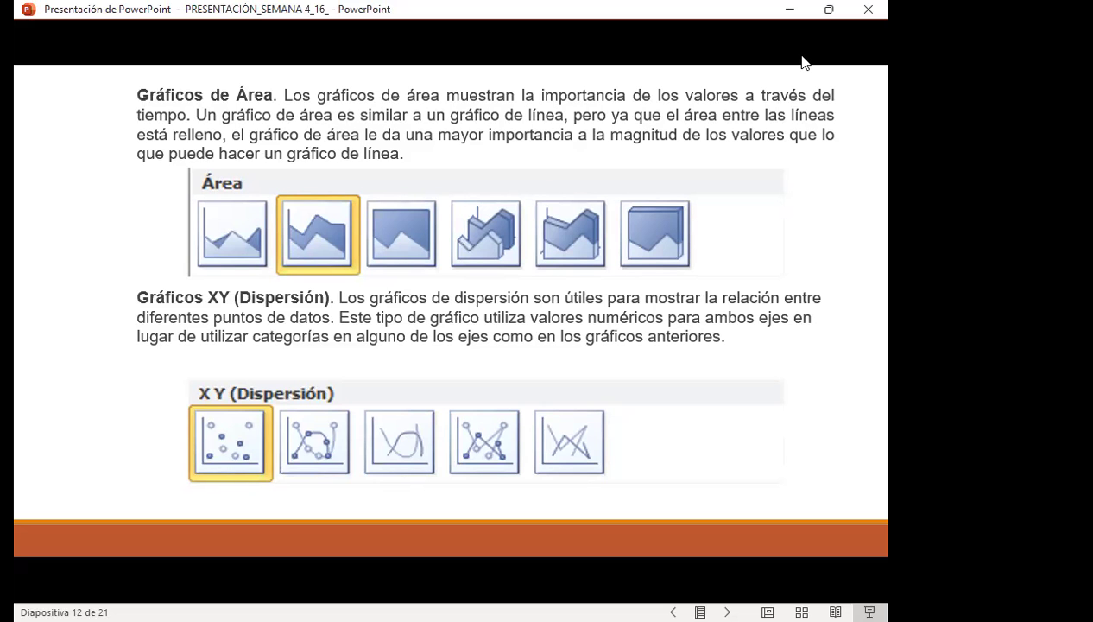
key(Right)
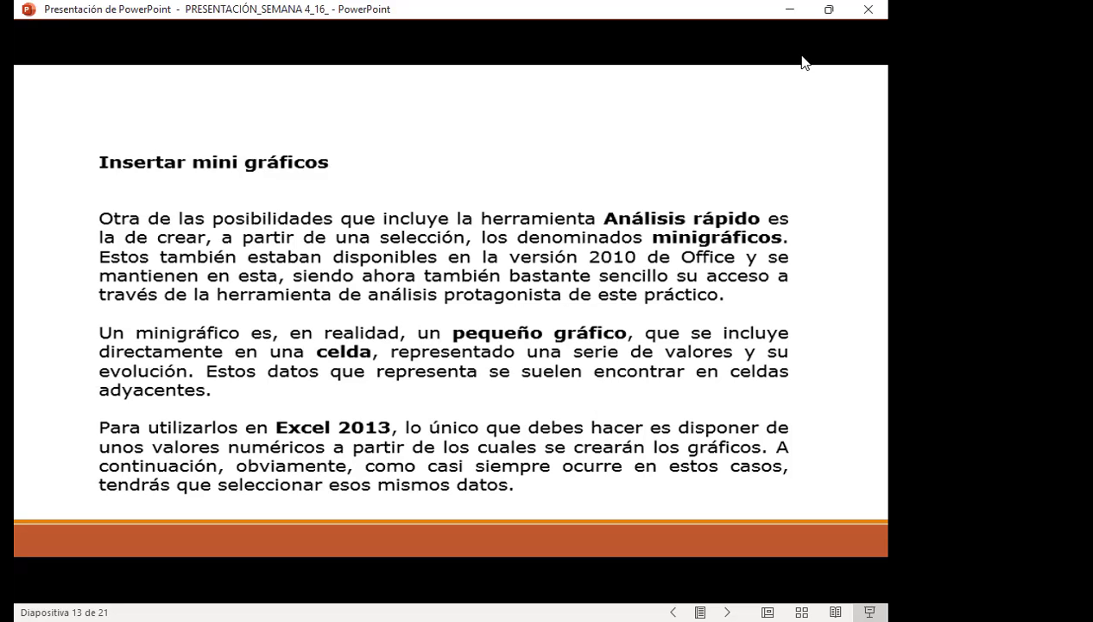
- Advance past the sample values and sparkline options slides to slide 16 on sparkline styles
key(Right)
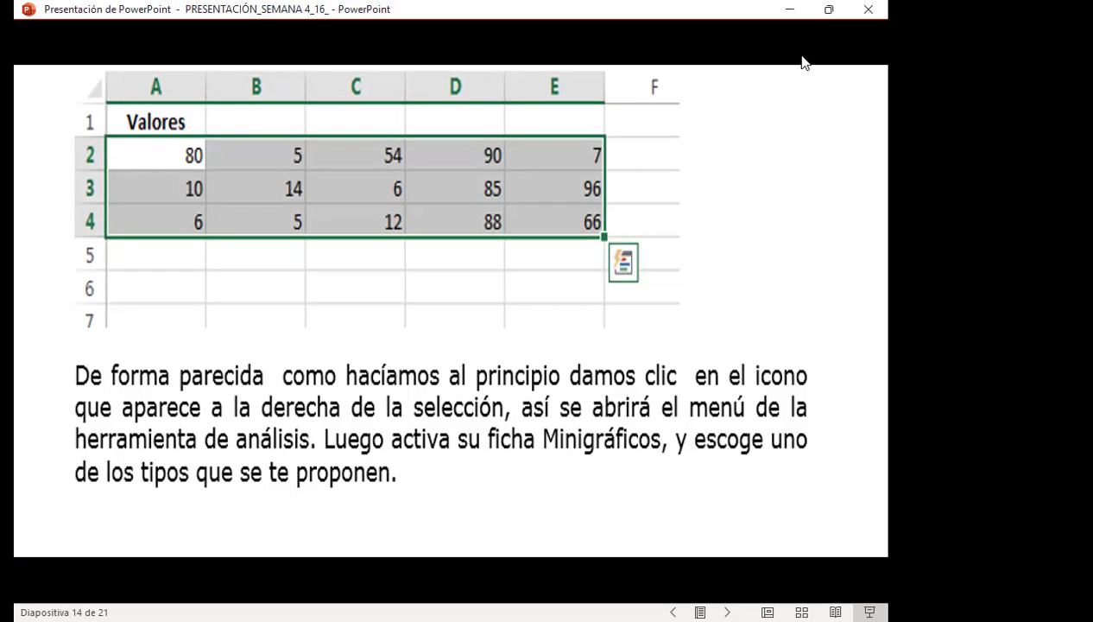
key(Right)
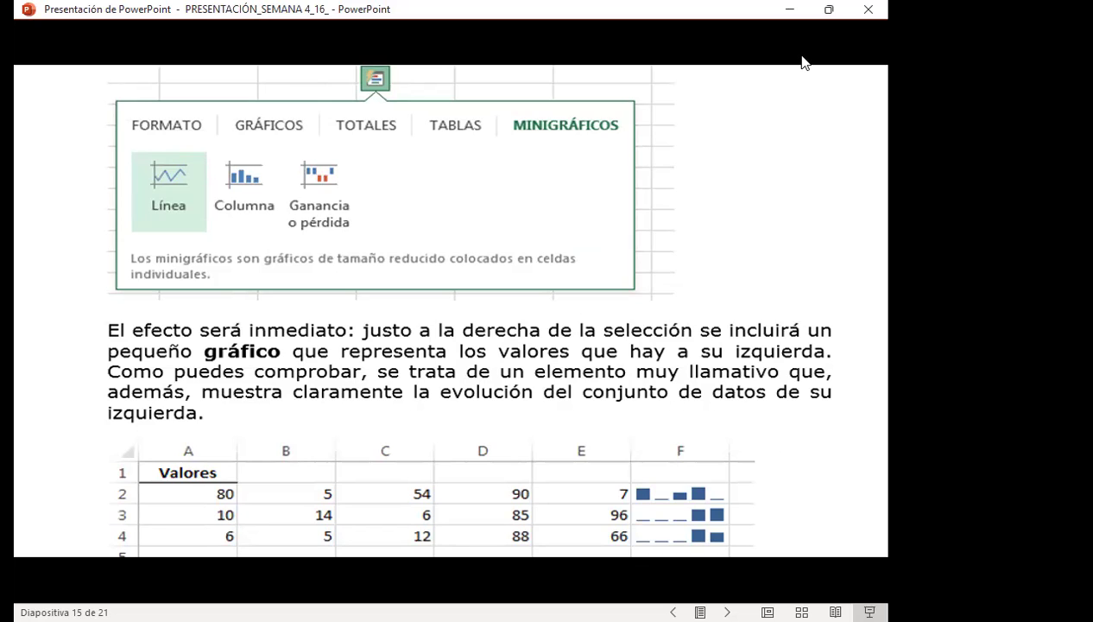
click(802, 62)
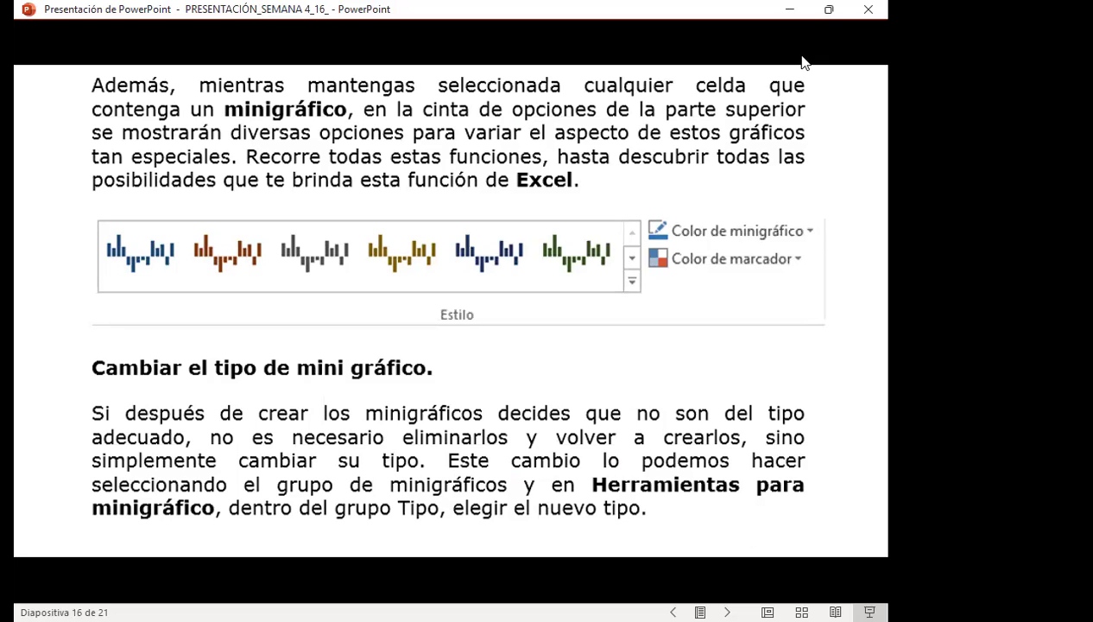
- Advance to the line sparklines slide and then to slide 18, 'Editar un mini gráfico'
key(Right)
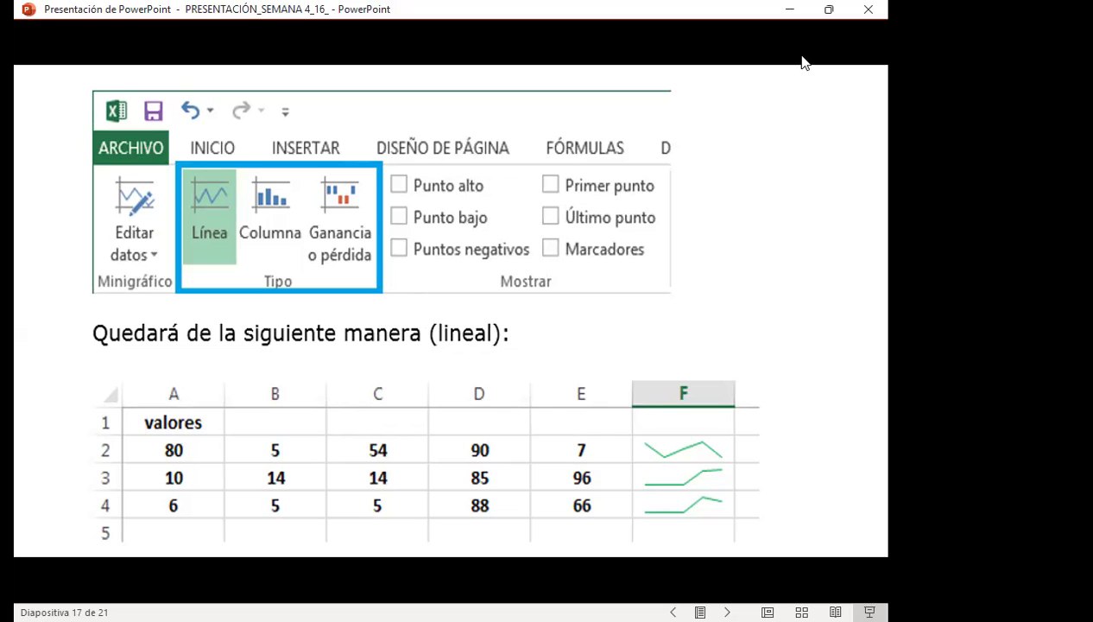
key(Right)
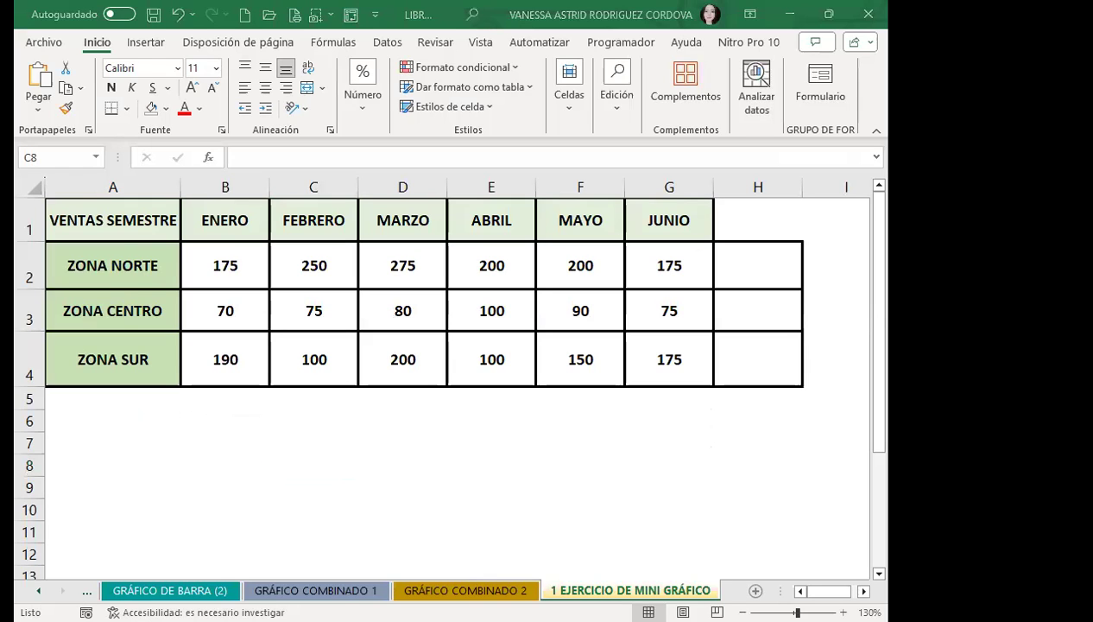
- Go to the GRÁFICO 1 sheet and select the PRODUCTOS sales table A1:D5, ending on B3
click(39, 590)
click(137, 590)
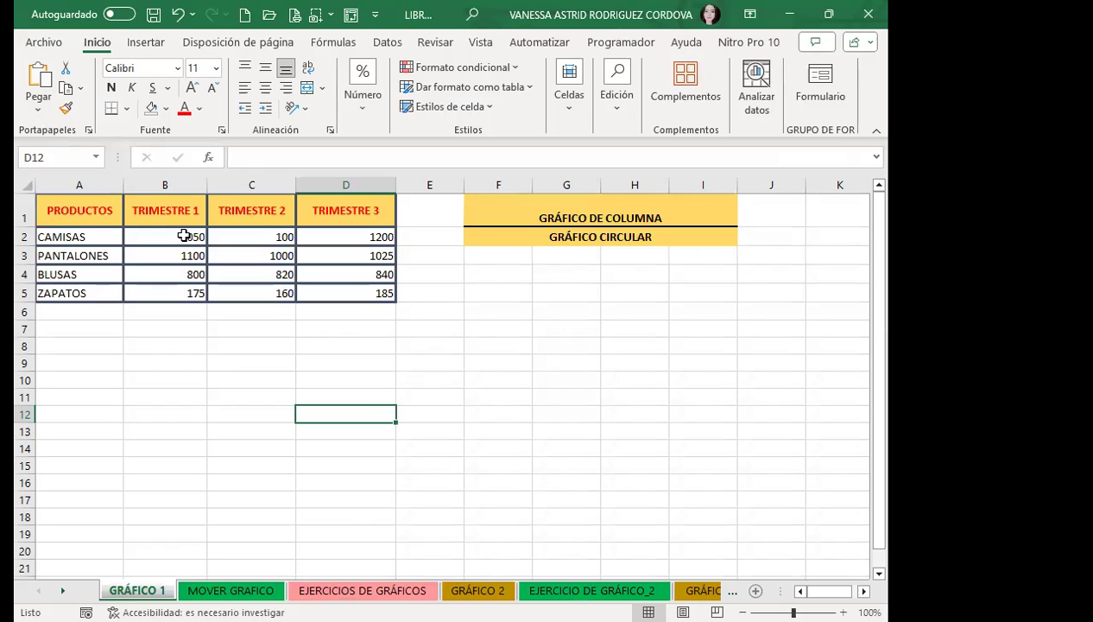
click(184, 236)
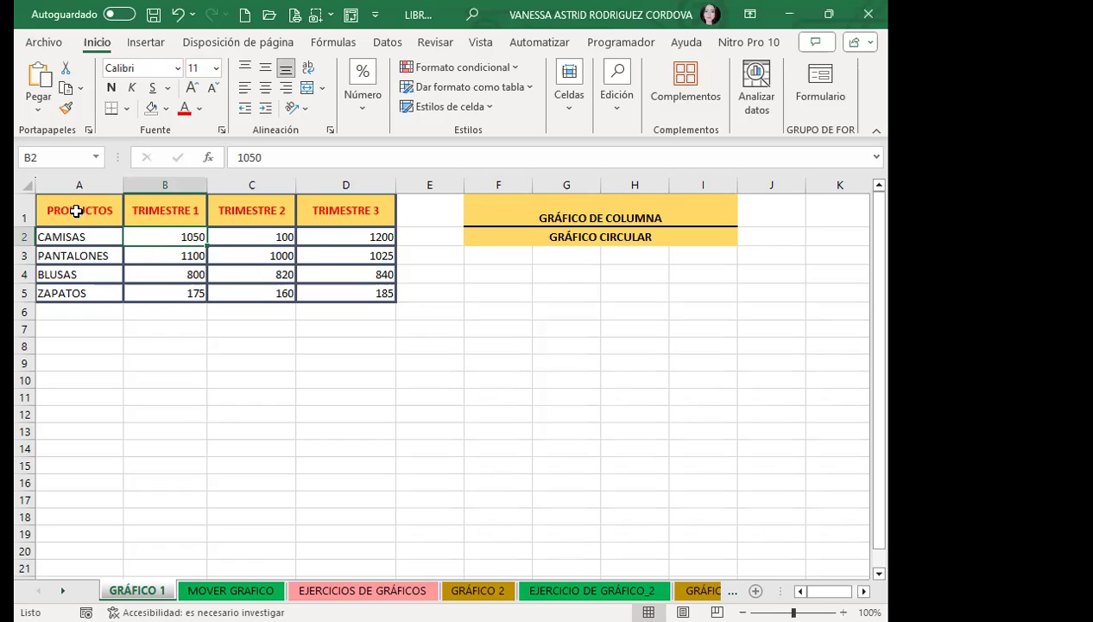
drag(77, 210, 337, 291)
click(170, 252)
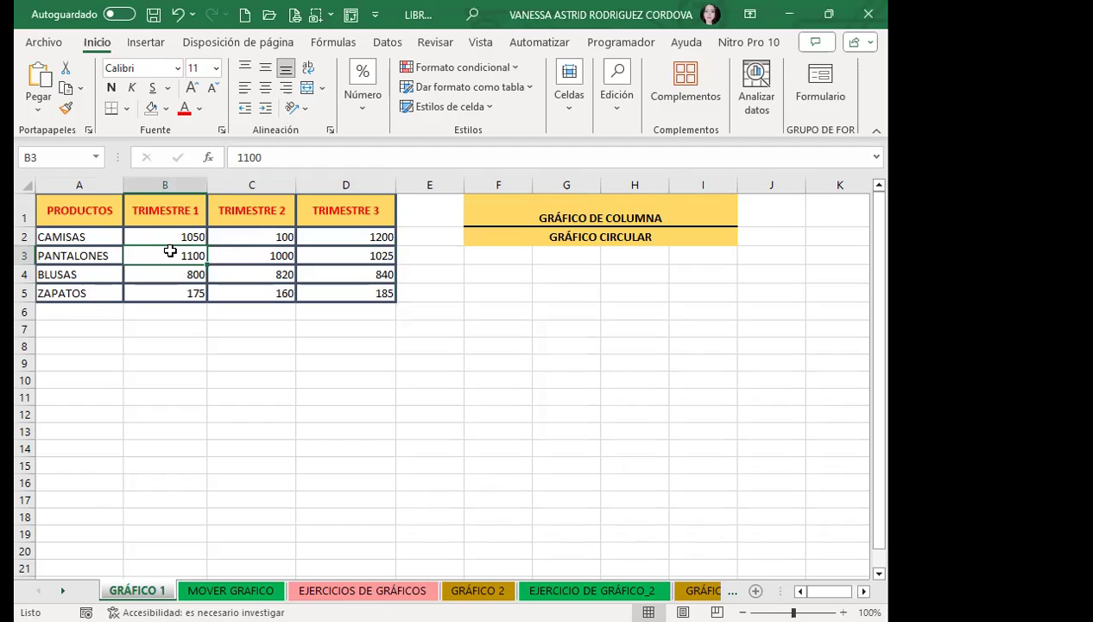
click(153, 45)
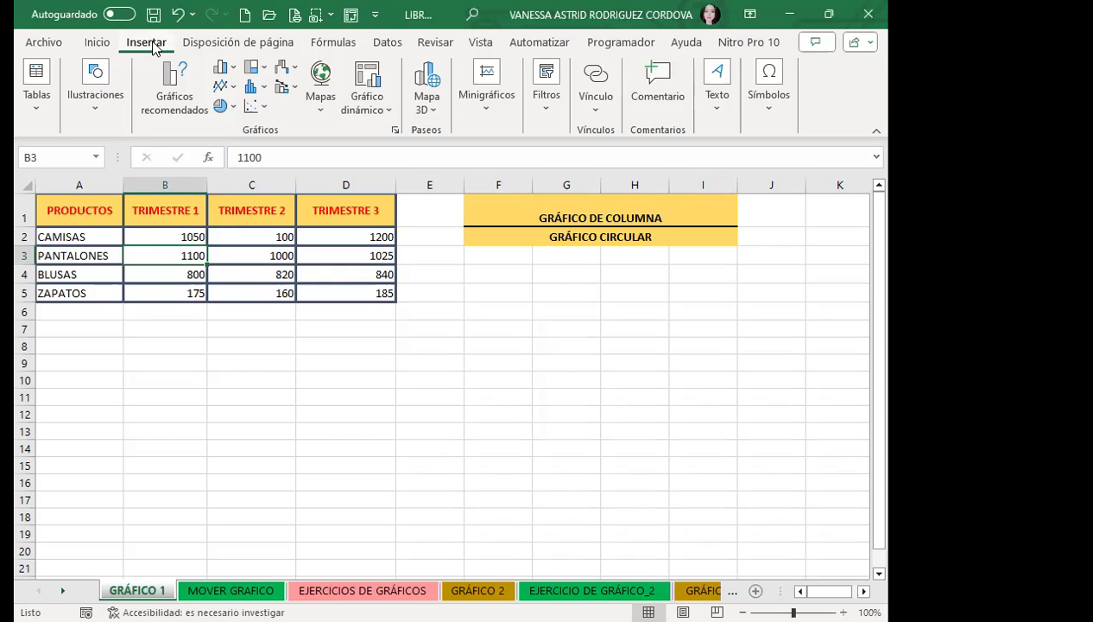
click(231, 397)
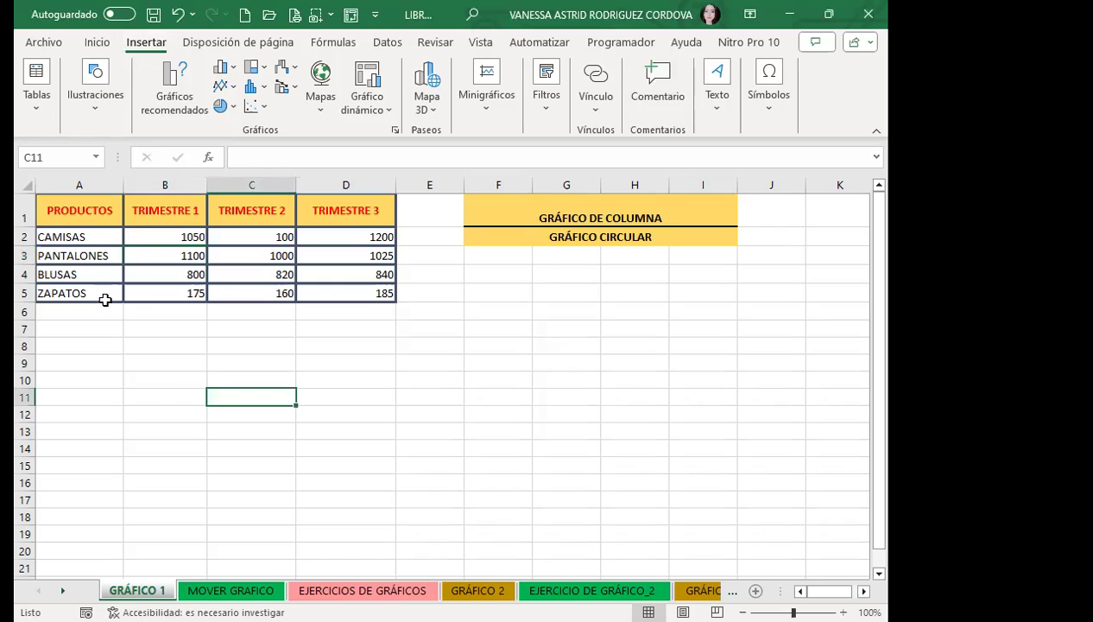
click(222, 67)
click(217, 130)
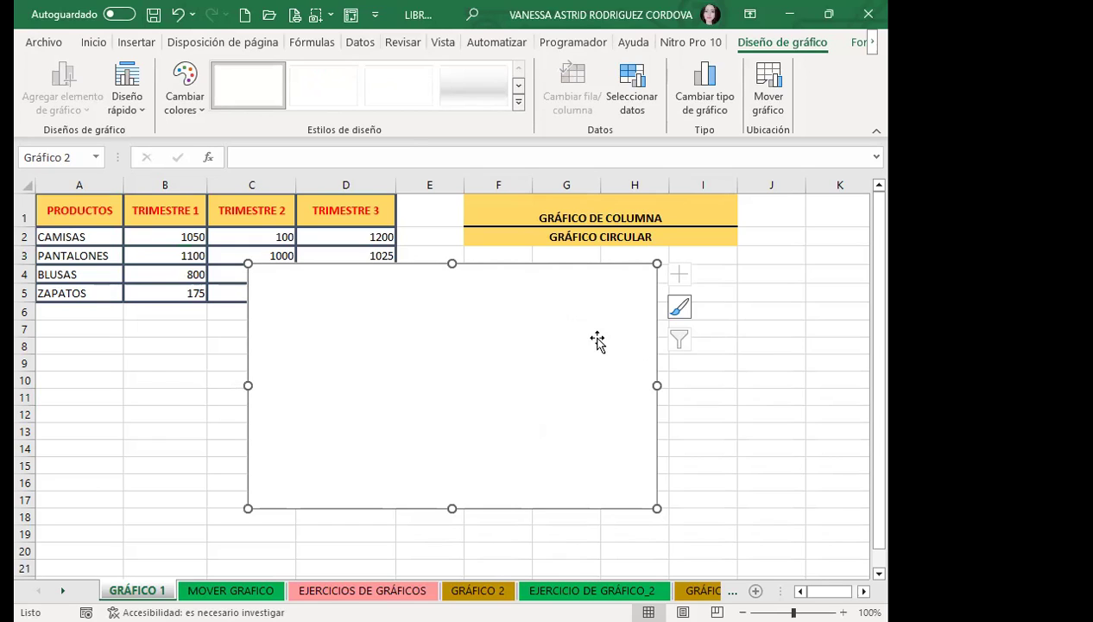
key(Delete)
click(274, 273)
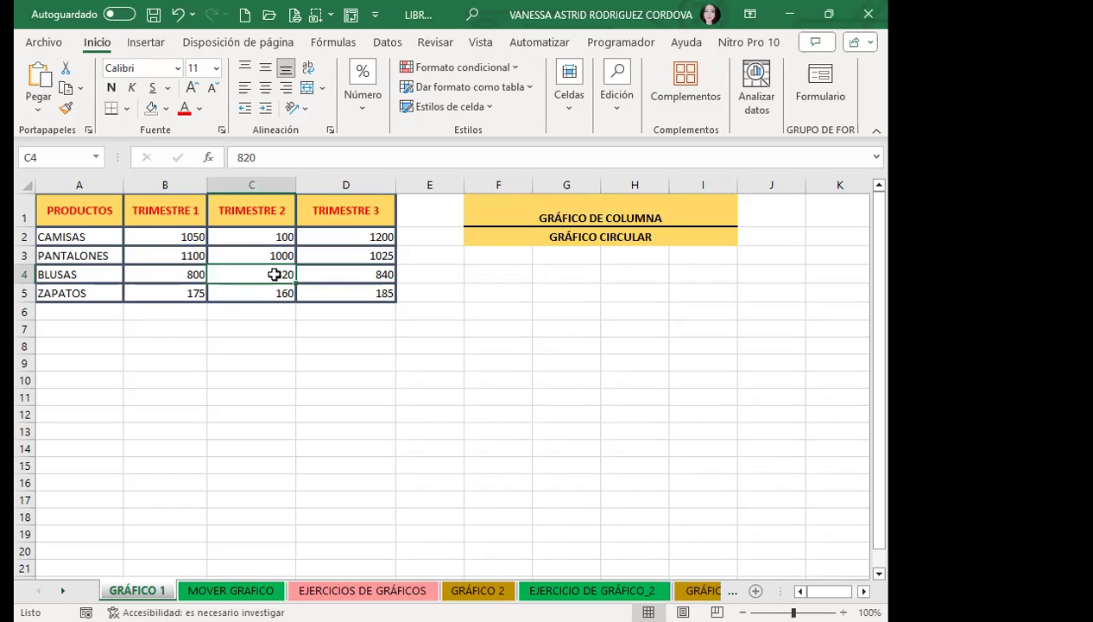
- From a cell in the sales table, review the recommended charts, then bring up the column chart types
click(151, 251)
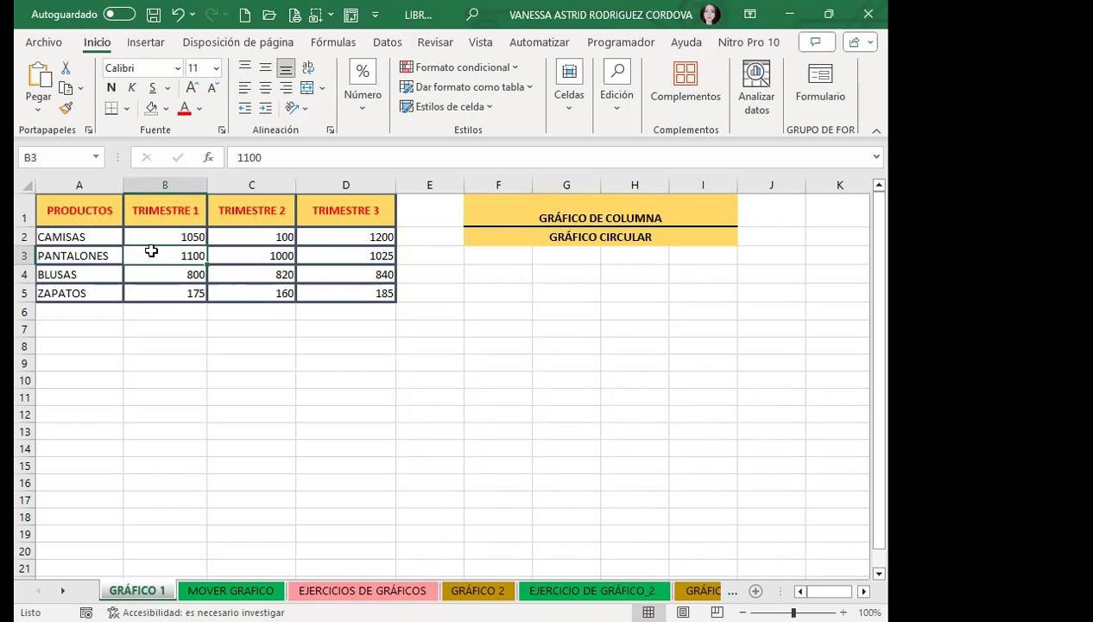
click(145, 45)
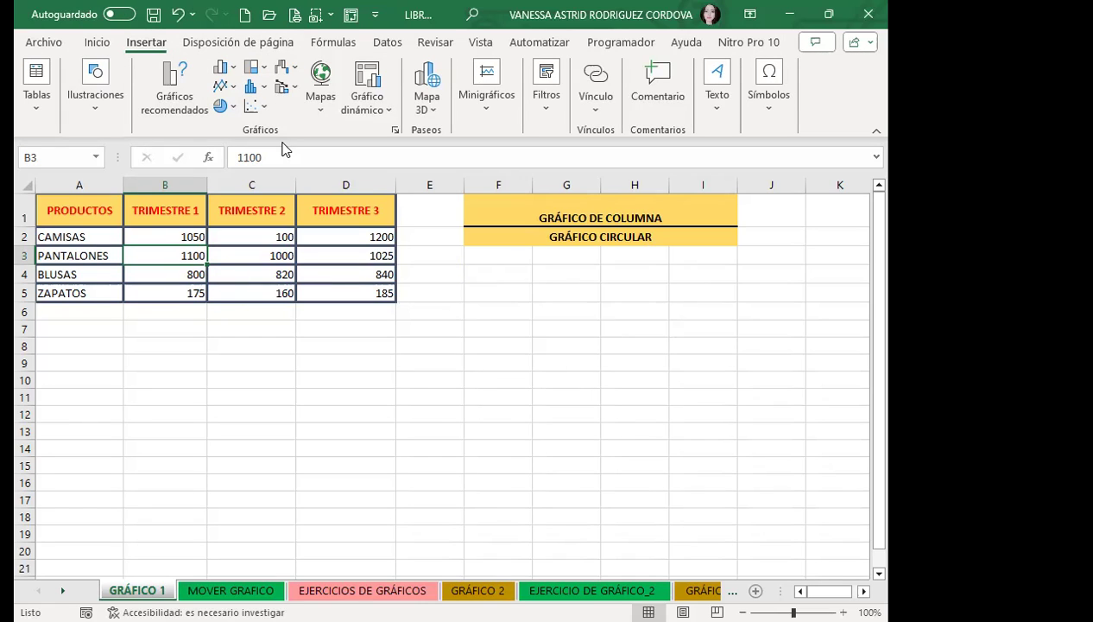
click(160, 235)
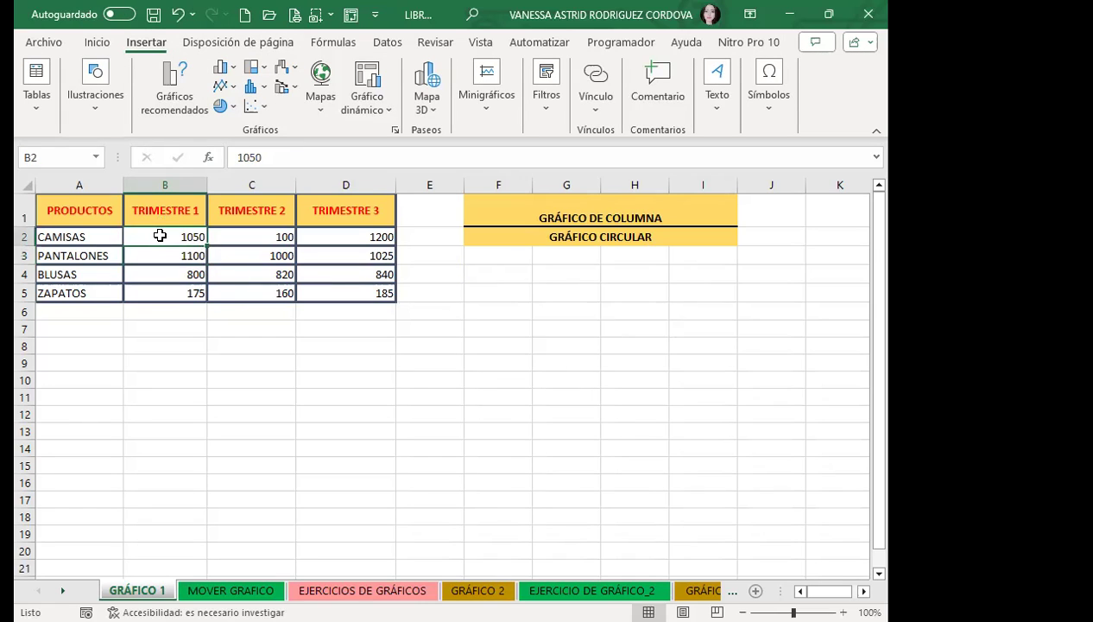
click(205, 82)
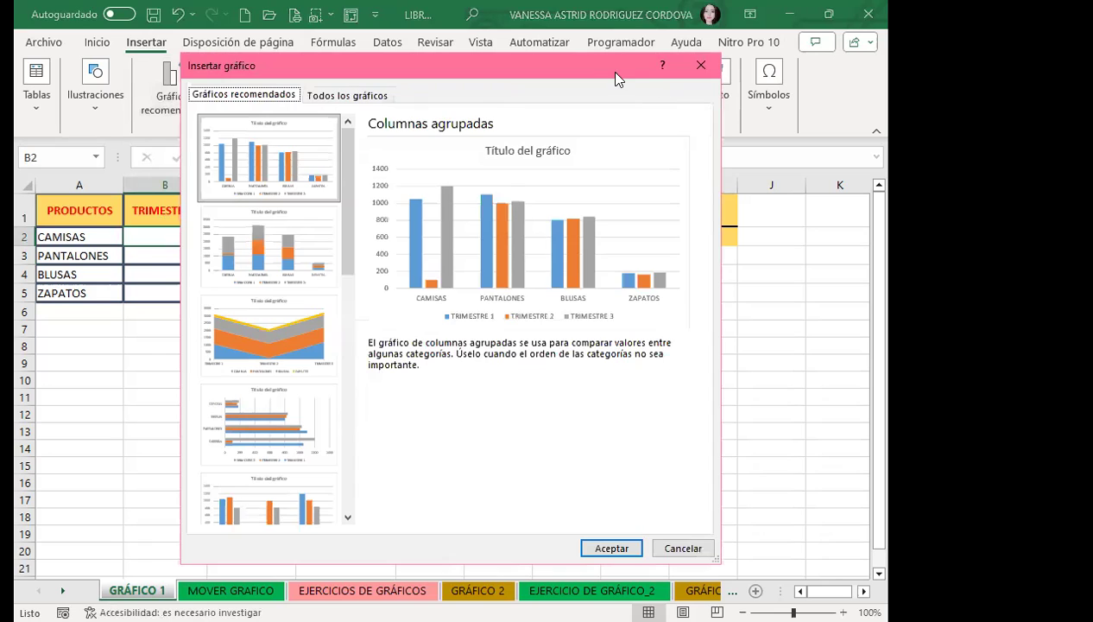
key(Escape)
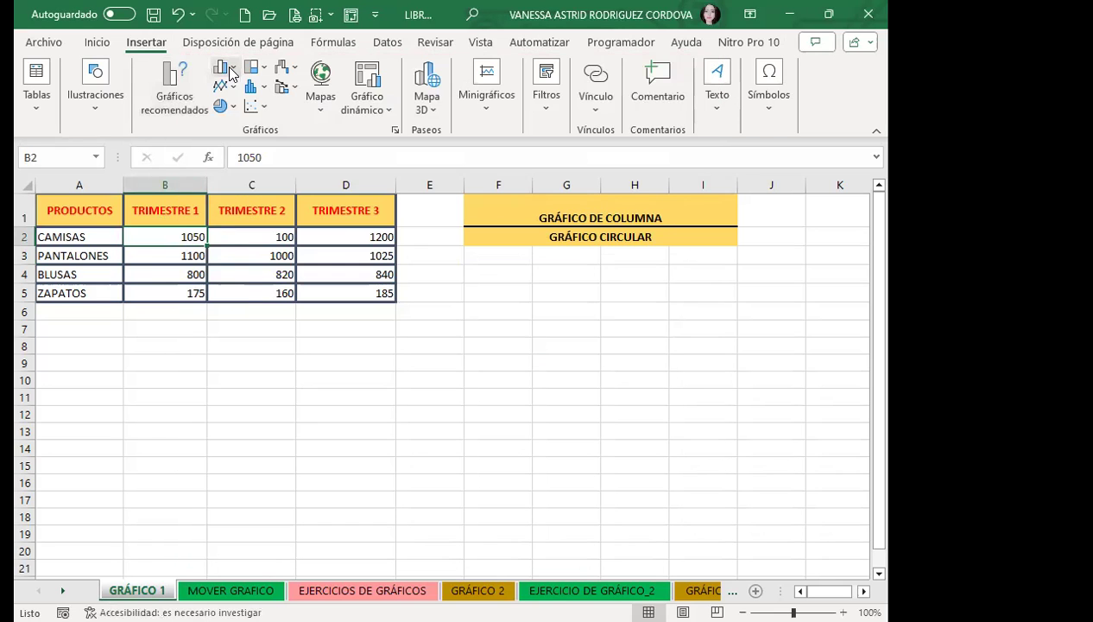
click(222, 73)
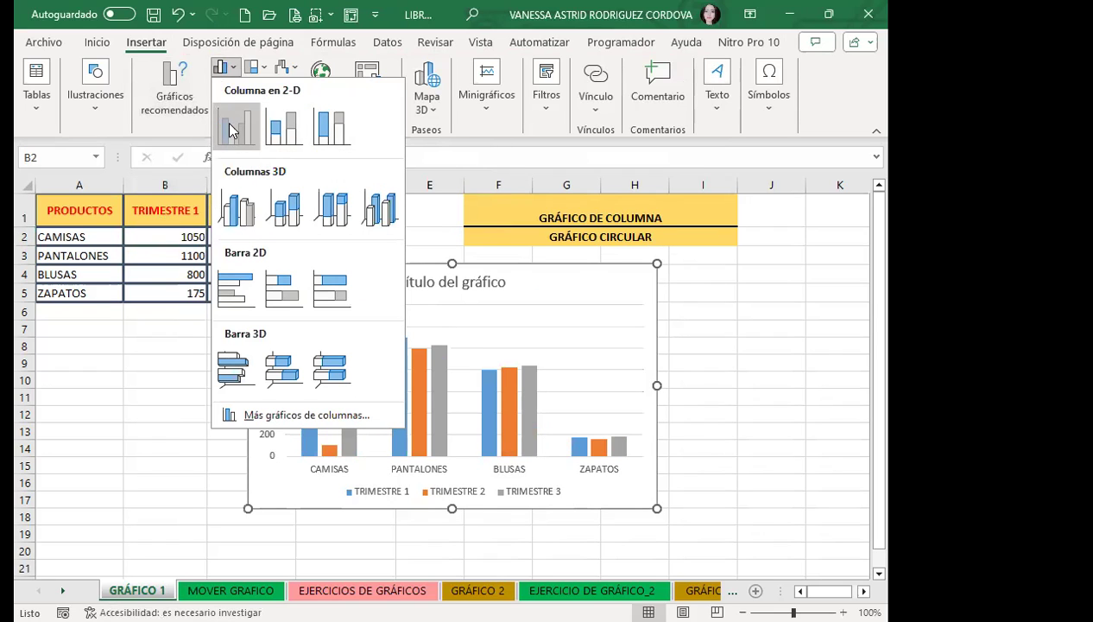
- Insert a clustered column chart of the PRODUCTOS table and select it for chart design
click(232, 130)
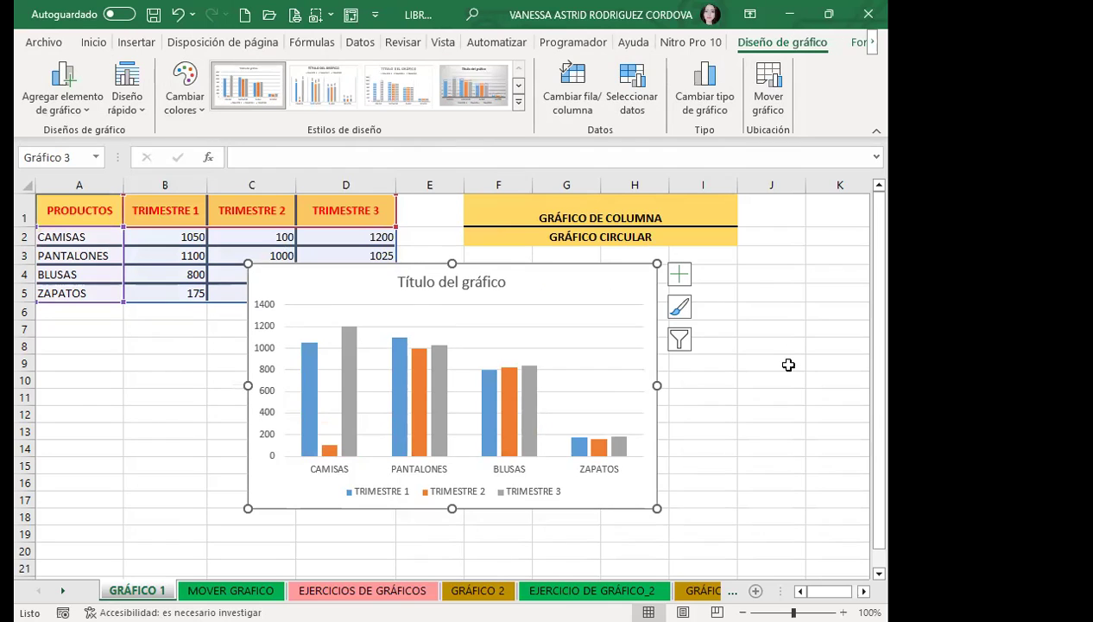
click(90, 396)
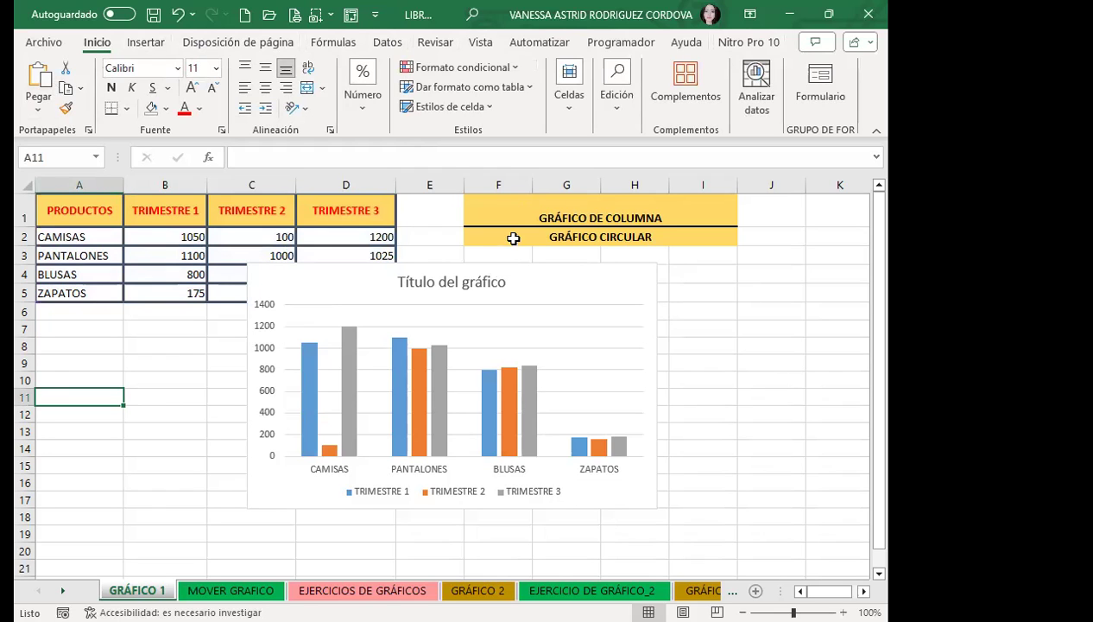
click(538, 290)
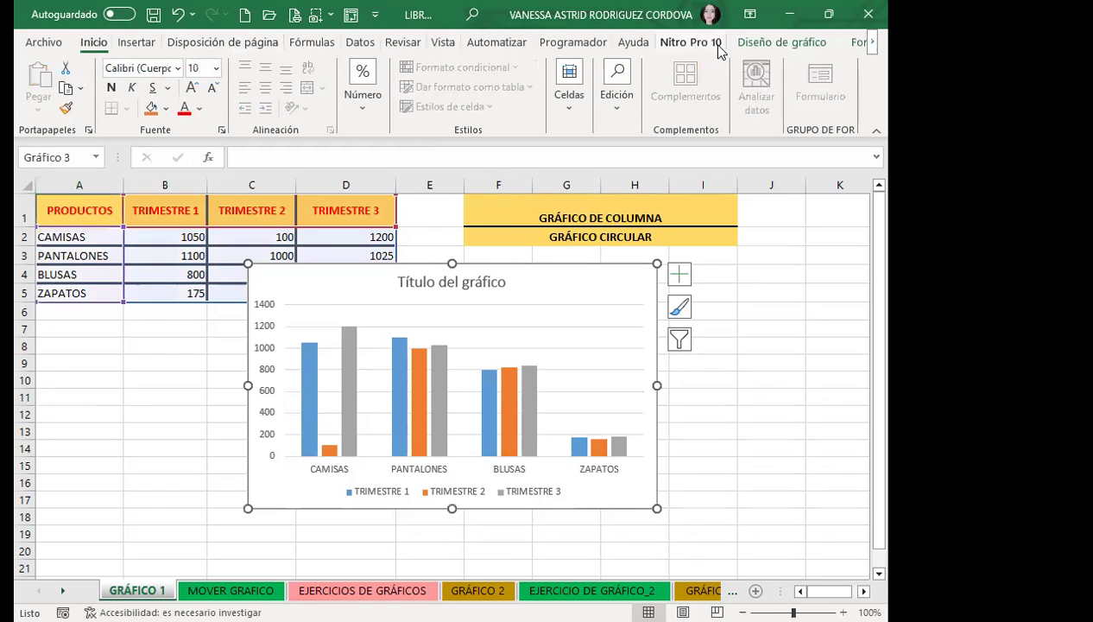
click(768, 43)
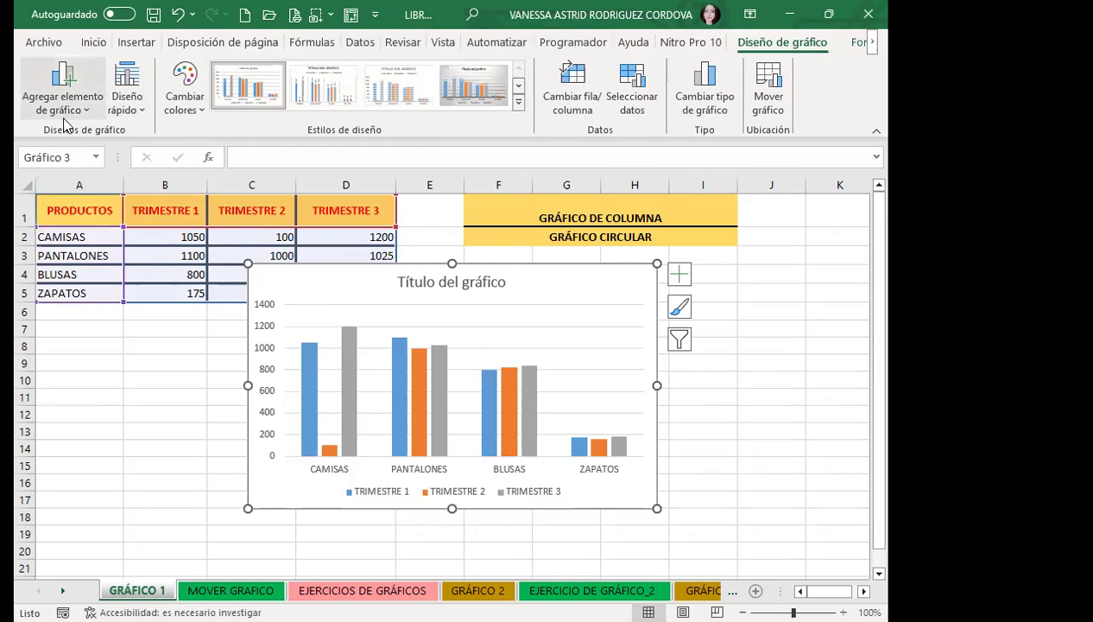
- Apply quick layout Diseño 9 to the column chart for axis titles and a right legend
click(126, 110)
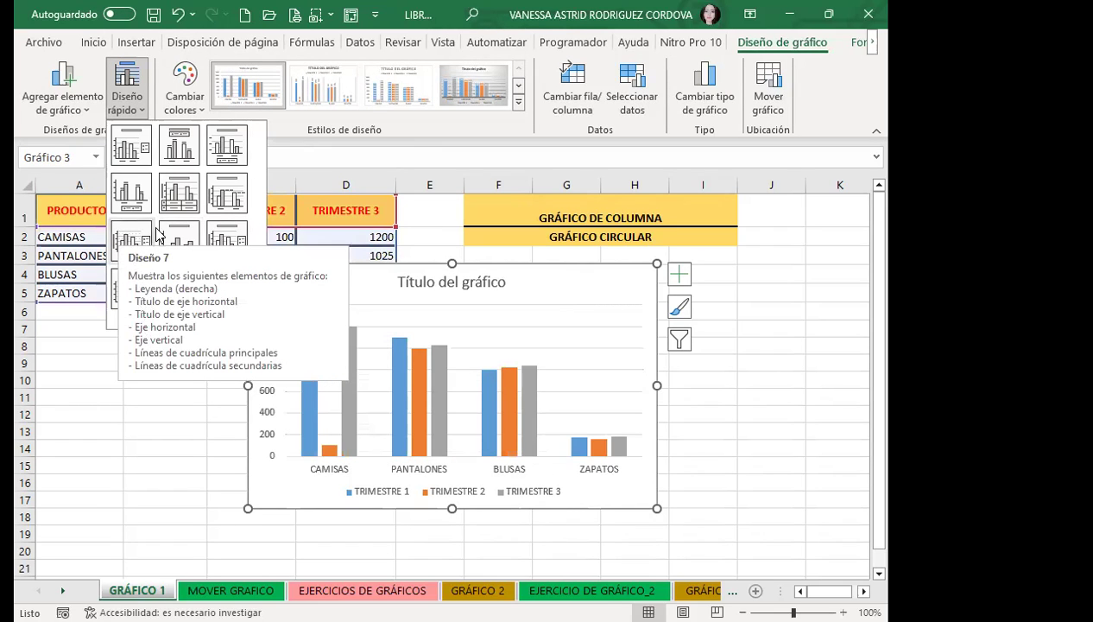
click(227, 246)
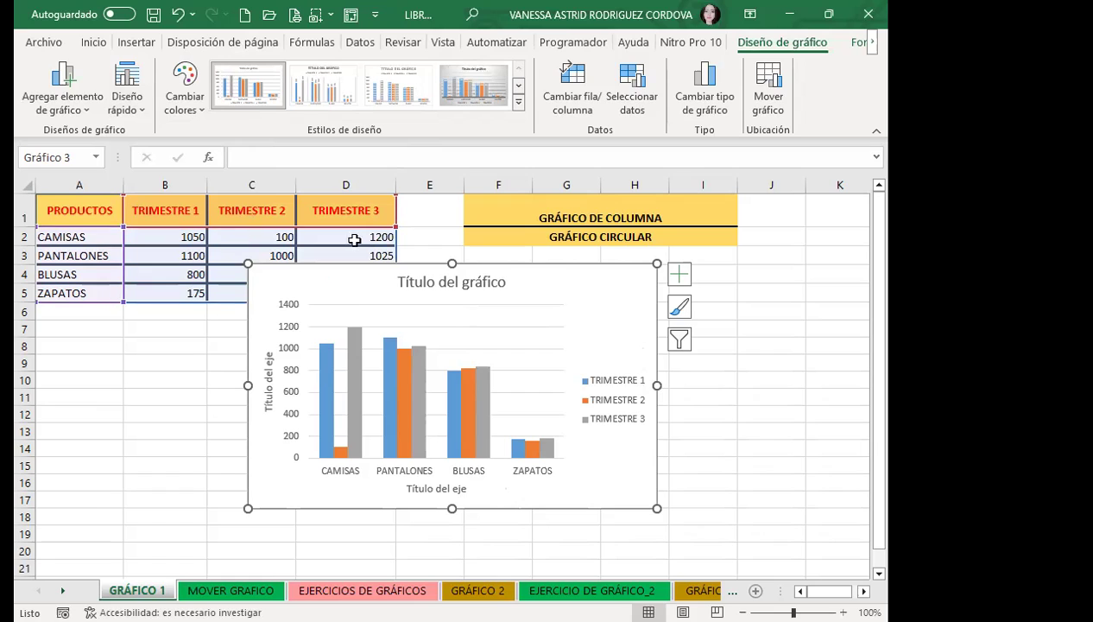
- Shift the chart down-left to uncover row 4 and change its title to GRÁFICO
drag(583, 298, 532, 315)
click(406, 299)
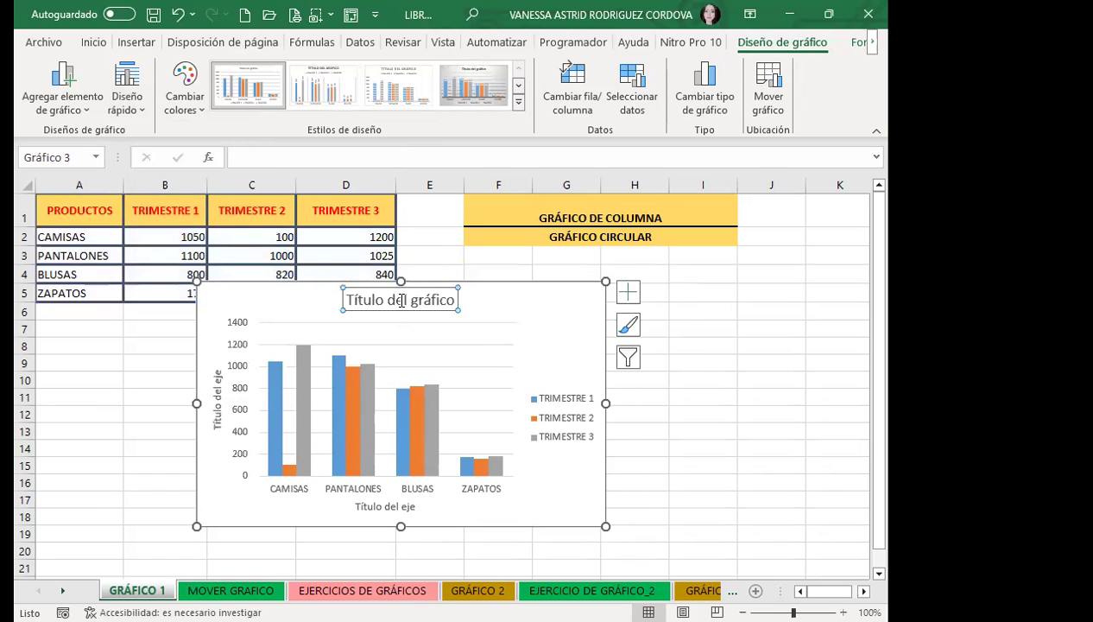
drag(408, 295, 448, 283)
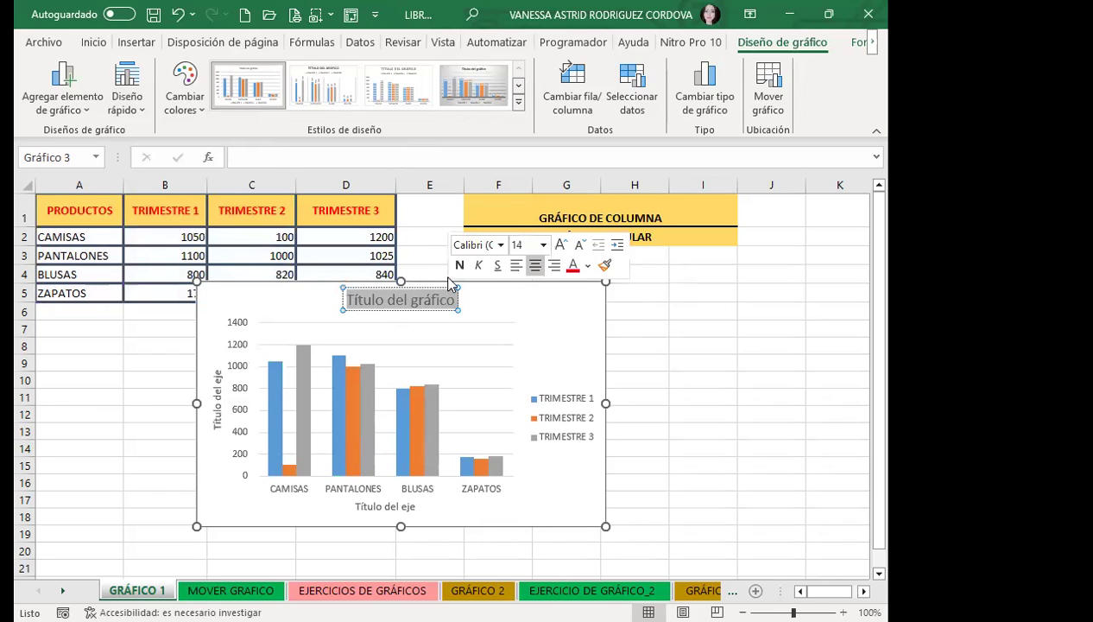
text(GRÁFICO)
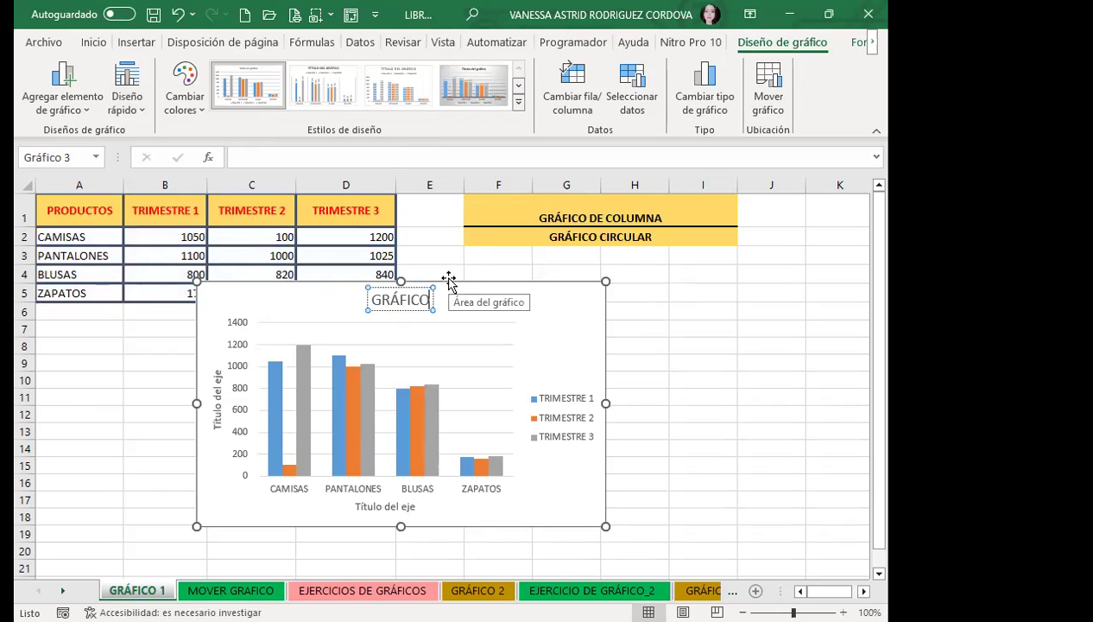
click(576, 349)
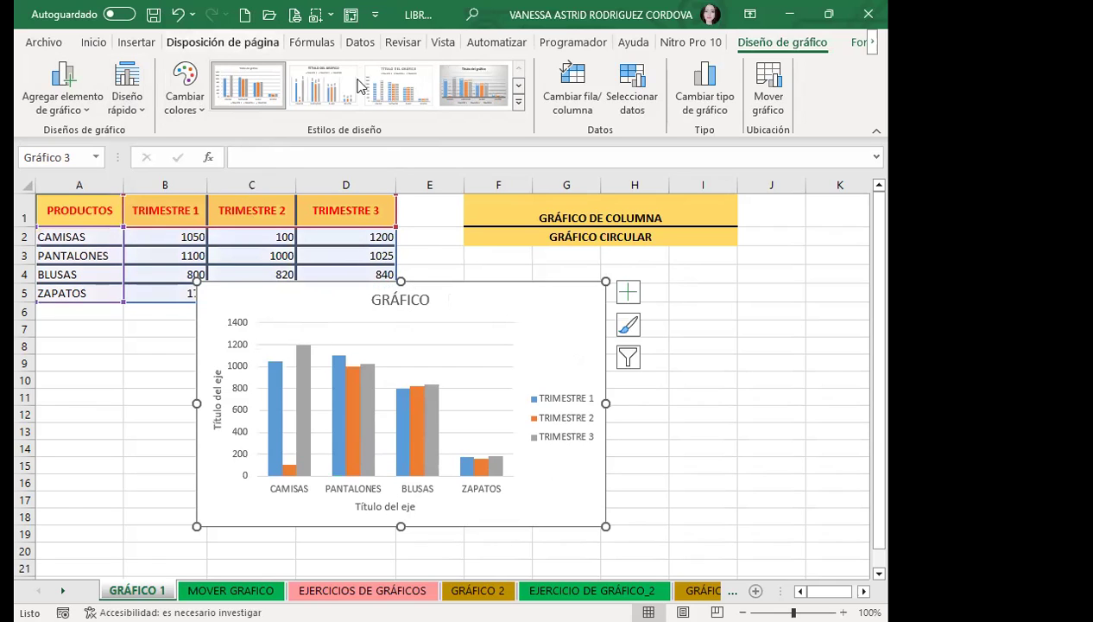
click(171, 111)
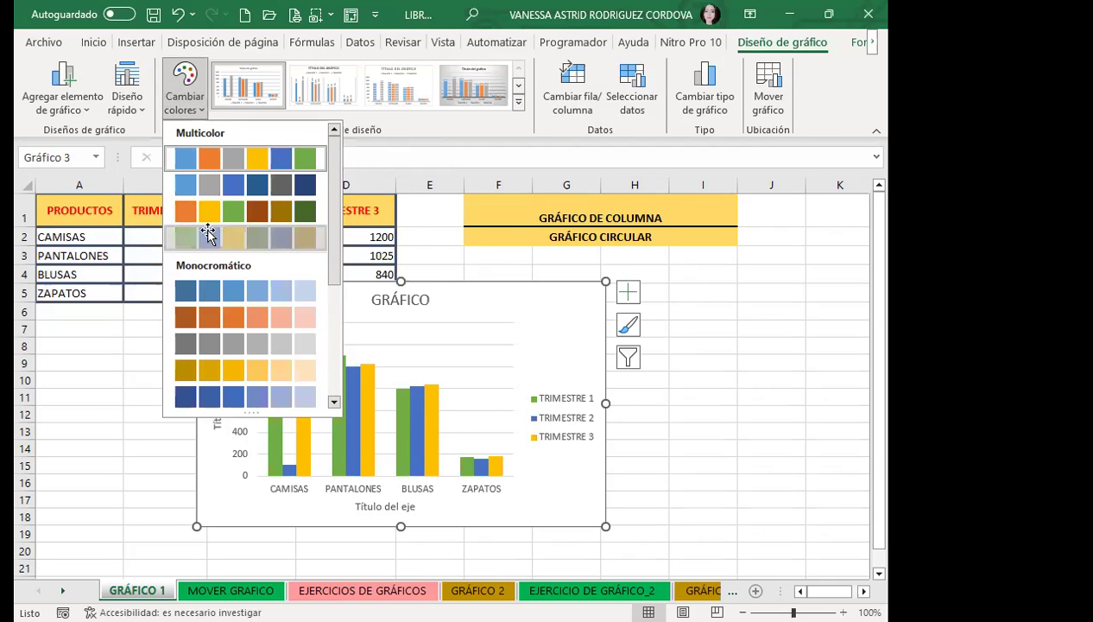
- Recolour the chart with the green, blue and yellow palette and the dark Estilo 8 style
click(209, 237)
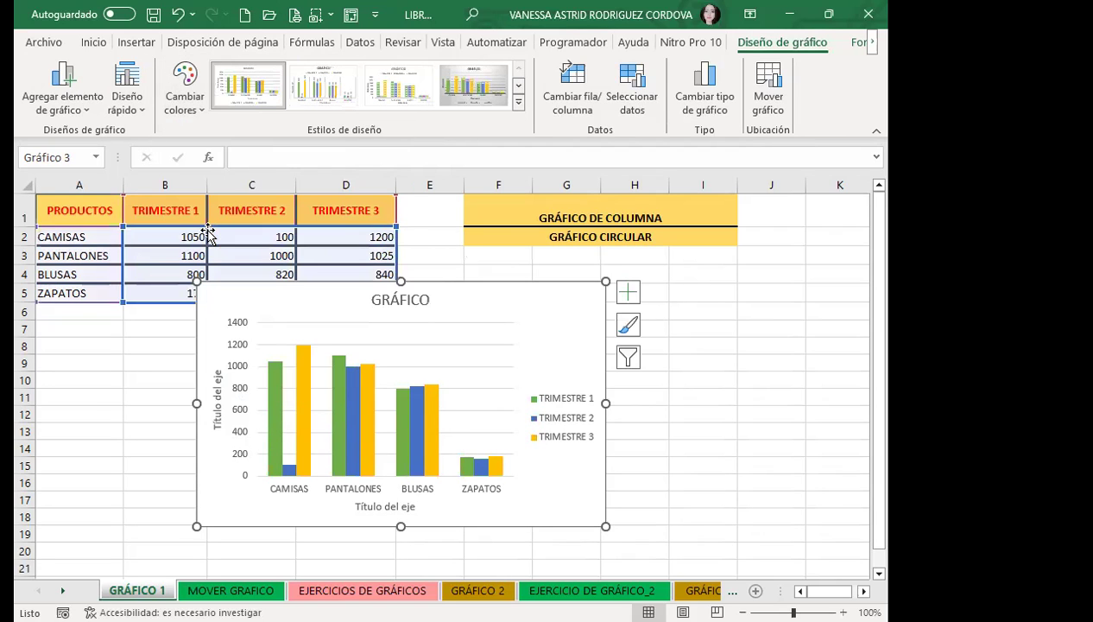
click(518, 103)
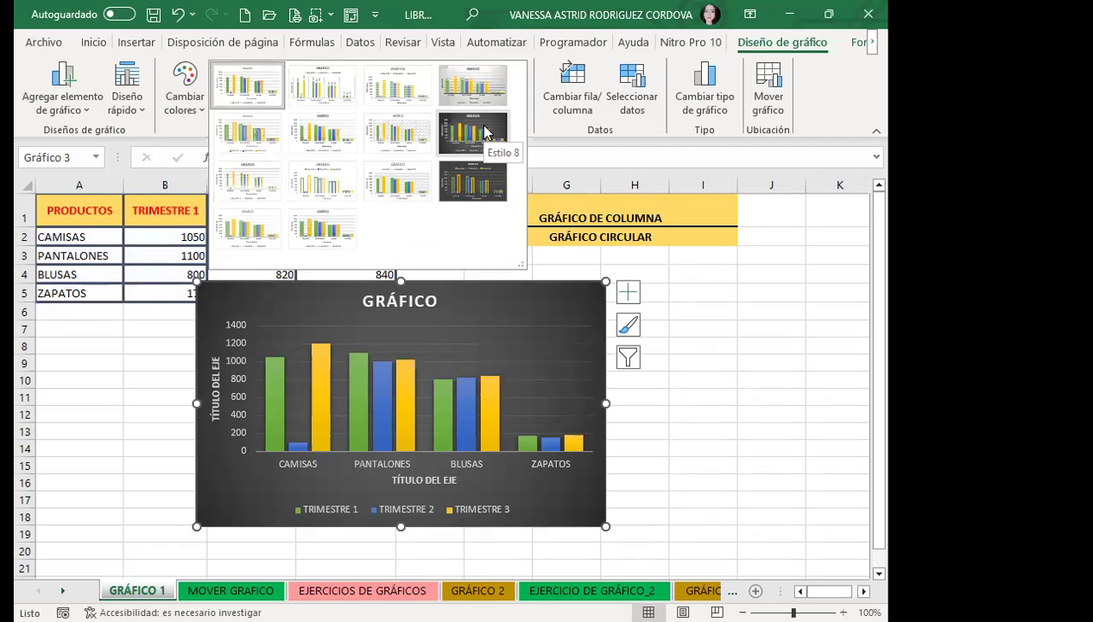
click(486, 131)
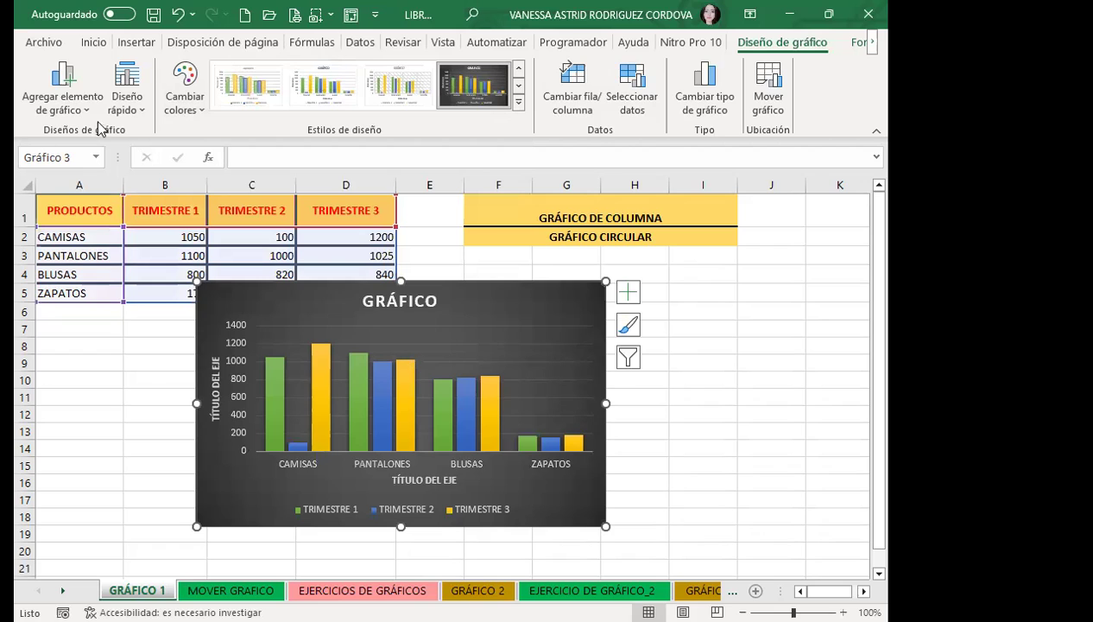
- Restore the right-side legend layout and move the chart below the table, clear of the ZAPATOS row
click(127, 97)
click(244, 237)
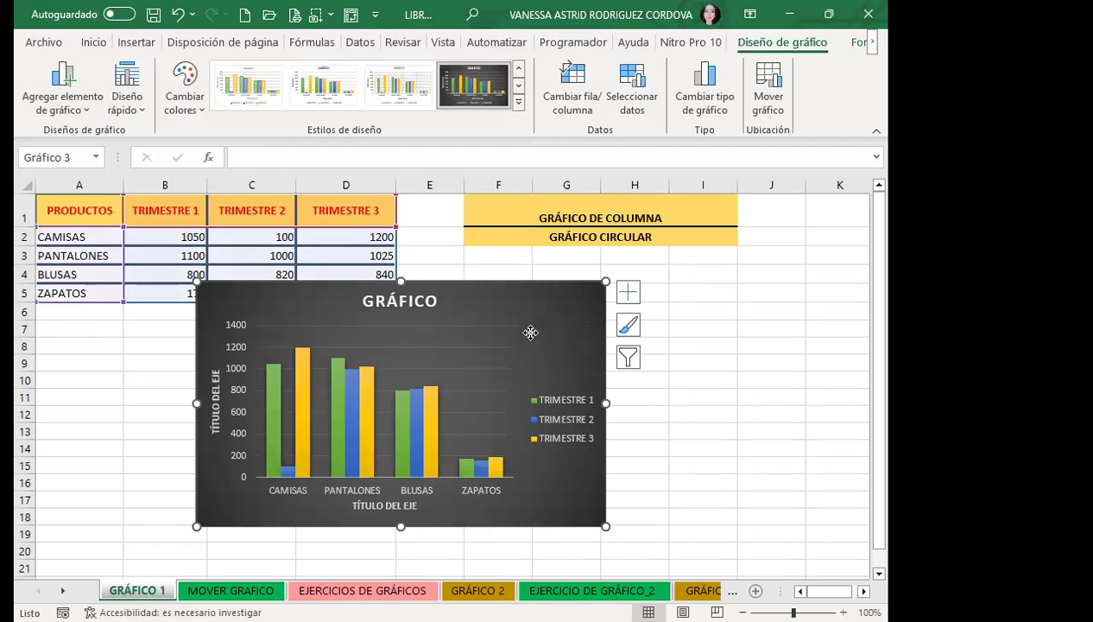
drag(531, 332, 472, 355)
scroll(471, 429, down, 2)
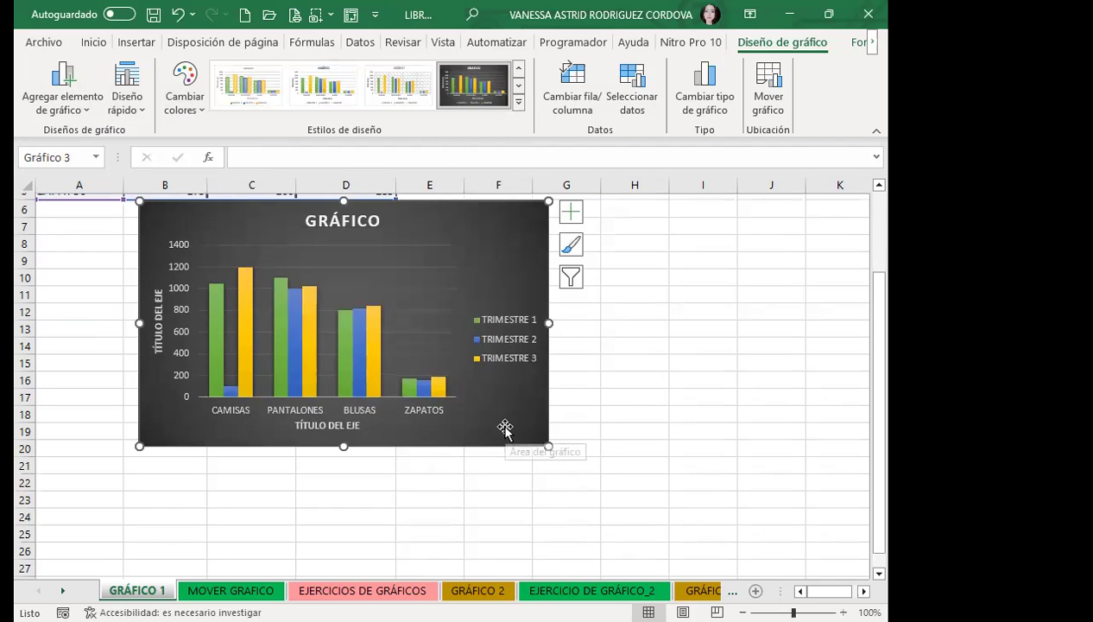
scroll(504, 428, up, 2)
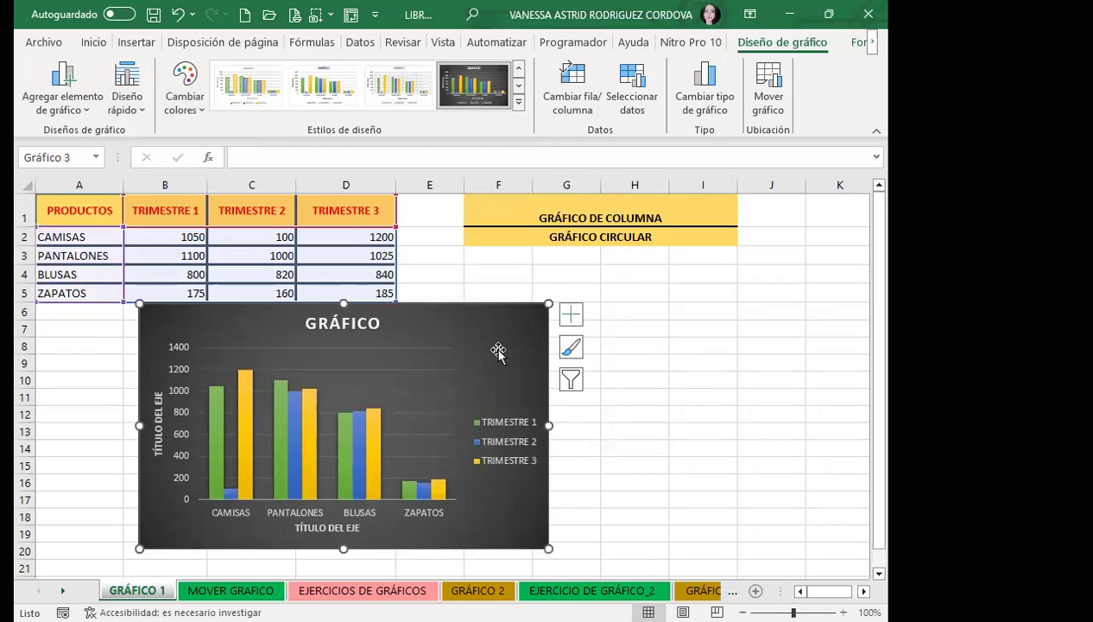
- Give the TRIMESTRE 1 series columns a solid pink-red fill instead of green
double_click(498, 350)
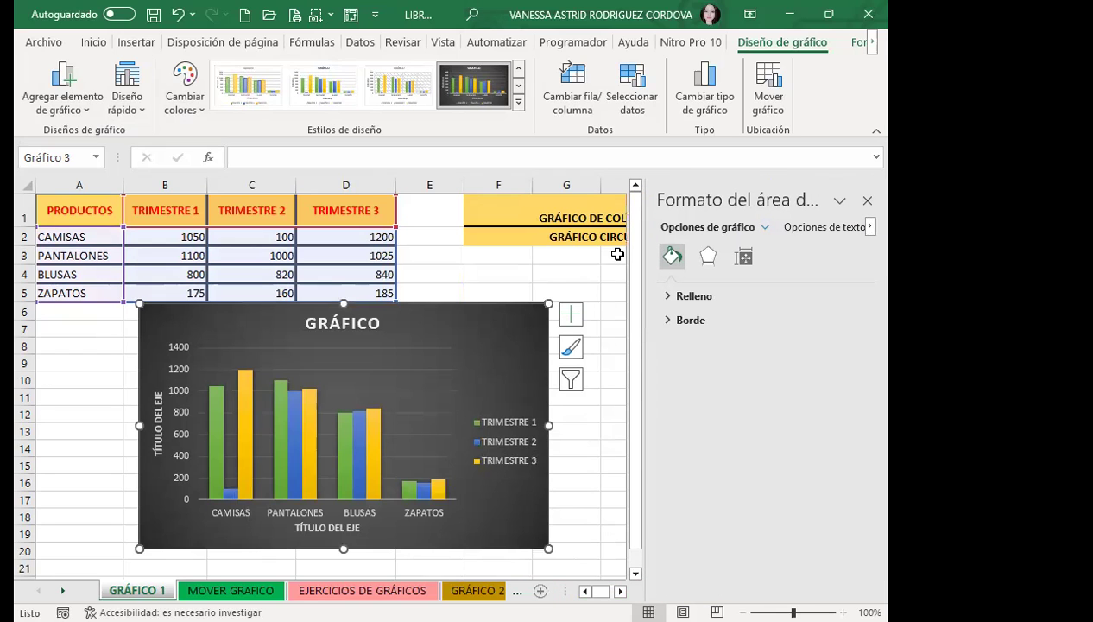
click(873, 42)
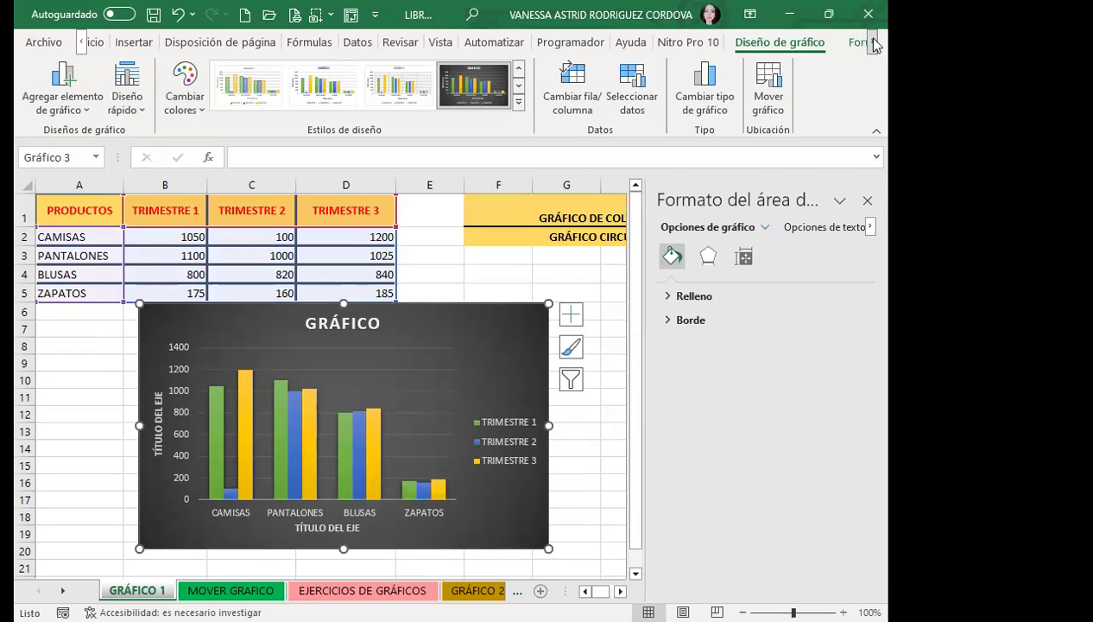
click(799, 45)
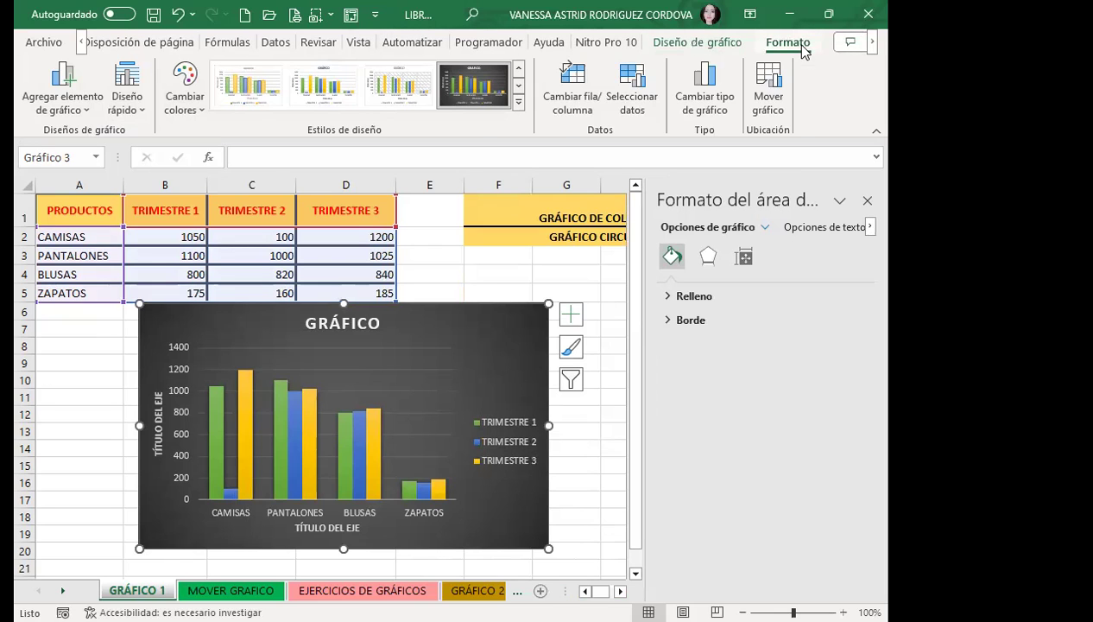
click(220, 416)
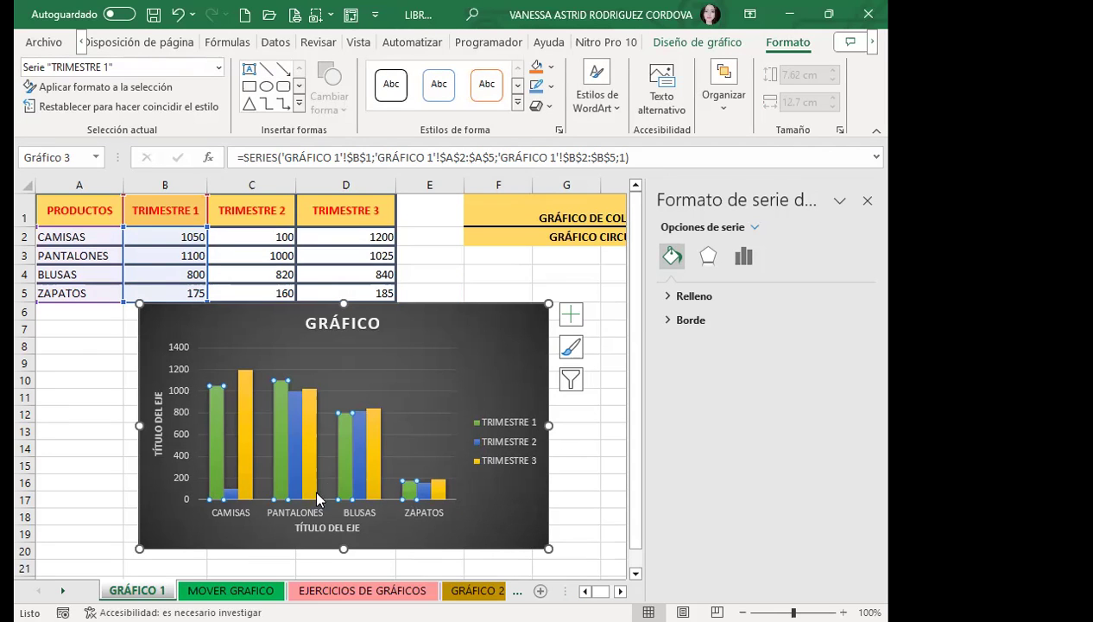
click(679, 296)
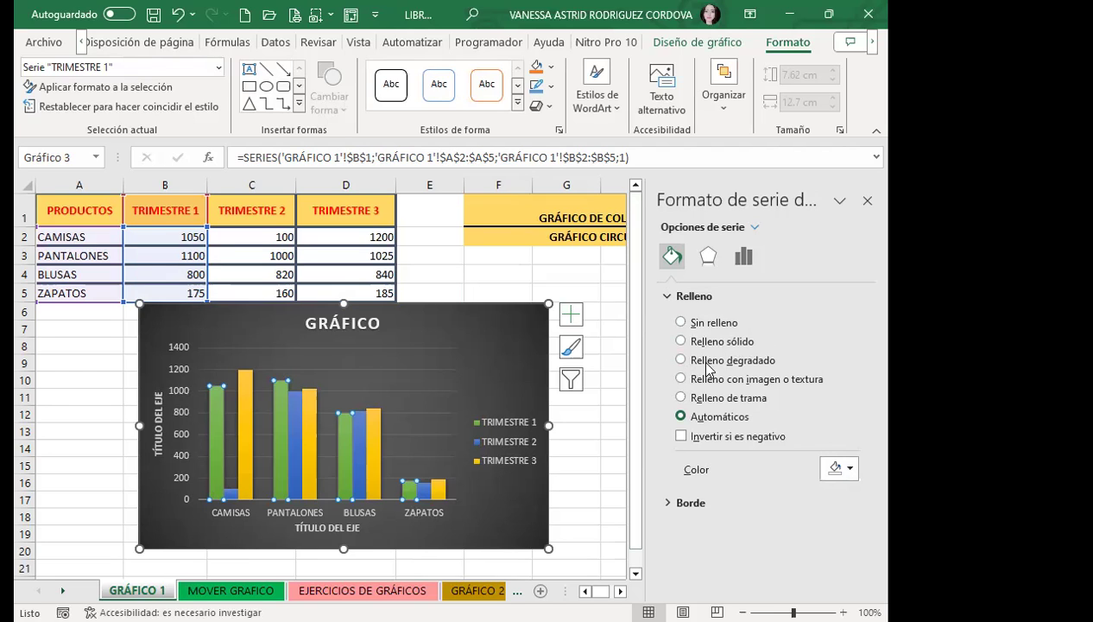
click(684, 342)
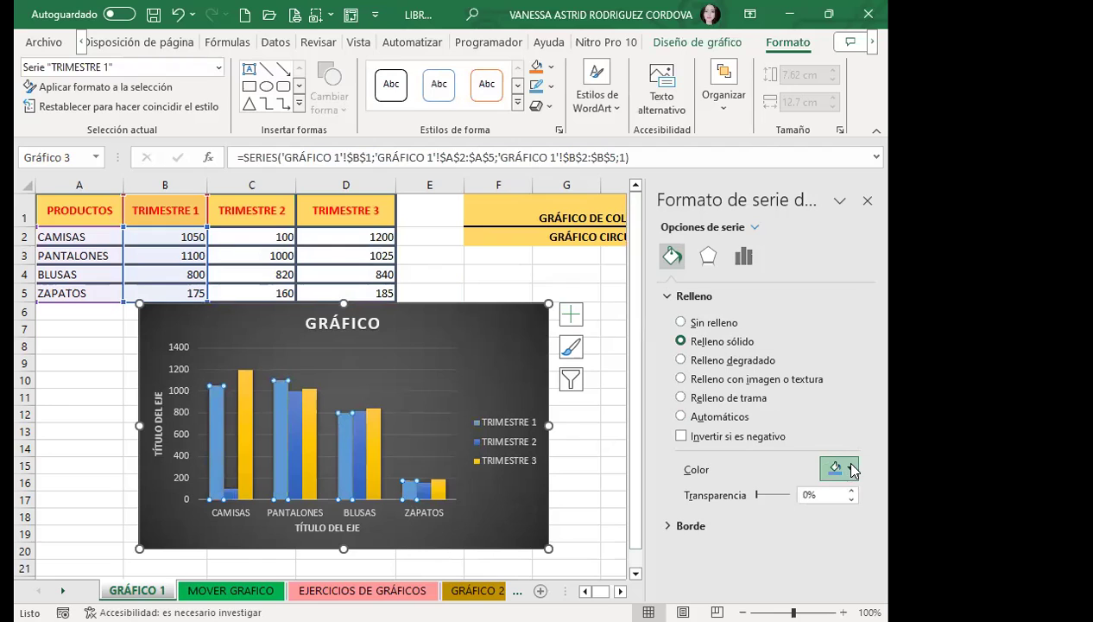
click(851, 468)
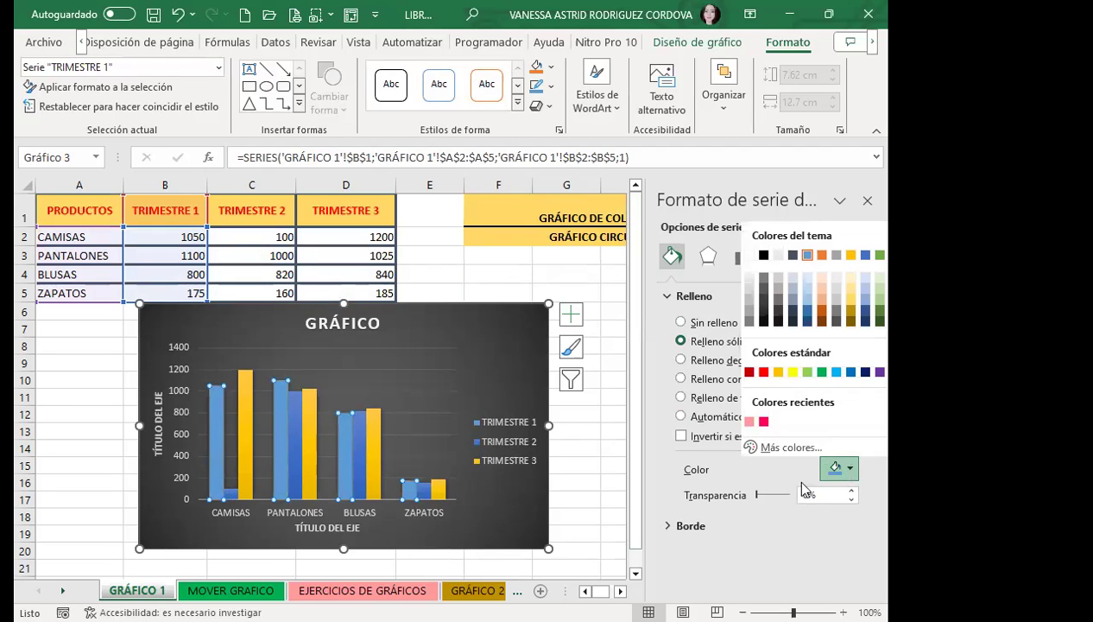
click(765, 421)
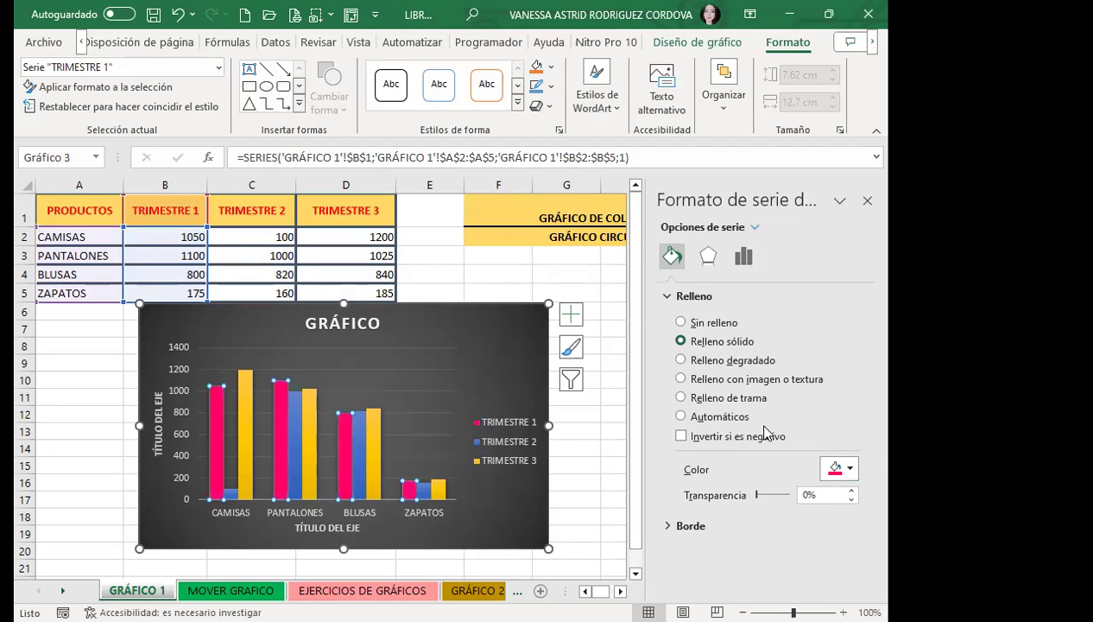
- Switch the TRIMESTRE 1 bars to a gradient fill and colour the first stops pink, one at 53%
click(680, 359)
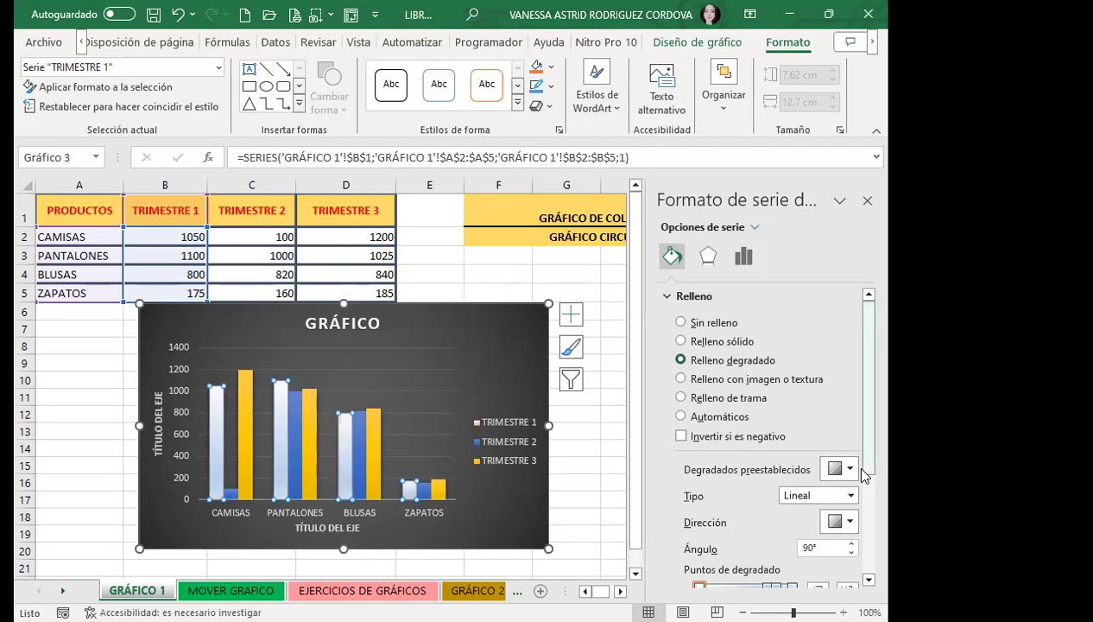
scroll(855, 474, down, 5)
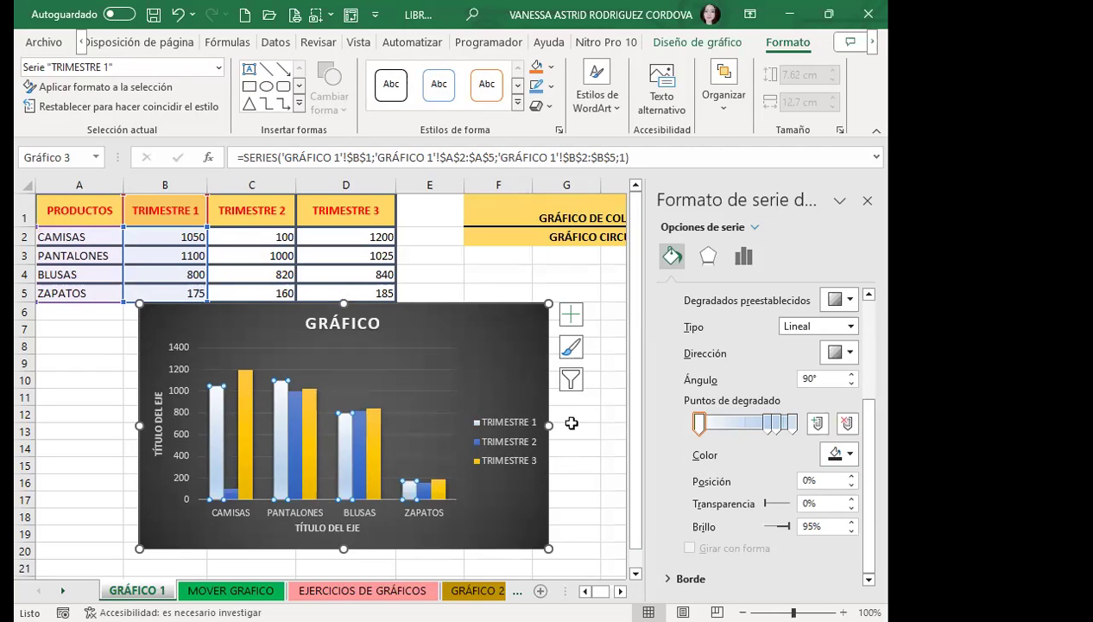
click(837, 453)
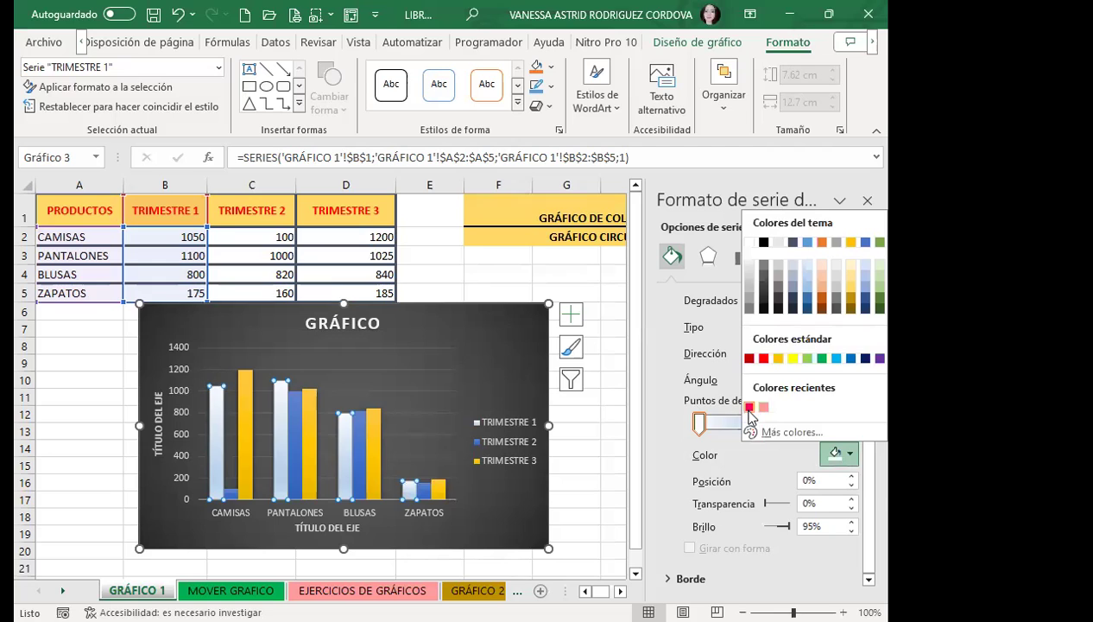
click(750, 408)
mouse_move(732, 422)
mouse_down()
mouse_move(746, 423)
mouse_move(744, 431)
mouse_up()
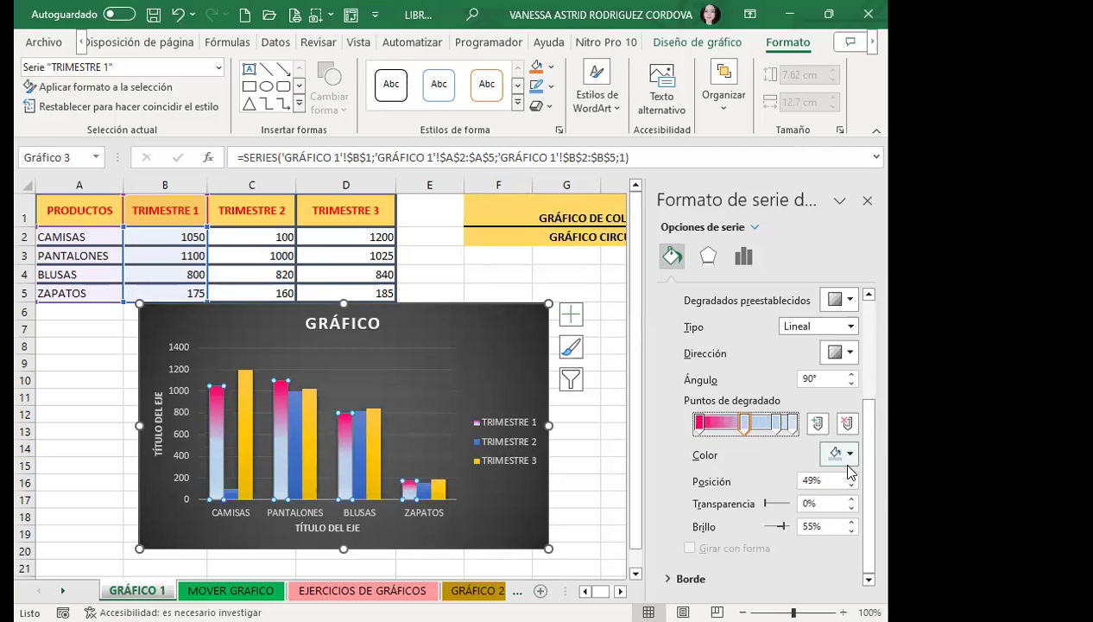
click(850, 458)
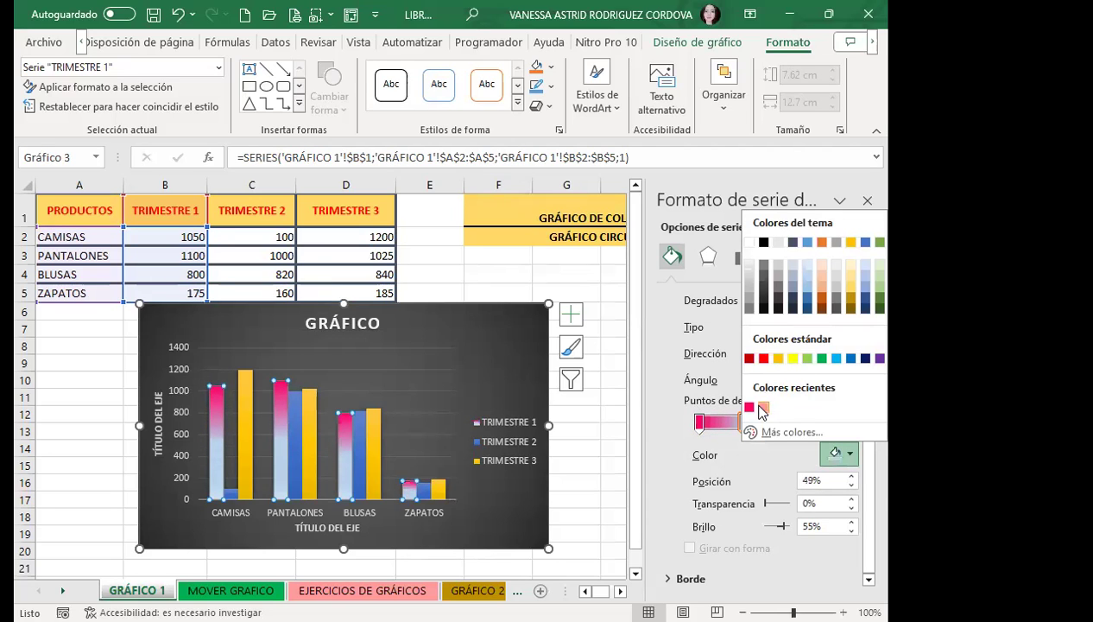
click(753, 408)
- Make the third gradient stop light green and the last light blue, then adjust stop positions
click(775, 425)
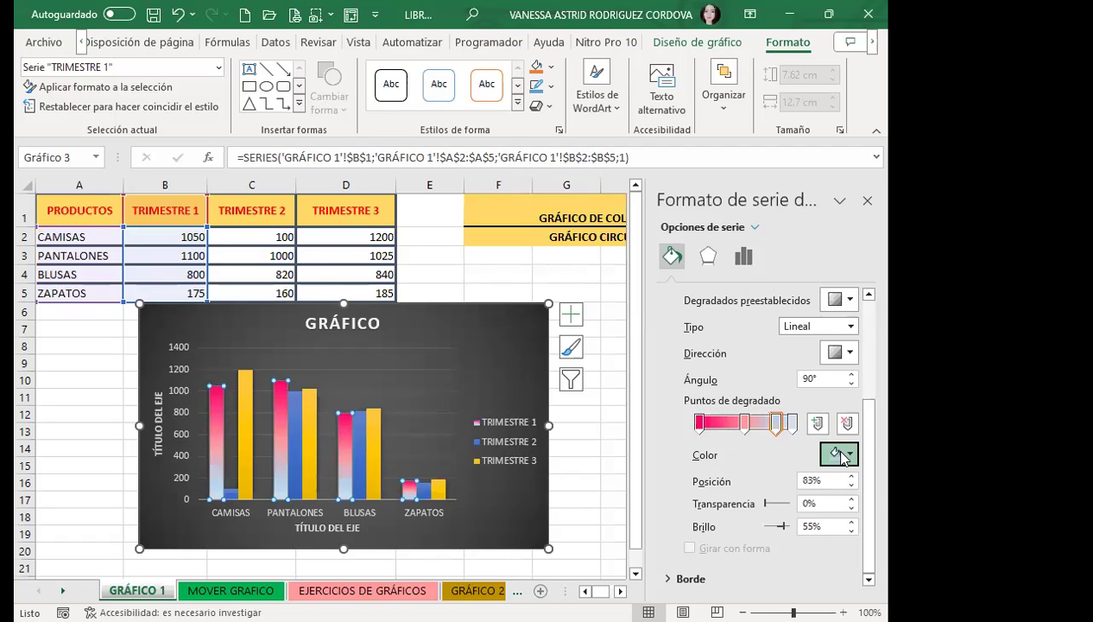
click(842, 455)
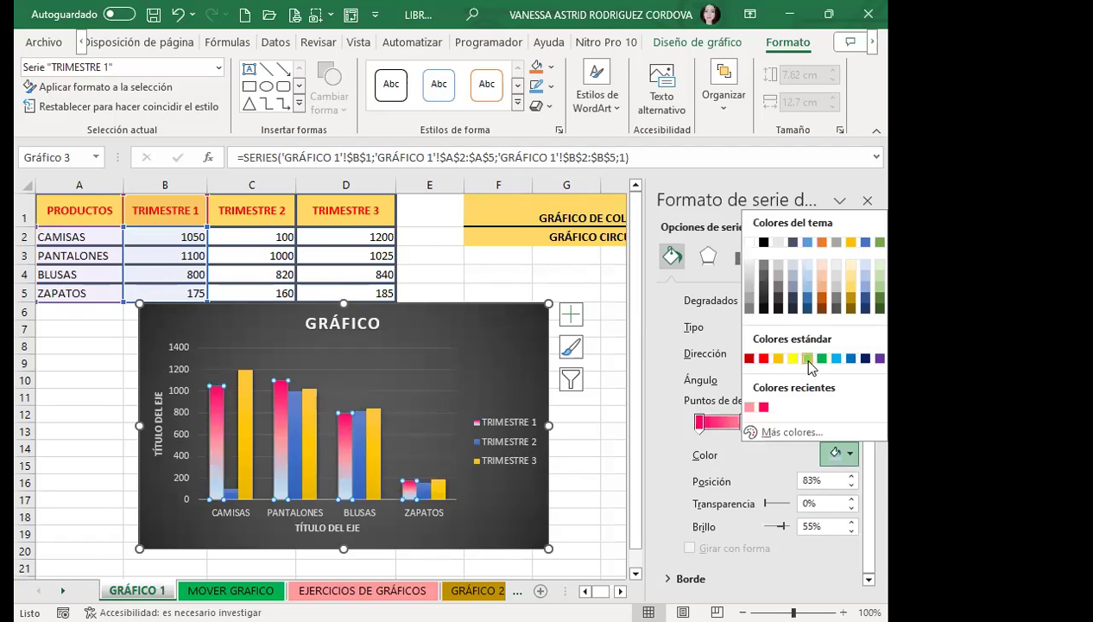
click(808, 359)
click(784, 423)
click(842, 455)
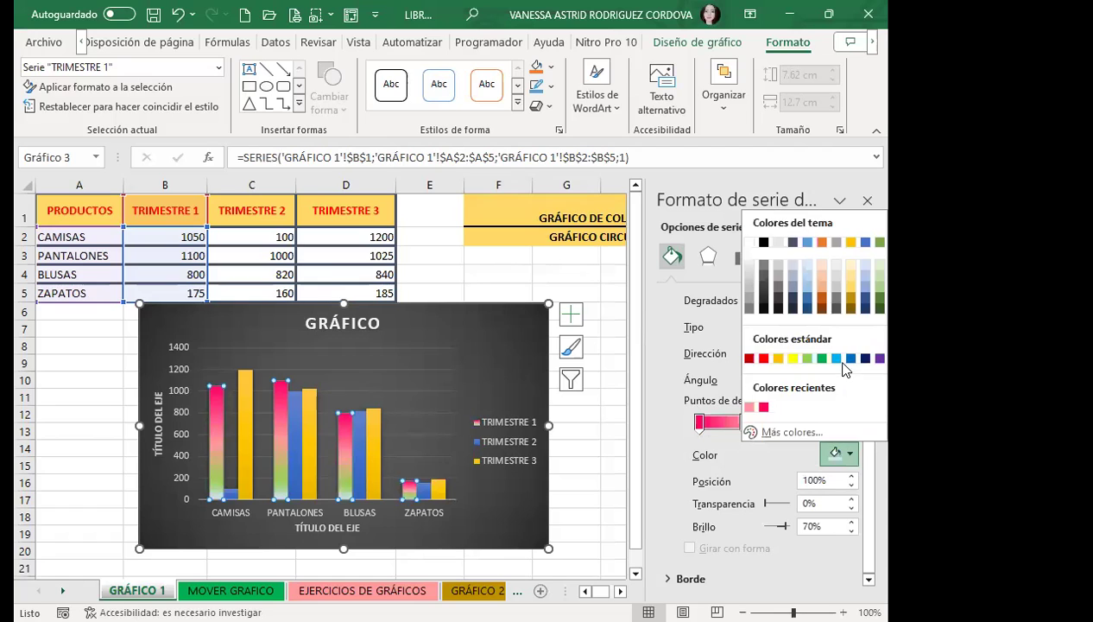
click(837, 359)
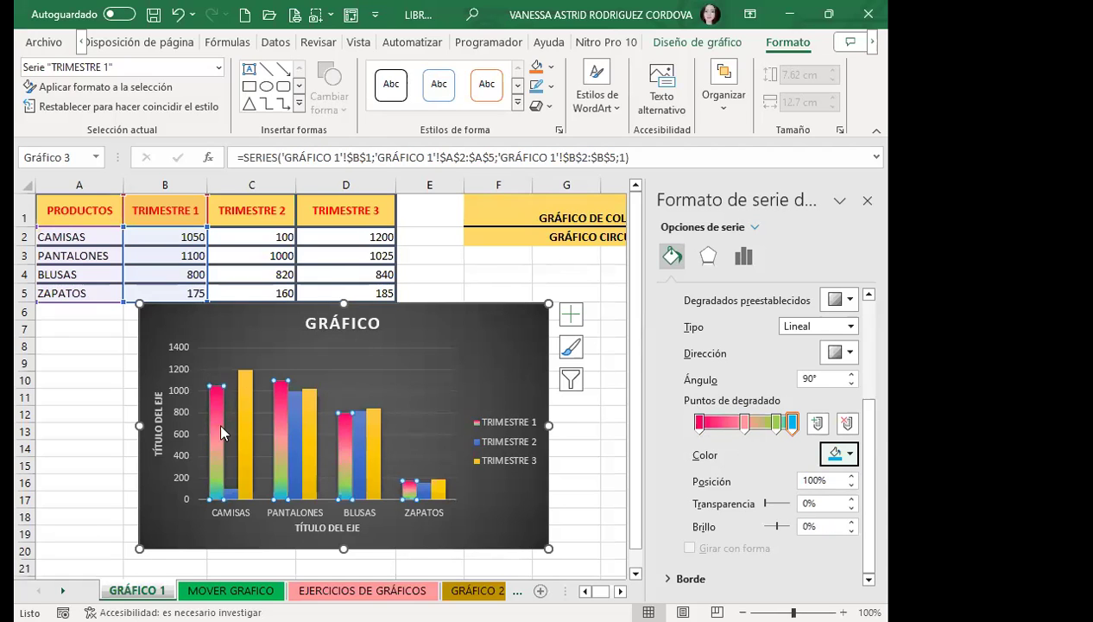
drag(754, 432, 754, 436)
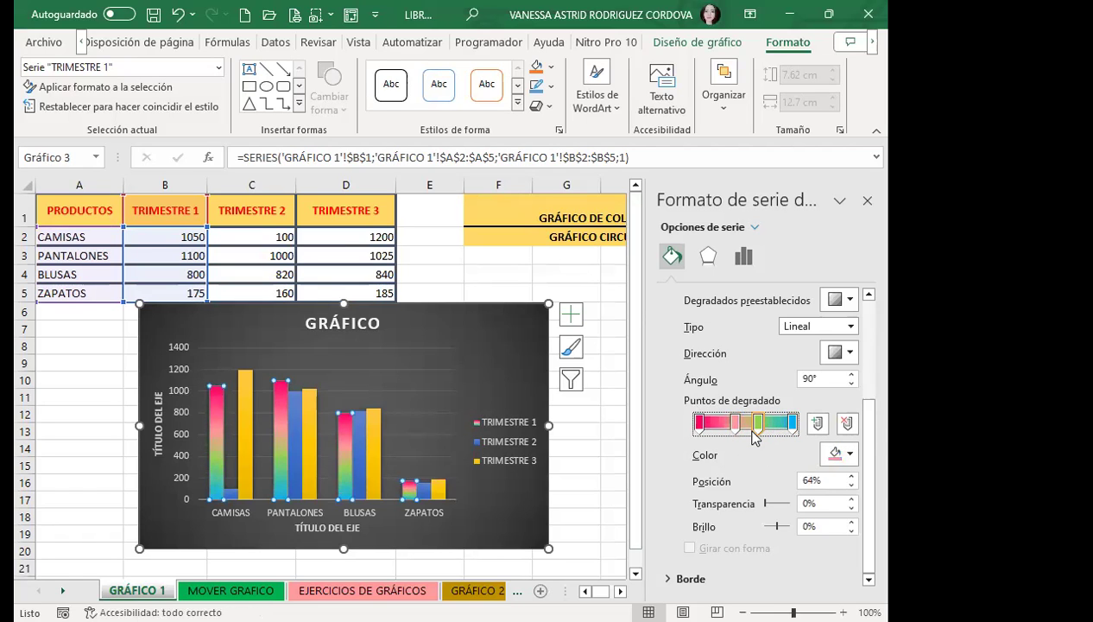
drag(754, 436, 777, 432)
scroll(751, 398, up, 2)
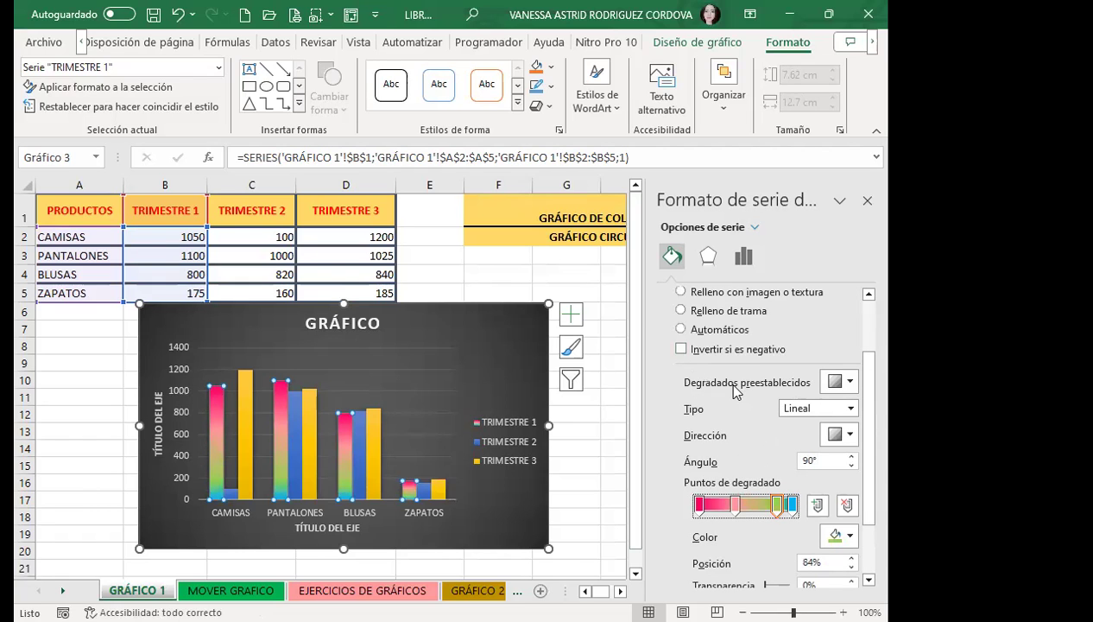
click(229, 498)
- Fill the TRIMESTRE 2 columns with a pale blue texture from the Texture gallery
click(681, 380)
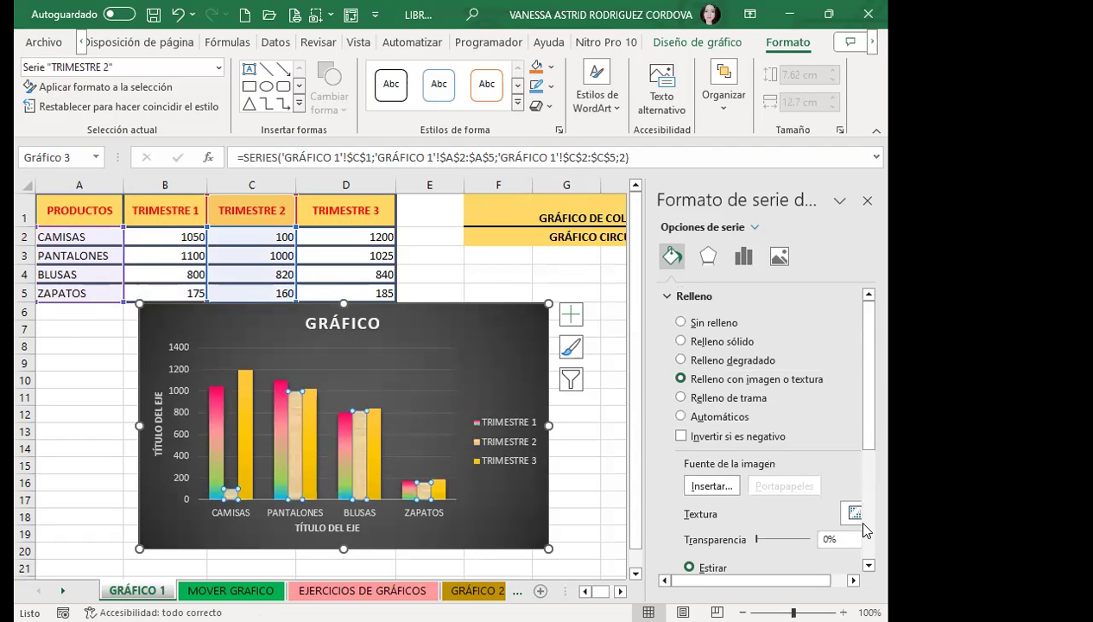
scroll(851, 514, right, 1)
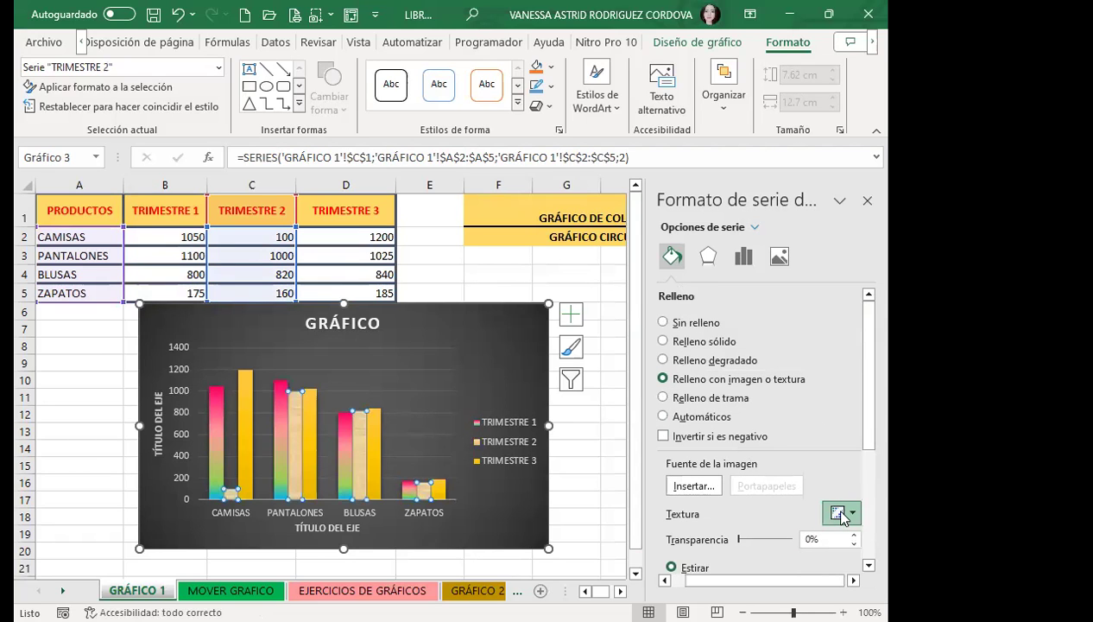
click(840, 514)
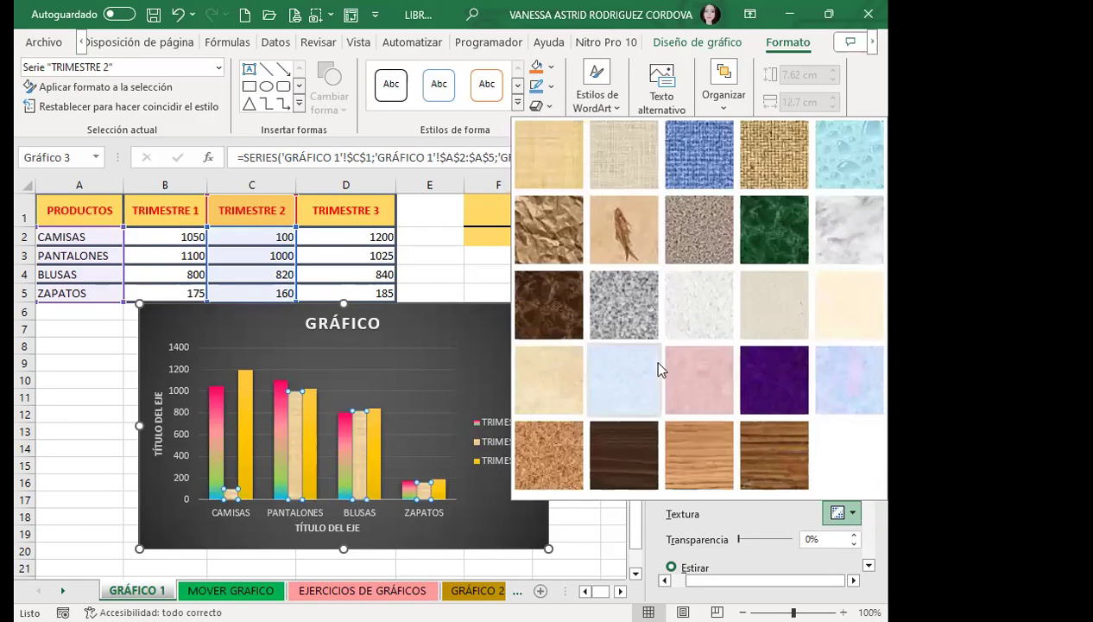
click(610, 377)
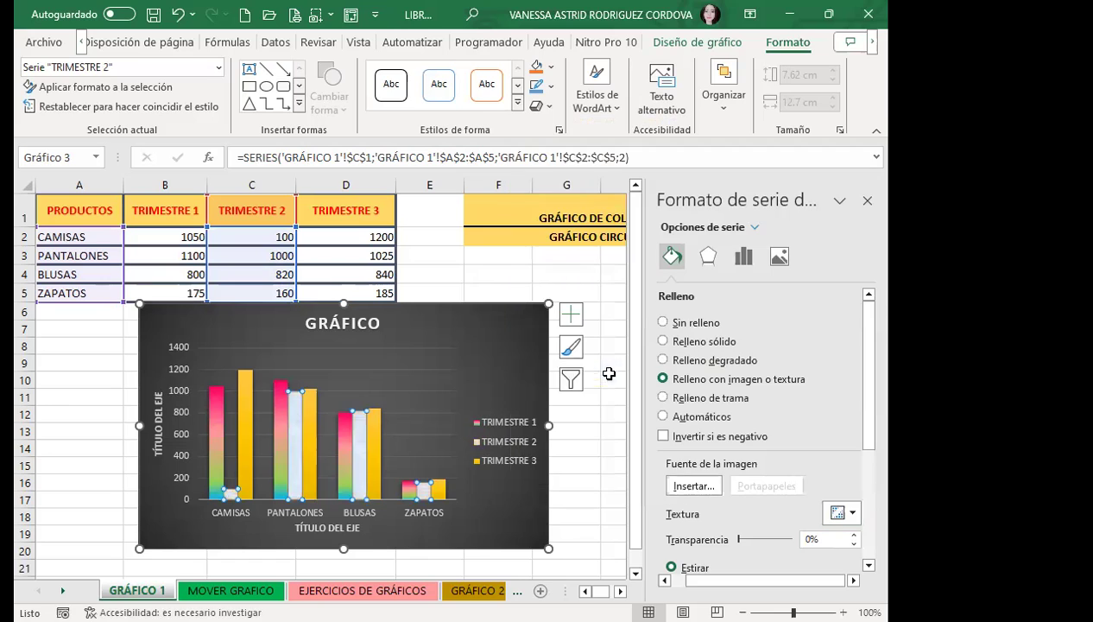
- Give the TRIMESTRE 3 bars a pattern fill with green foreground and salmon background
click(242, 437)
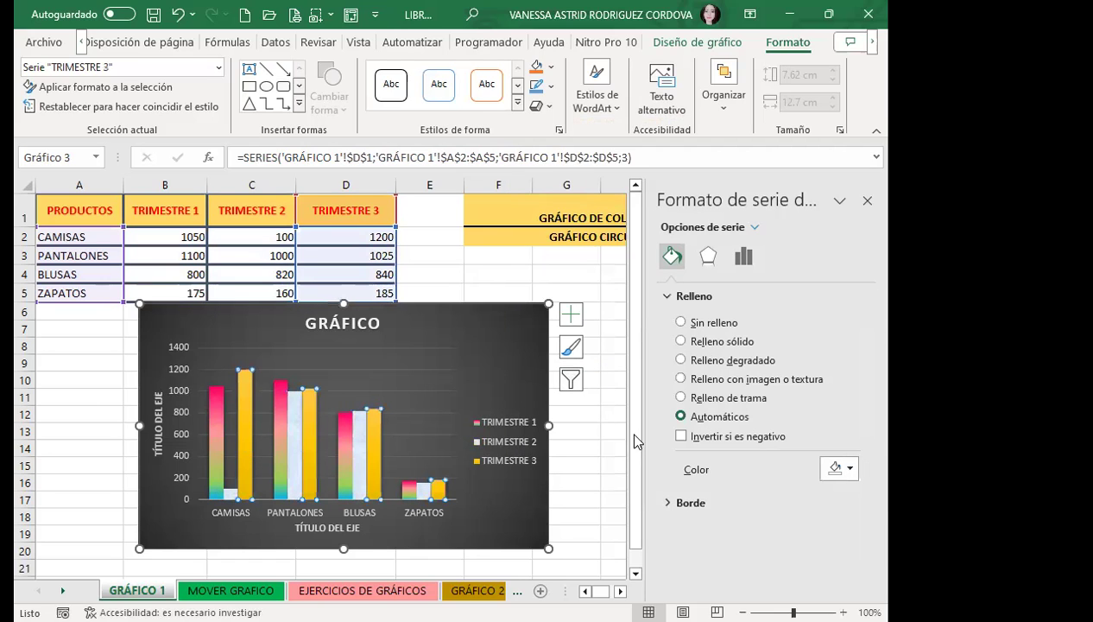
click(680, 399)
scroll(866, 461, down, 2)
scroll(867, 461, down, 2)
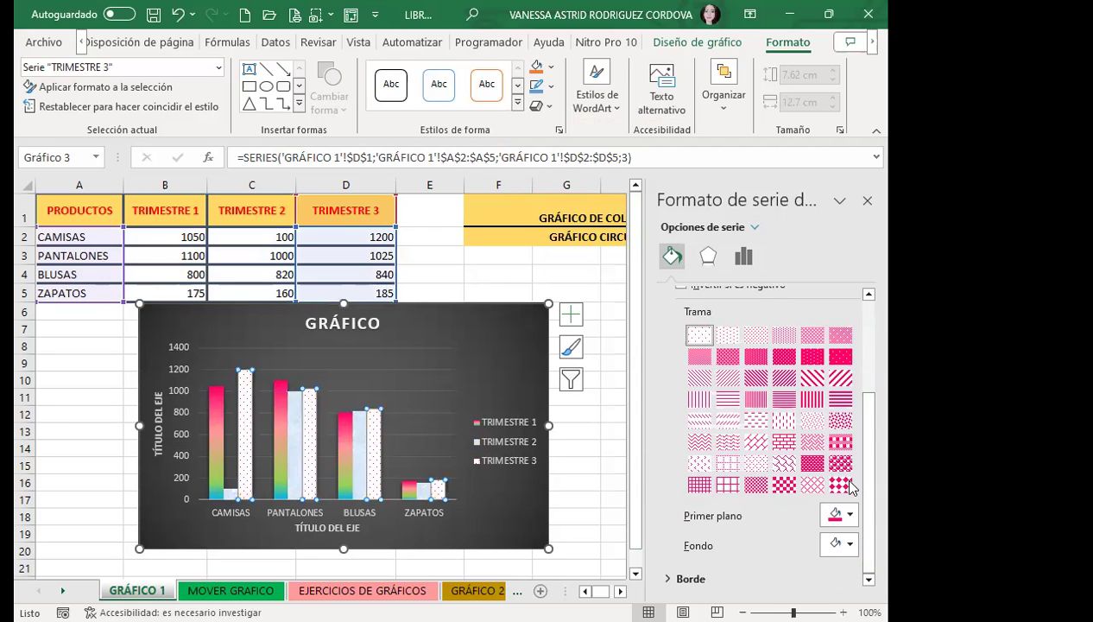
click(850, 516)
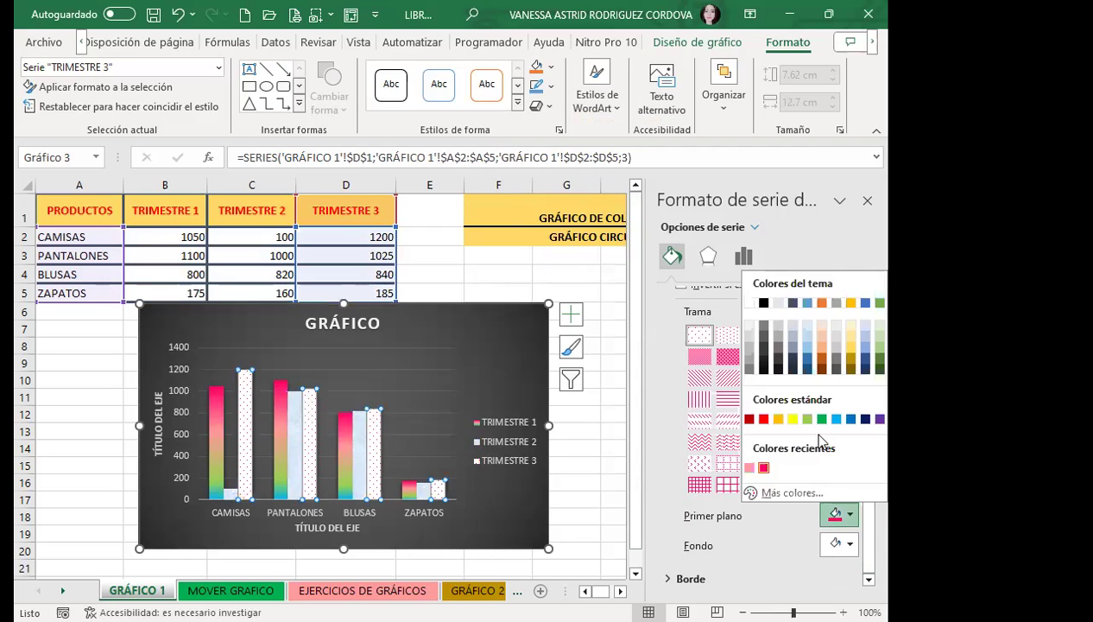
click(821, 419)
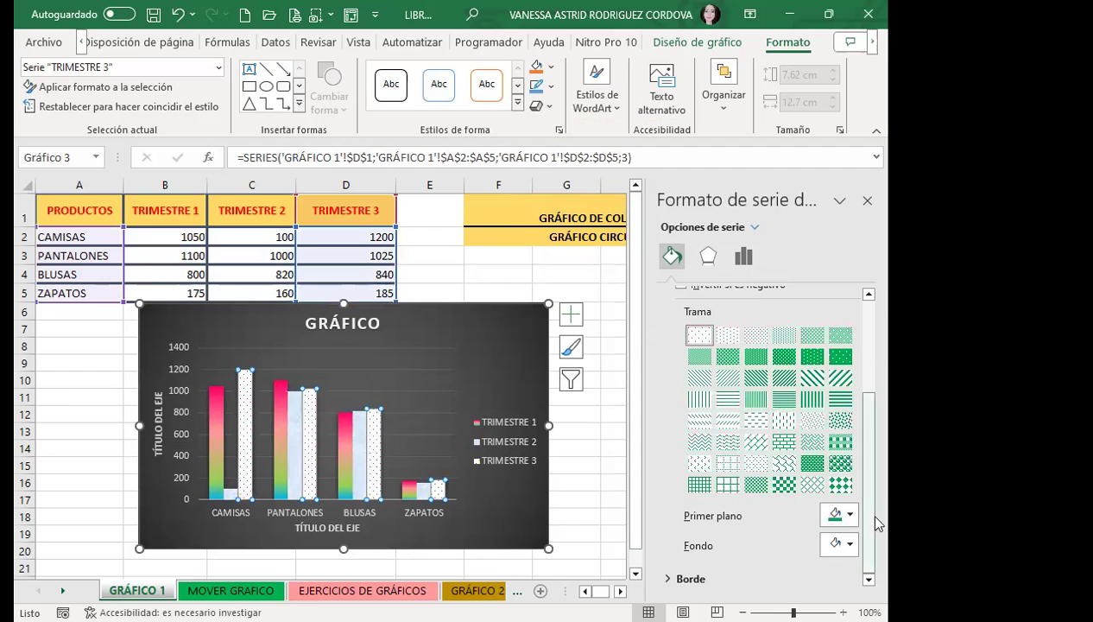
click(852, 544)
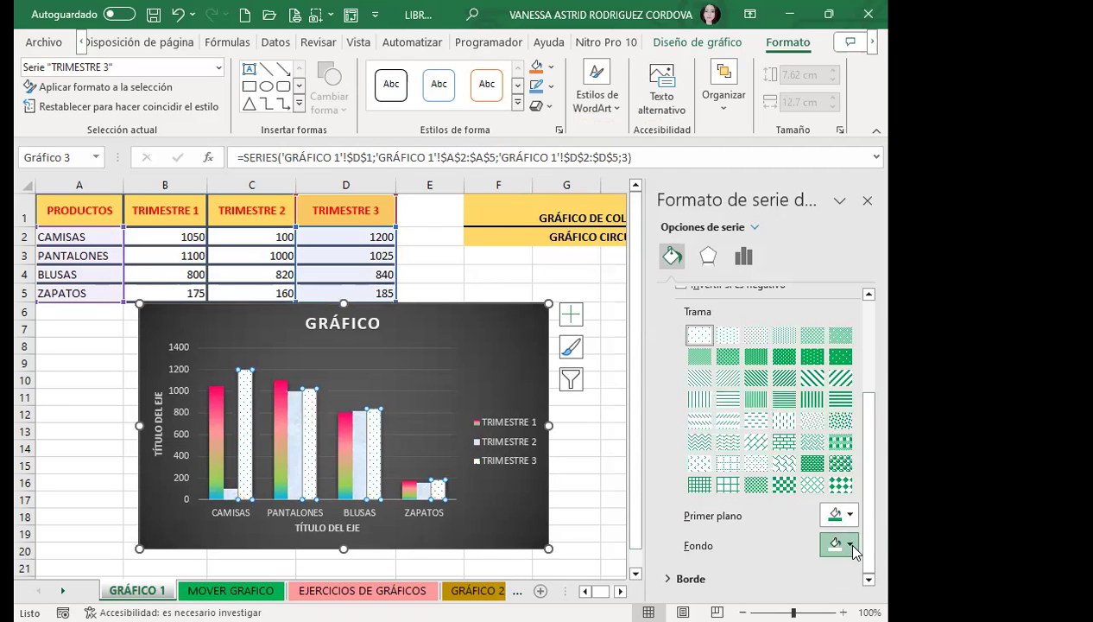
click(852, 545)
click(749, 498)
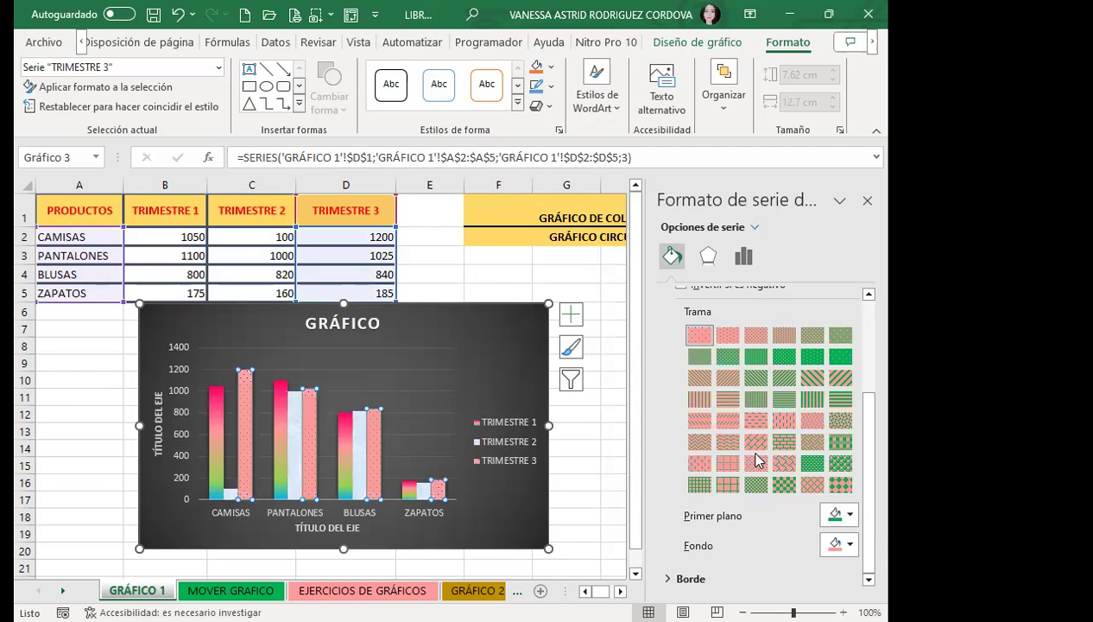
- Try several pattern swatches on TRIMESTRE 3 and settle on the final one
click(783, 420)
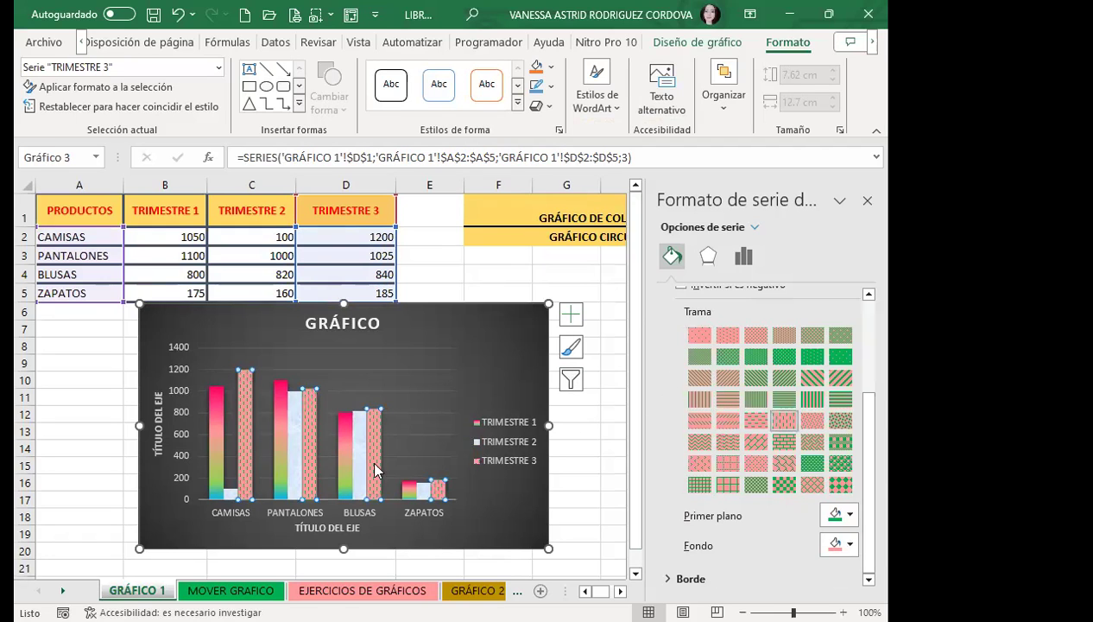
click(698, 335)
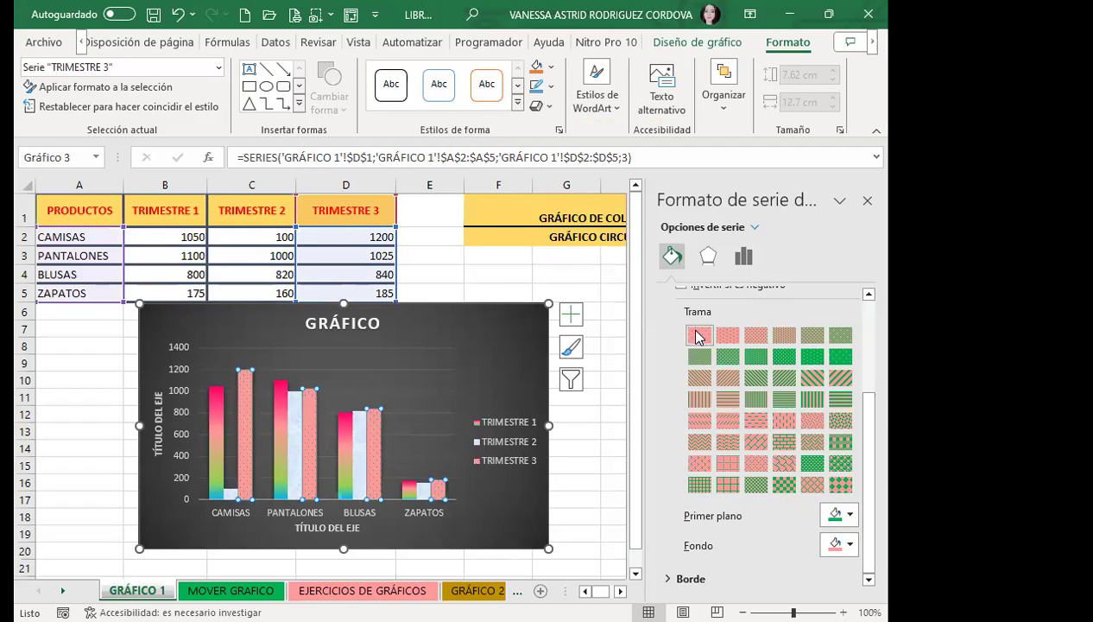
click(755, 438)
click(756, 421)
click(508, 359)
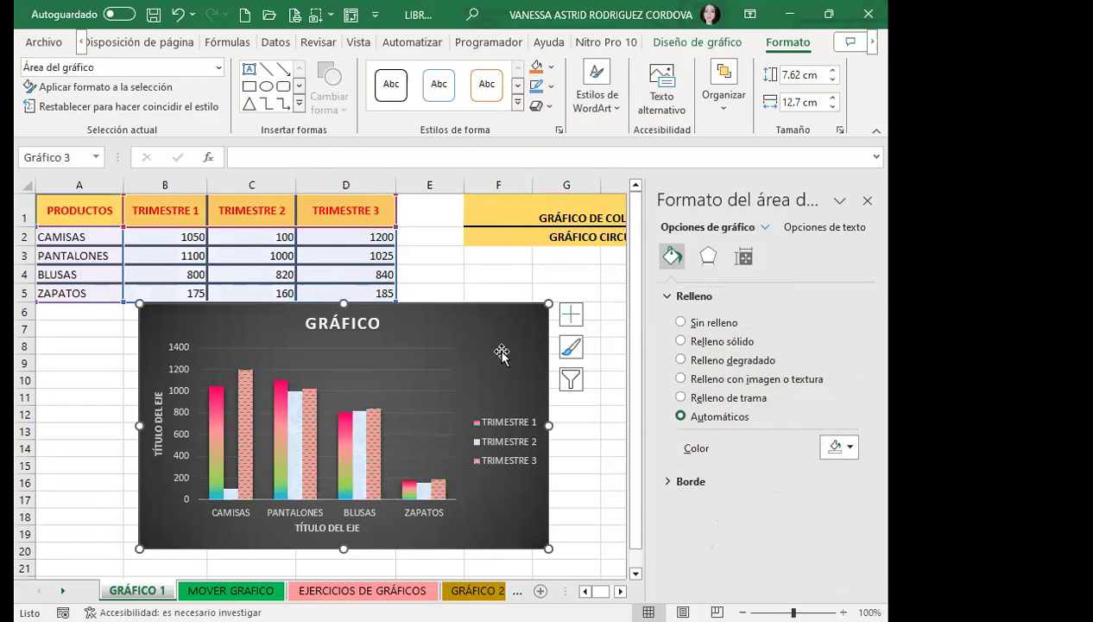
- Set the chart area to picture fill and open the stock image library
click(680, 379)
click(712, 463)
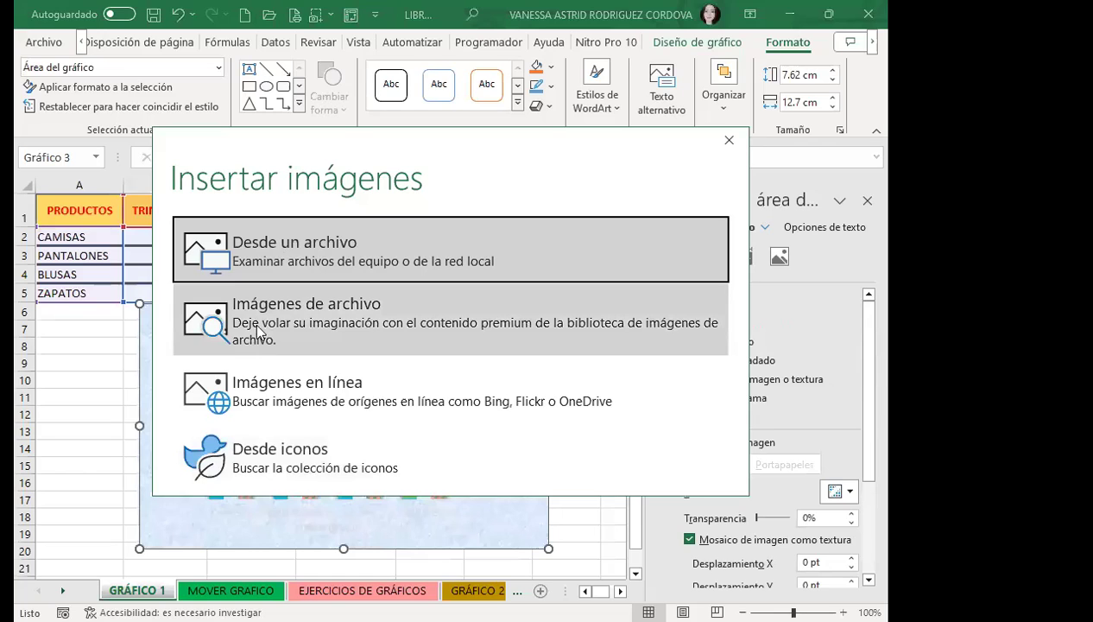
click(294, 326)
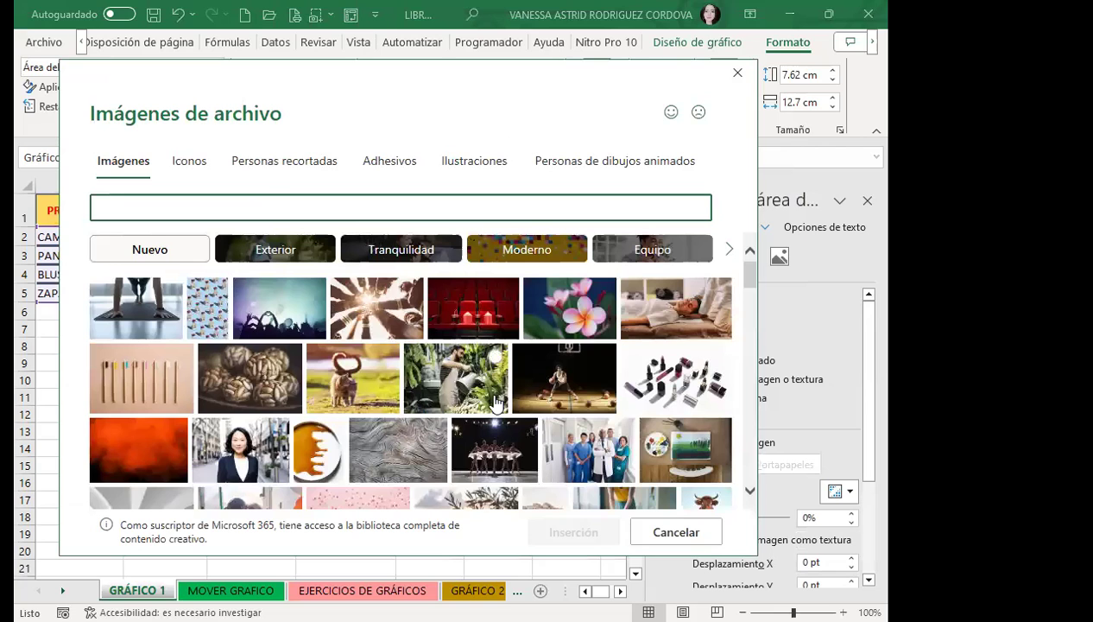
scroll(367, 356, down, 3)
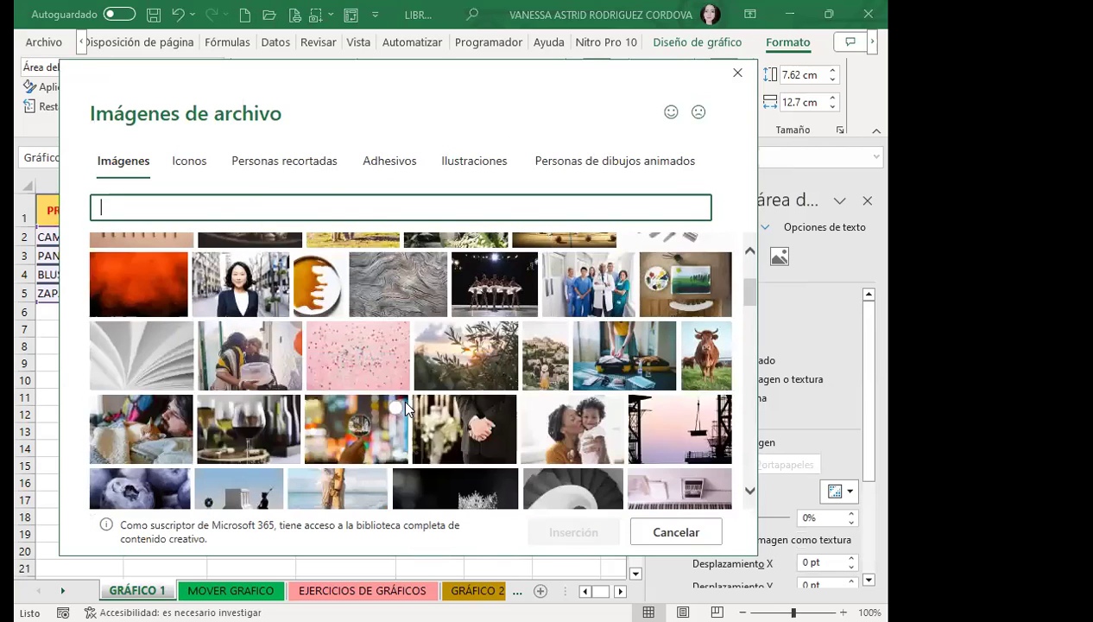
- Search stock images for COLORES and insert the dark streaked image as the background
click(135, 207)
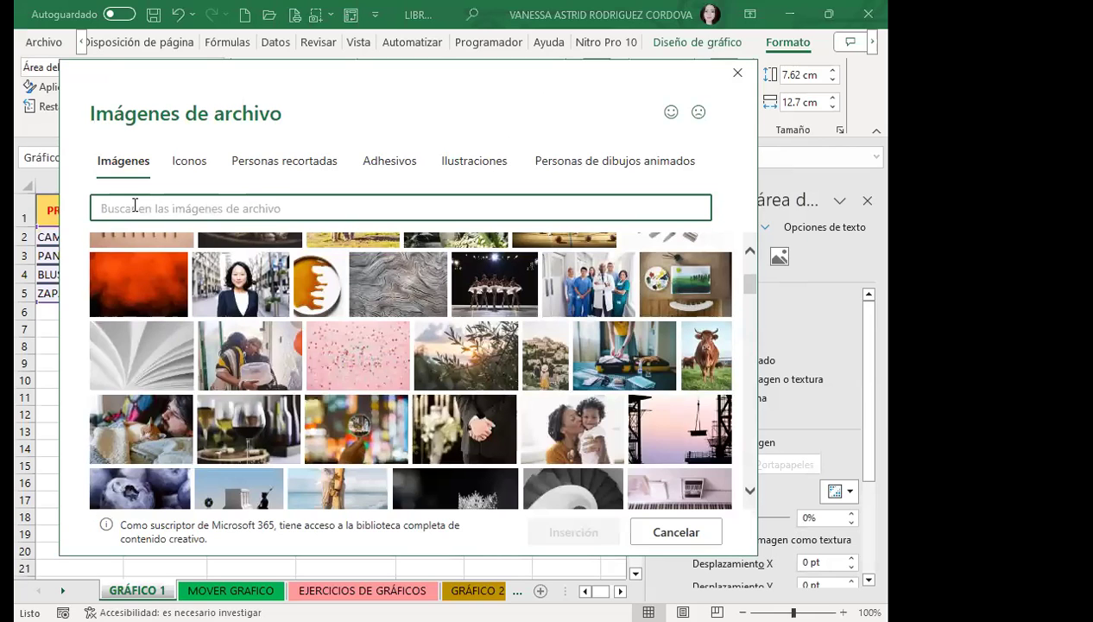
click(135, 205)
text(COLORES)
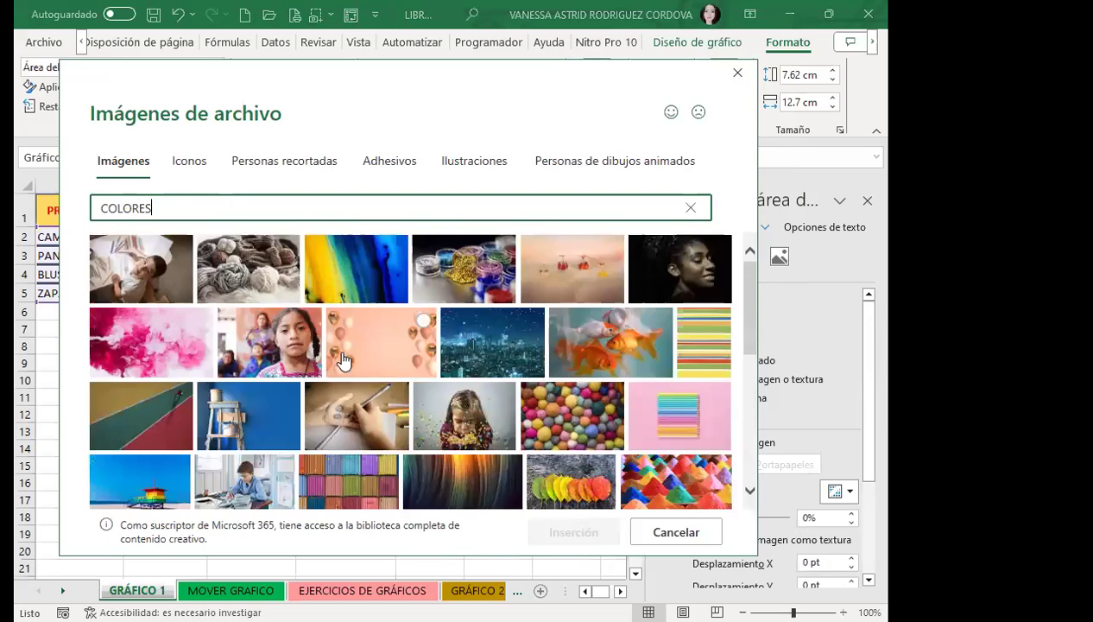
scroll(449, 420, down, 2)
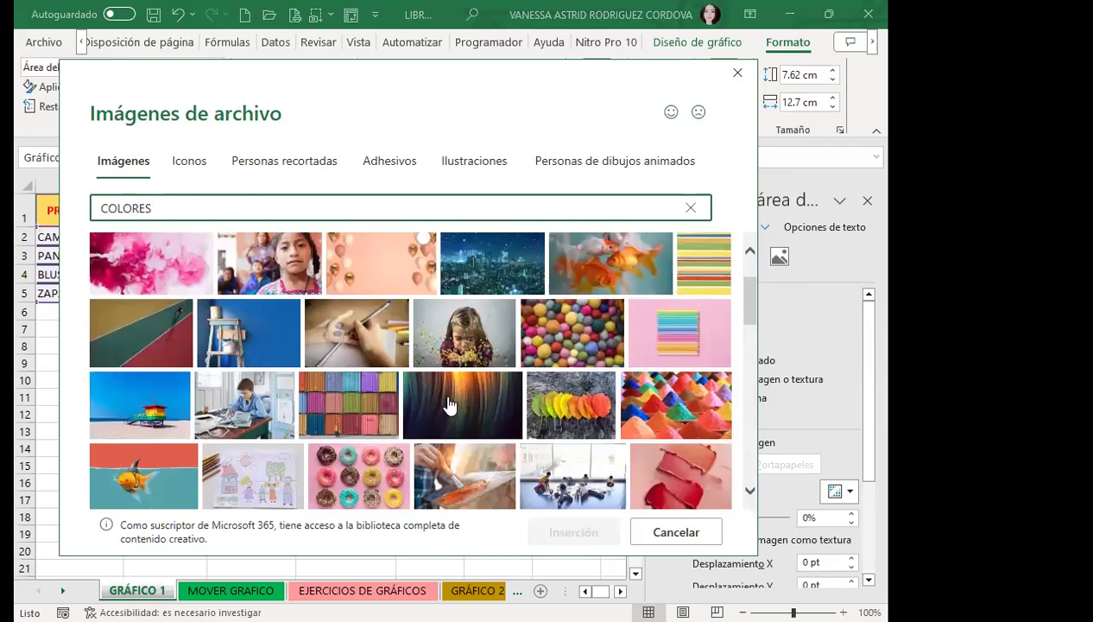
scroll(464, 317, down, 3)
scroll(446, 349, up, 1)
scroll(447, 349, up, 1)
click(441, 318)
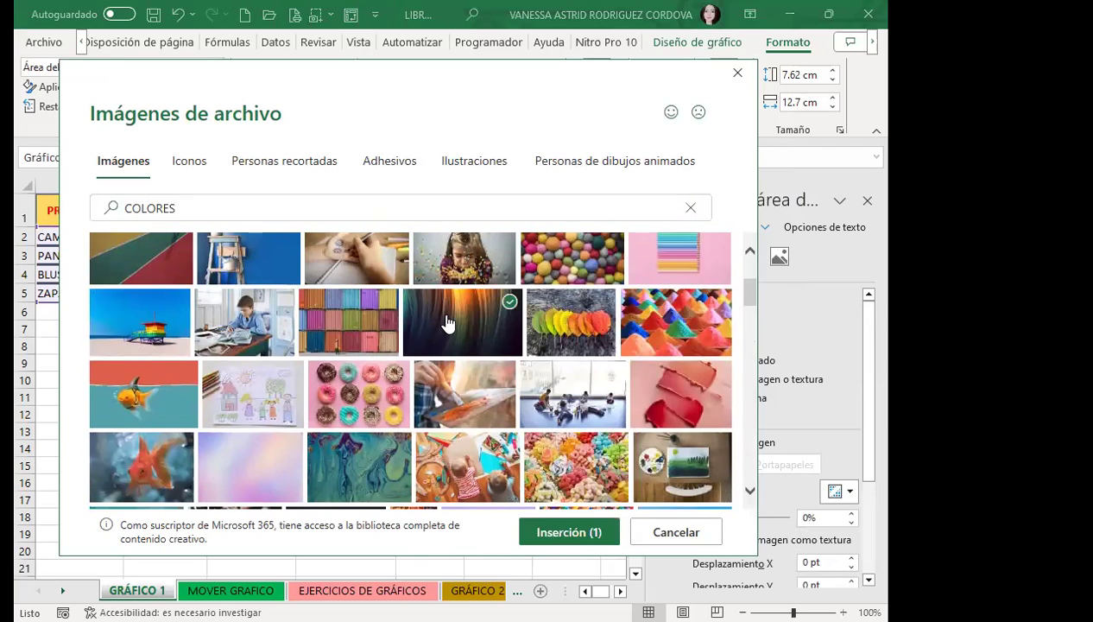
click(539, 523)
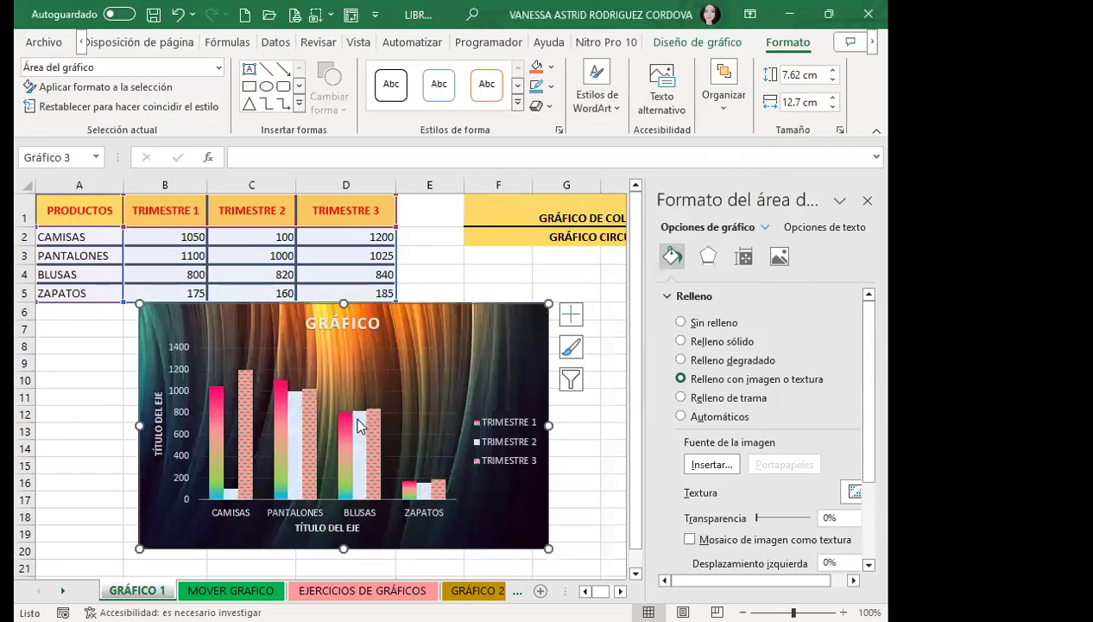
- Drag the GRÁFICO chart left and down so it sits under the data table near row 8
scroll(511, 477, down, 2)
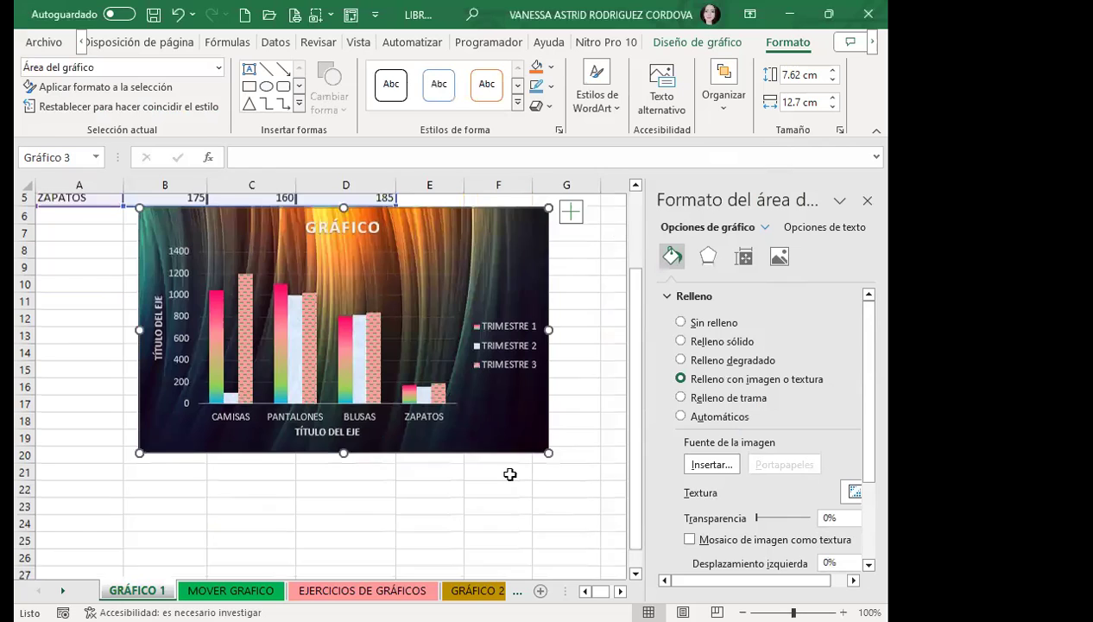
drag(499, 413, 457, 450)
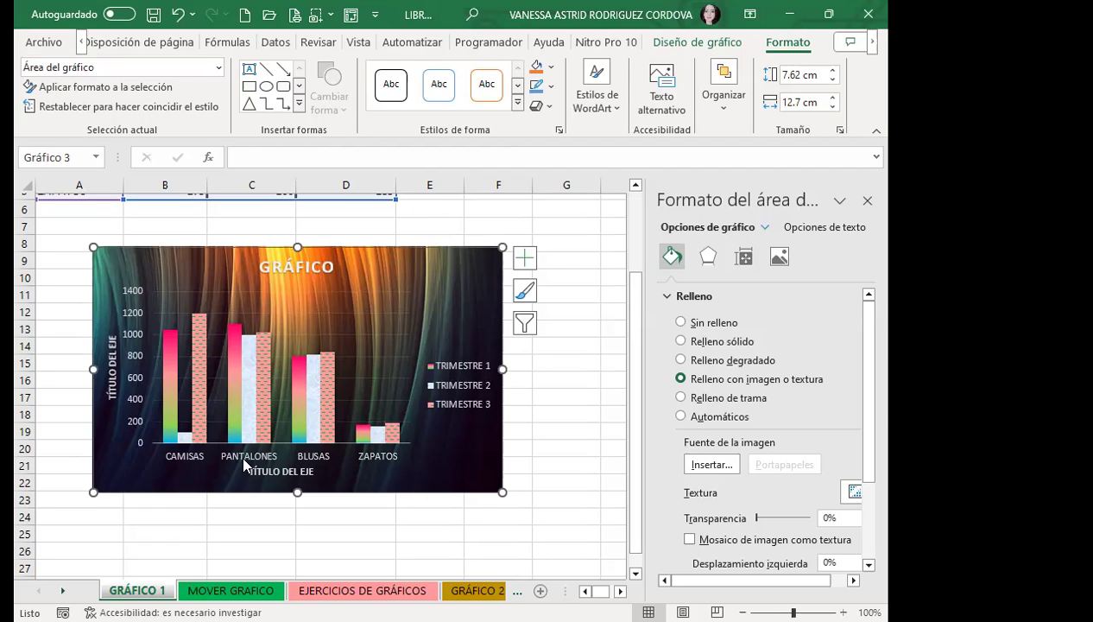
scroll(309, 377, up, 2)
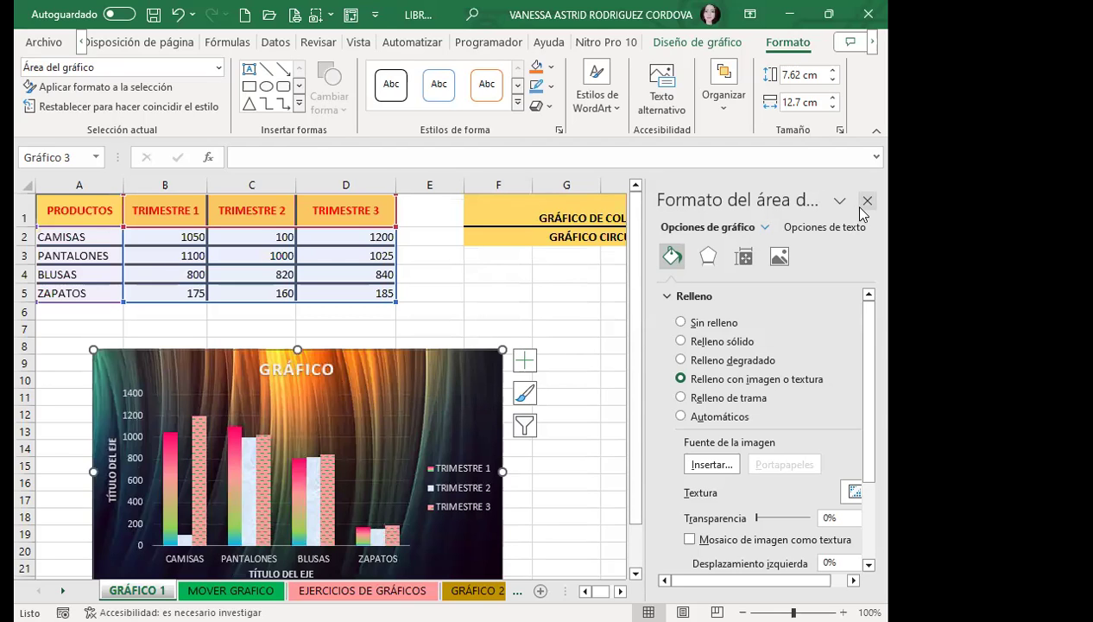
- Close the Format pane and replace the vertical axis title placeholder with PRODUCTO
click(867, 200)
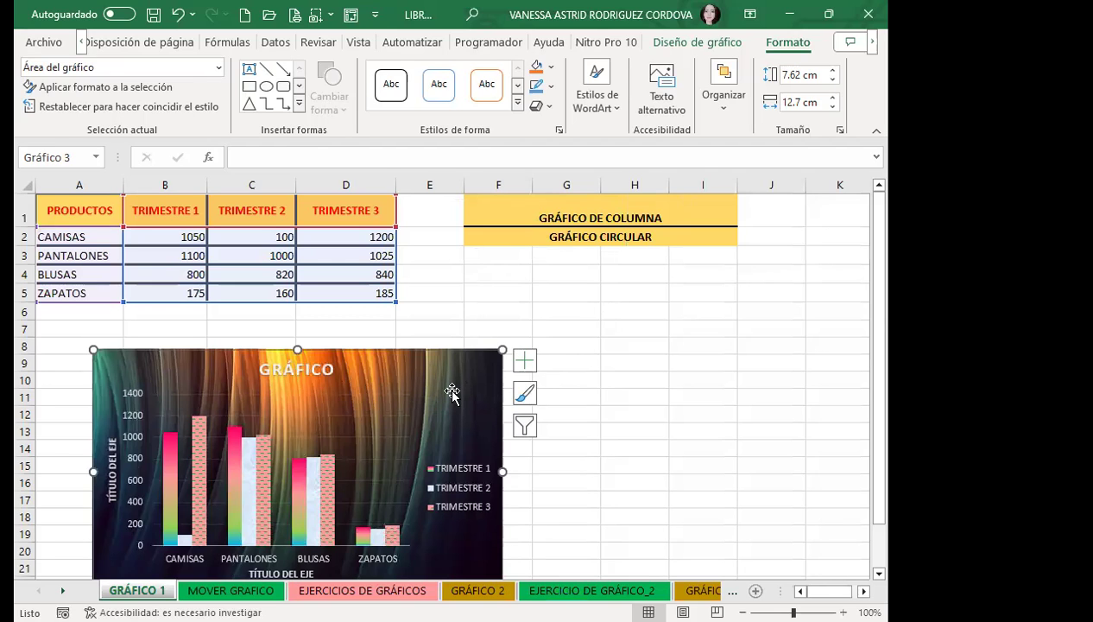
scroll(452, 393, down, 2)
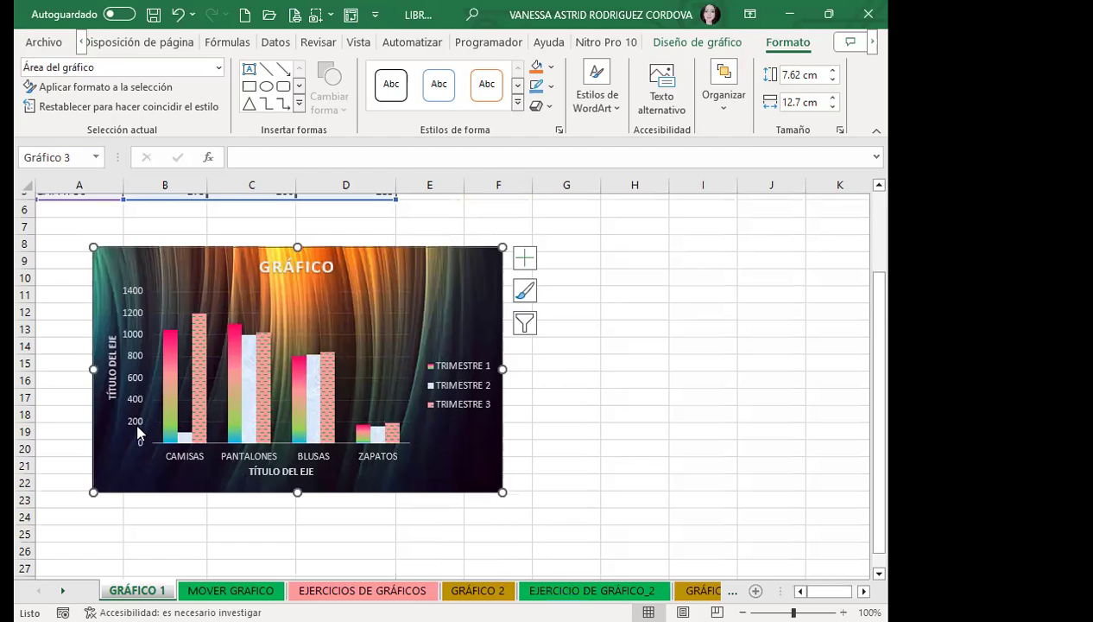
scroll(208, 419, up, 1)
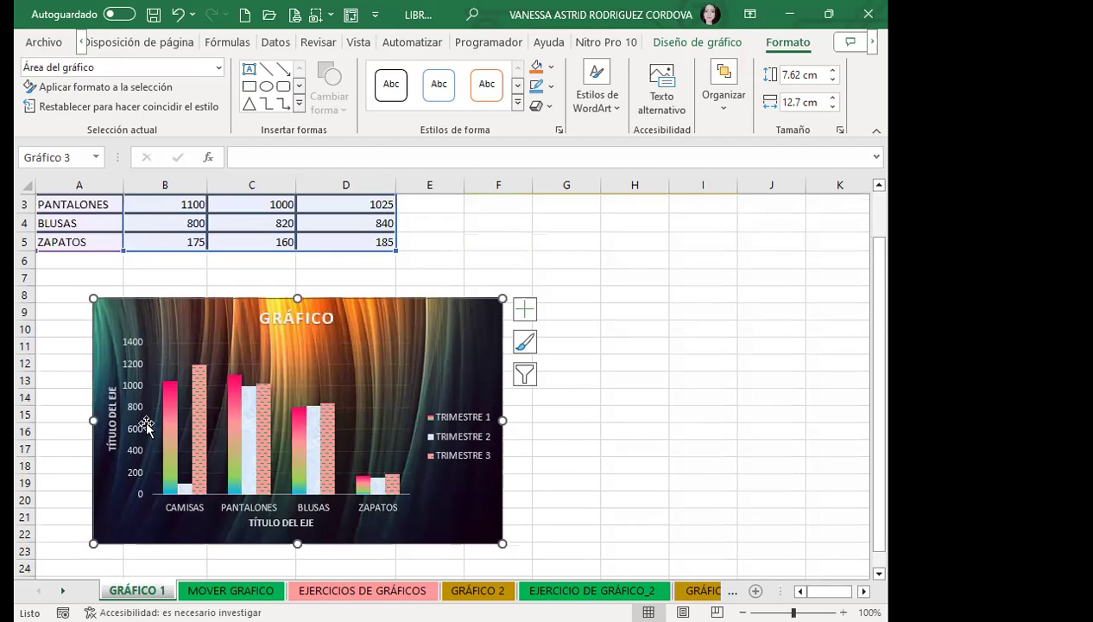
scroll(130, 423, up, 1)
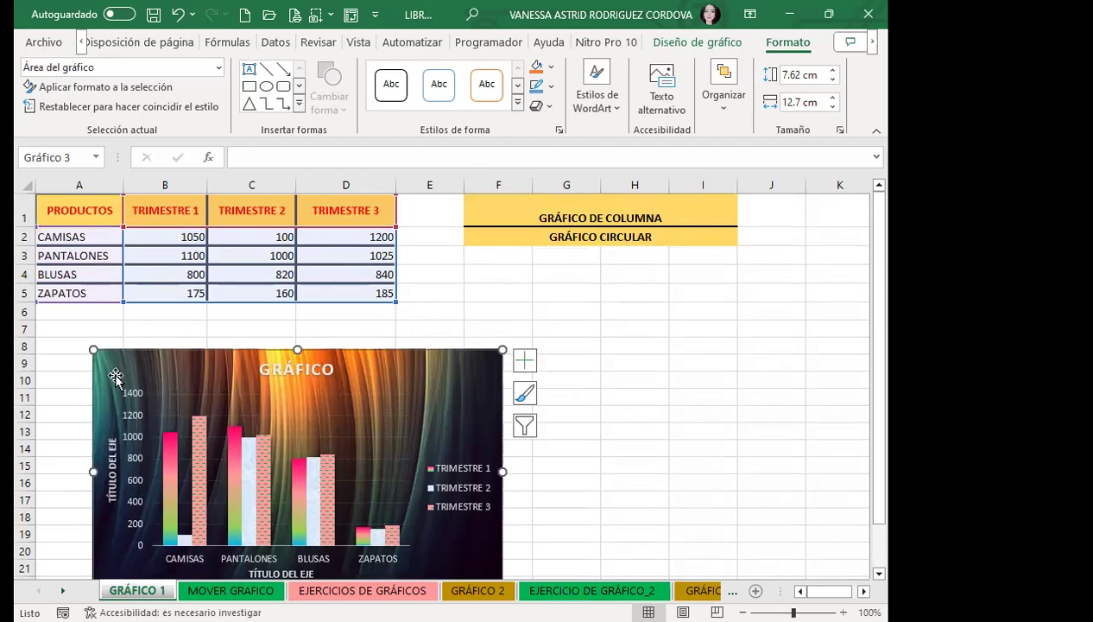
click(112, 469)
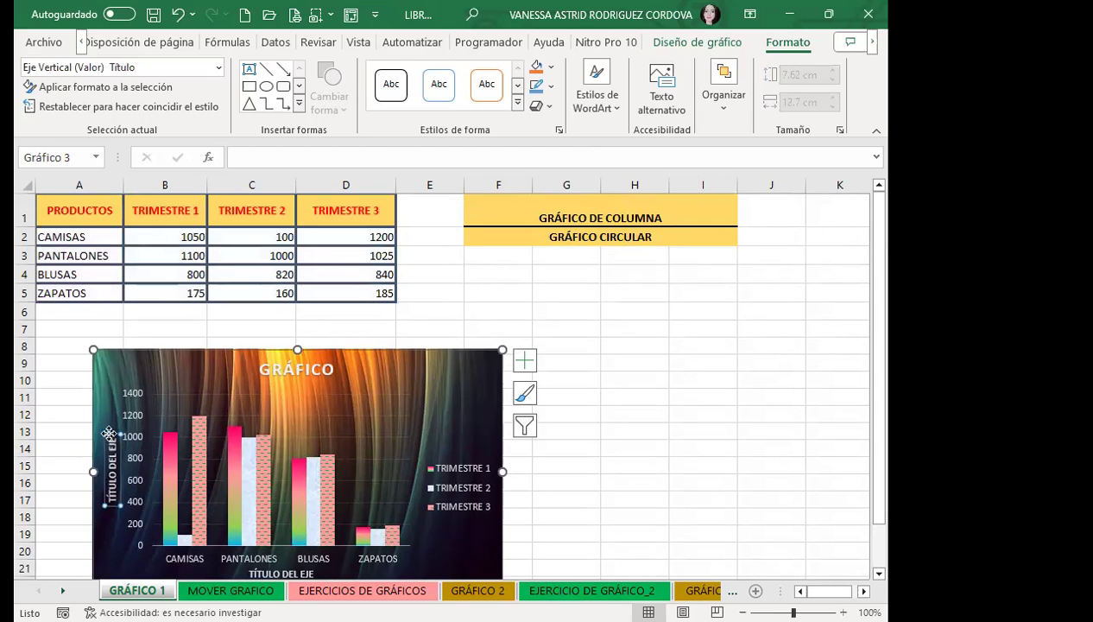
double_click(113, 446)
key(Left)
key(Left)
key(BackSpace)
key(BackSpace)
key(BackSpace)
key(BackSpace)
key(BackSpace)
key(BackSpace)
key(BackSpace)
key(BackSpace)
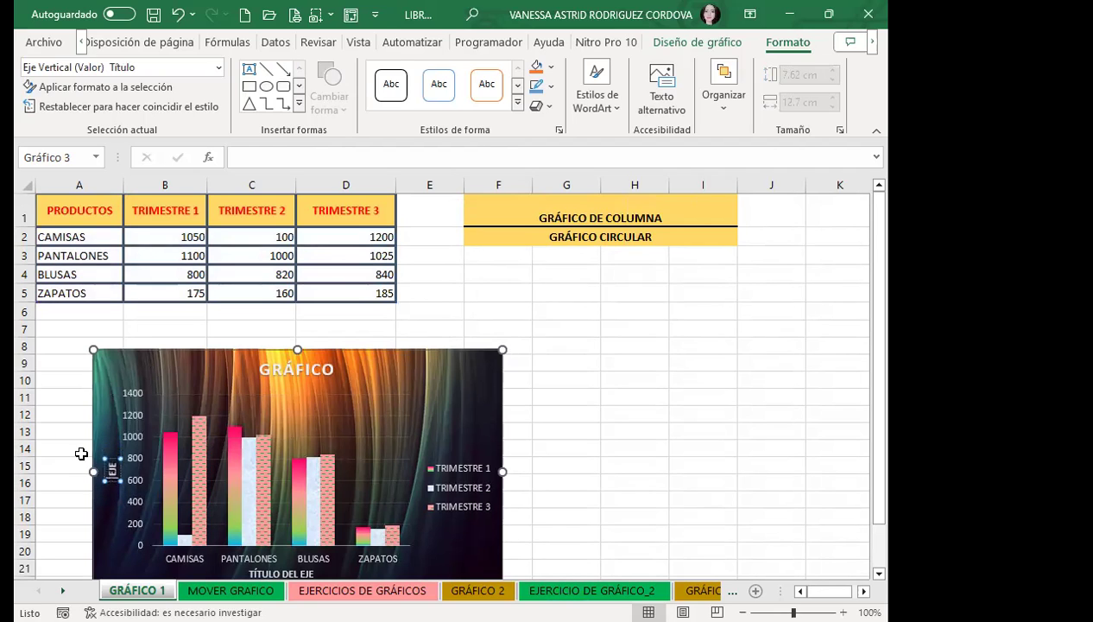
key(Delete)
key(Delete)
key(Delete)
text(PRODUCTO)
- Replace the horizontal axis title placeholder with TRIMESTRE
scroll(207, 441, down, 1)
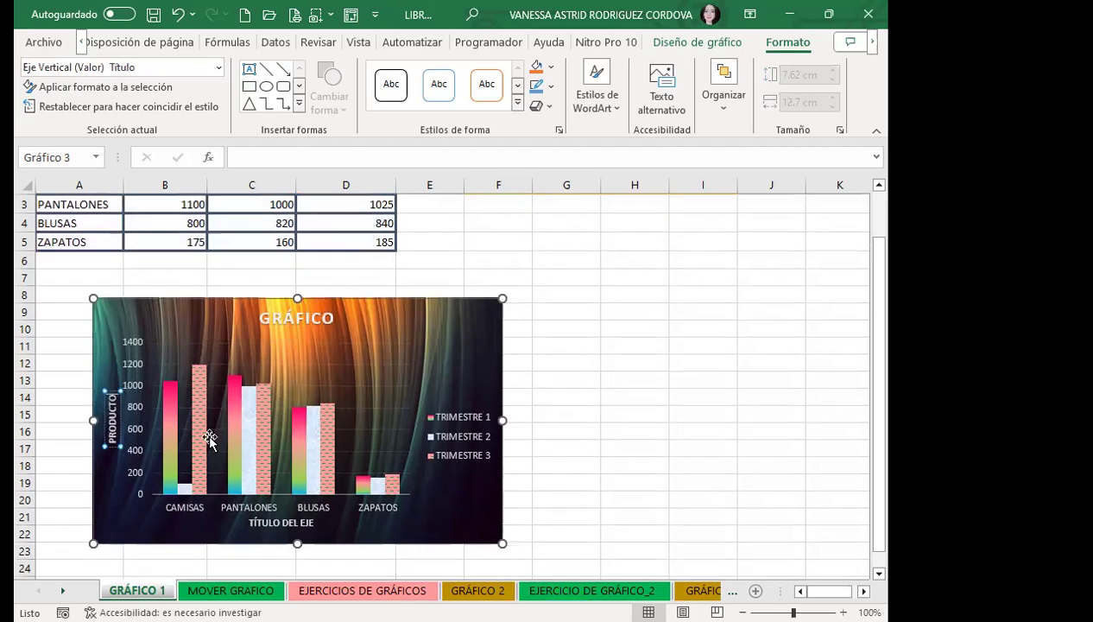
click(263, 523)
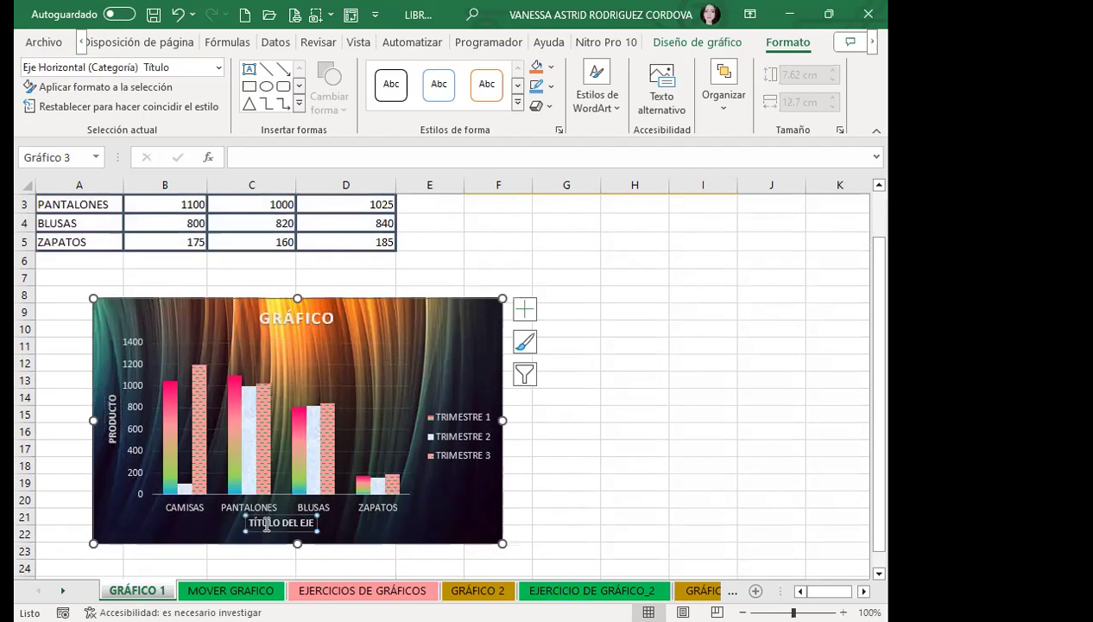
double_click(265, 524)
key(Delete)
key(Delete)
key(Delete)
key(Delete)
key(Delete)
key(Delete)
key(Delete)
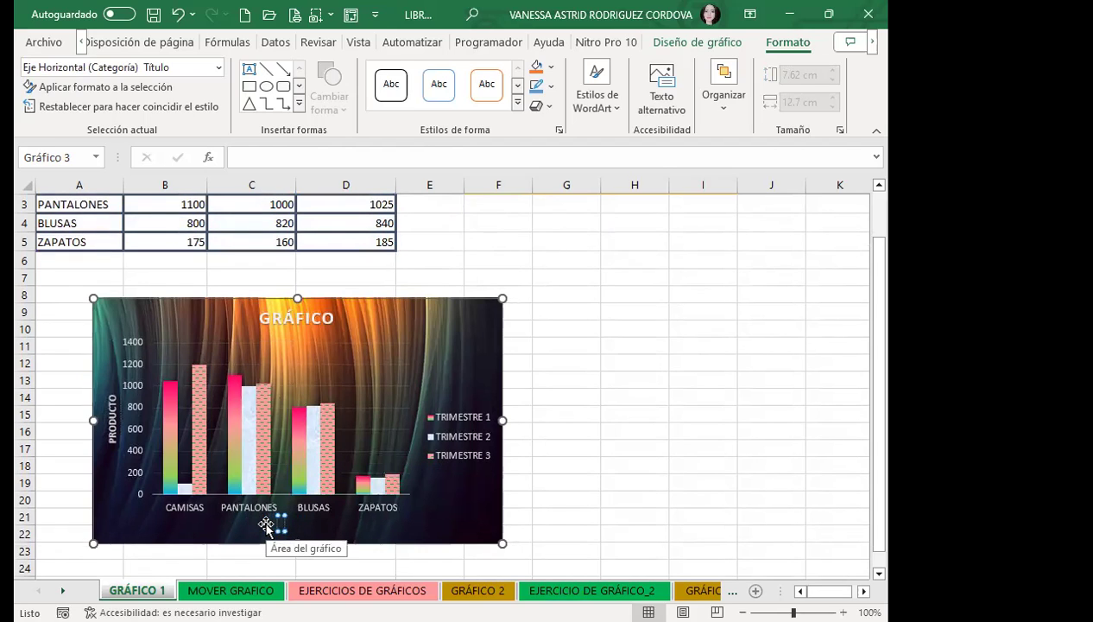
text(TRIMEST)
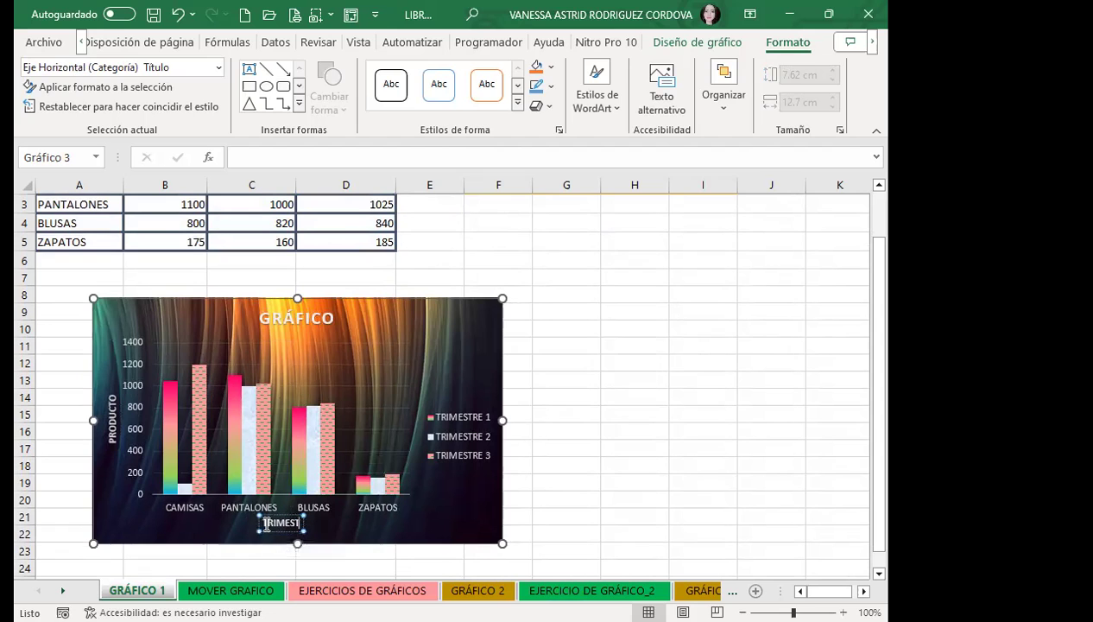
text(RE)
- Correct the vertical axis title to read TRIMESTRE
click(578, 399)
scroll(381, 480, down, 3)
scroll(381, 480, up, 4)
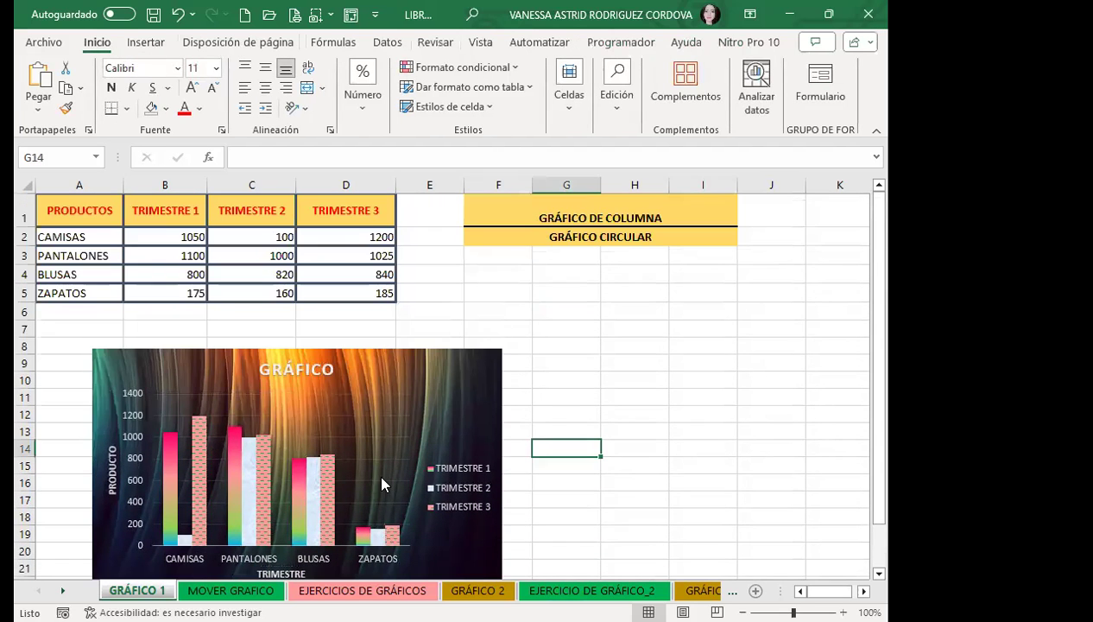
scroll(381, 483, down, 2)
scroll(125, 451, up, 2)
click(111, 465)
double_click(110, 469)
scroll(110, 468, down, 4)
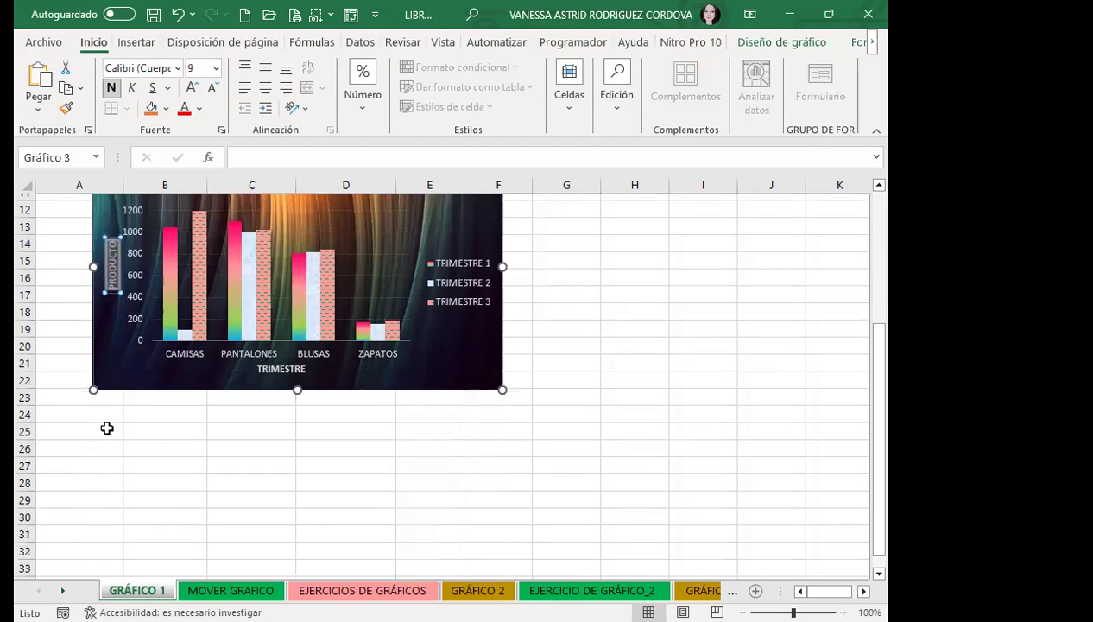
text(TRIMESTRE)
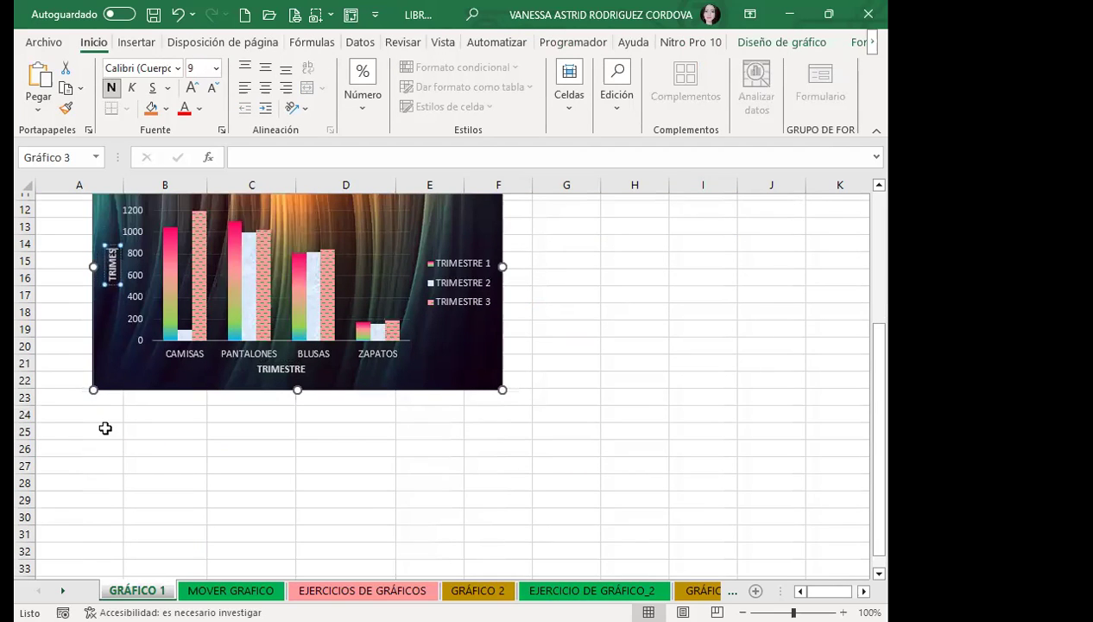
- Correct the horizontal axis title to read PRODUCTOS
double_click(277, 368)
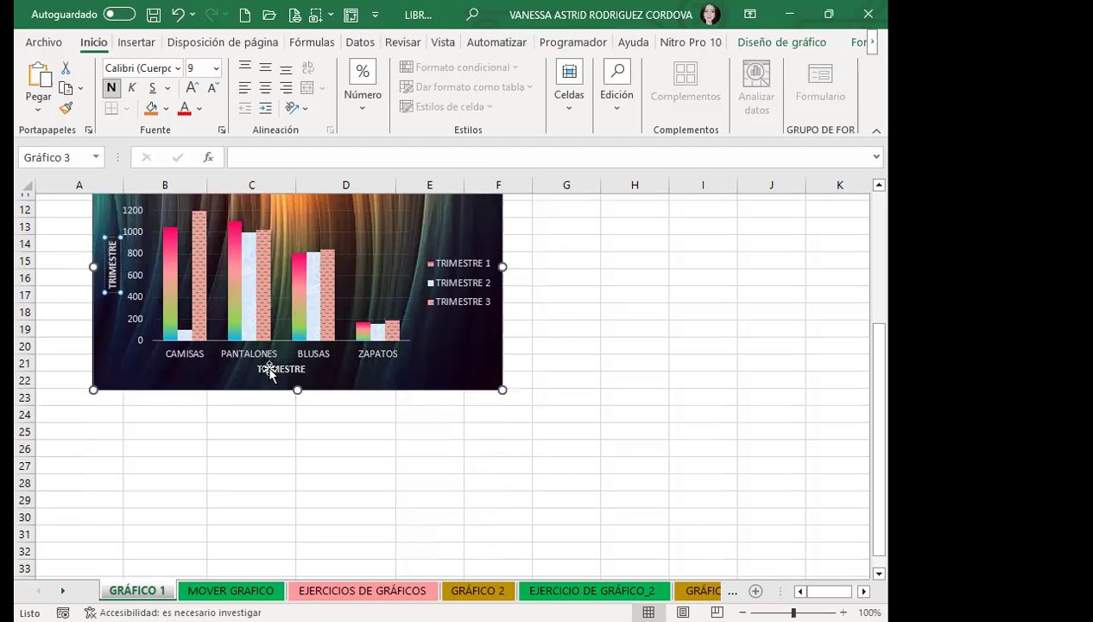
double_click(278, 368)
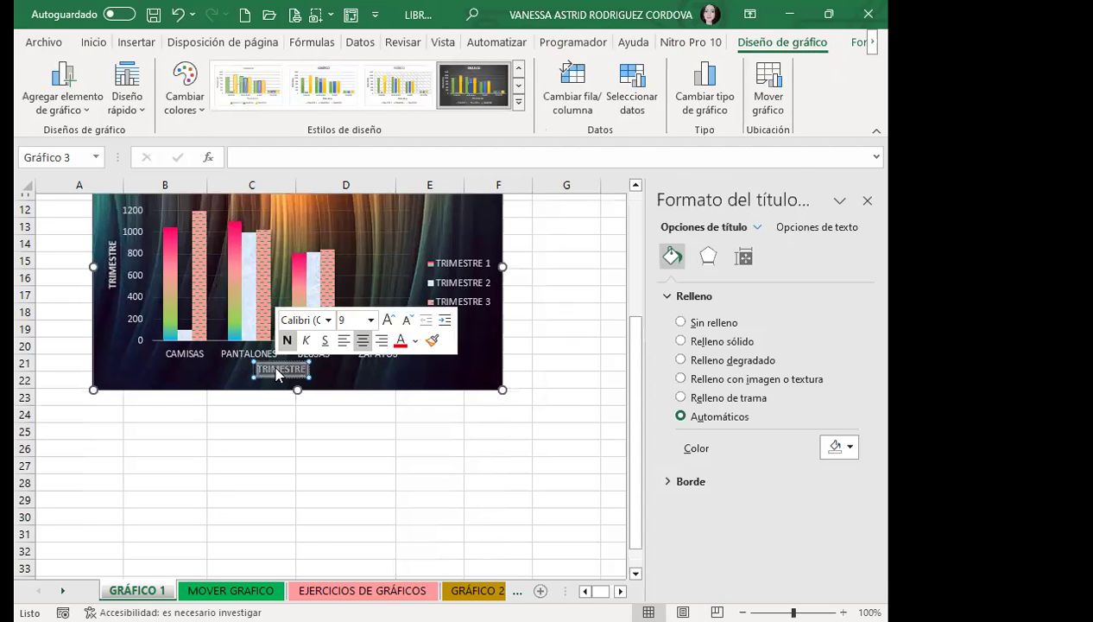
text(PRODUCTOS)
click(415, 397)
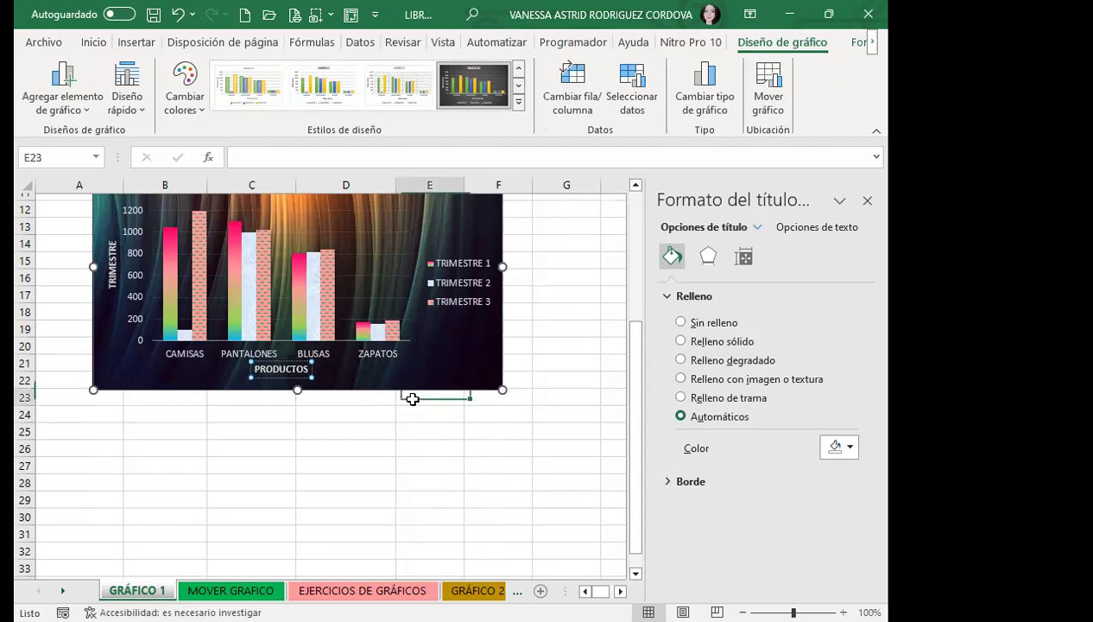
click(390, 454)
scroll(390, 453, up, 2)
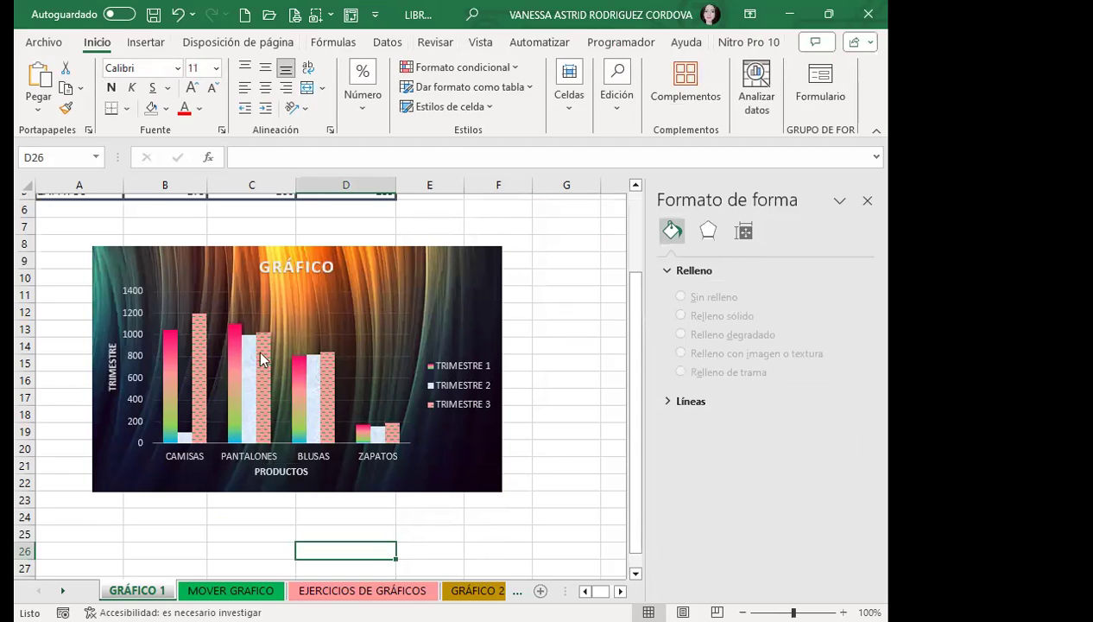
- Close the shape pane and enlarge the chart wider to the right and taller
click(867, 201)
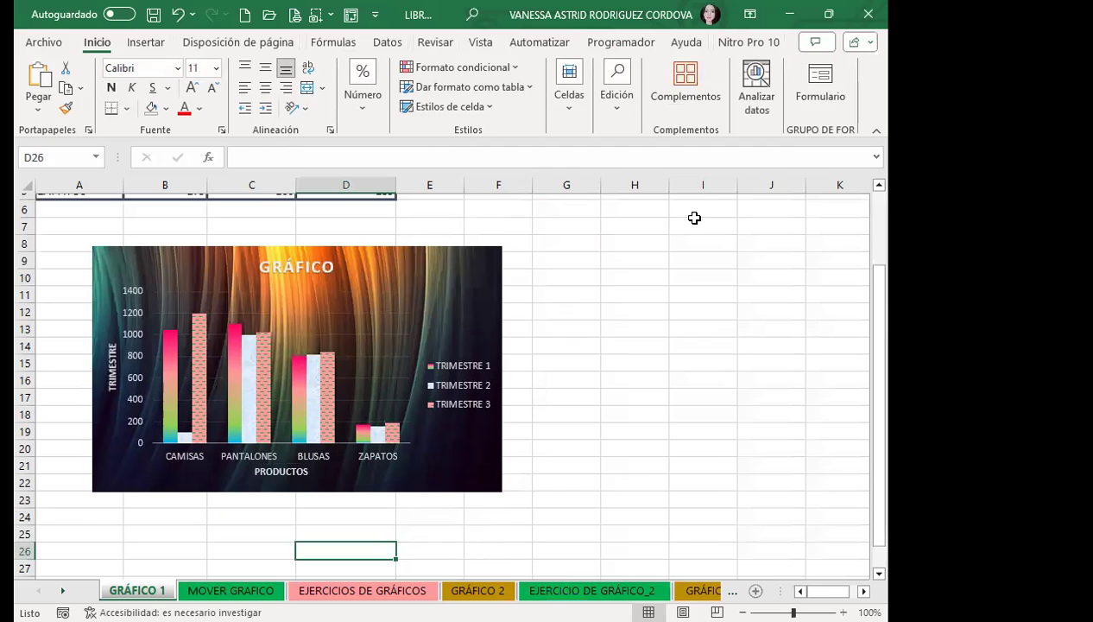
click(479, 300)
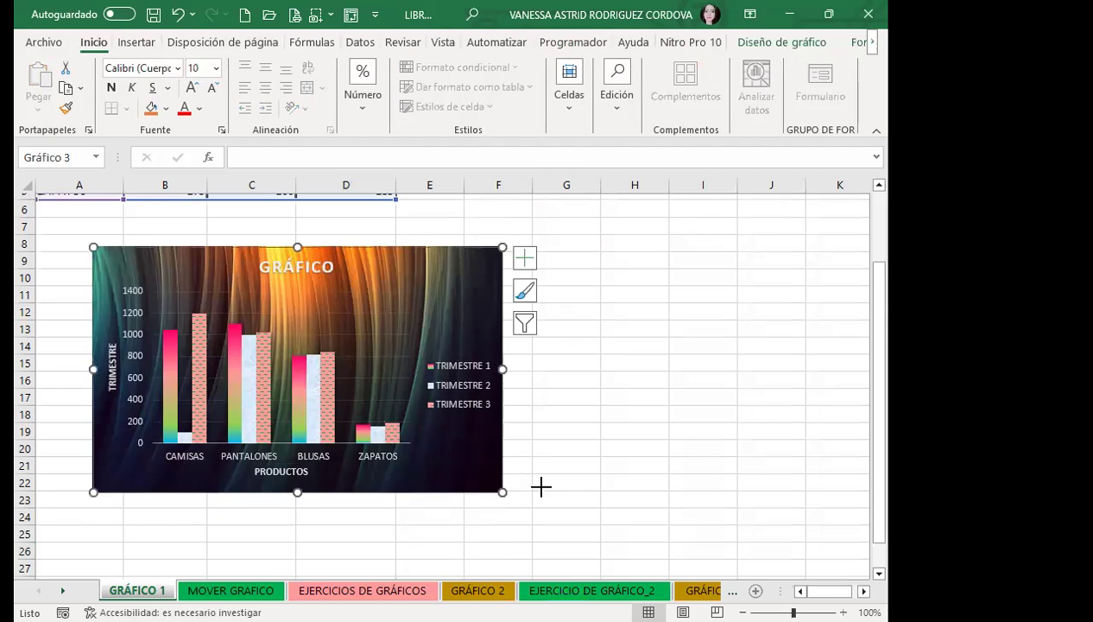
drag(501, 491, 613, 482)
drag(353, 482, 353, 507)
- Give the chart's major gridlines a solid white line
click(440, 290)
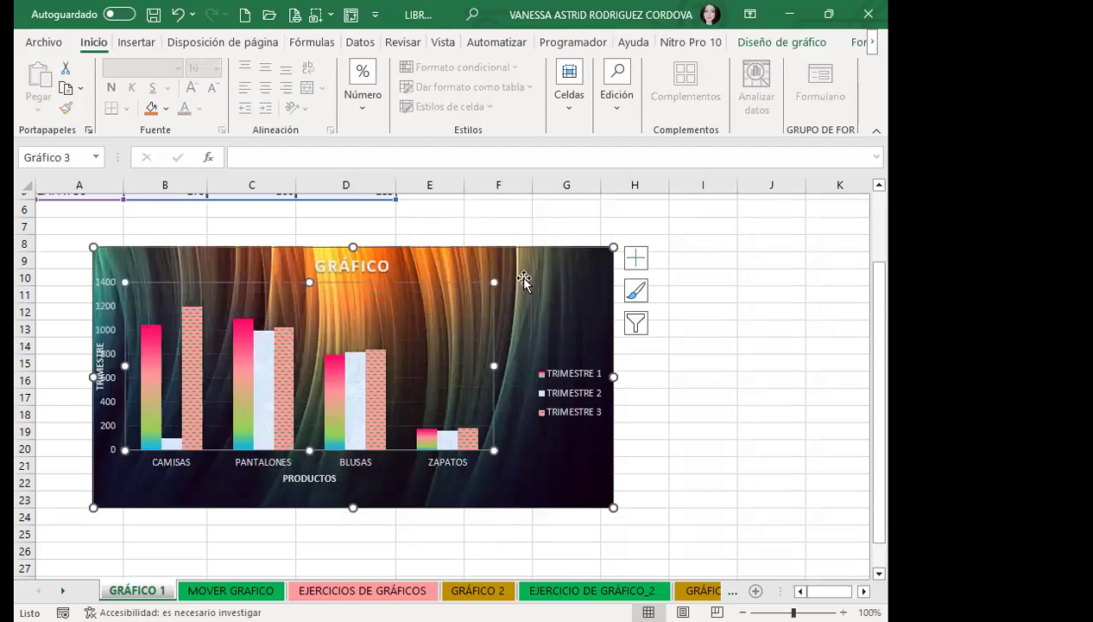
double_click(440, 322)
click(442, 314)
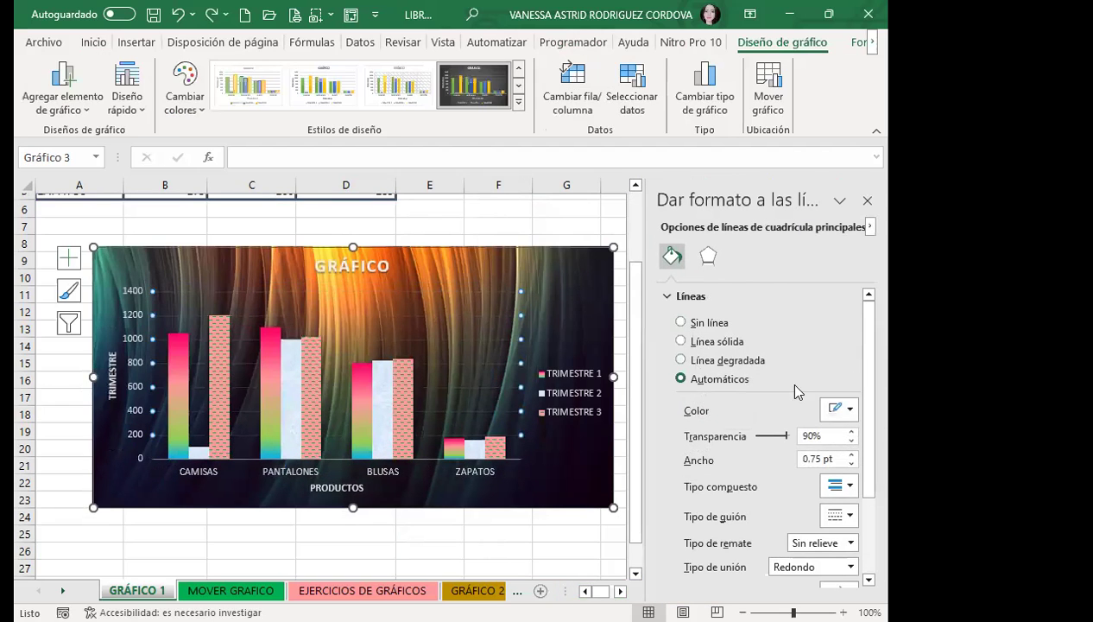
click(851, 411)
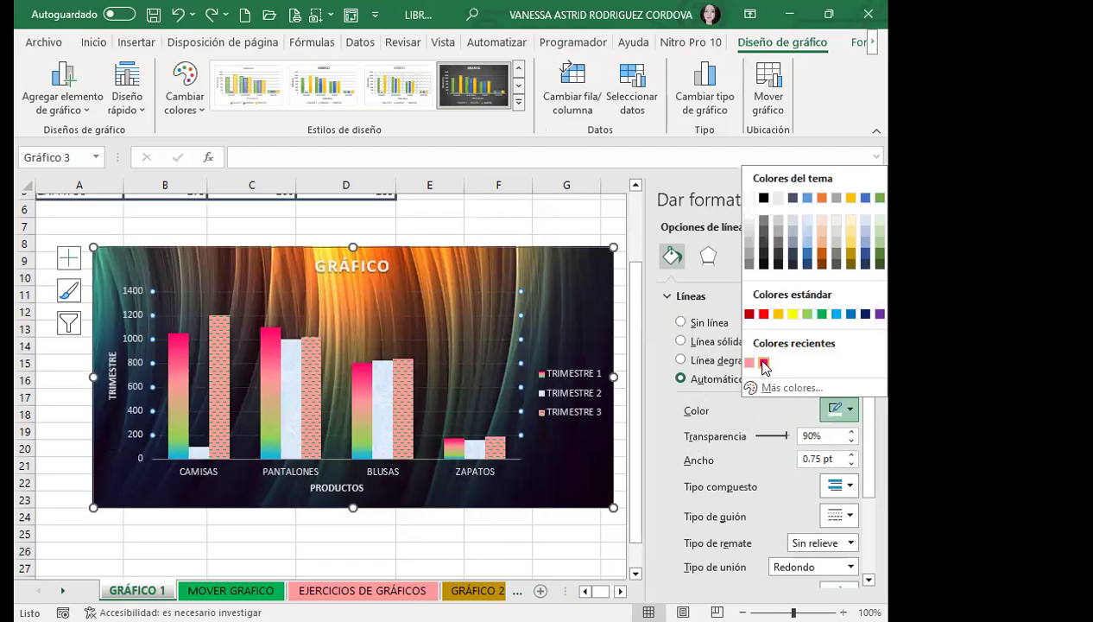
click(763, 362)
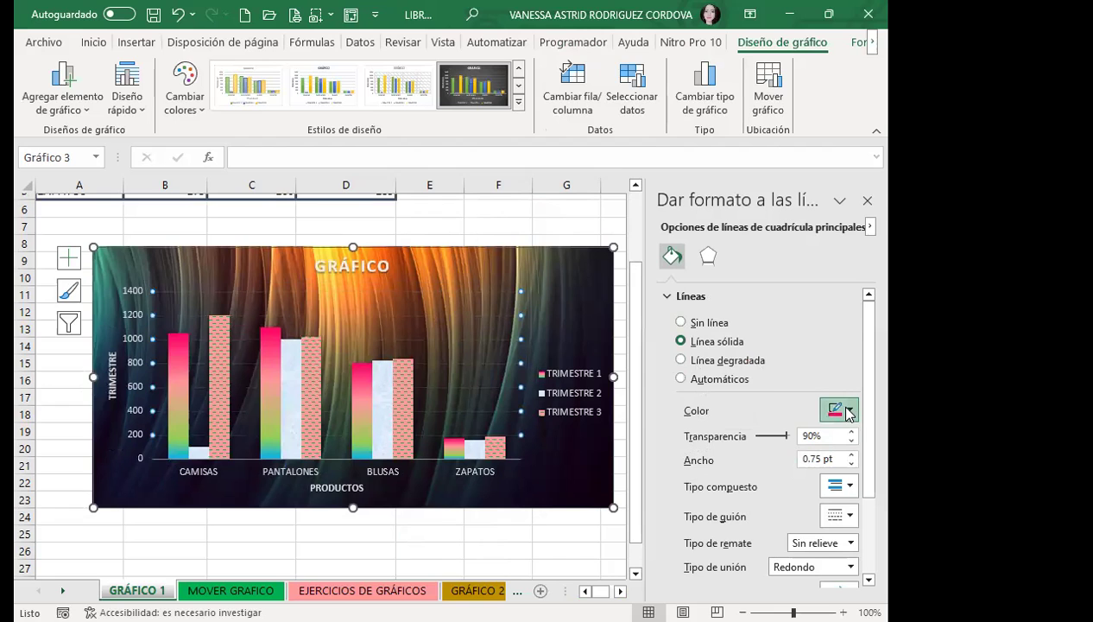
click(848, 412)
click(749, 198)
- Apply a compound line style and a dashed type to the gridlines
scroll(847, 406, down, 3)
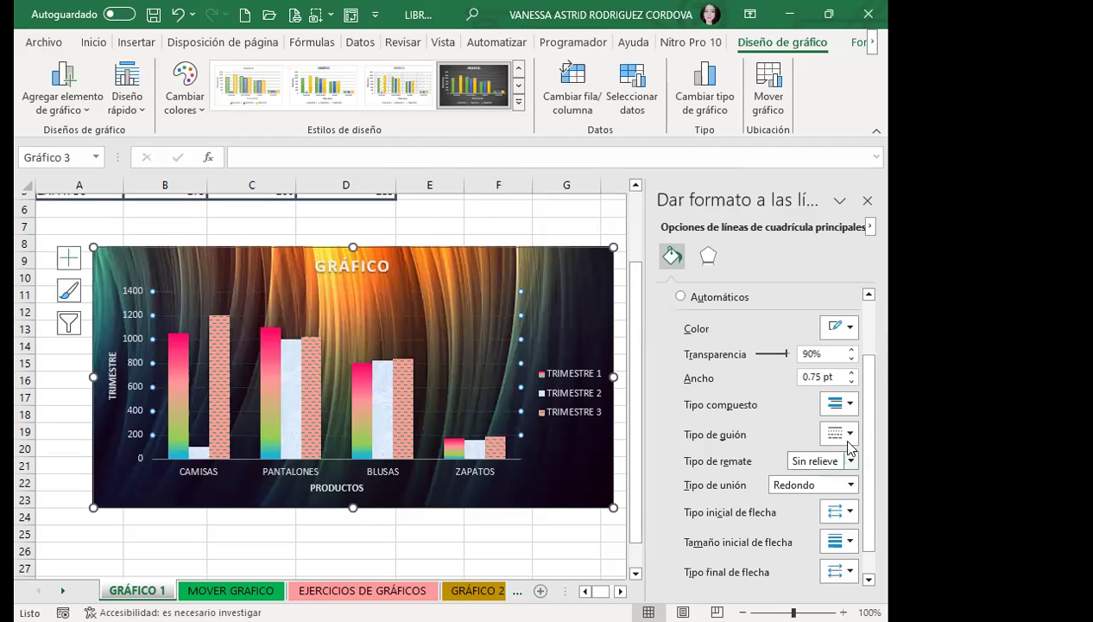
click(851, 410)
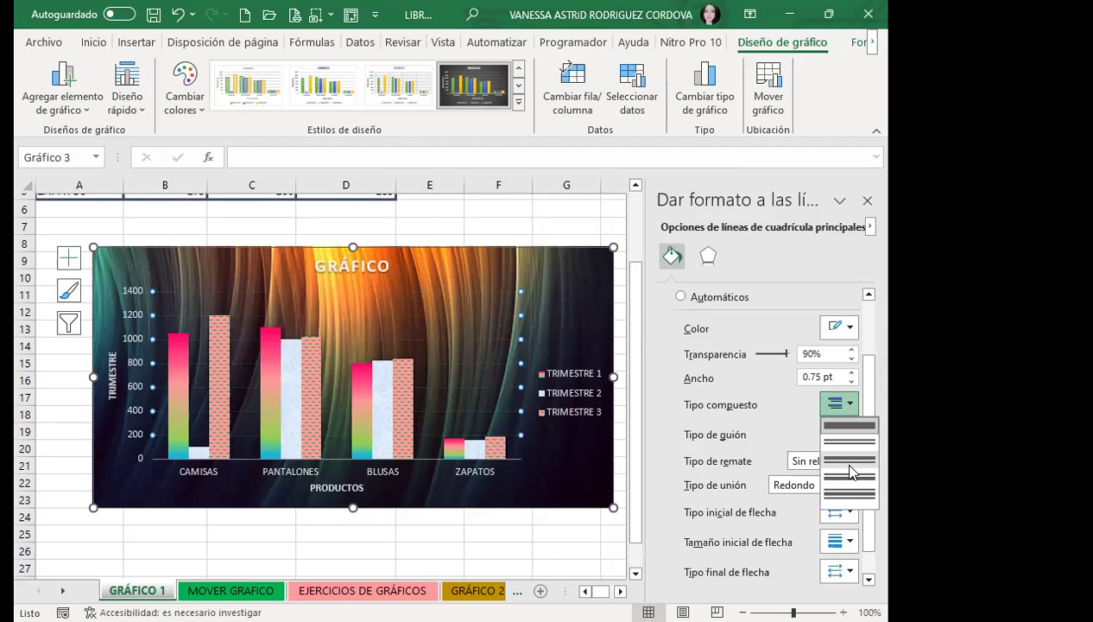
click(850, 472)
scroll(853, 451, down, 1)
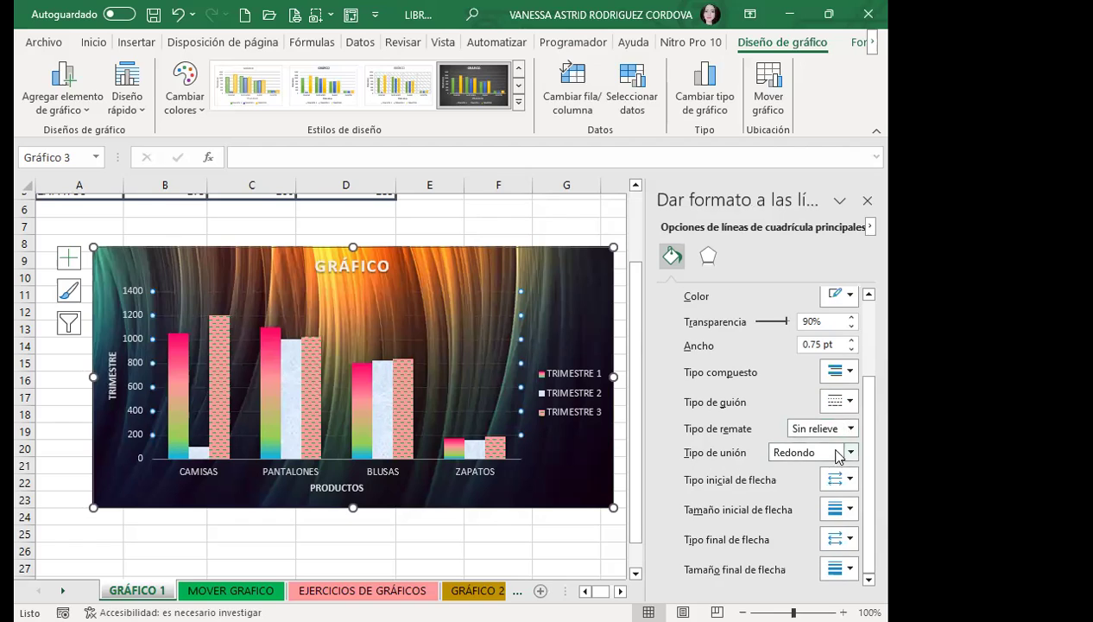
click(853, 404)
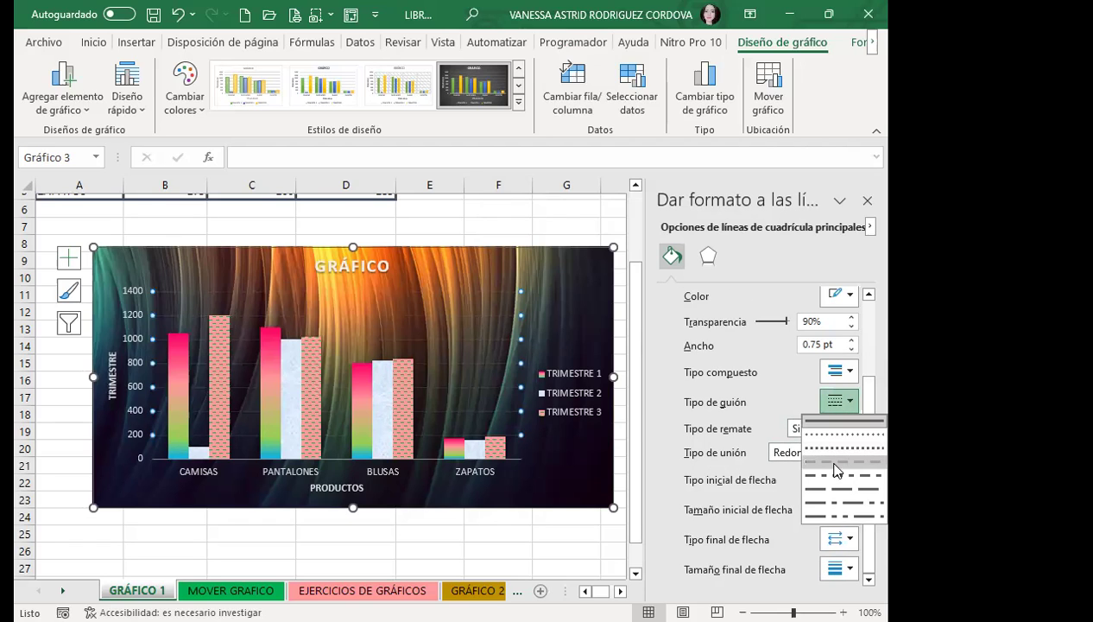
click(838, 457)
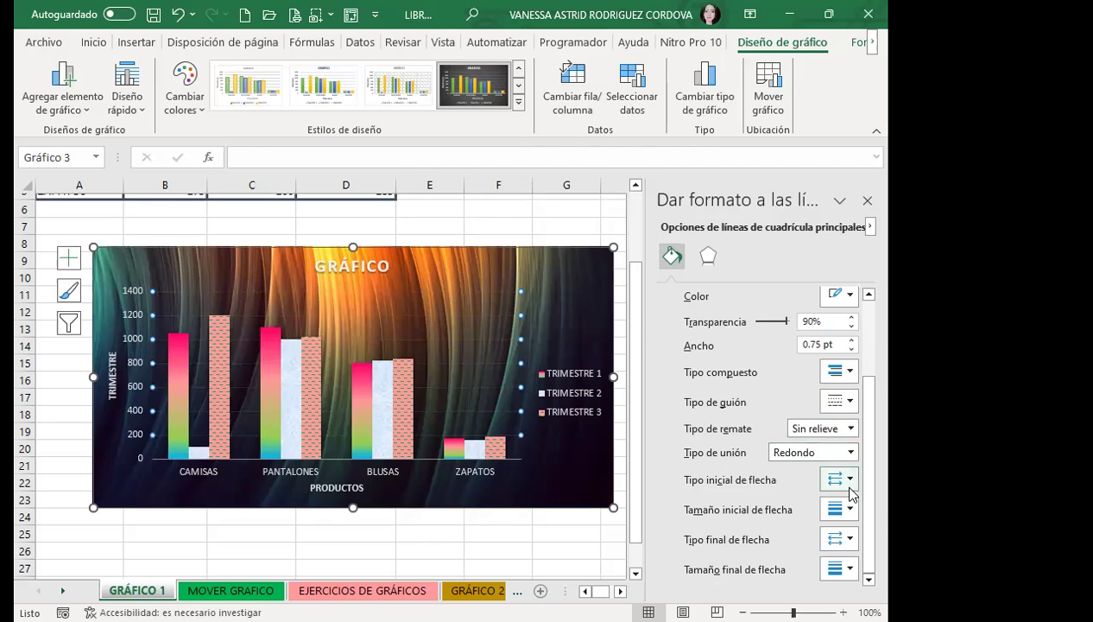
click(852, 481)
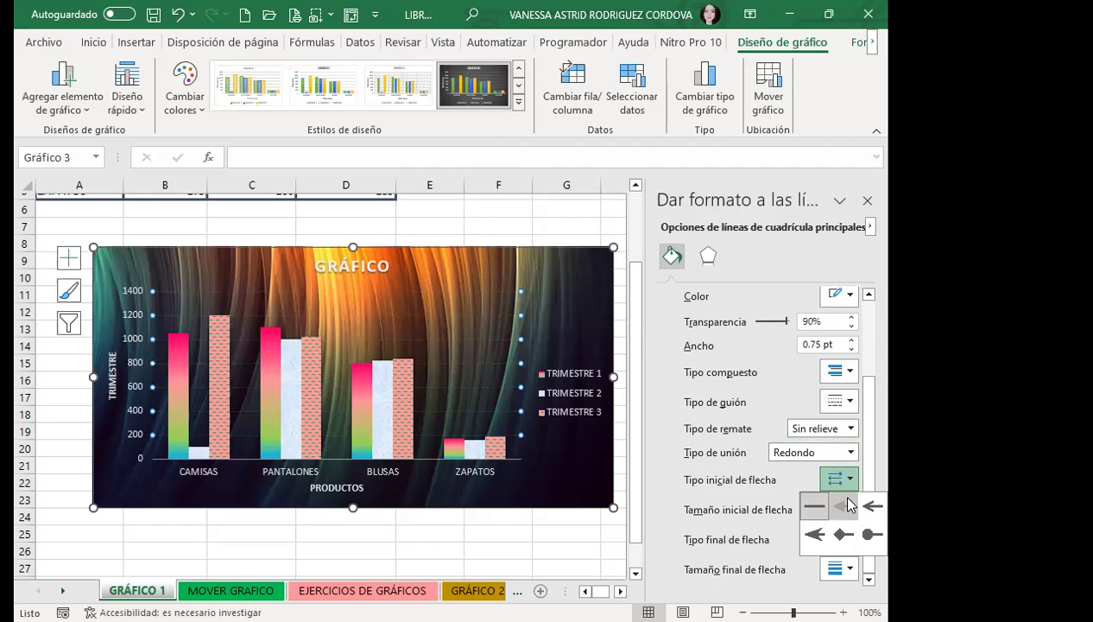
key(Escape)
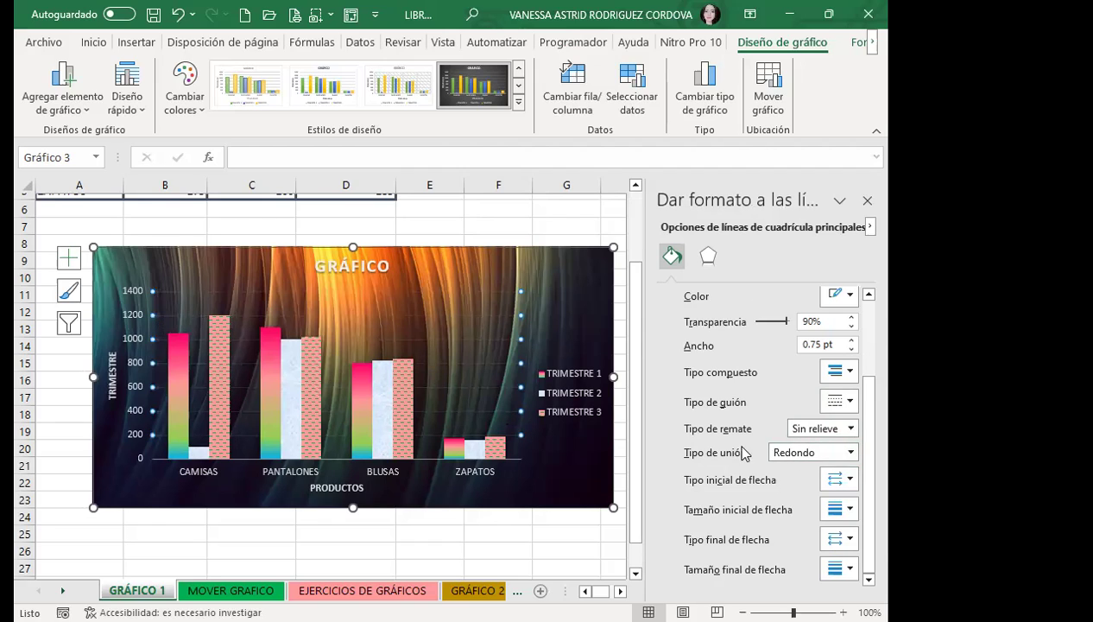
- Lower the gridline transparency from 90% to 4% and close the formatting pane
scroll(849, 475, up, 2)
drag(785, 404, 758, 407)
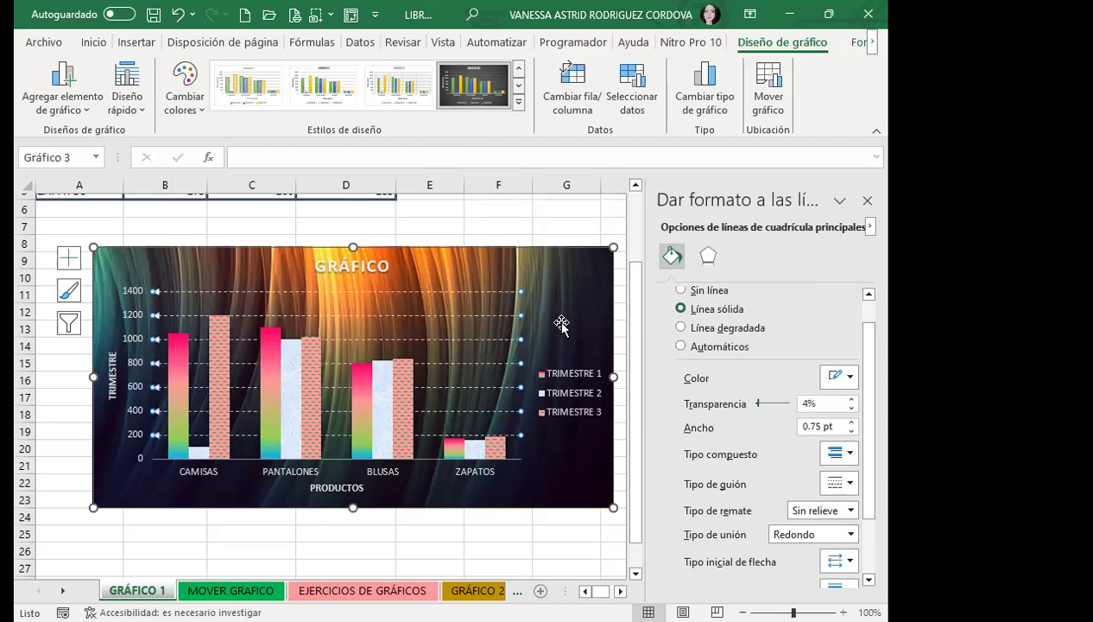
click(596, 312)
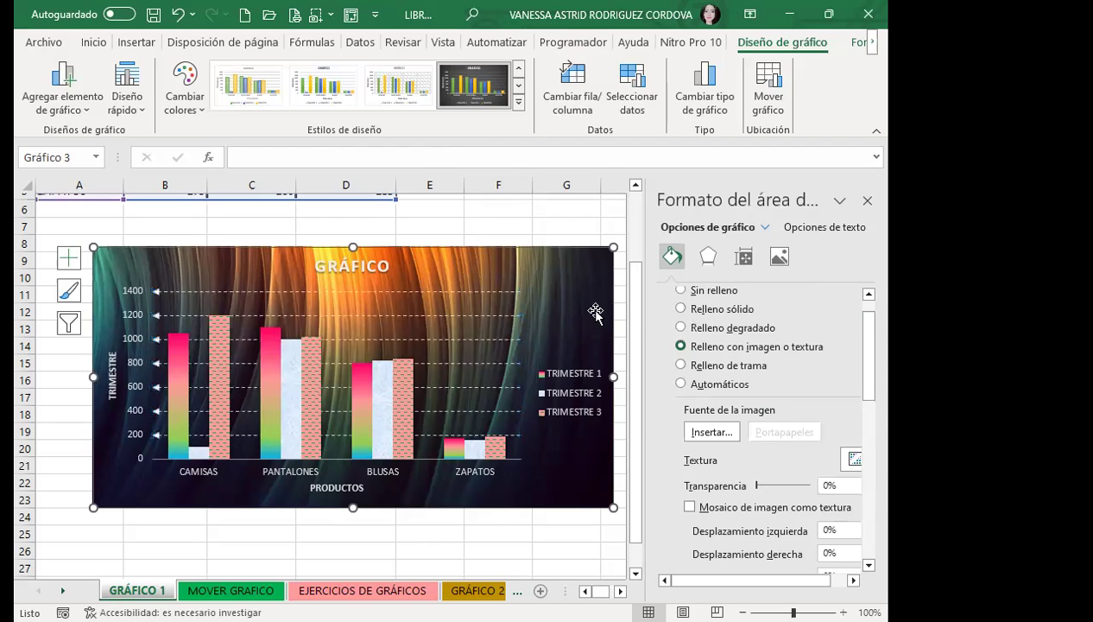
click(867, 200)
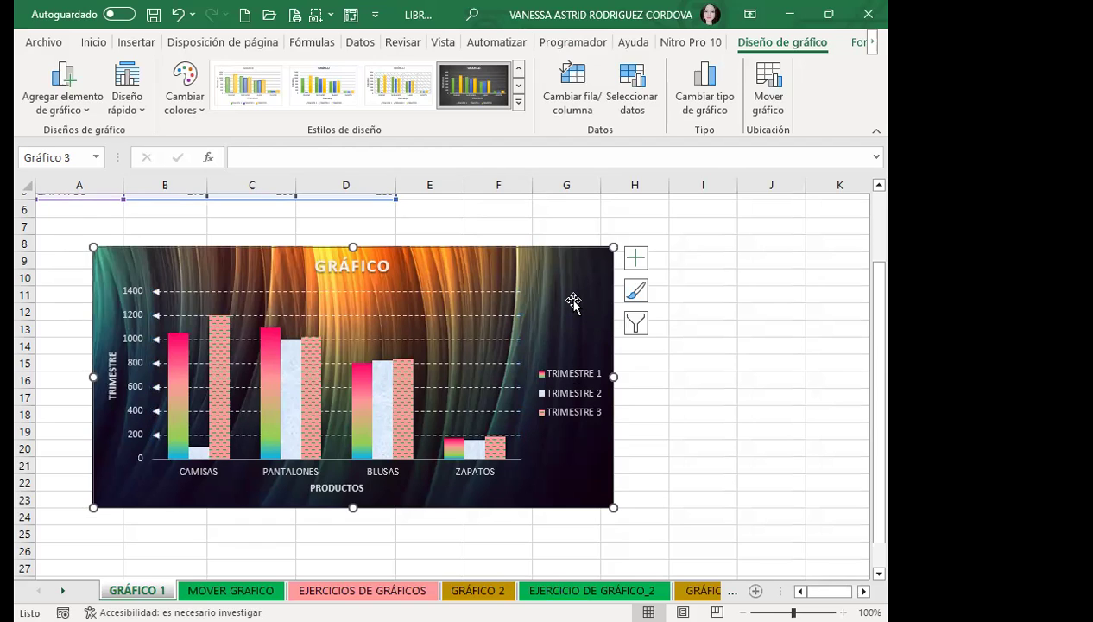
- Enter 1600 in C5, then correct the ZAPATOS TRIMESTRE 2 value to 500
scroll(501, 304, up, 2)
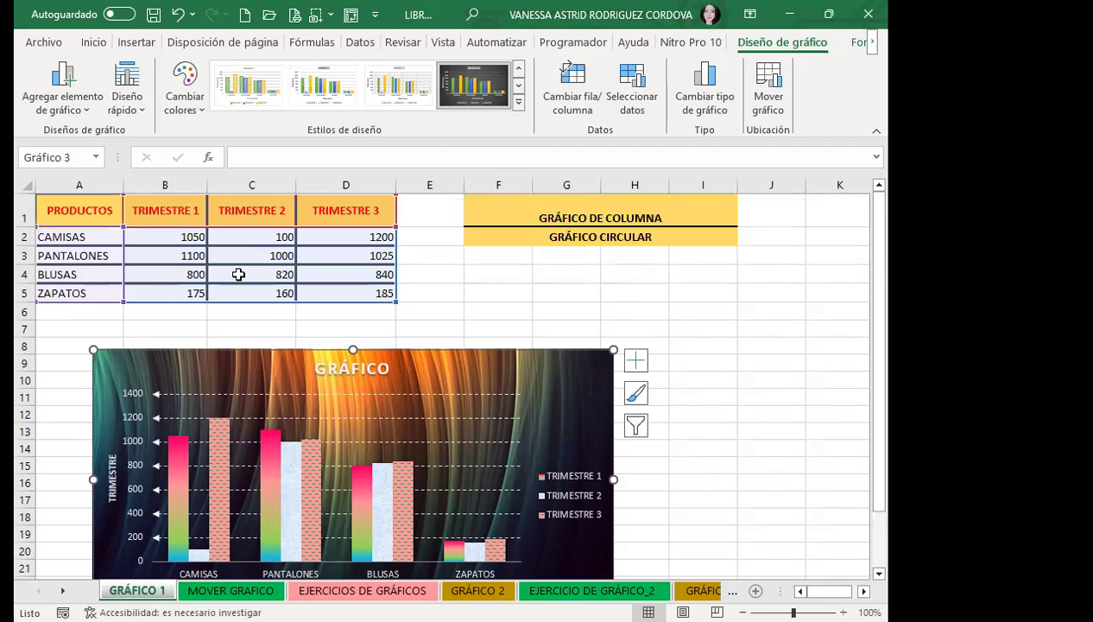
click(270, 294)
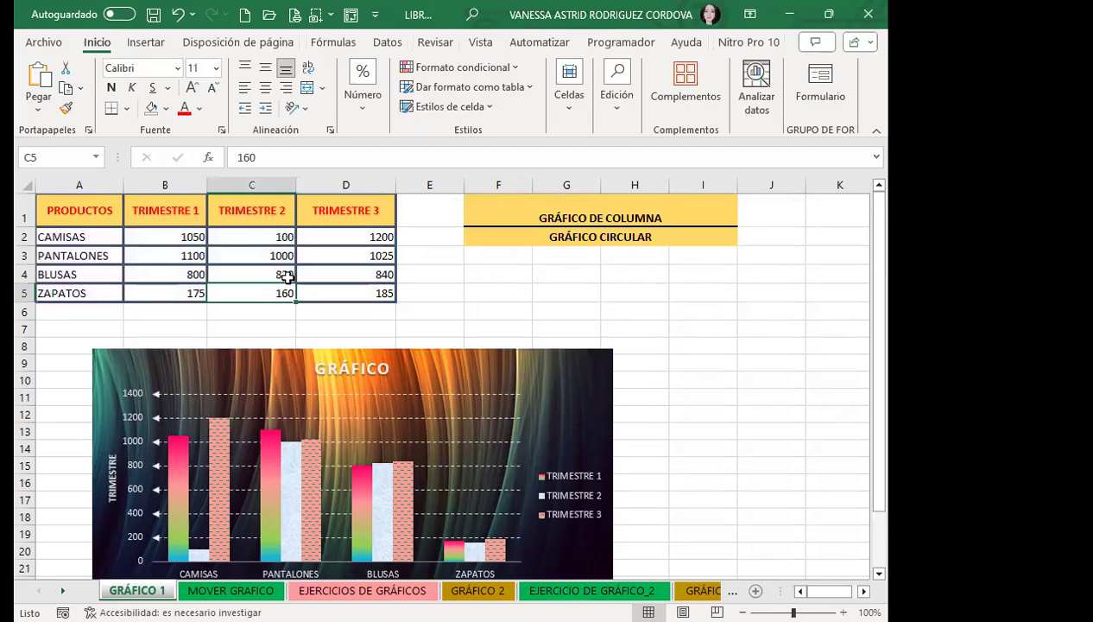
text(1600)
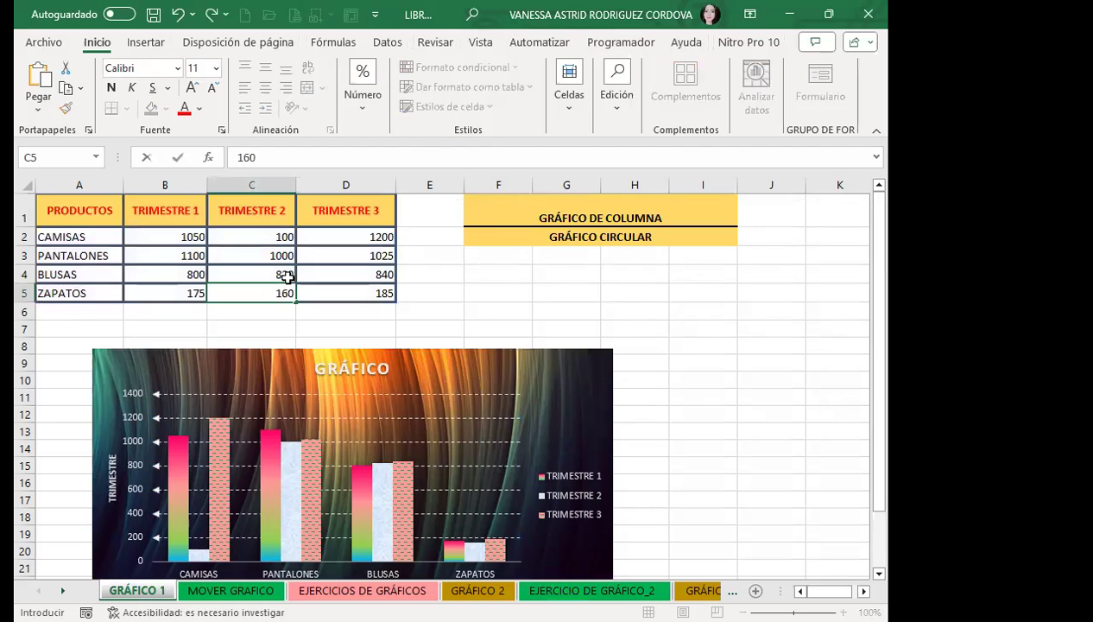
key(Return)
scroll(468, 449, down, 2)
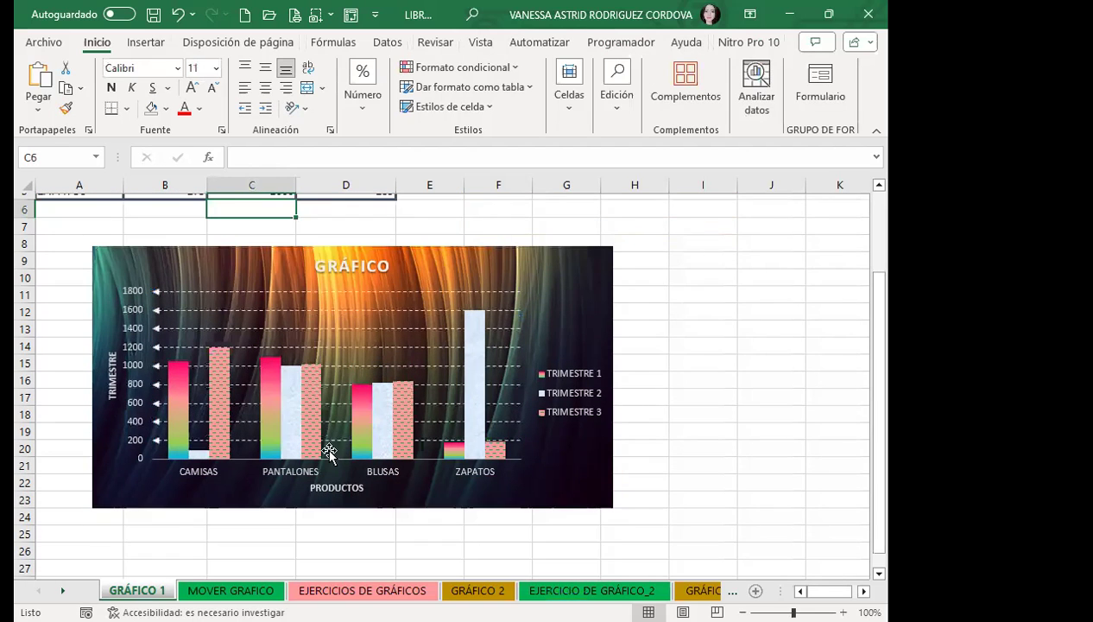
scroll(264, 414, up, 2)
click(266, 291)
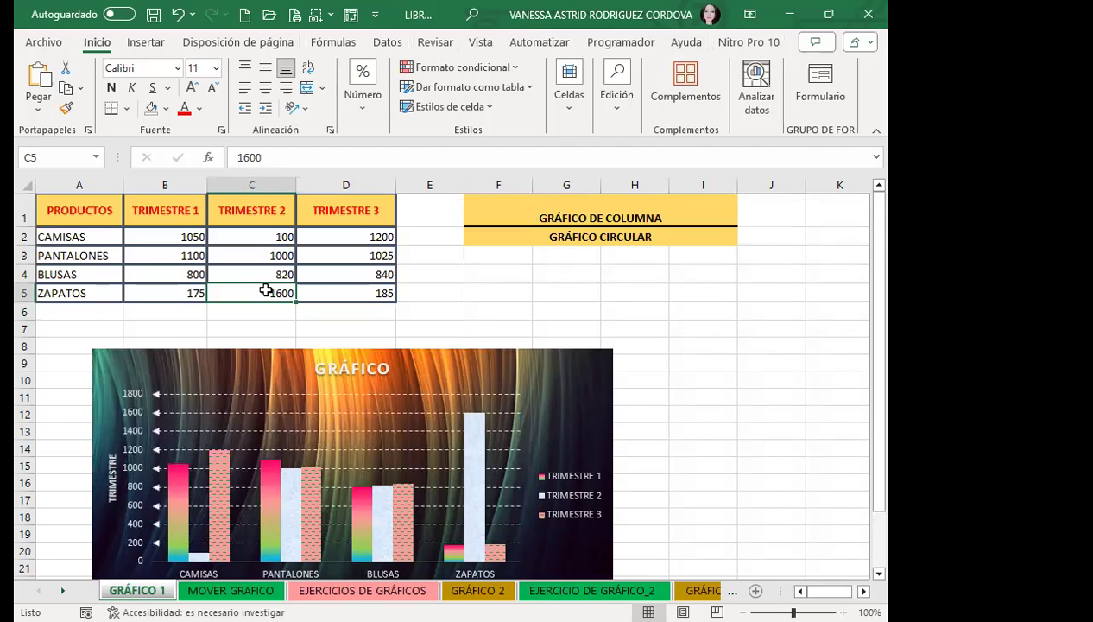
text(500)
key(Return)
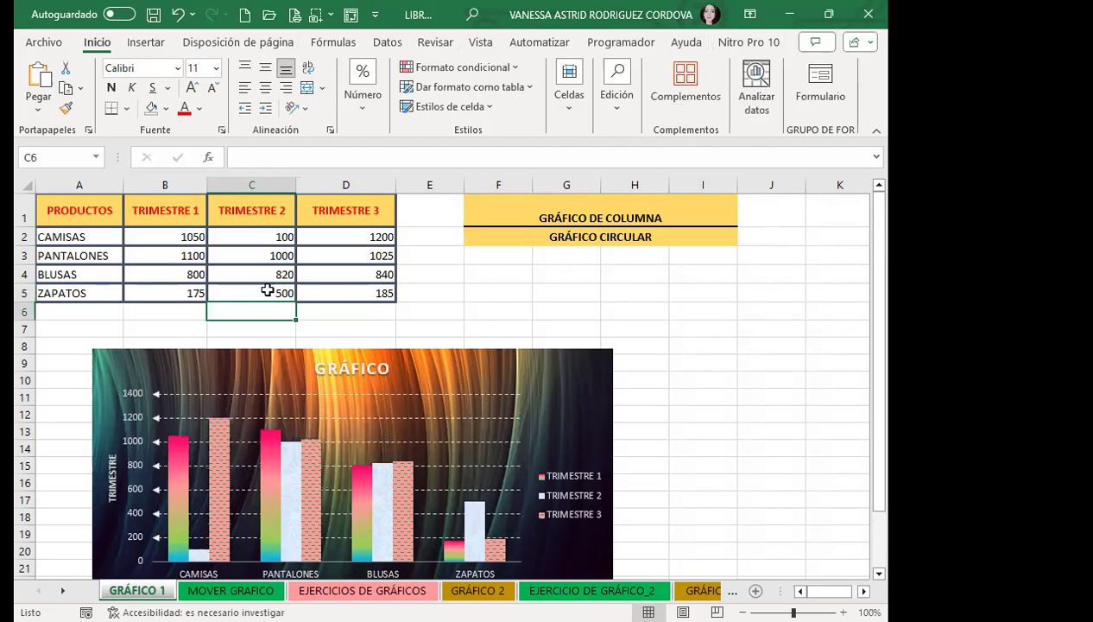
- Set the ZAPATOS TRIMESTRE 3 value in D5 to 200
scroll(337, 406, down, 3)
scroll(336, 406, up, 2)
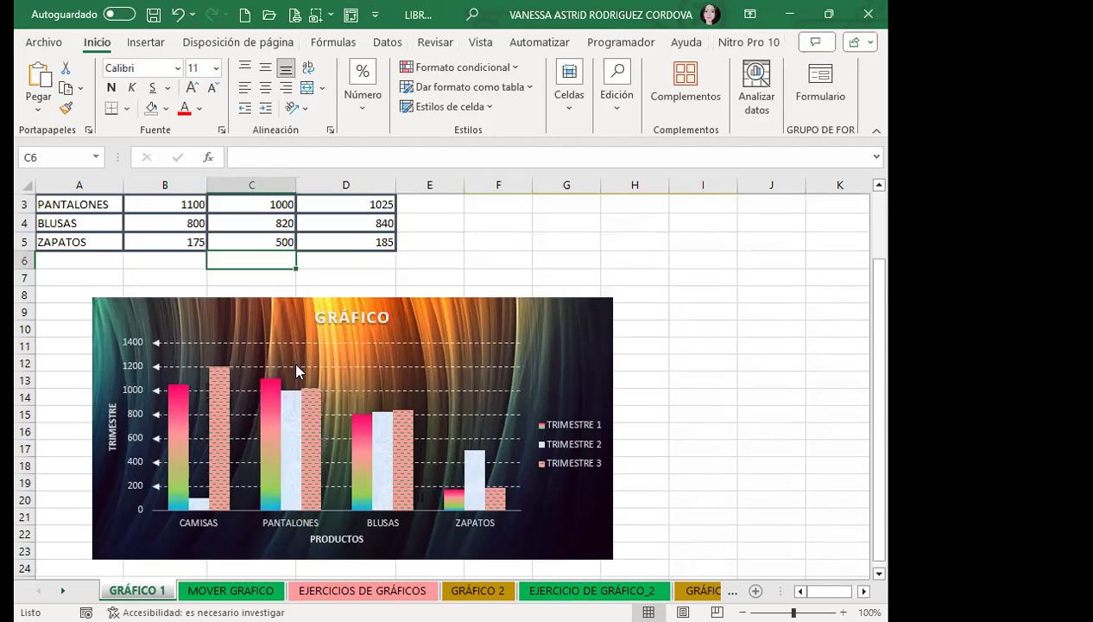
click(337, 243)
text(200)
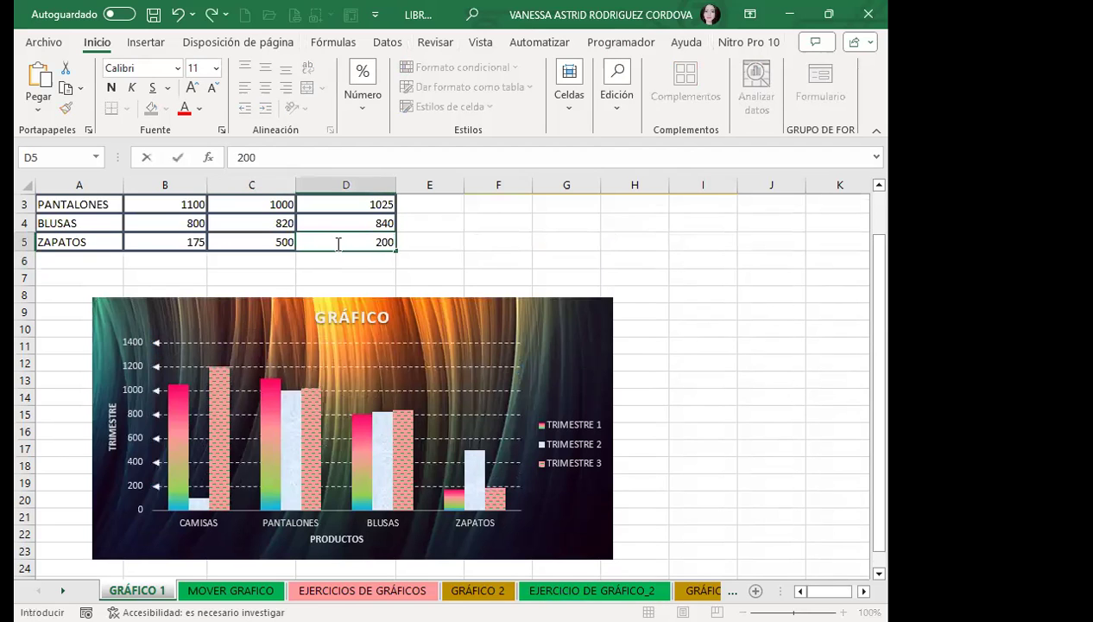
key(Return)
scroll(497, 399, down, 1)
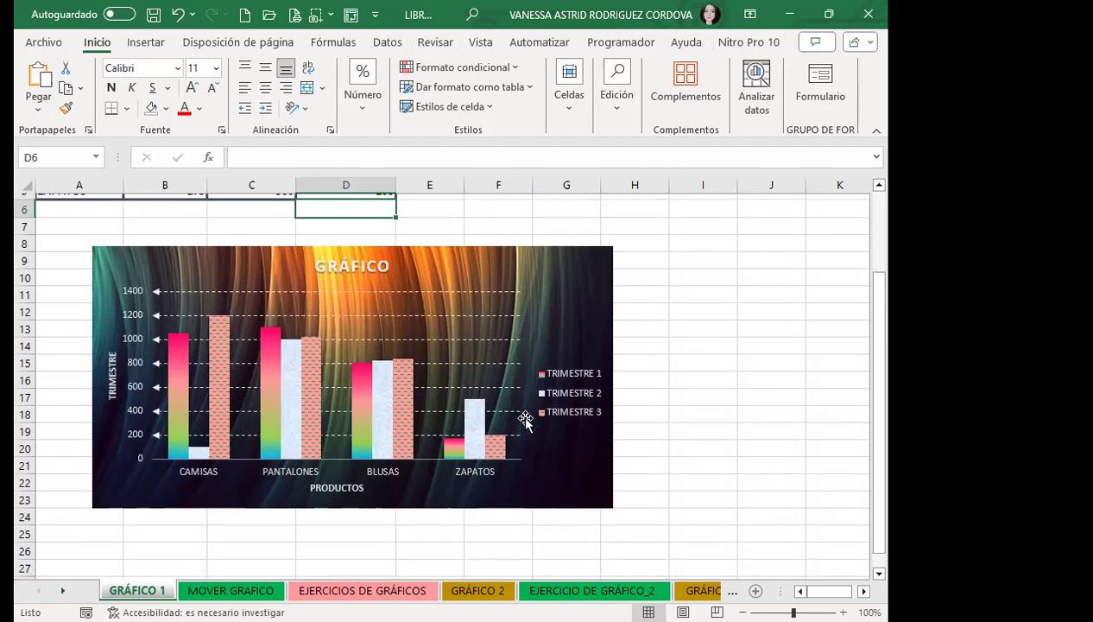
click(563, 451)
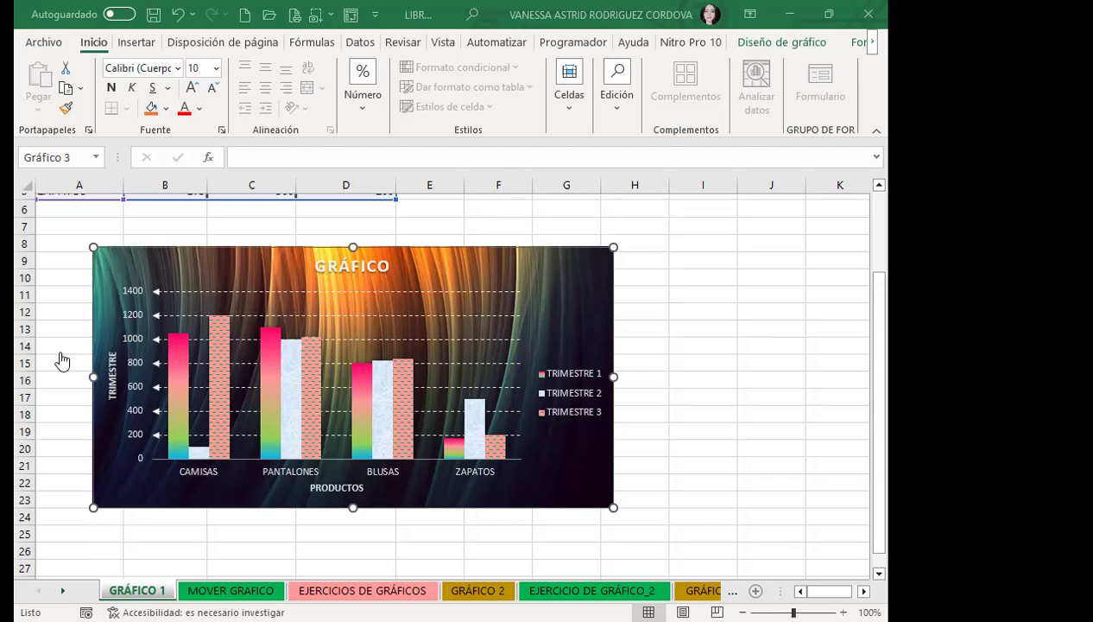
- Starting from the TRIMESTRE 1 header in B1, insert a 3D pie chart from the Insertar tab
scroll(257, 354, up, 2)
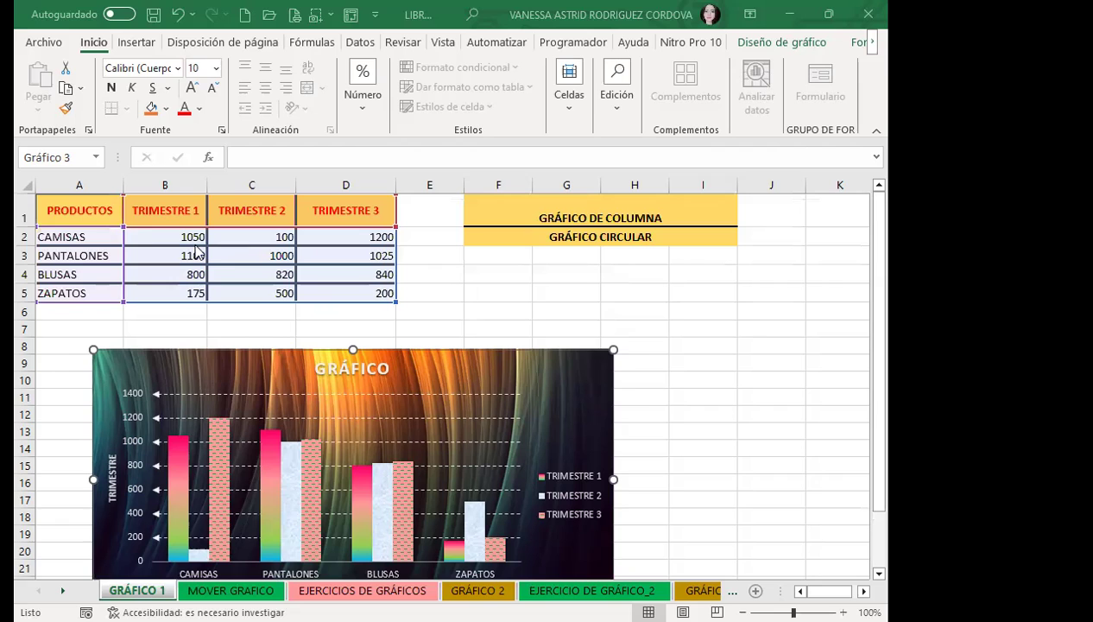
click(157, 211)
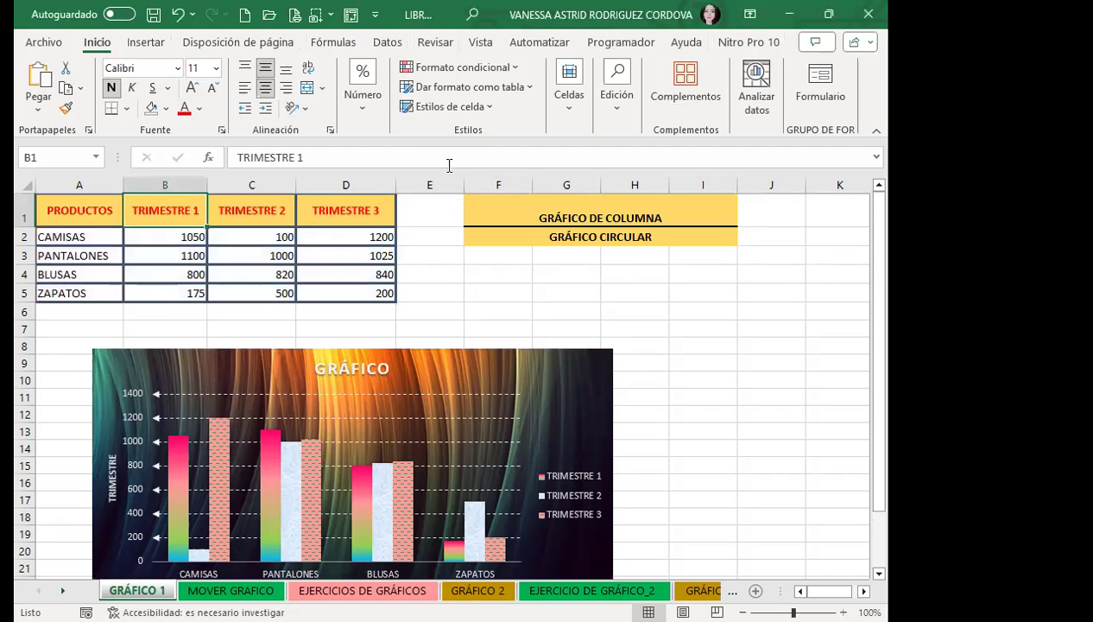
click(147, 42)
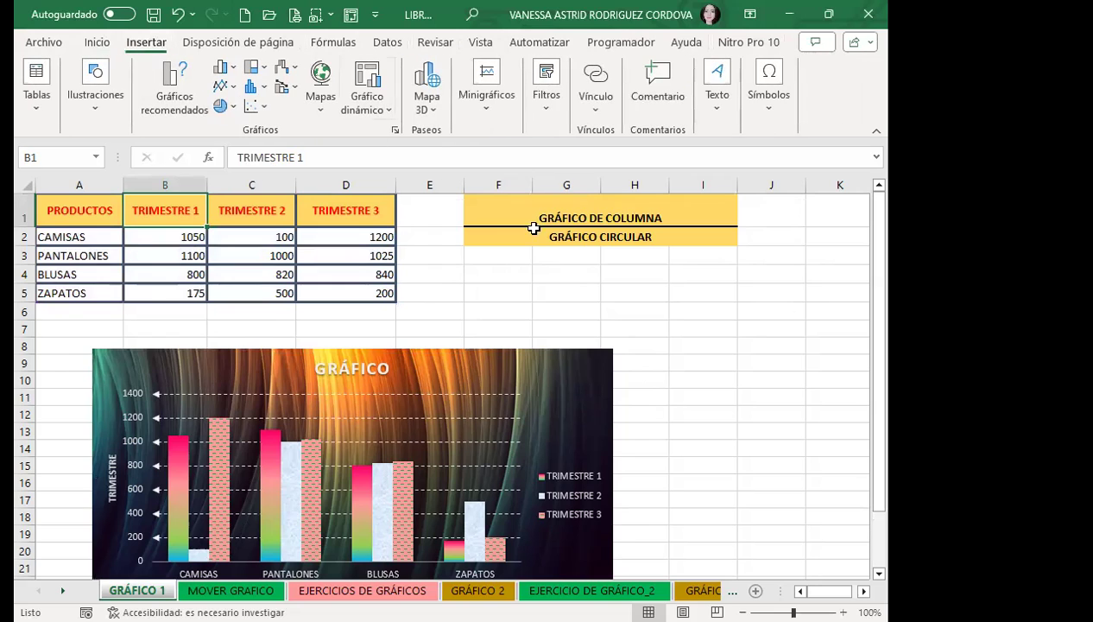
click(233, 107)
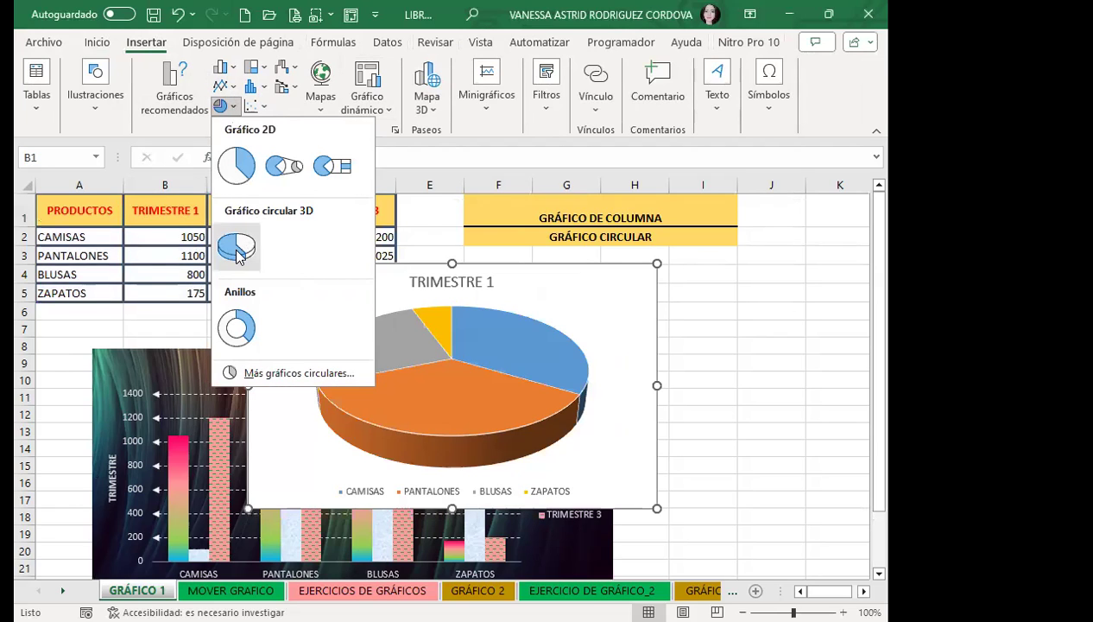
click(608, 360)
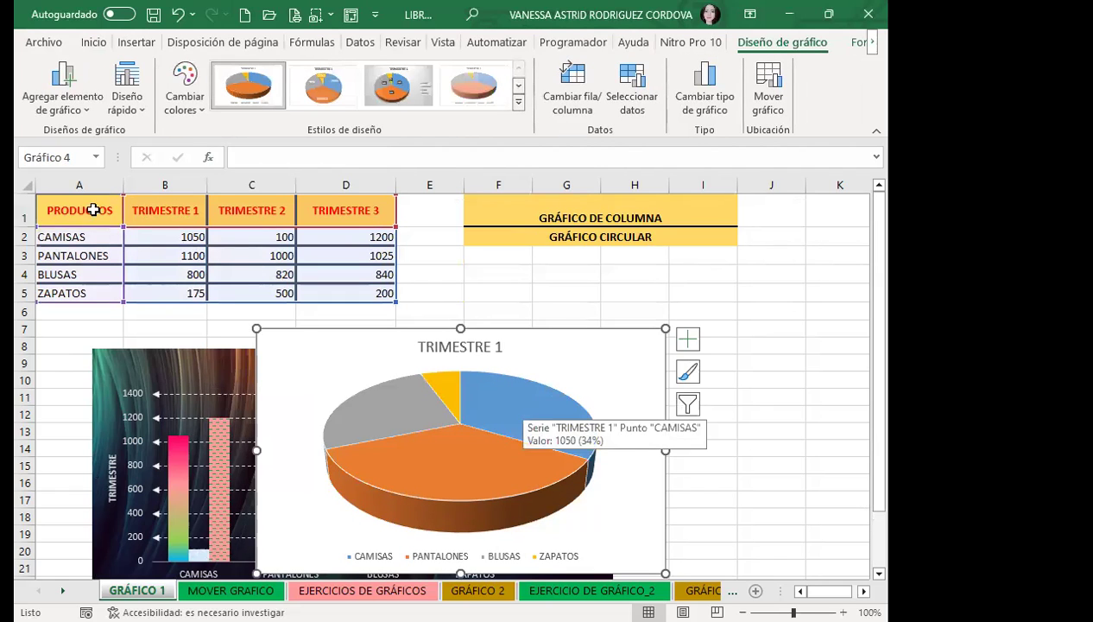
drag(86, 212, 179, 286)
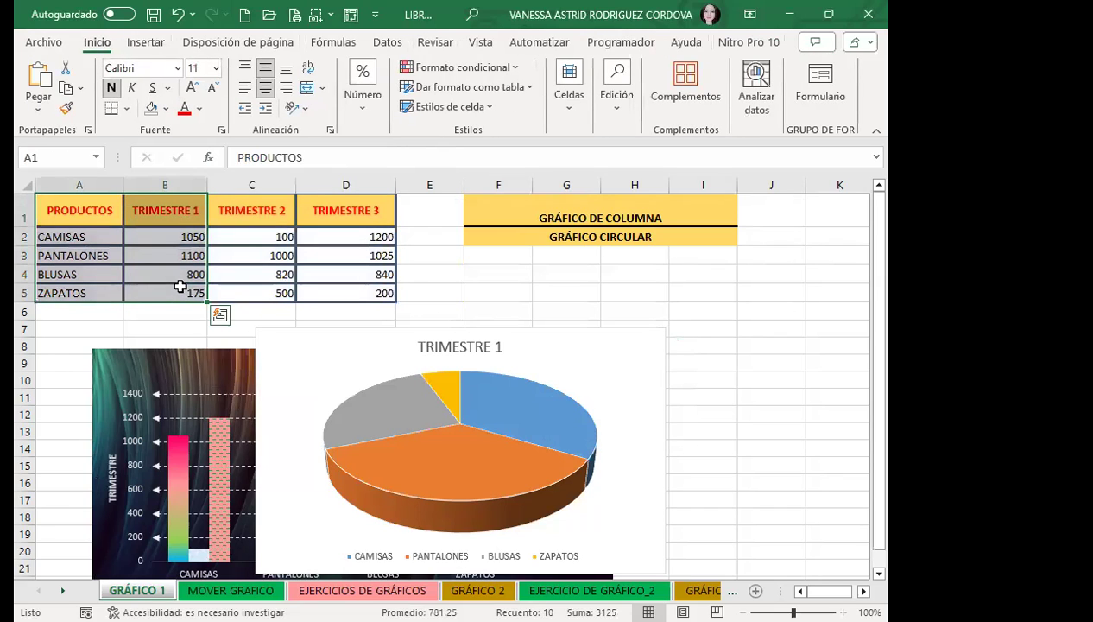
drag(55, 214, 54, 294)
ctrl+drag(238, 207, 244, 289)
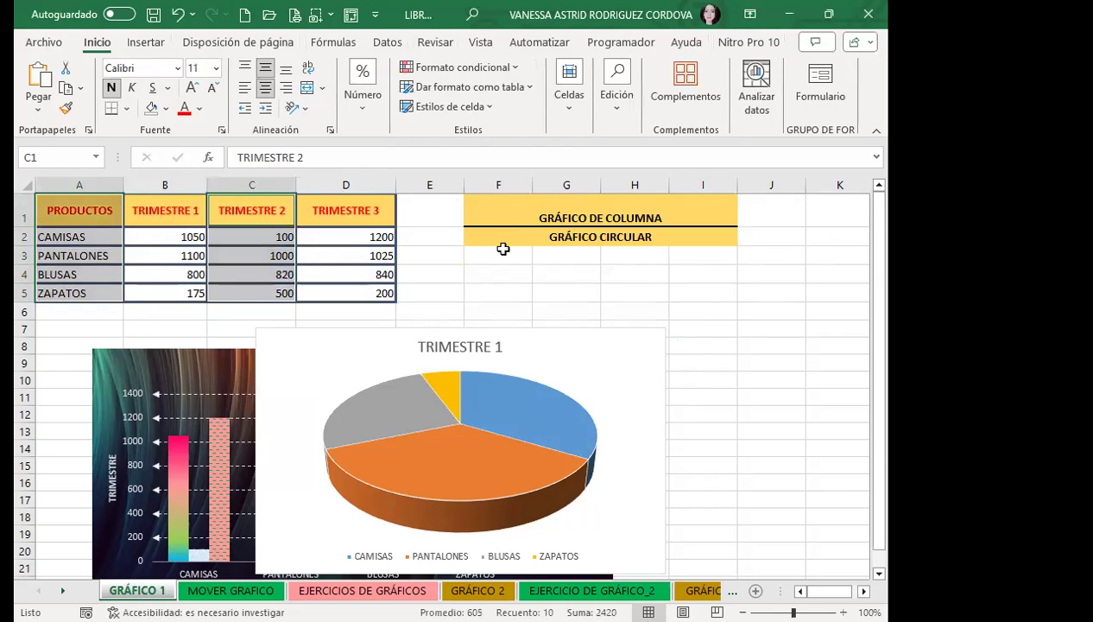
mouse_move(586, 443)
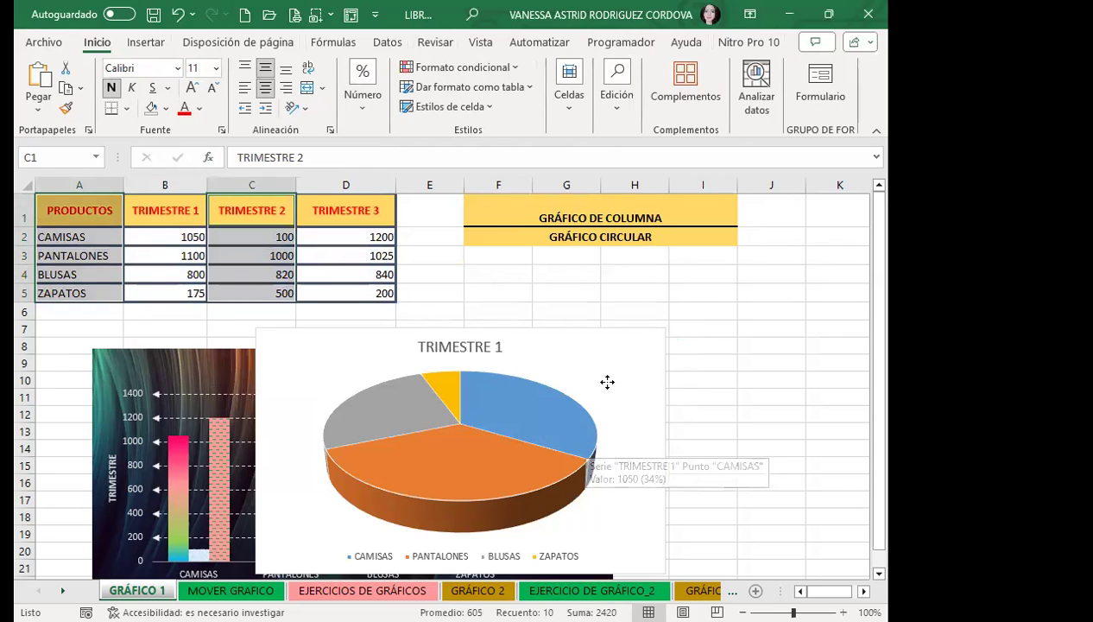
click(173, 256)
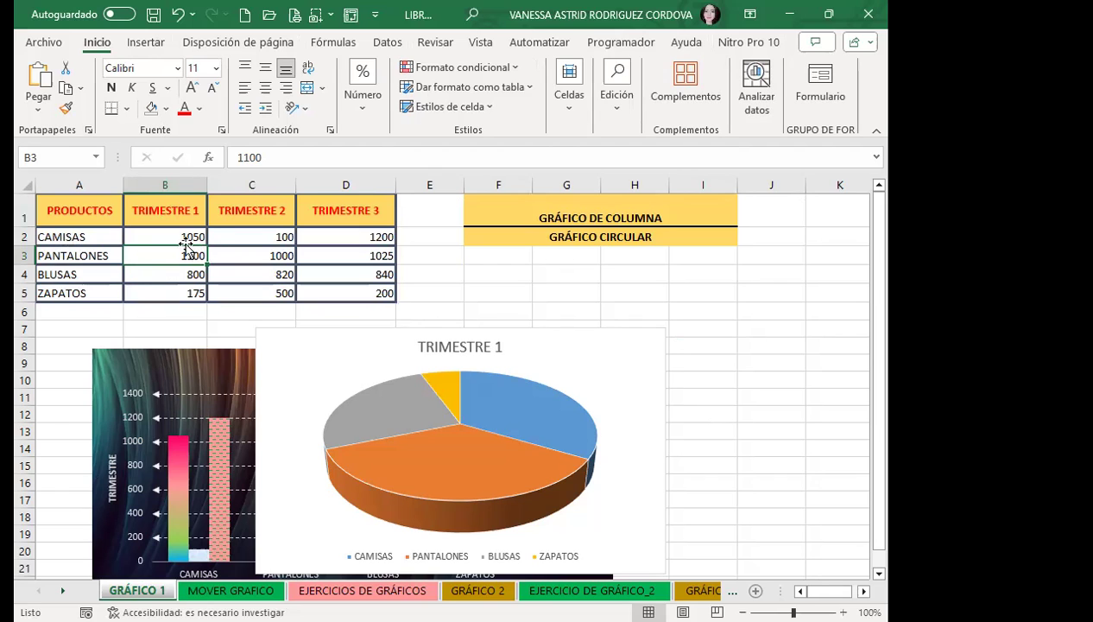
click(609, 368)
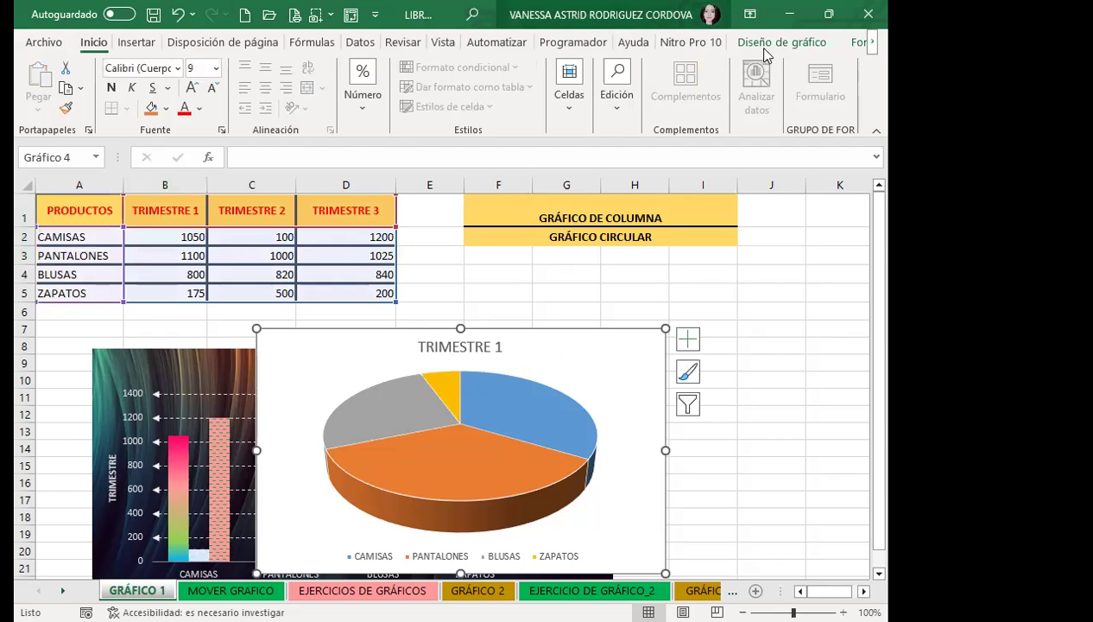
- Apply quick layout Diseño 6 for percentage labels and right legend, then move the chart up-right
click(787, 44)
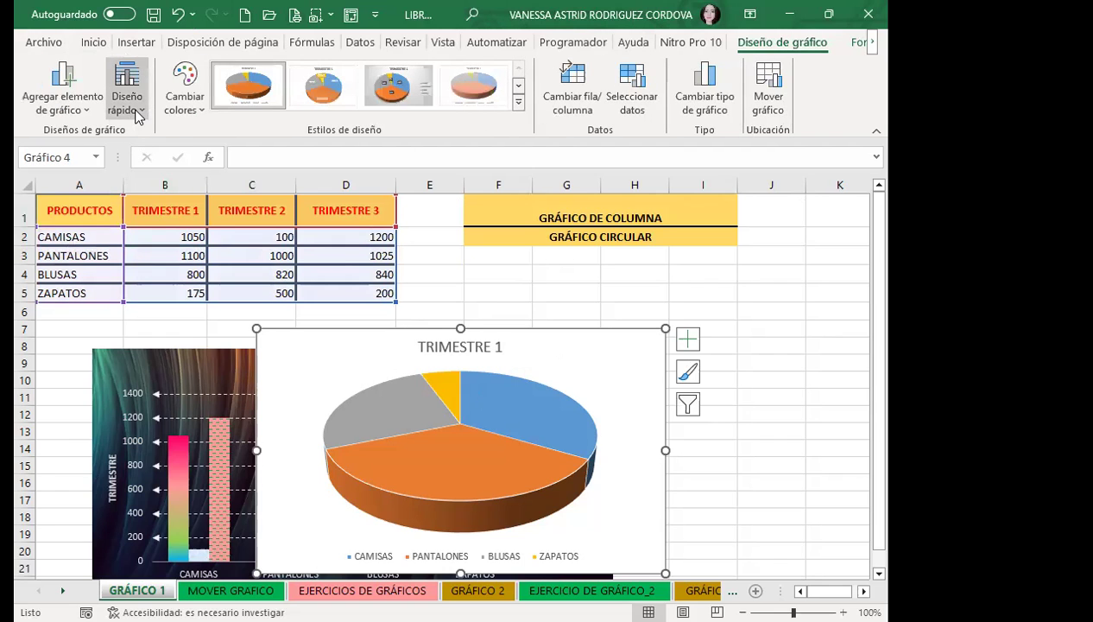
click(136, 116)
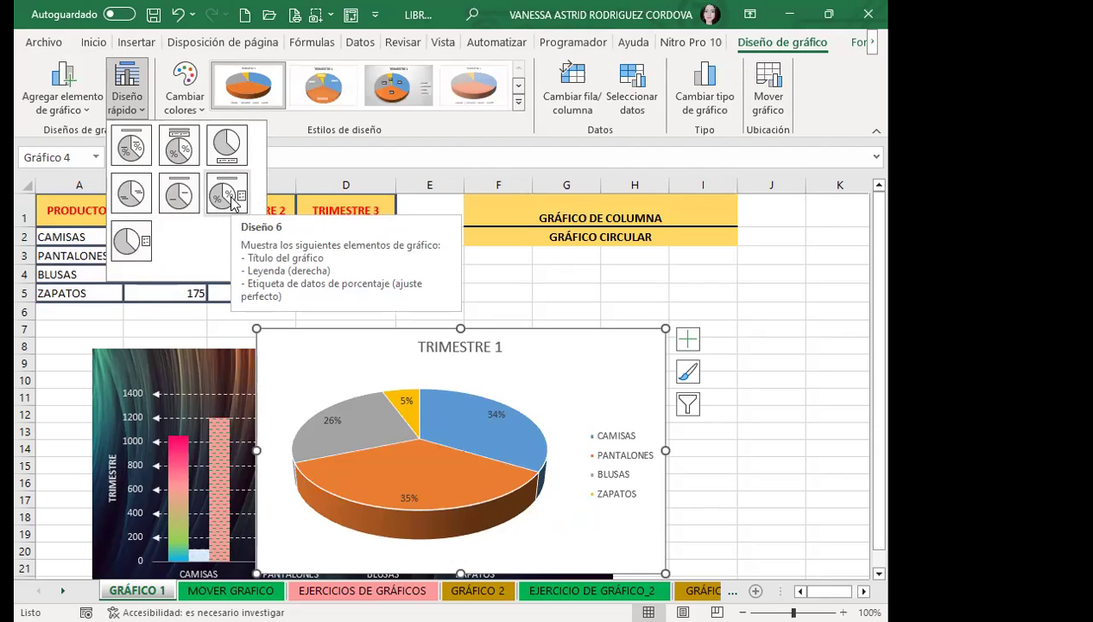
click(474, 370)
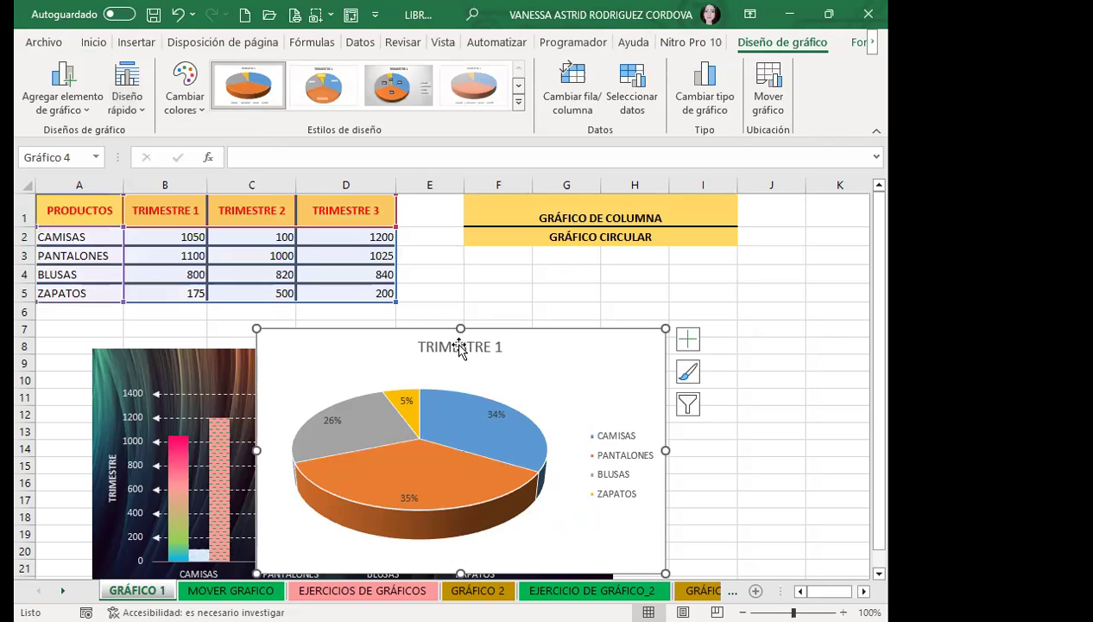
mouse_move(524, 355)
mouse_down()
mouse_move(597, 313)
mouse_move(612, 281)
mouse_up()
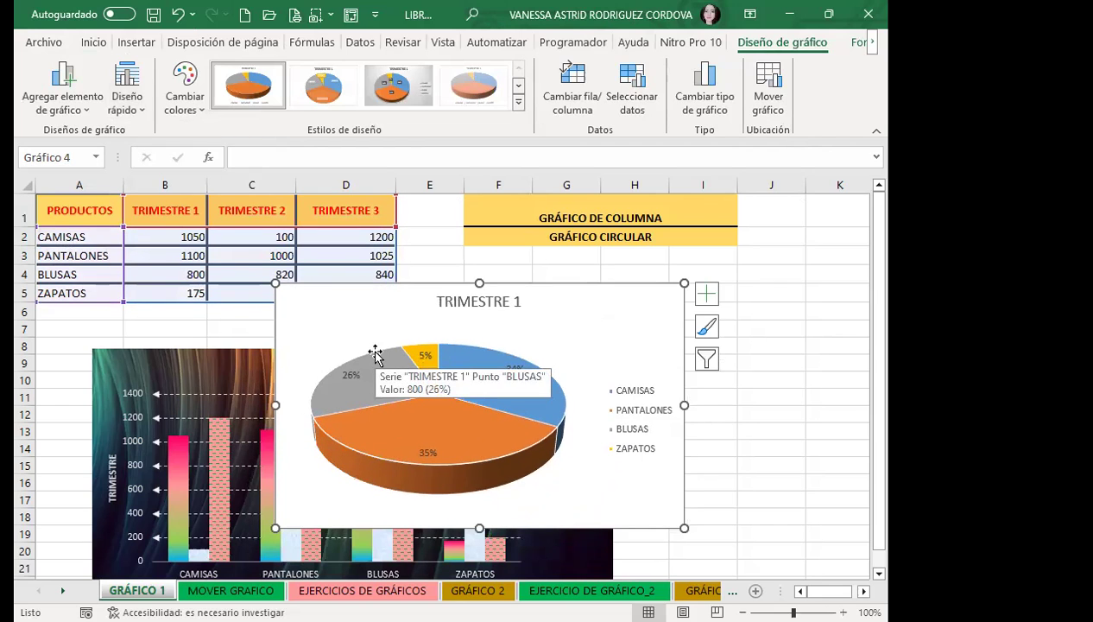
- Recolour the pie chart in orange, yellow and green, and apply the boxed-percentage chart style
click(184, 91)
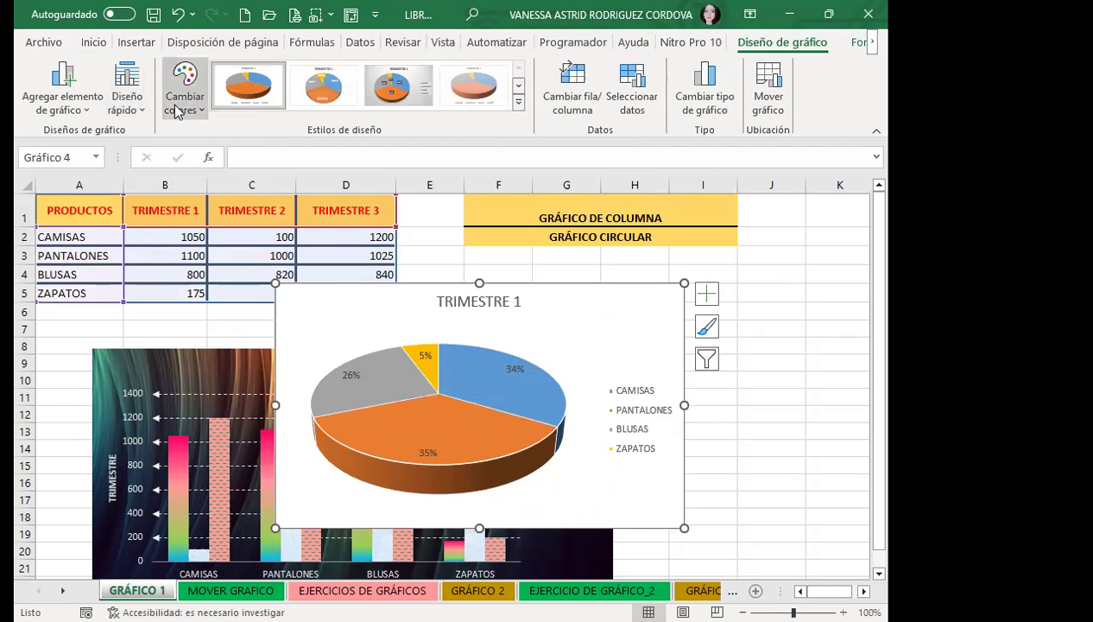
click(202, 223)
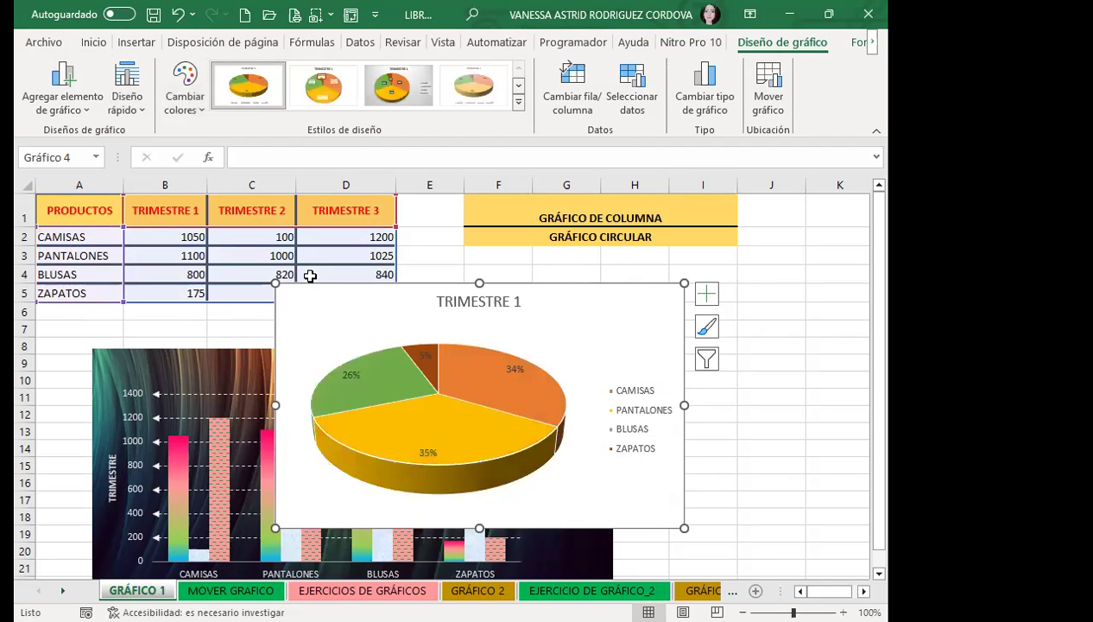
click(393, 99)
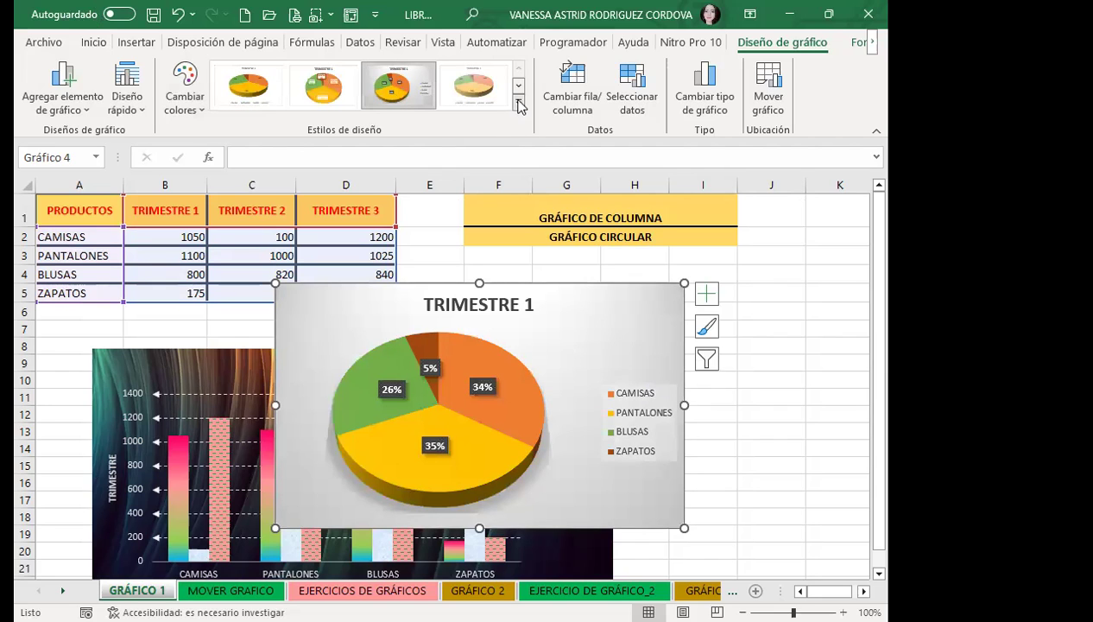
- Try the last chart style, then return to the style with bold title and boxed percentage labels
click(518, 102)
click(318, 188)
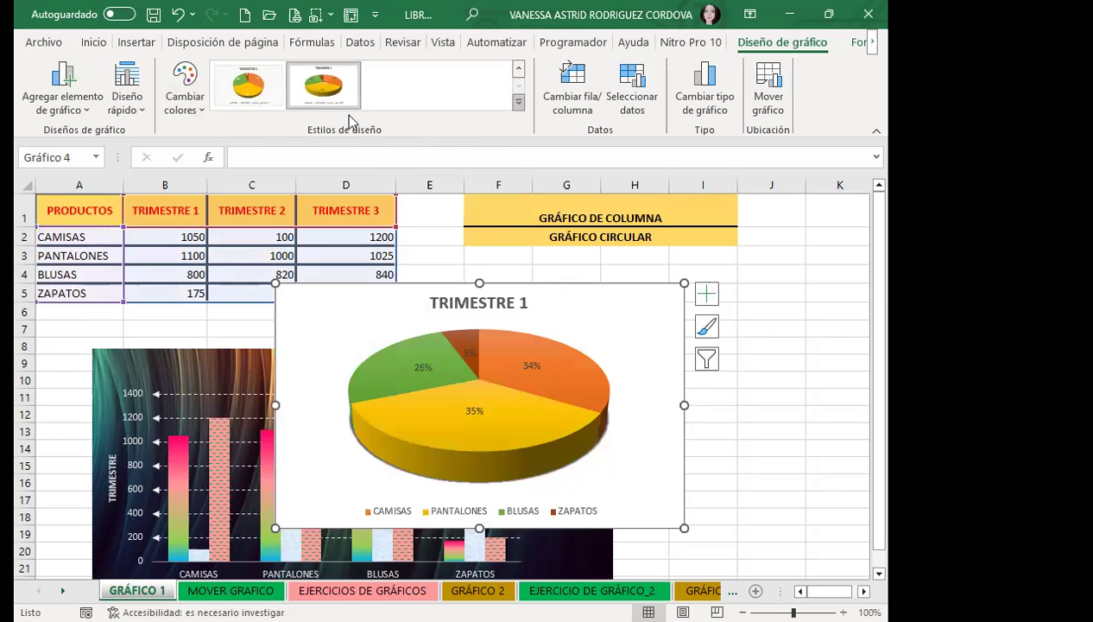
click(518, 102)
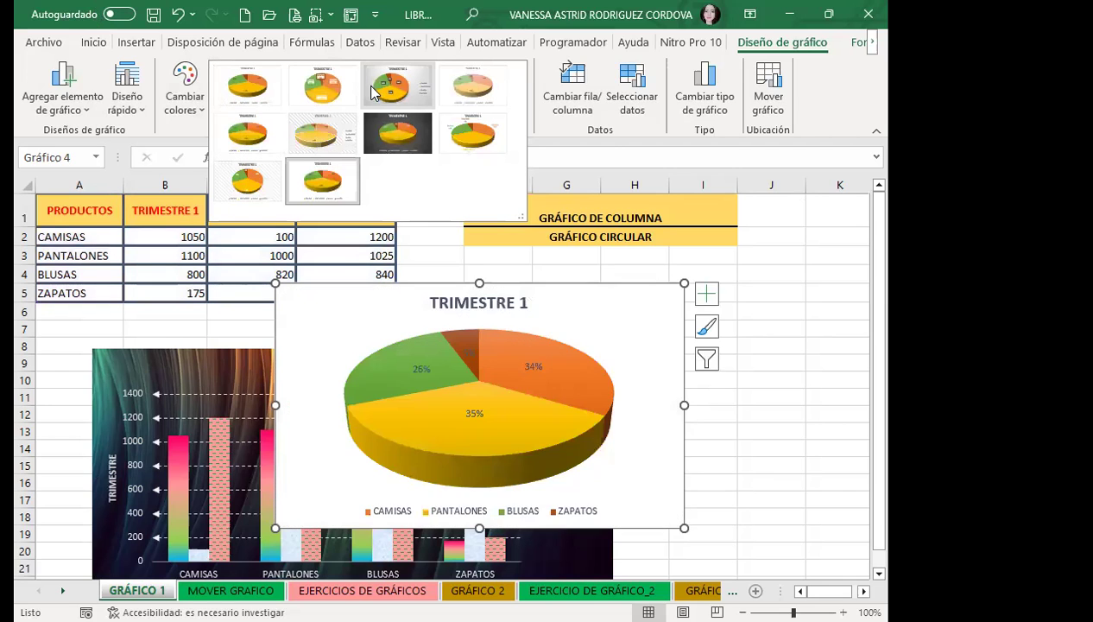
click(373, 93)
scroll(417, 421, down, 1)
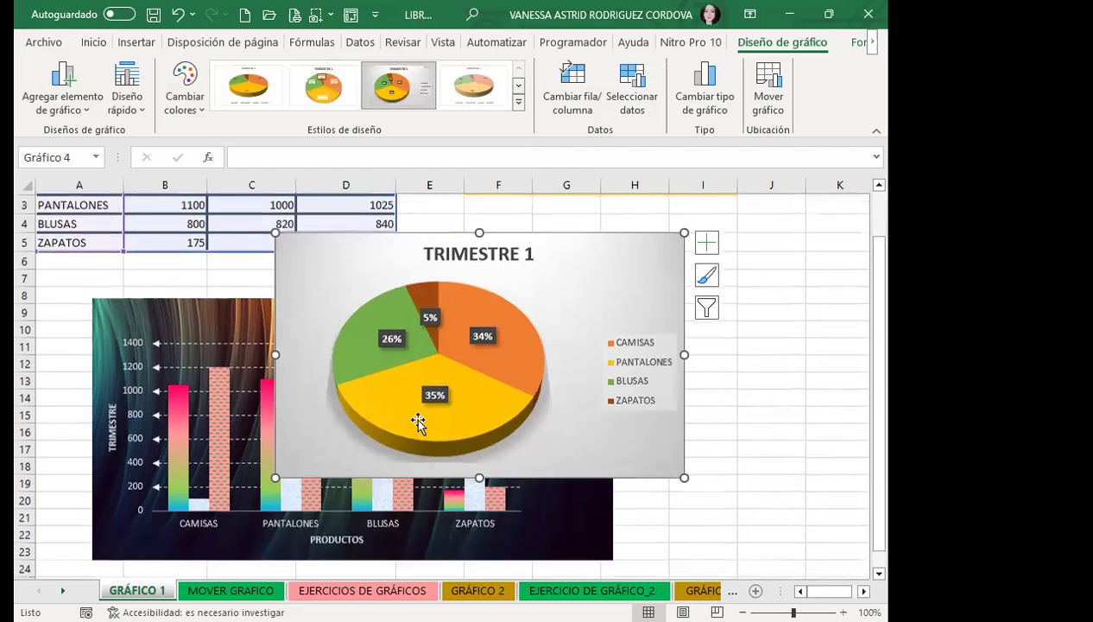
scroll(509, 404, up, 1)
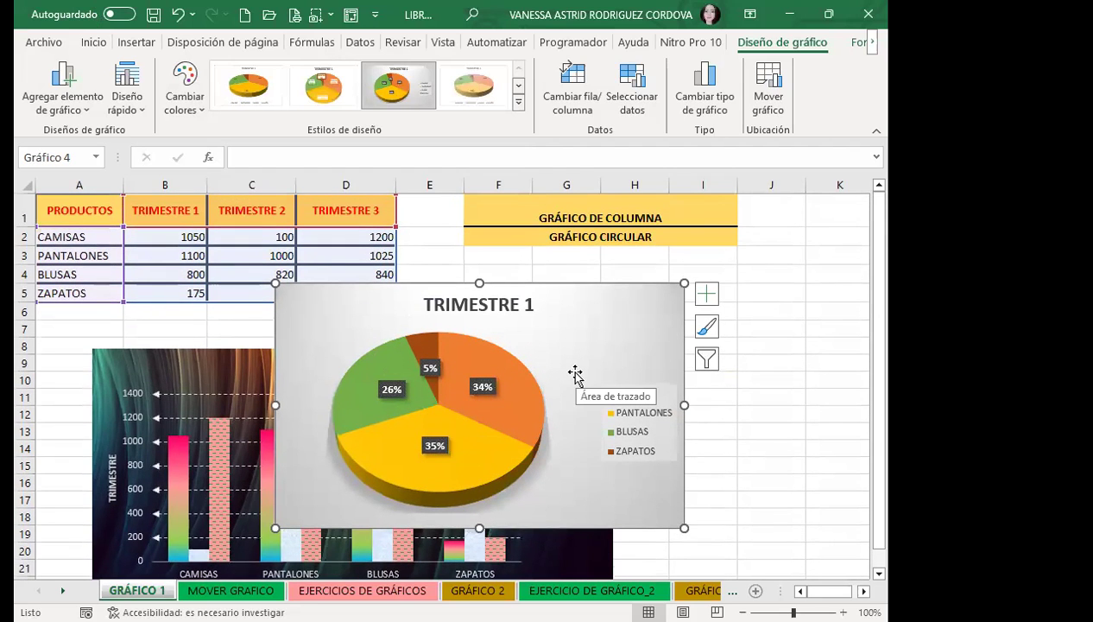
- Set the TRIMESTRE 1 chart area to a picture or texture fill and choose the image source
double_click(621, 341)
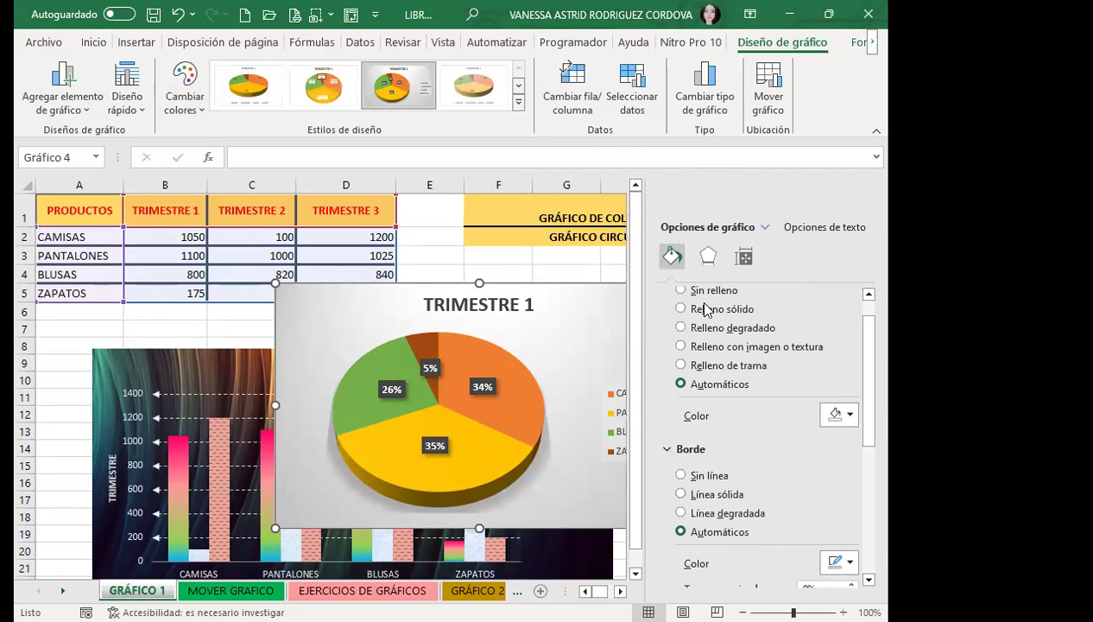
click(681, 346)
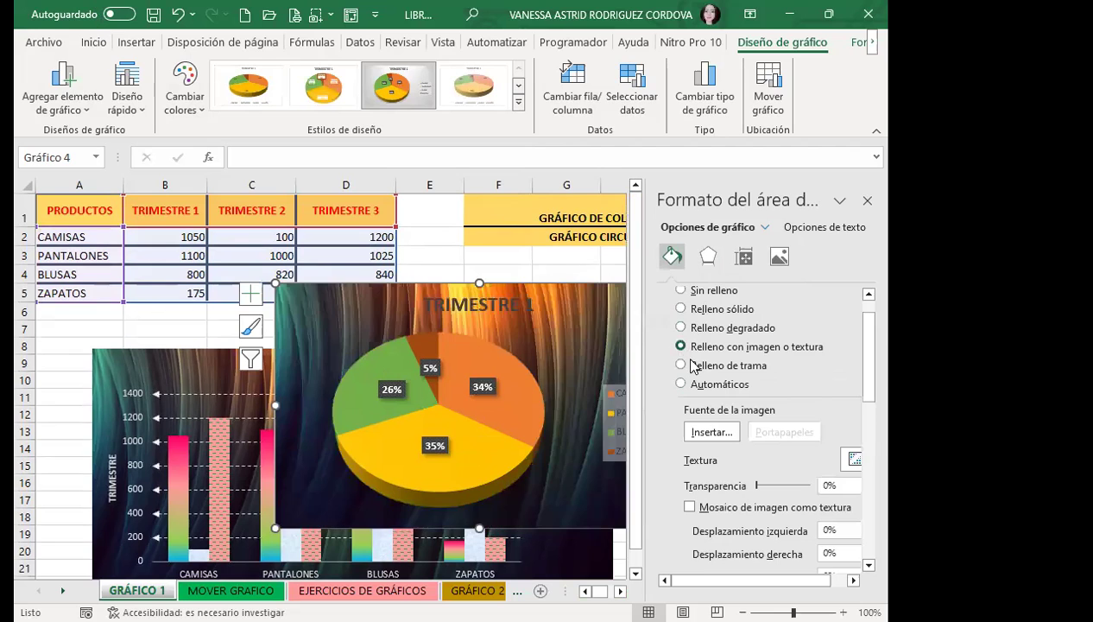
click(728, 434)
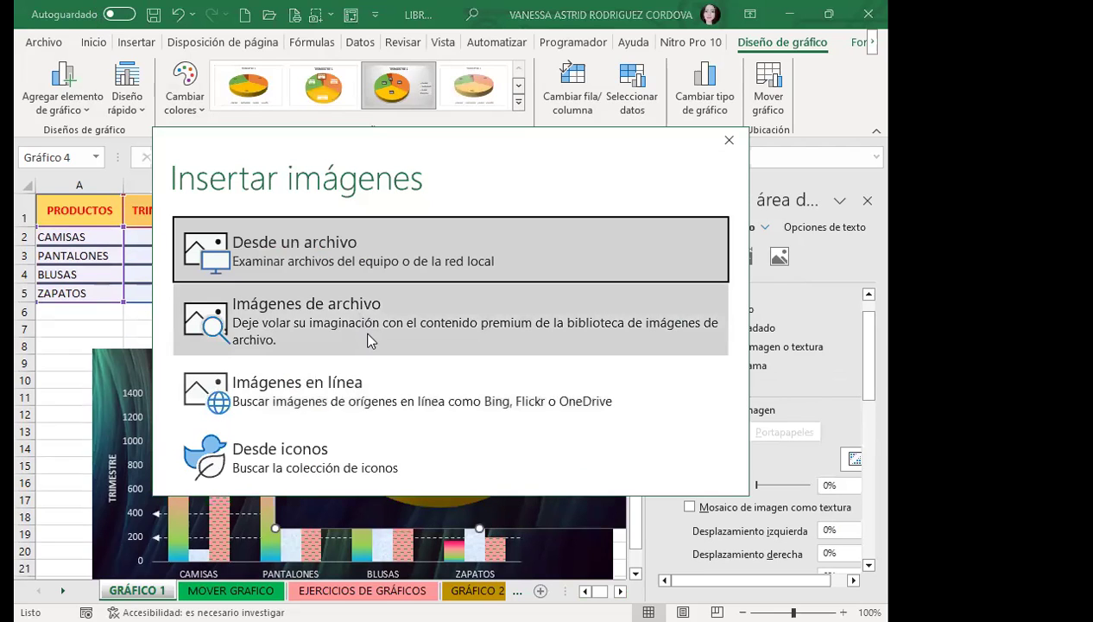
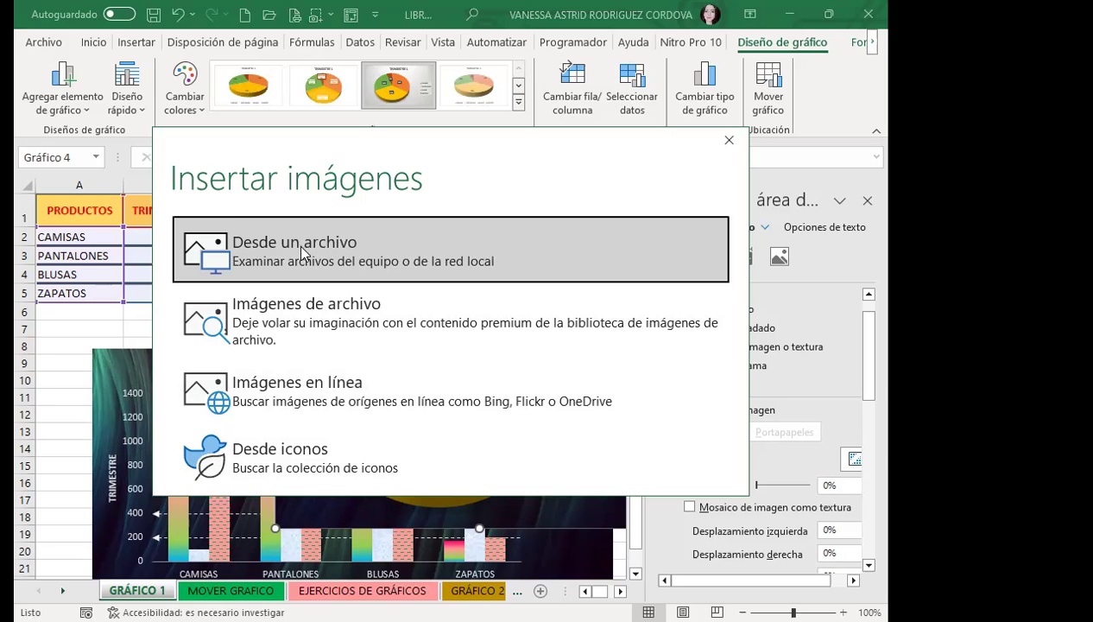
- Browse from file to C:\Archivos de programa\Microsoft Office\root\CLIPART and select the PUB60COR folder
click(294, 258)
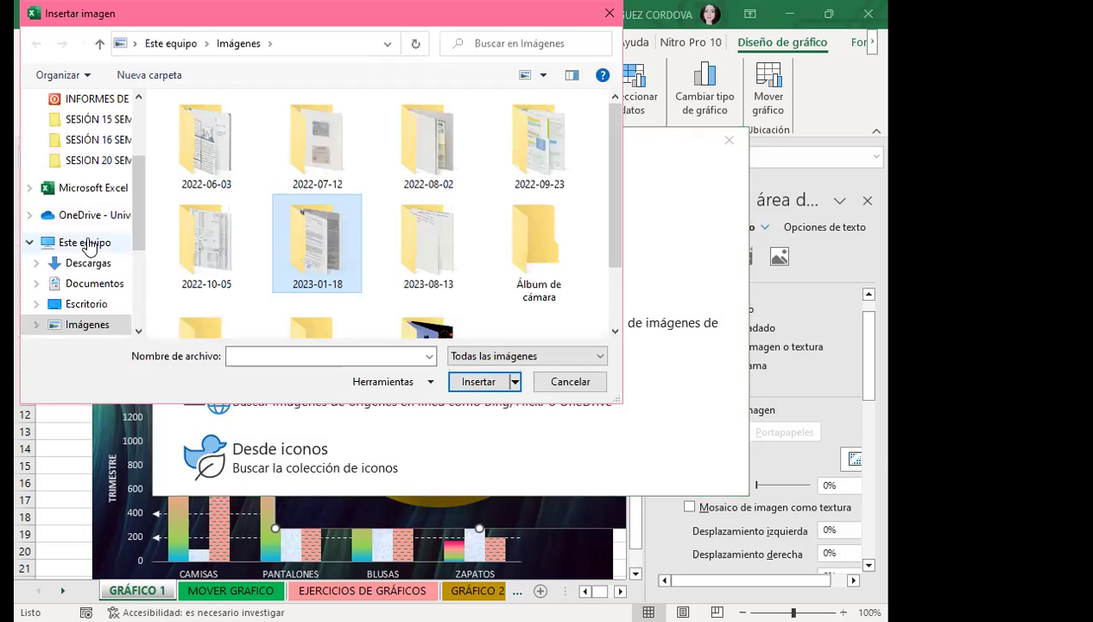
click(87, 244)
scroll(302, 259, down, 2)
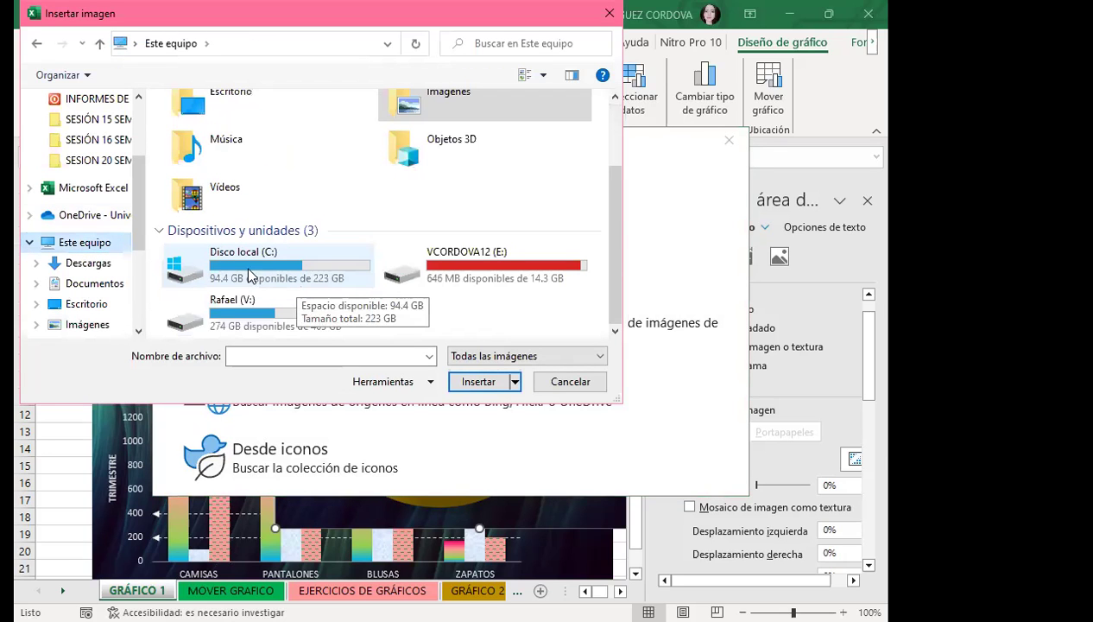
double_click(248, 261)
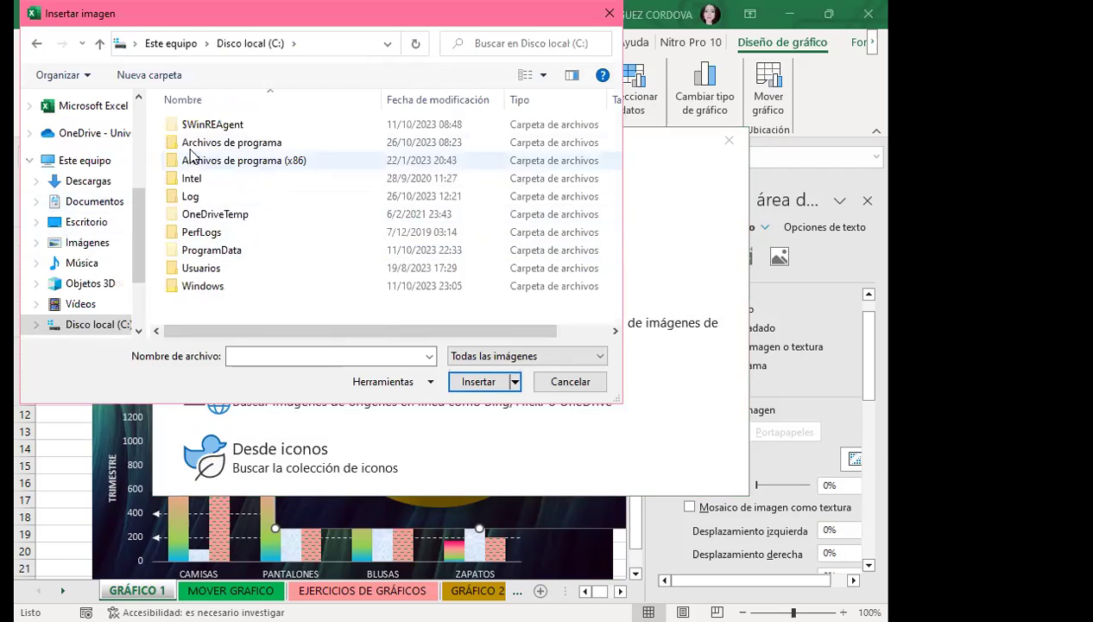
double_click(226, 147)
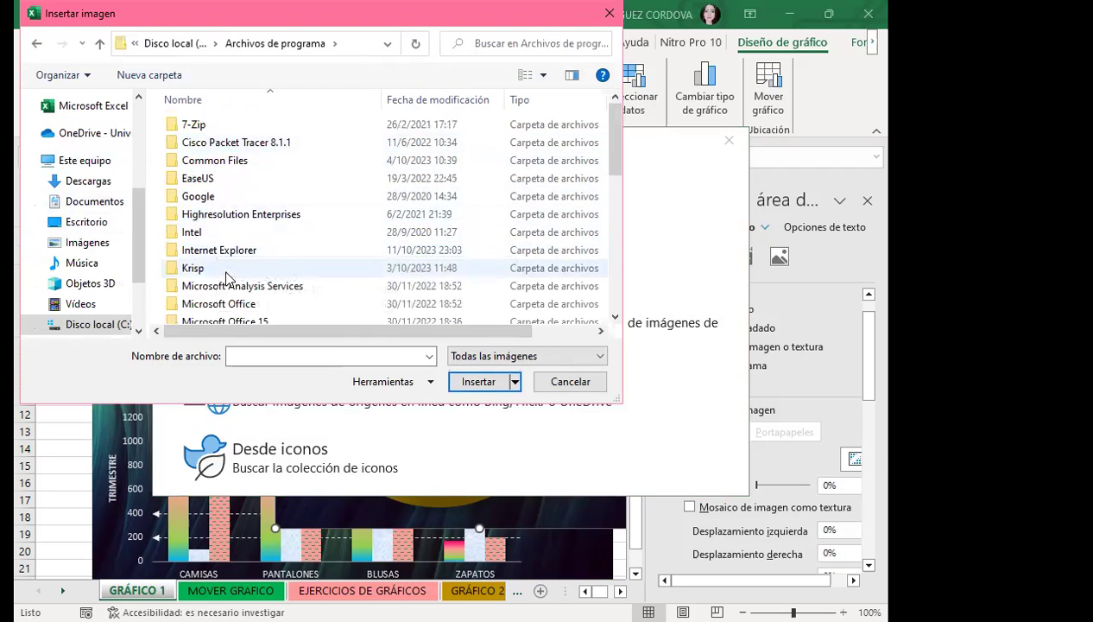
scroll(222, 294, down, 1)
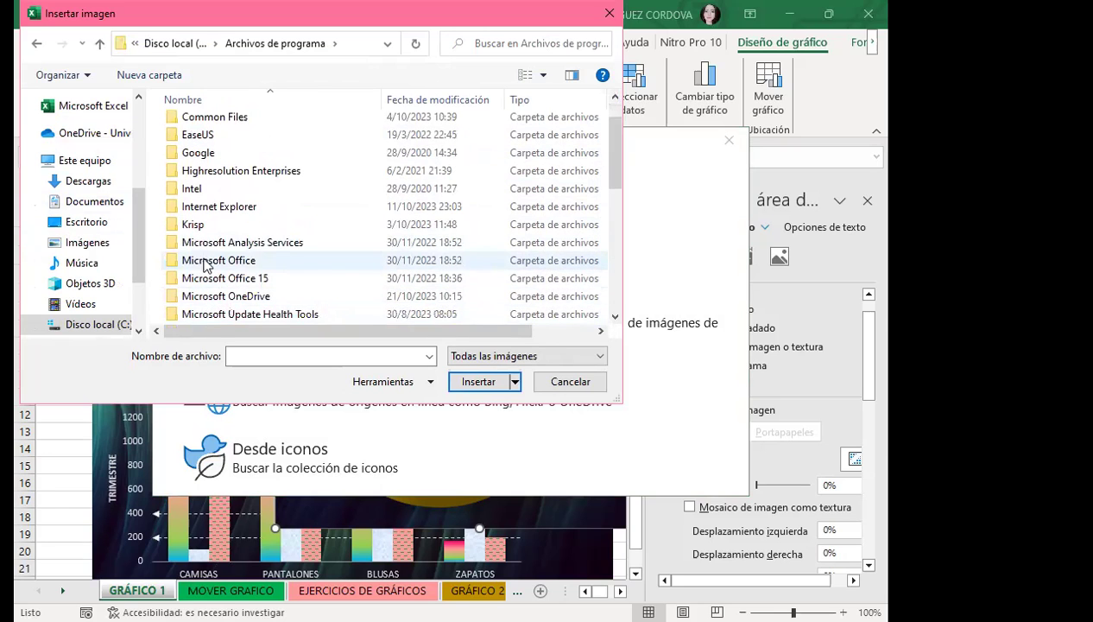
double_click(208, 261)
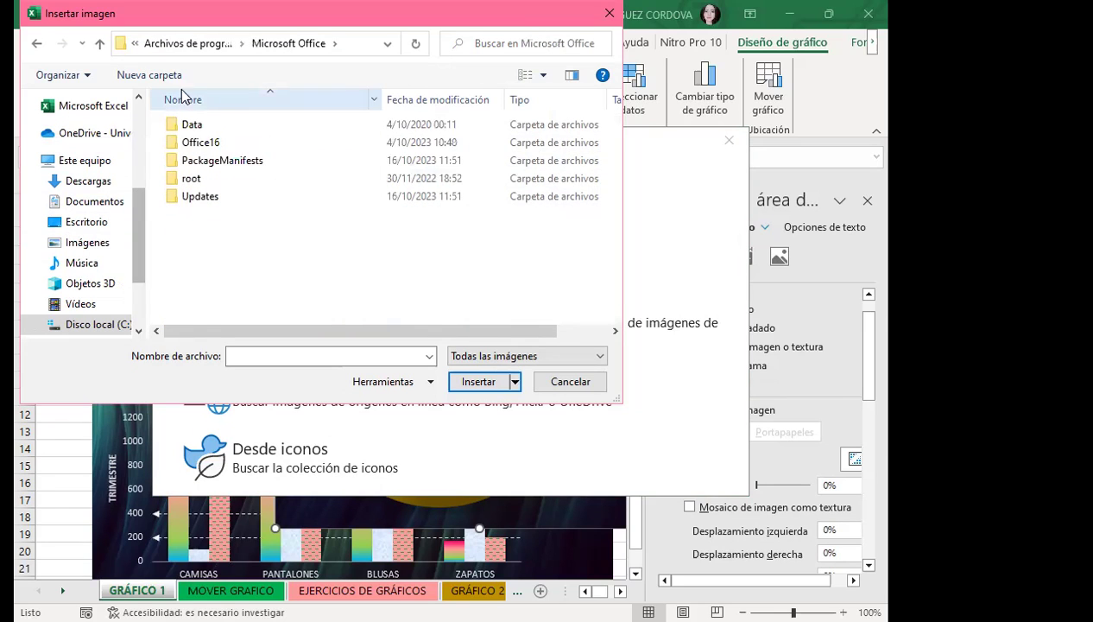
click(190, 181)
double_click(190, 182)
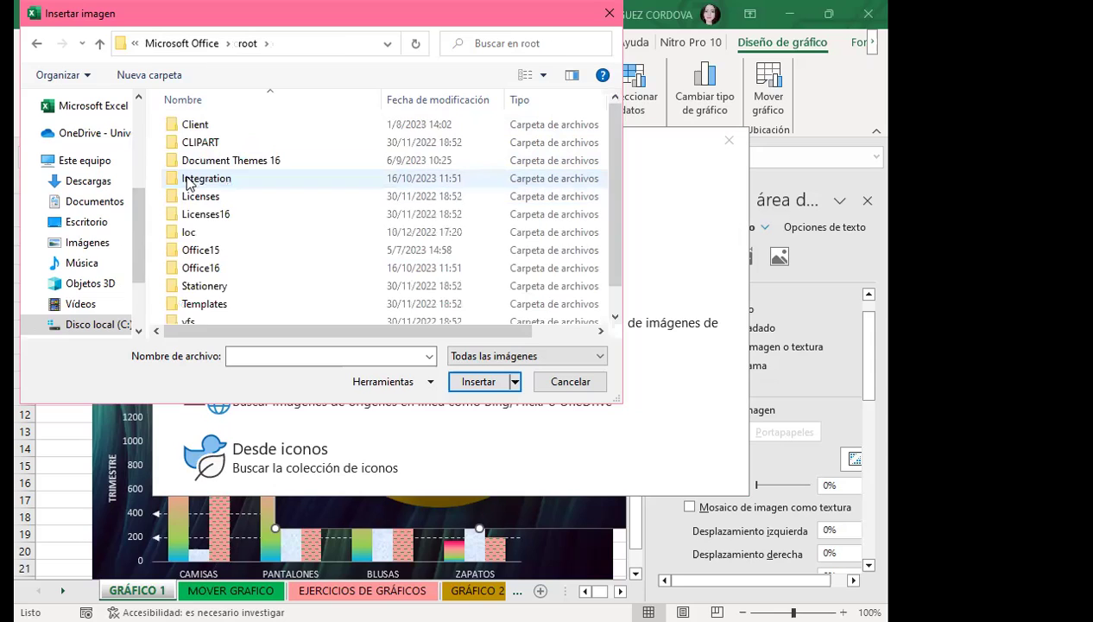
double_click(200, 144)
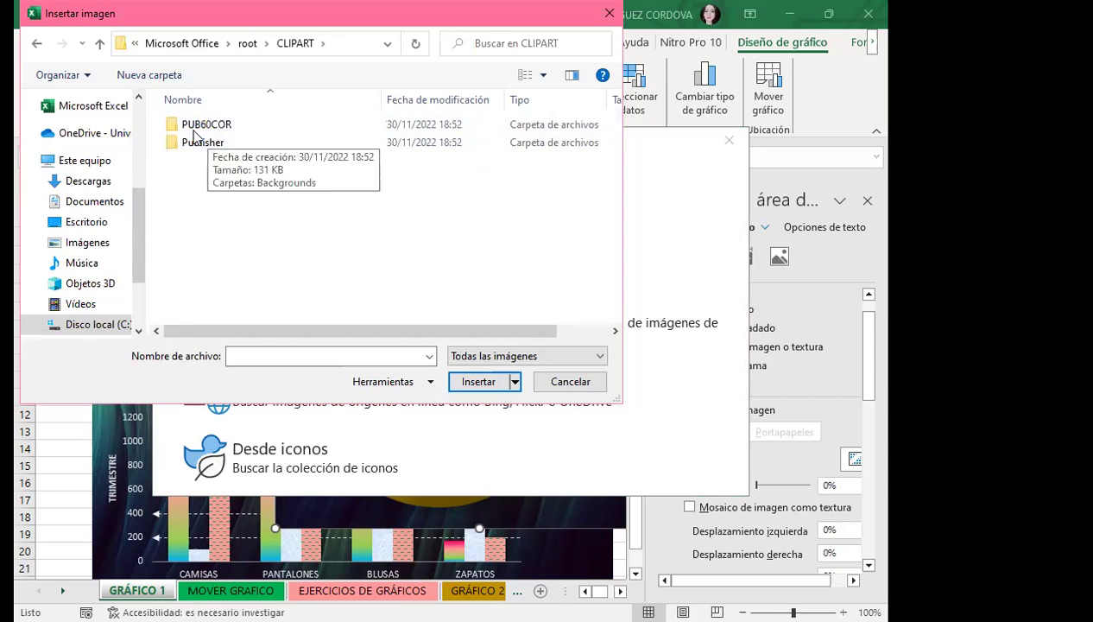
click(228, 127)
- Open the PUB60COR folder and look through its clipart thumbnails
key(Return)
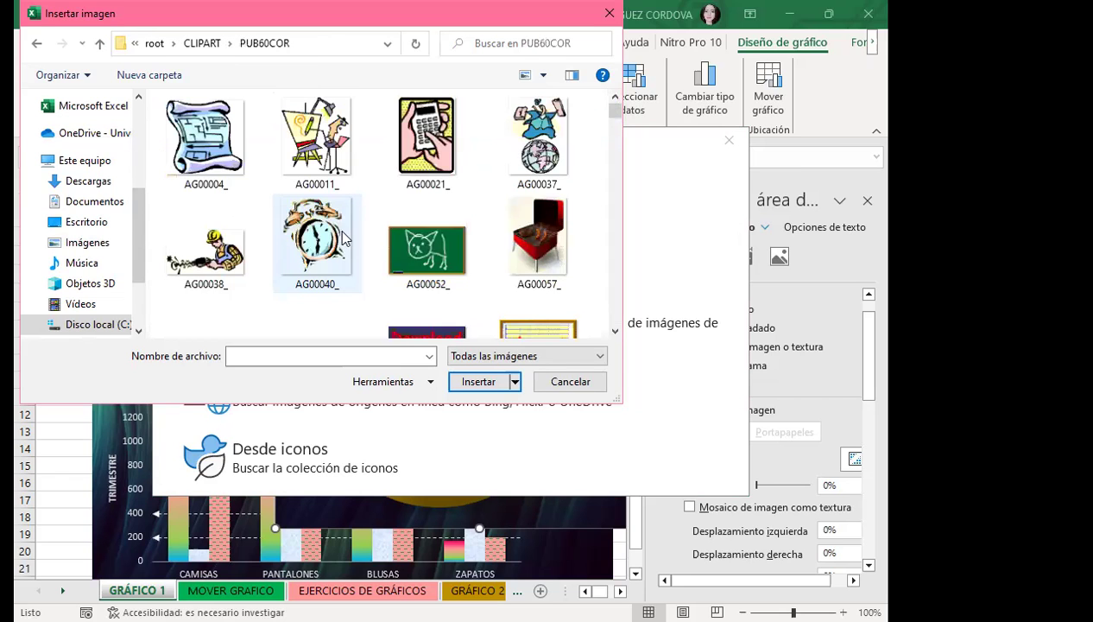
scroll(398, 251, down, 3)
scroll(416, 265, down, 2)
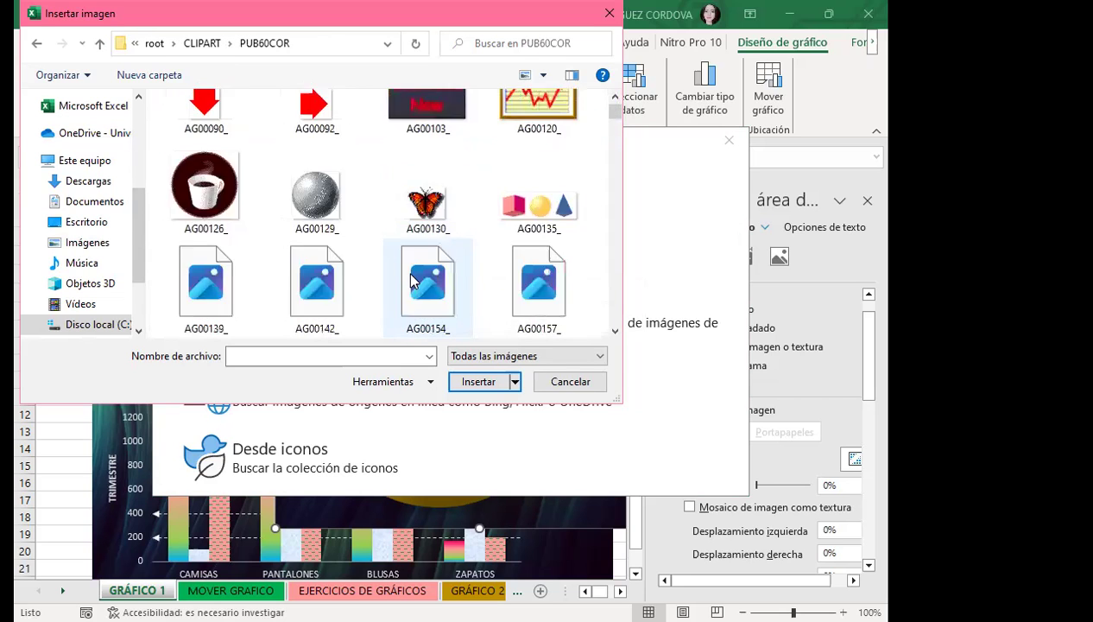
scroll(406, 259, down, 5)
scroll(375, 249, down, 2)
scroll(375, 249, down, 5)
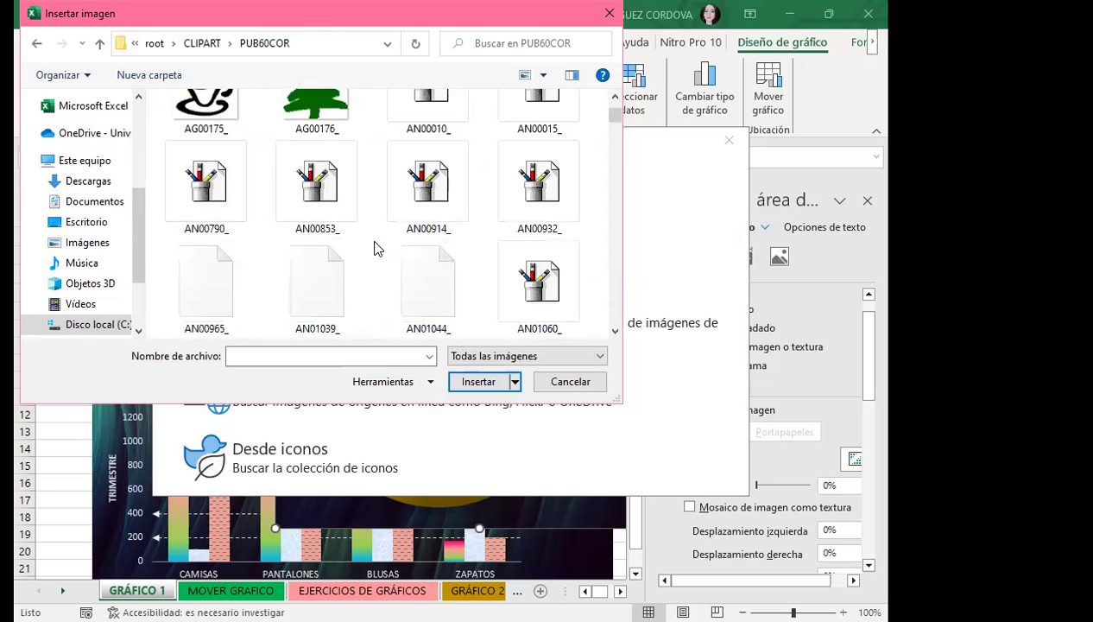
scroll(373, 247, down, 5)
scroll(373, 247, down, 5)
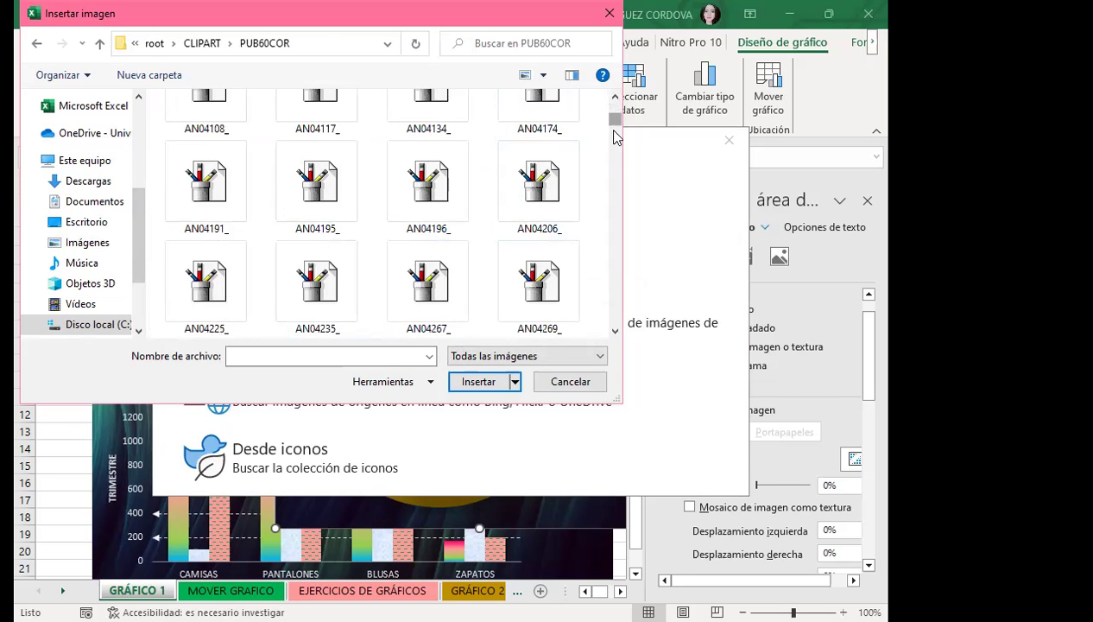
drag(616, 136, 618, 244)
scroll(587, 240, down, 3)
scroll(449, 226, up, 1)
scroll(344, 219, up, 1)
scroll(415, 220, up, 1)
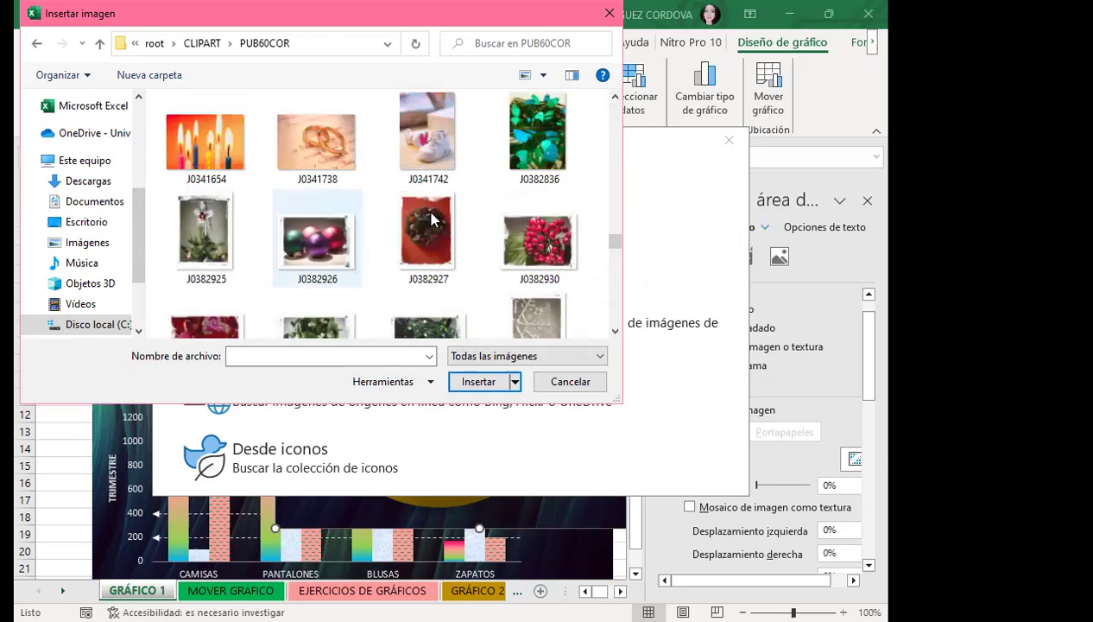
scroll(264, 212, up, 1)
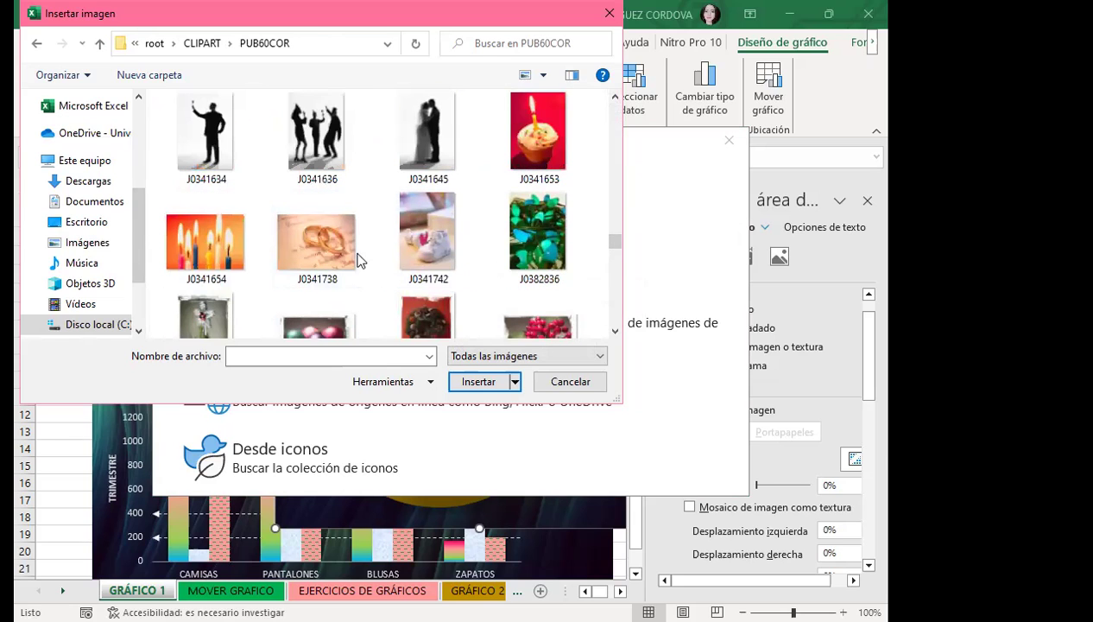
scroll(274, 254, down, 1)
scroll(275, 254, down, 2)
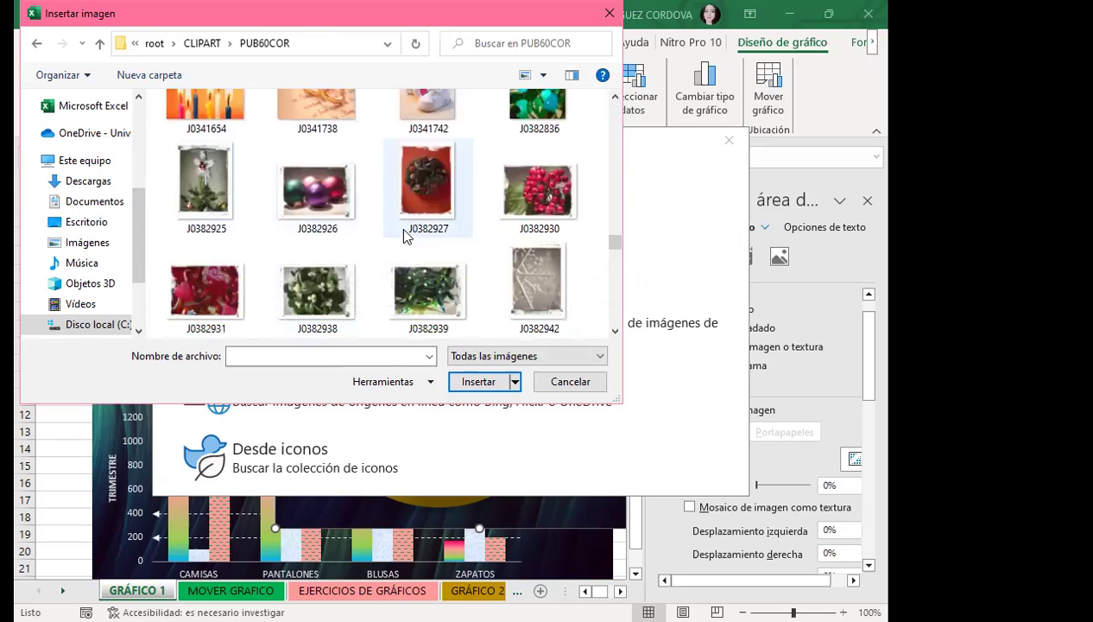
scroll(349, 248, down, 1)
scroll(366, 251, down, 1)
scroll(363, 255, down, 1)
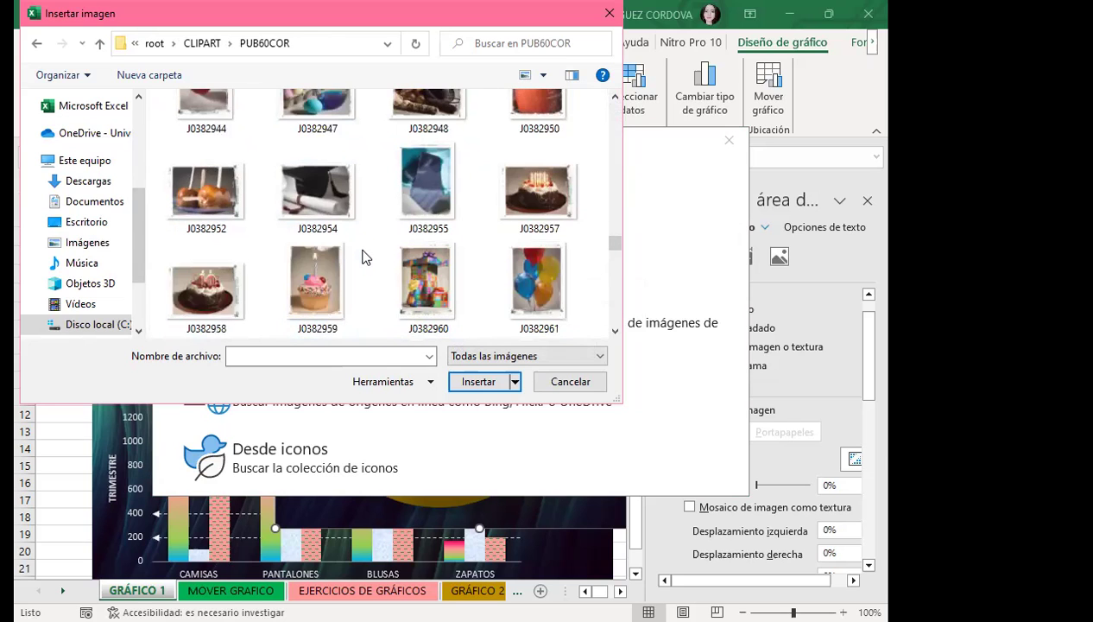
scroll(346, 252, down, 2)
scroll(335, 251, down, 1)
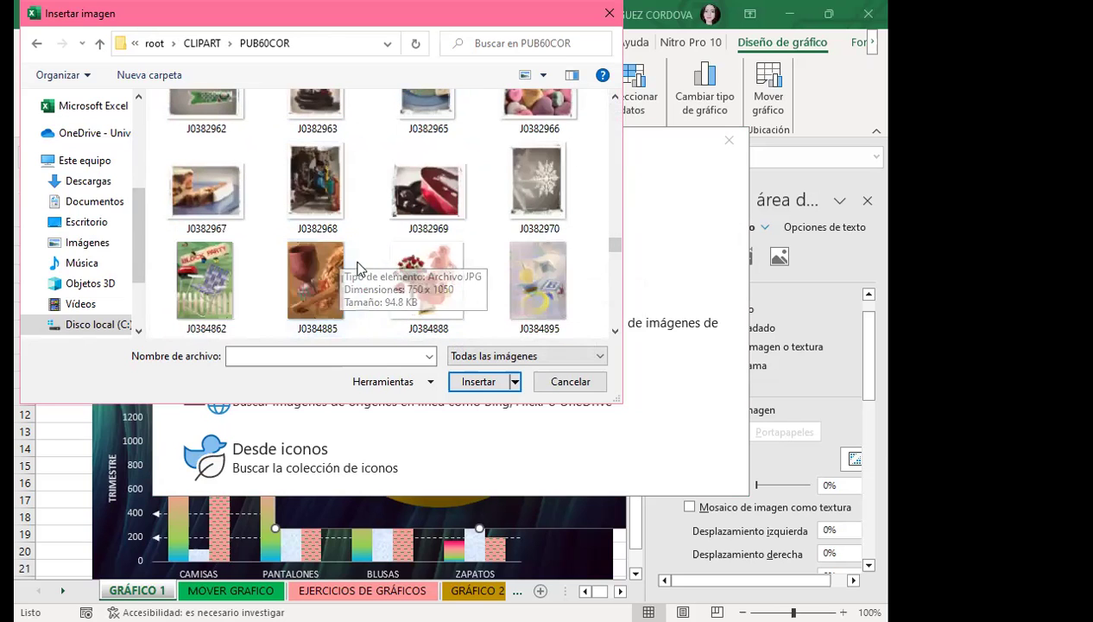
scroll(345, 269, down, 2)
scroll(339, 268, down, 2)
scroll(340, 269, down, 2)
scroll(340, 269, down, 3)
scroll(361, 263, down, 3)
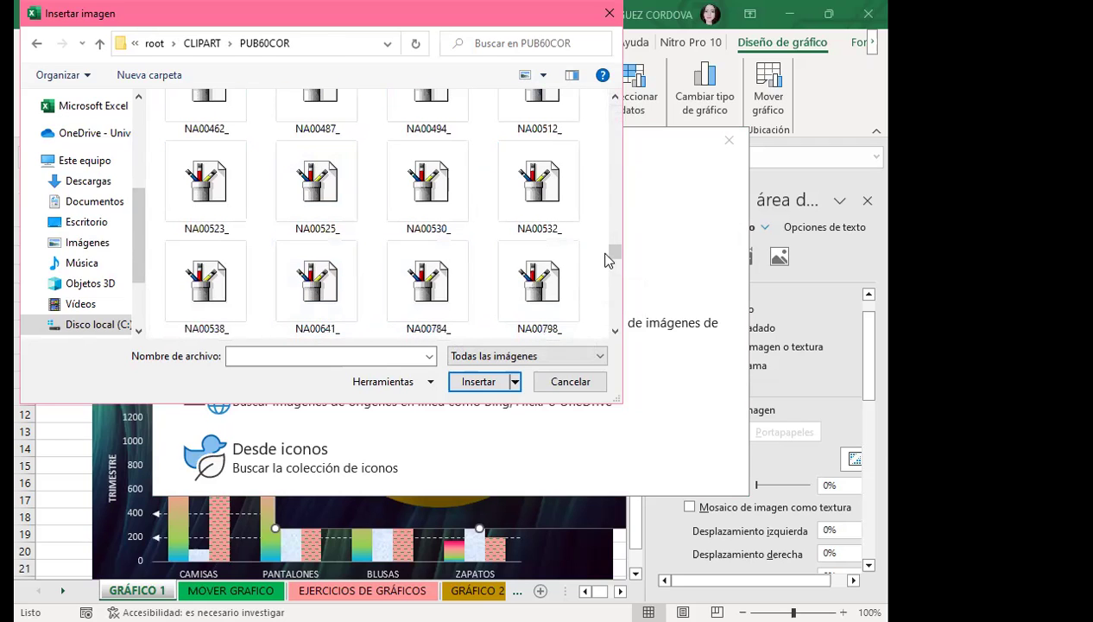
drag(611, 257, 614, 288)
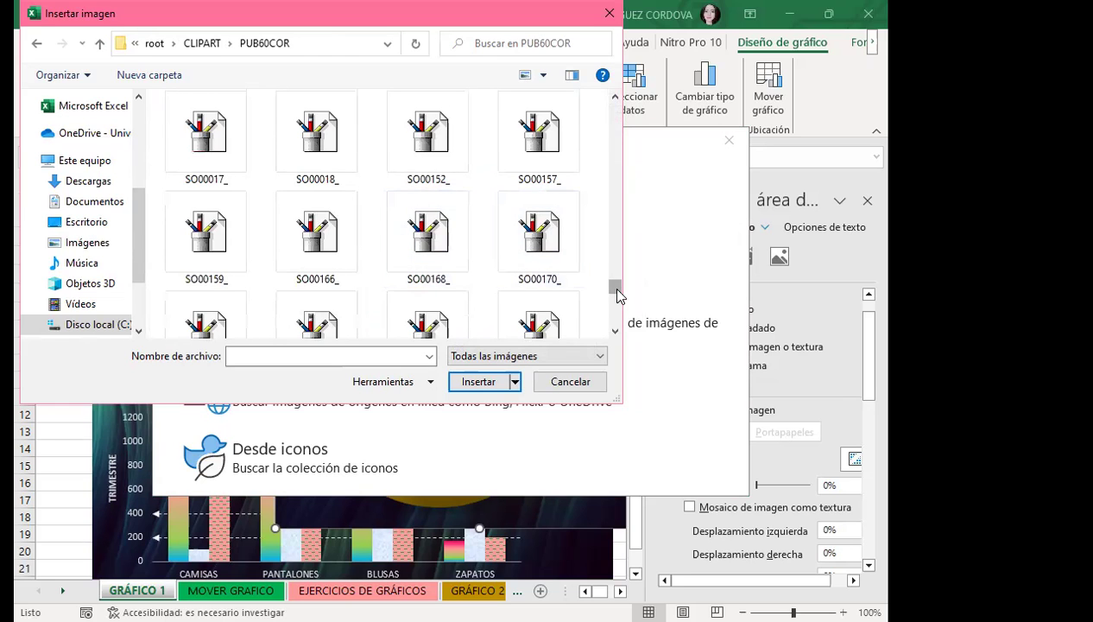
drag(615, 290, 615, 328)
scroll(406, 276, up, 5)
scroll(393, 272, up, 5)
scroll(401, 255, up, 5)
scroll(413, 245, up, 5)
scroll(413, 244, up, 5)
scroll(518, 277, up, 3)
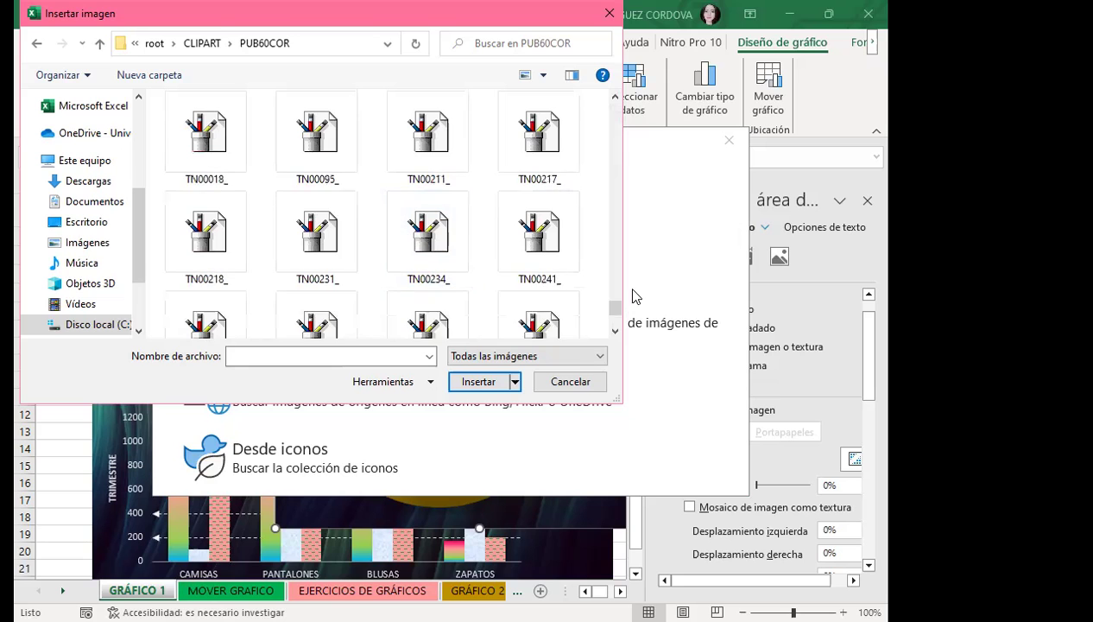
drag(615, 307, 615, 246)
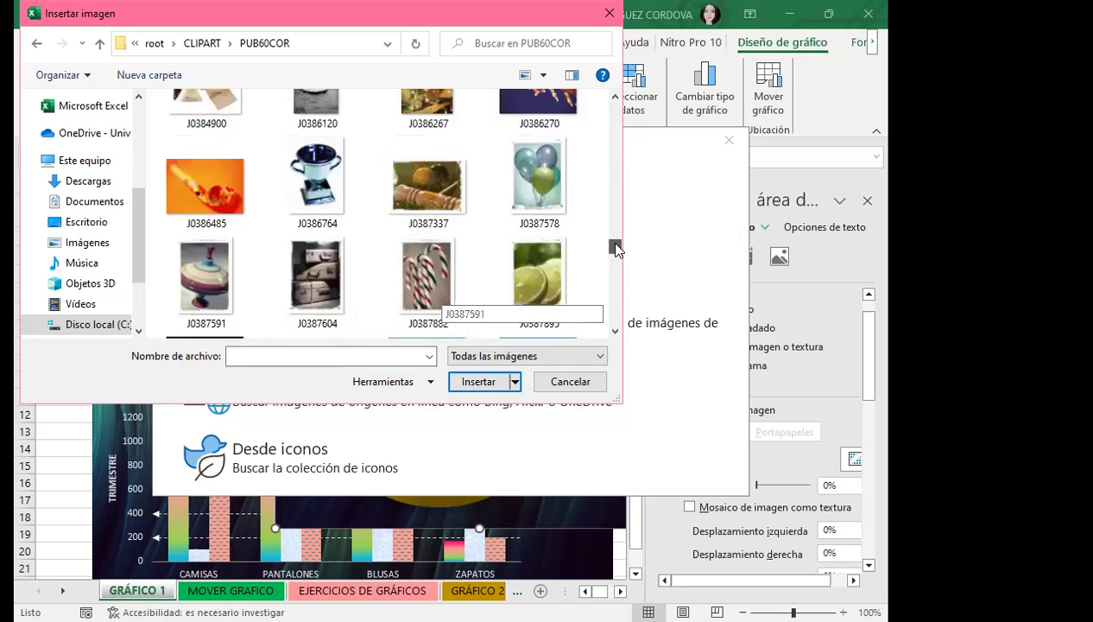
- Insert the J0382961 balloons picture as the pie chart's background fill
scroll(329, 250, up, 2)
scroll(330, 251, up, 3)
scroll(330, 250, up, 3)
scroll(331, 252, up, 2)
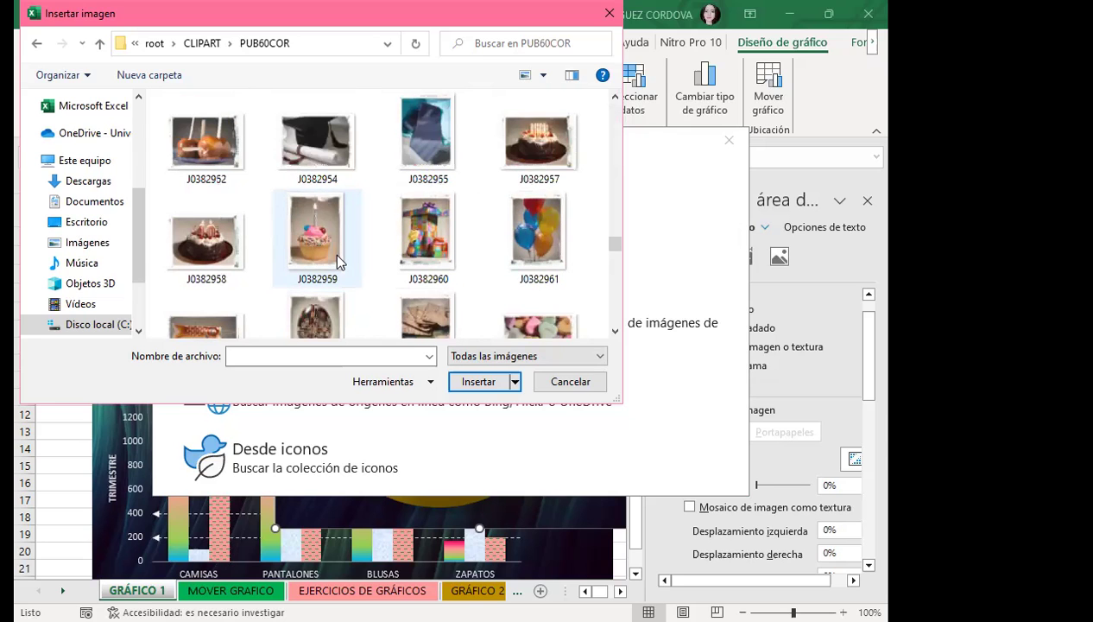
scroll(337, 255, up, 4)
scroll(413, 264, down, 3)
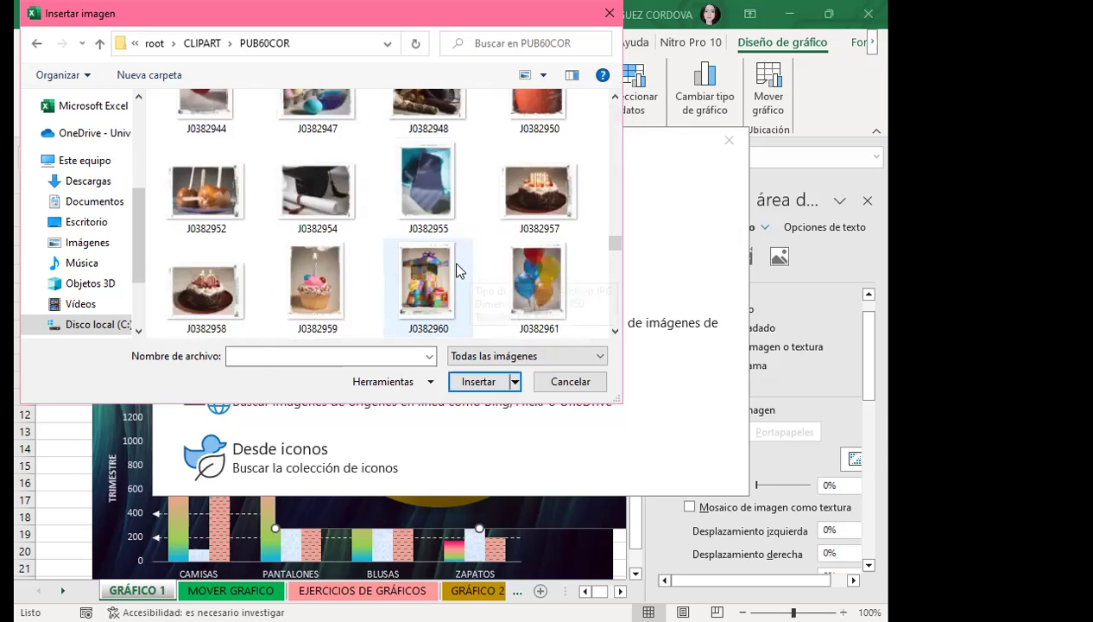
click(546, 285)
click(481, 382)
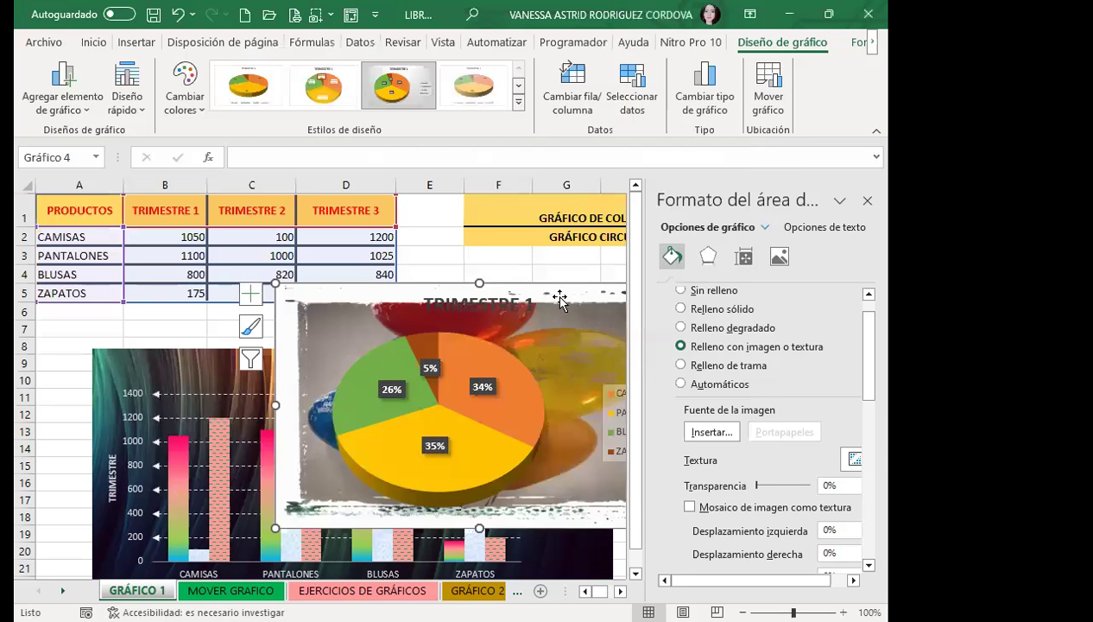
- Replace the pie chart area's picture fill with the candles clipart J0341447
click(868, 201)
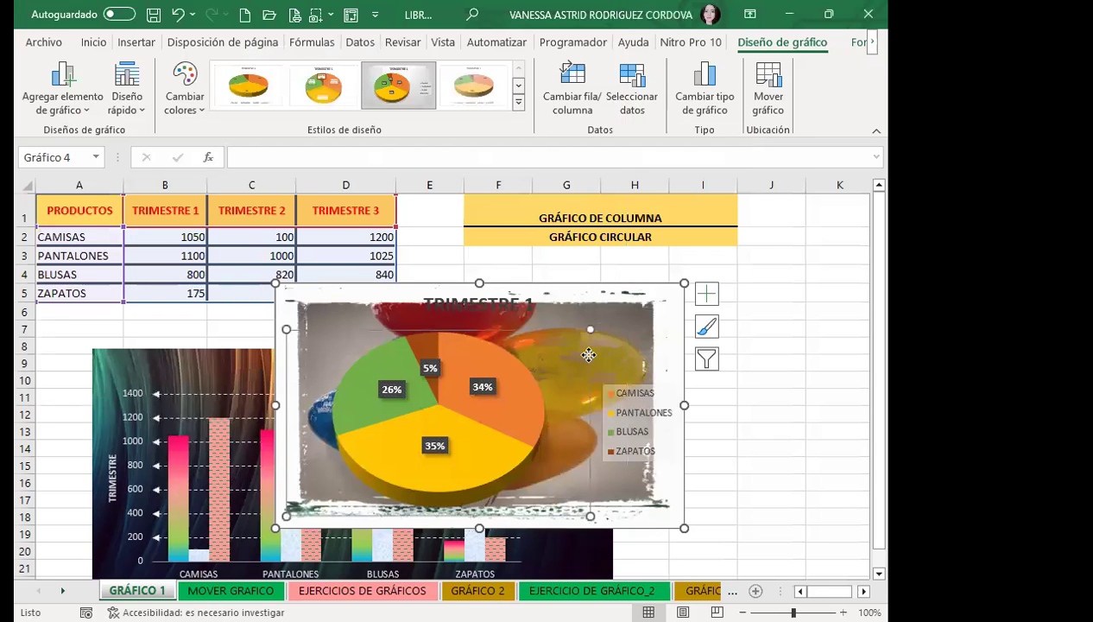
double_click(618, 336)
click(612, 342)
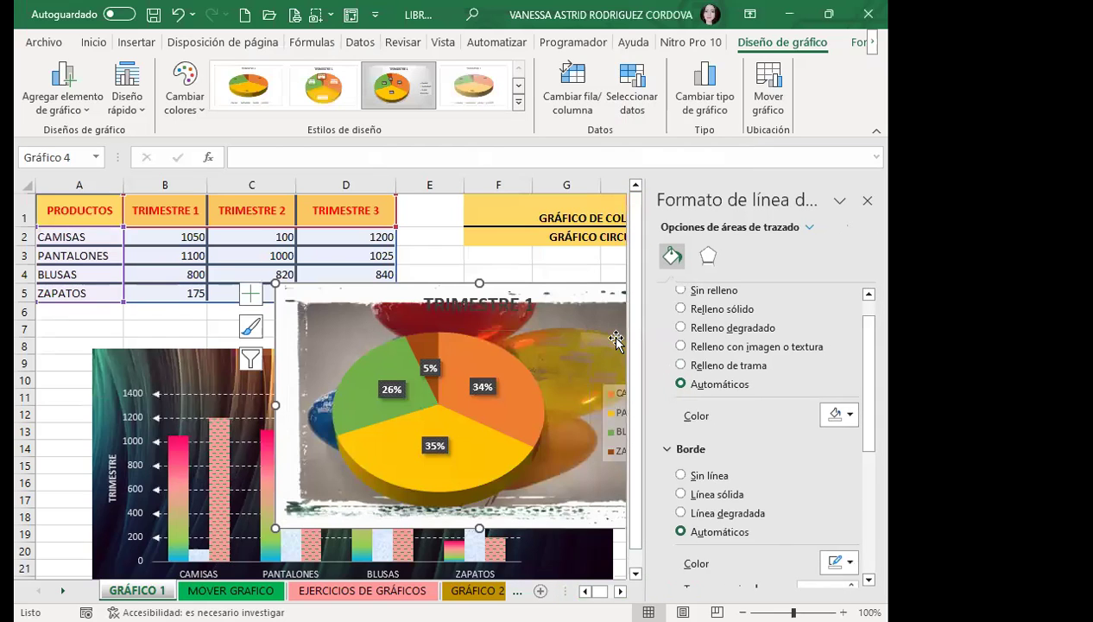
click(708, 432)
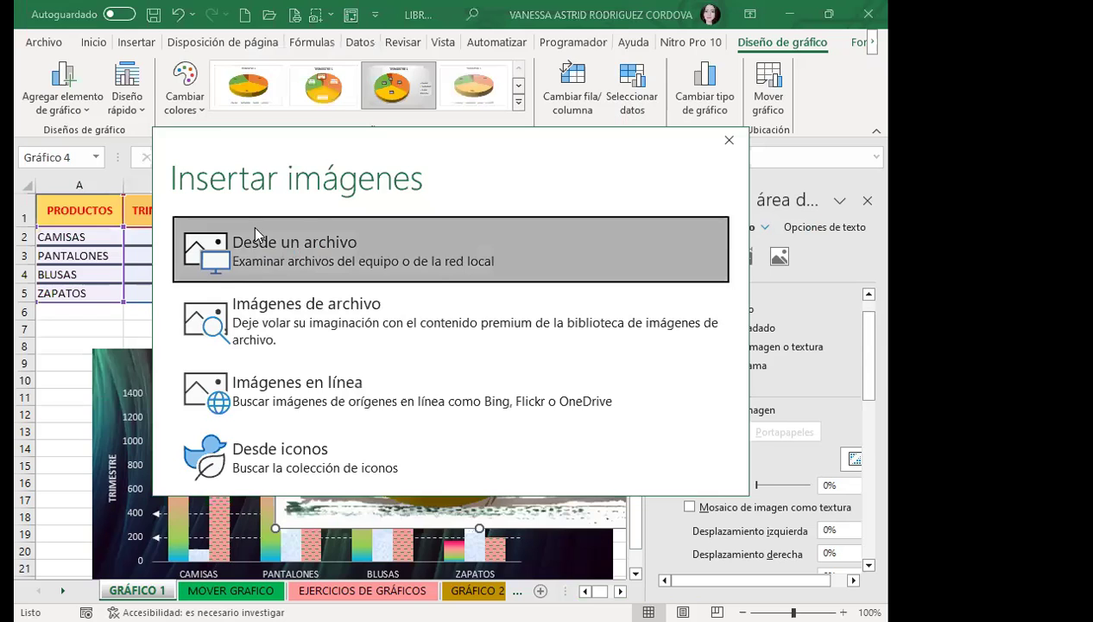
click(293, 250)
scroll(518, 190, down, 5)
mouse_move(610, 117)
mouse_down()
mouse_move(613, 257)
mouse_move(613, 238)
mouse_up()
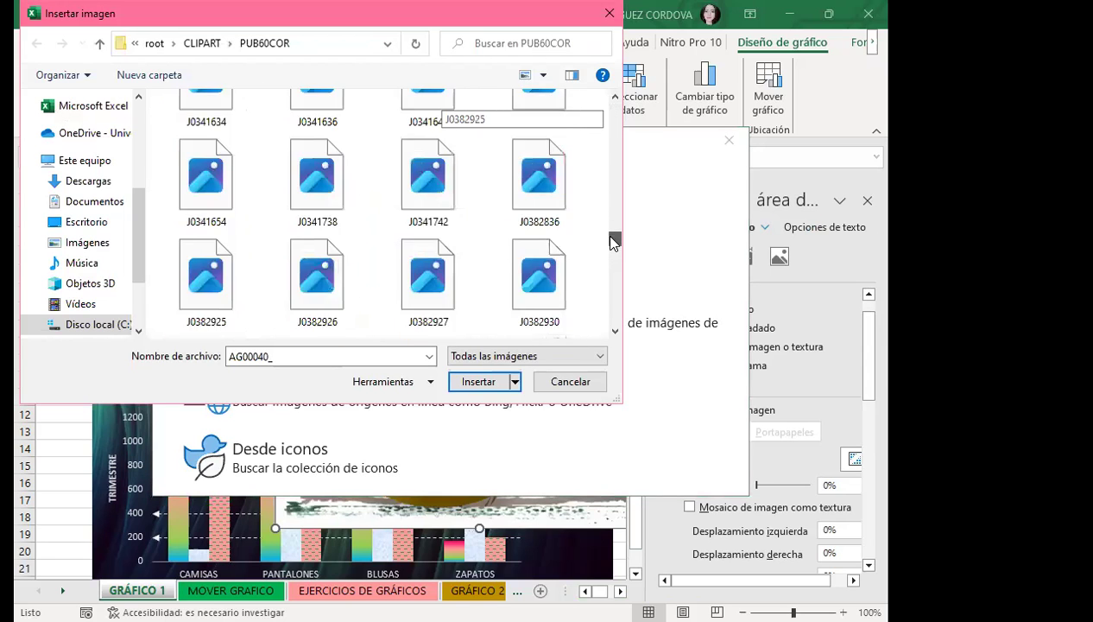
scroll(336, 241, up, 1)
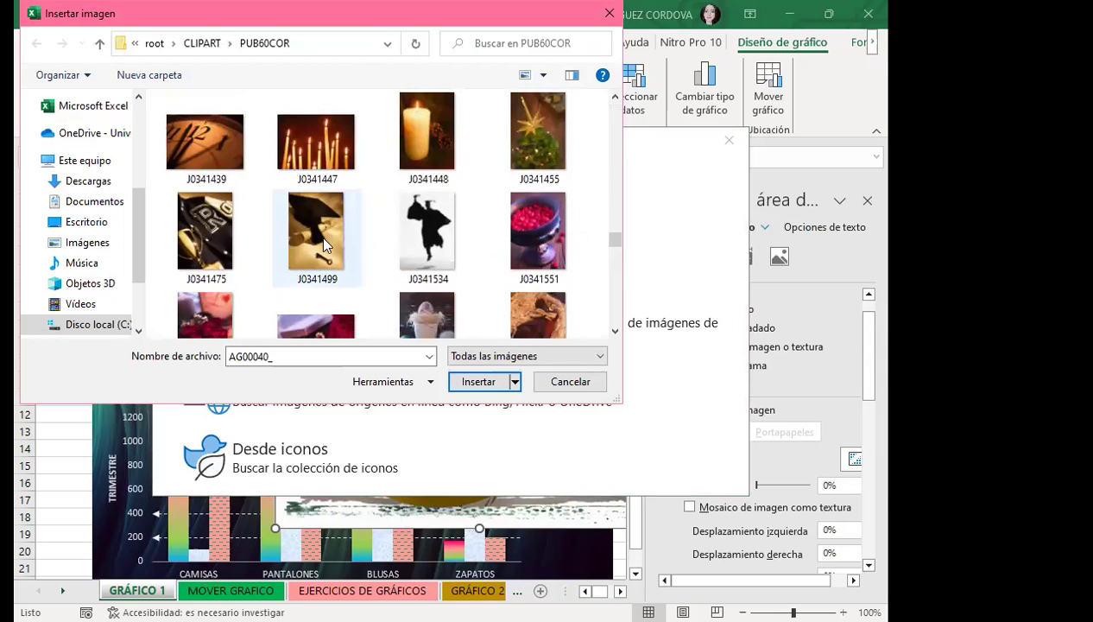
click(309, 149)
click(474, 385)
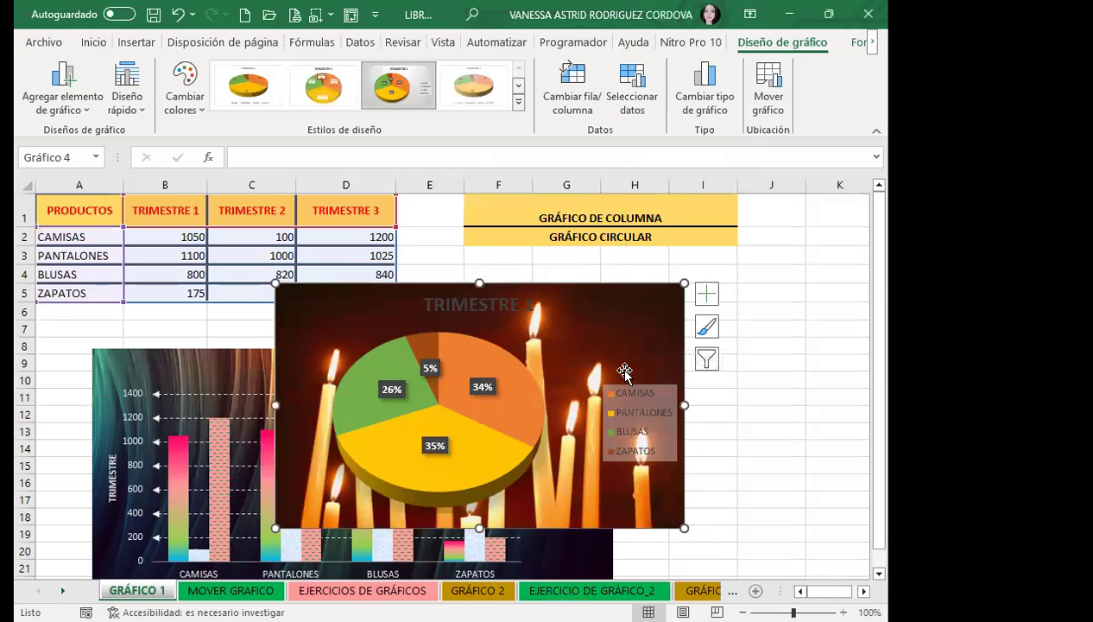
- Give the TRIMESTRE 1 chart title a white fill
click(462, 304)
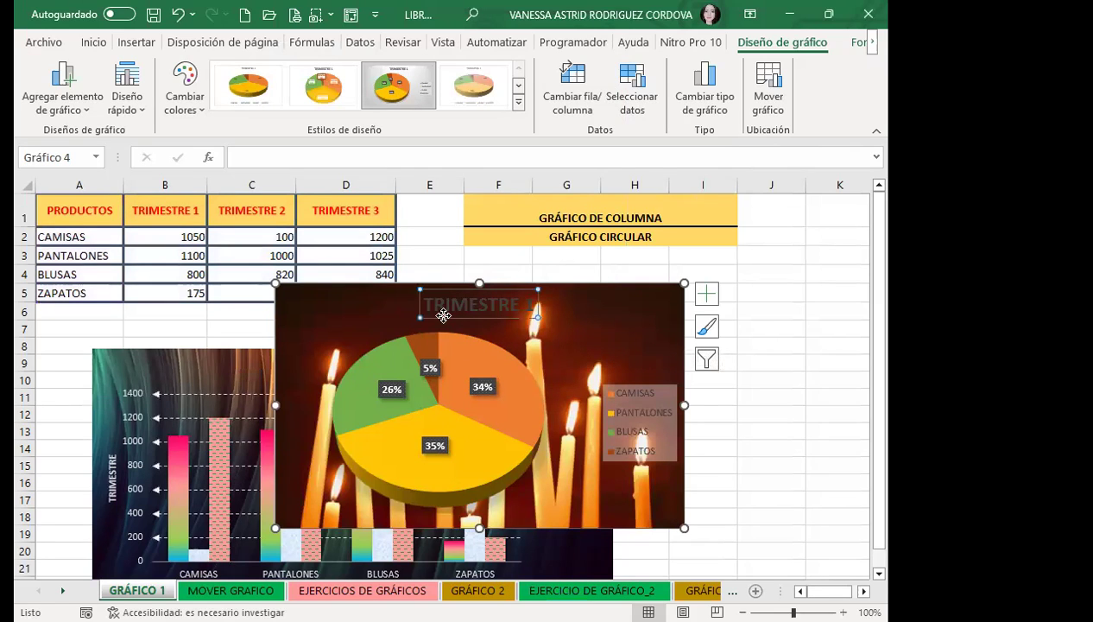
click(93, 41)
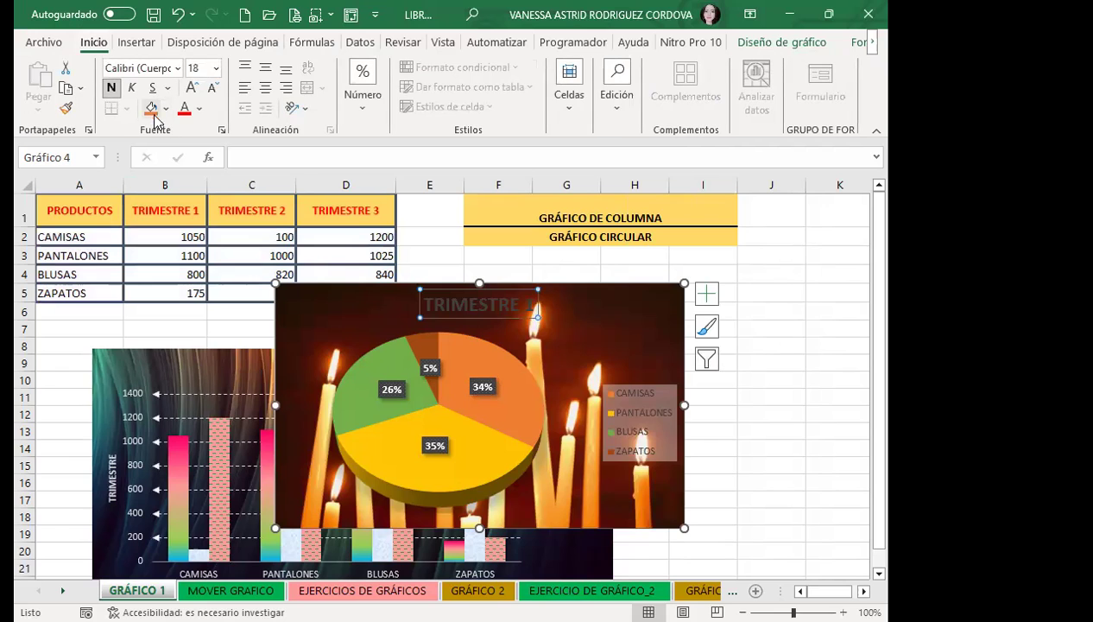
click(165, 108)
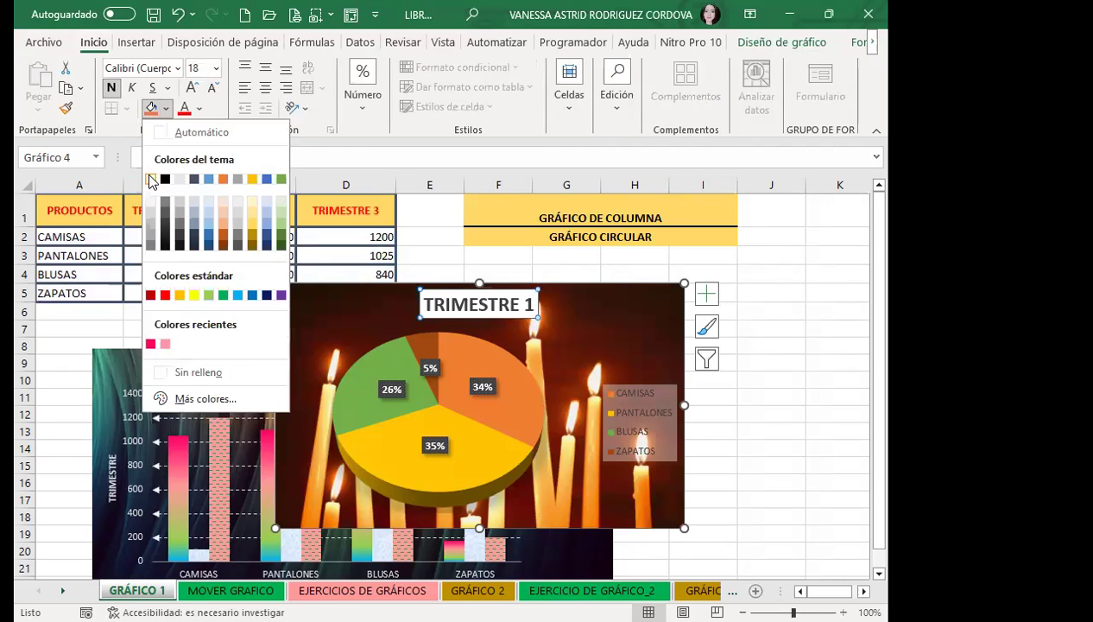
click(152, 179)
- Give the legend a white fill, bold text and a larger font size
click(615, 399)
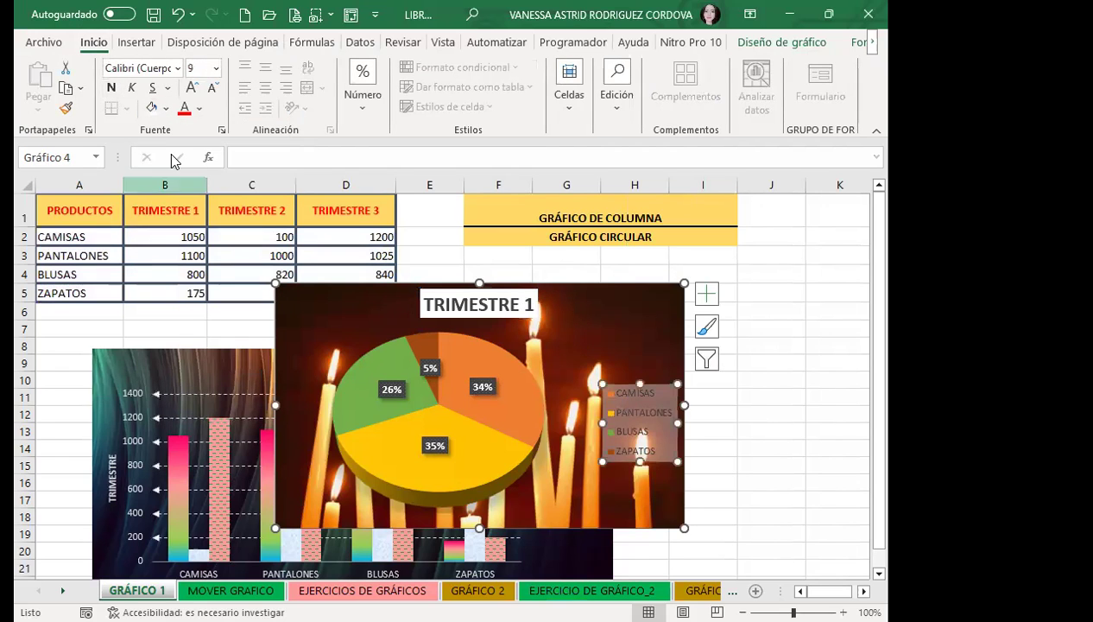
click(151, 107)
click(111, 89)
click(192, 88)
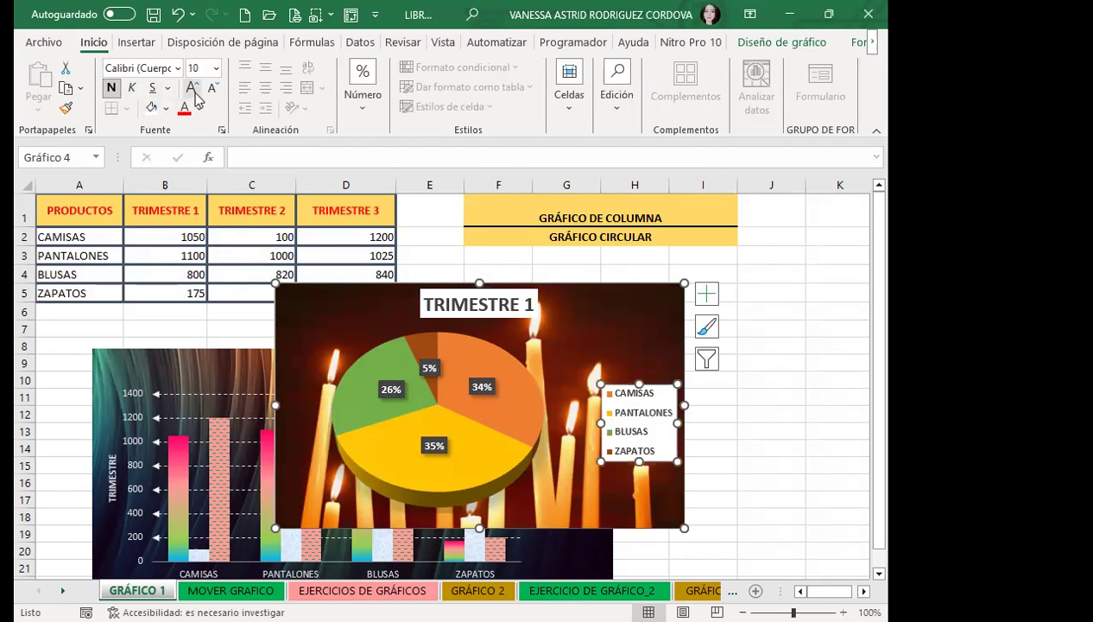
- Increase the chart title's font size
click(480, 308)
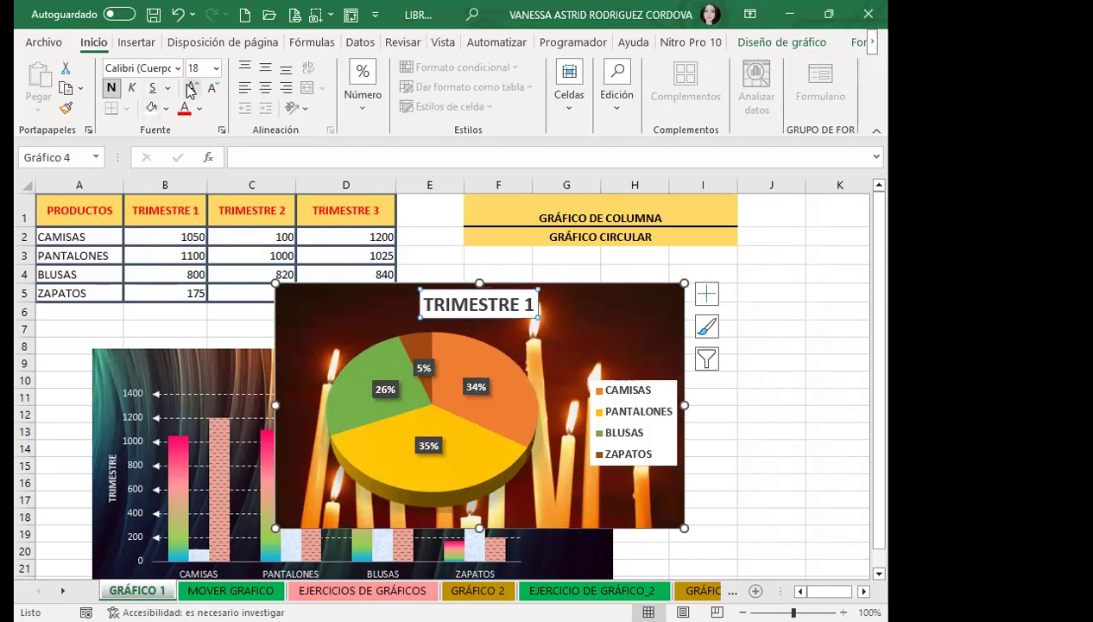
click(192, 88)
click(639, 318)
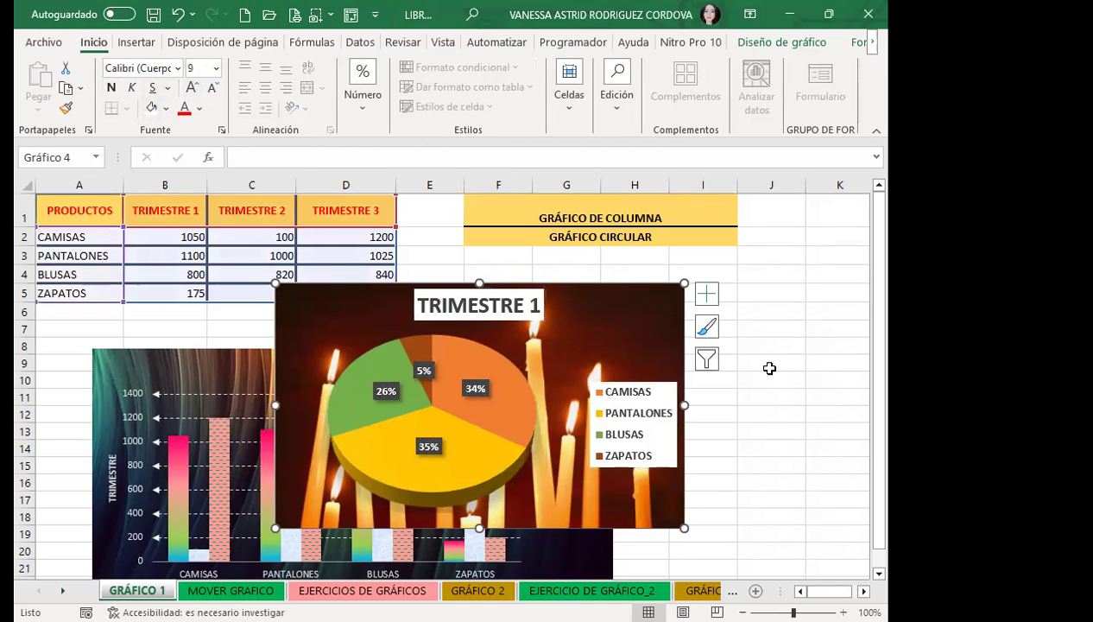
- Move the column chart further down, below row 21
drag(592, 329, 740, 329)
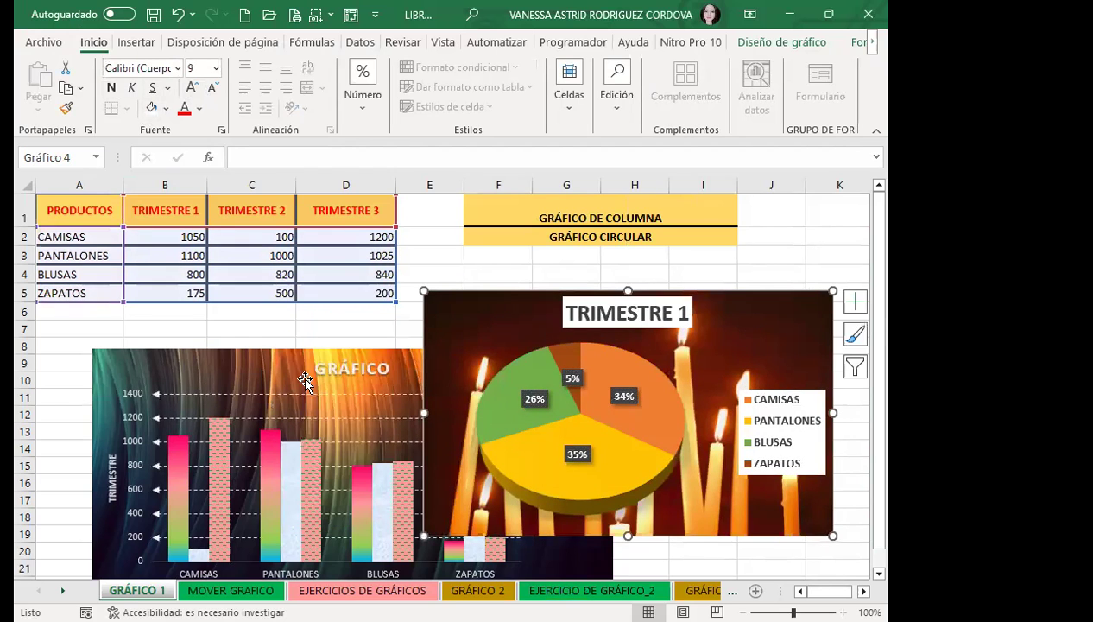
scroll(278, 363, down, 4)
scroll(277, 358, up, 1)
scroll(275, 352, up, 3)
click(249, 441)
scroll(250, 442, down, 4)
drag(264, 360, 263, 488)
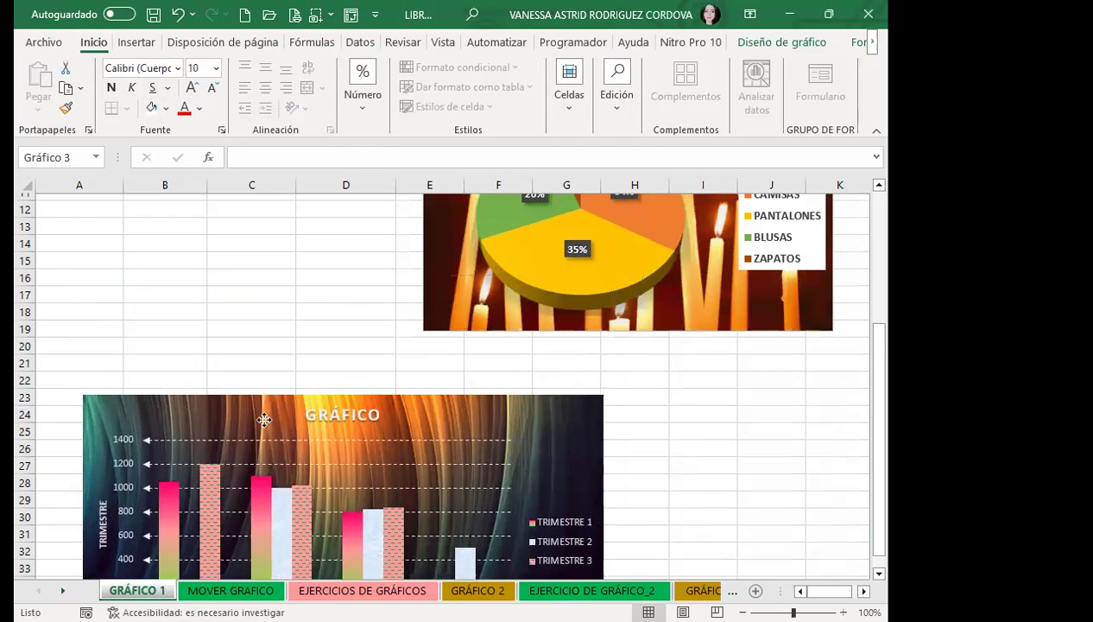
- Drag the pie chart left to sit under the data table at rows 6–20
scroll(758, 316, up, 4)
drag(757, 312, 452, 330)
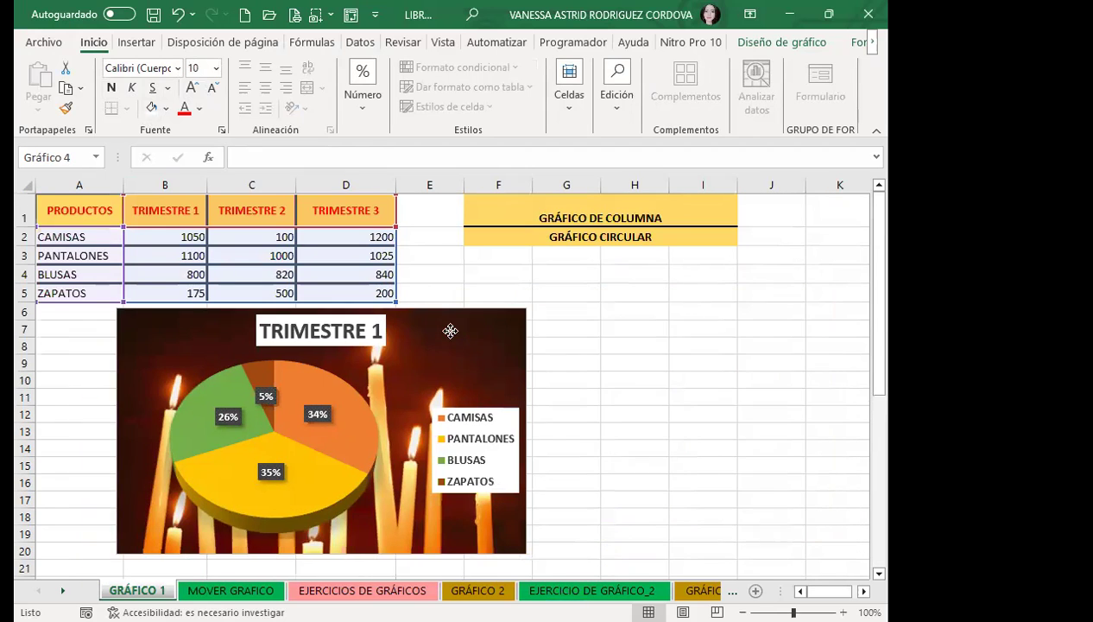
scroll(607, 426, down, 3)
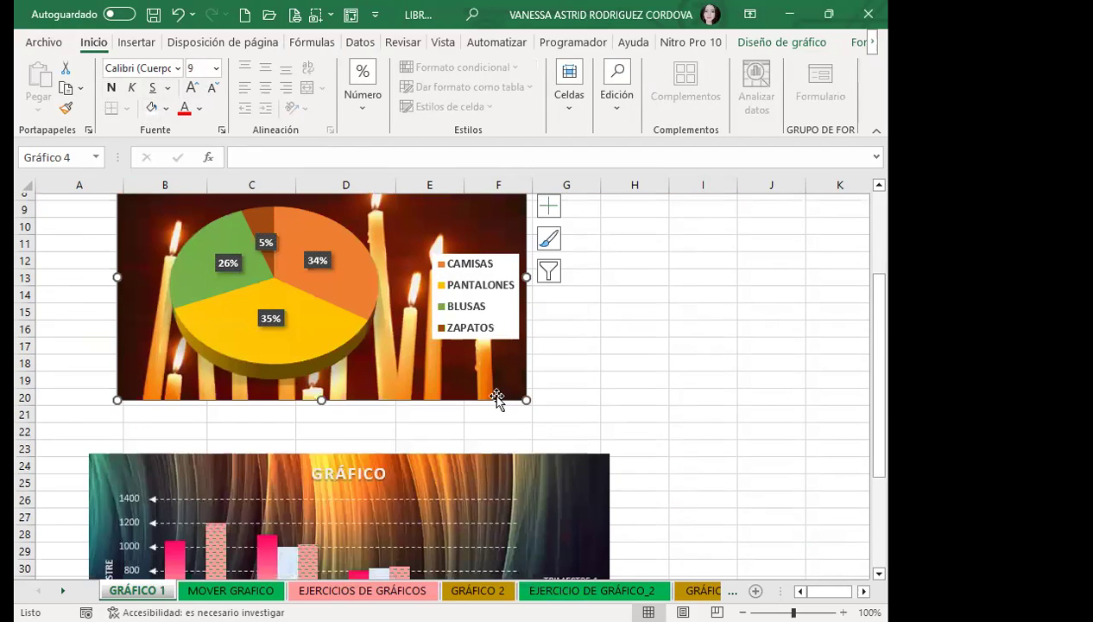
scroll(499, 398, up, 3)
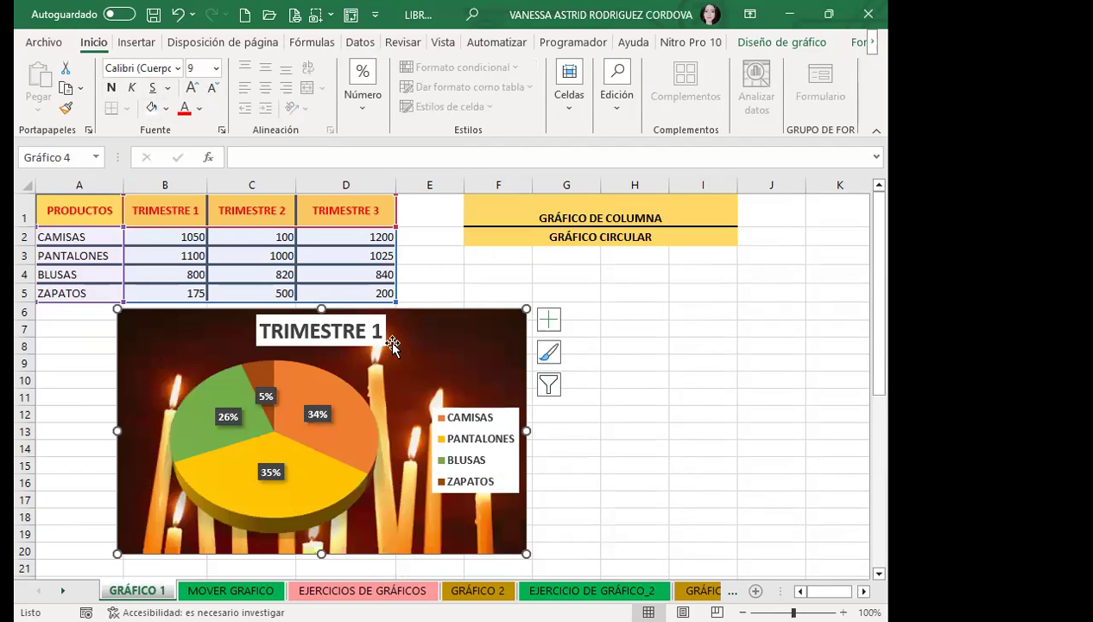
click(303, 491)
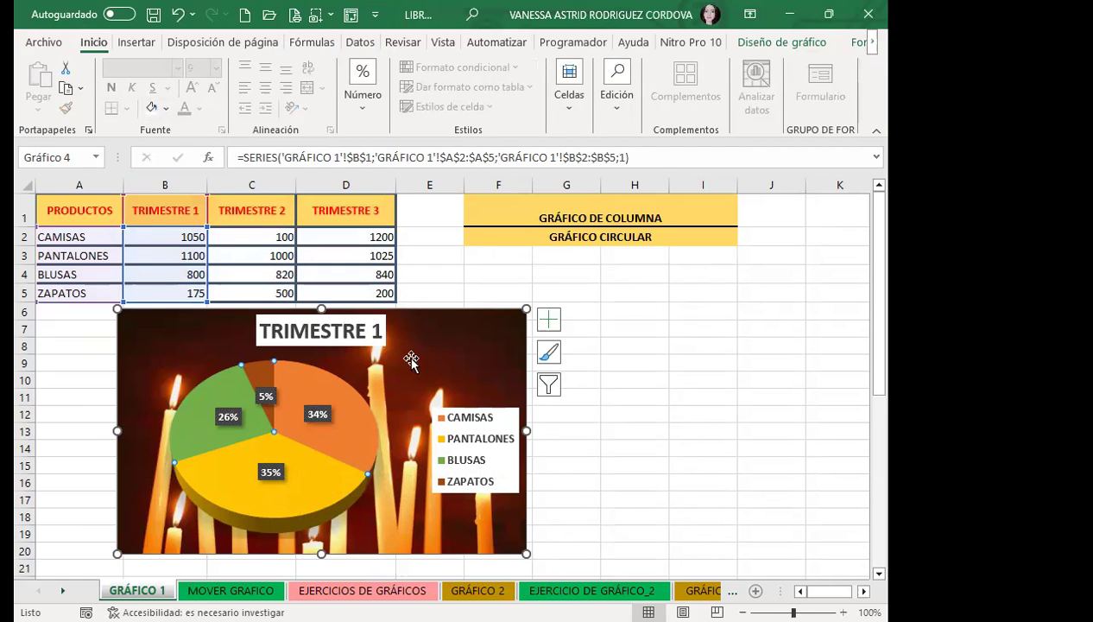
- Toggle Switch Row/Column twice, then leave only TRIMESTRE 2 as the pie's data series
click(807, 41)
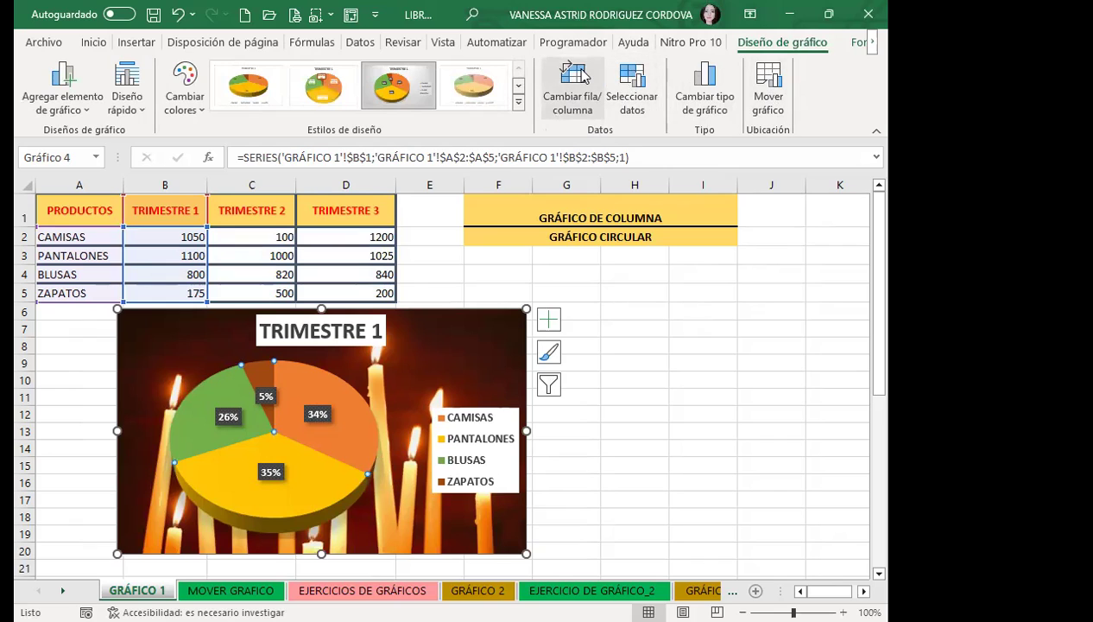
click(584, 77)
click(584, 77)
click(637, 77)
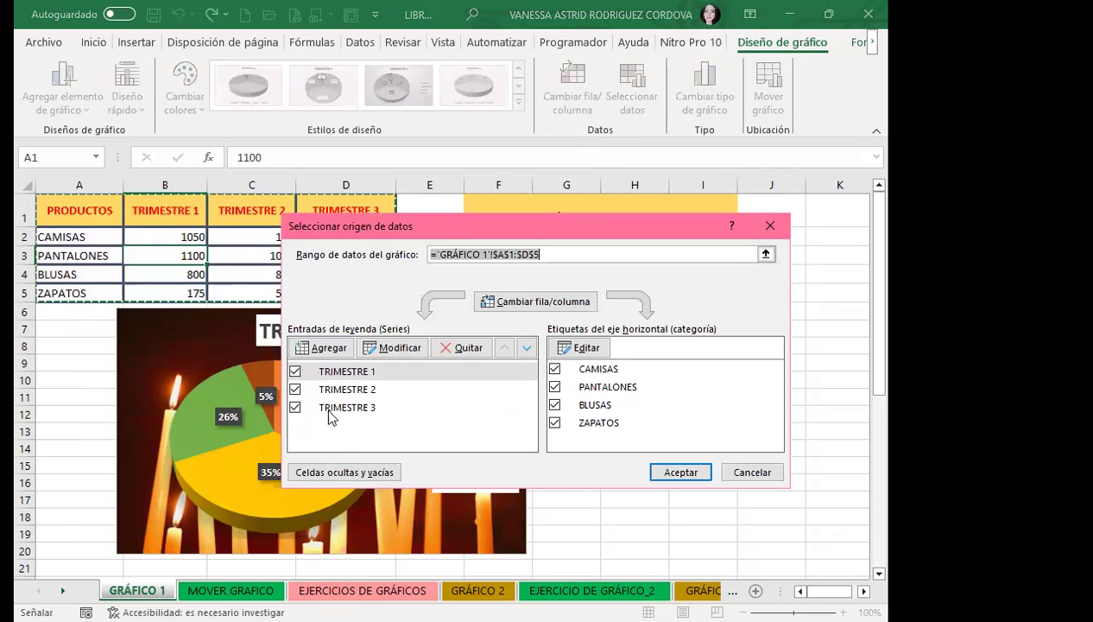
click(295, 371)
click(295, 407)
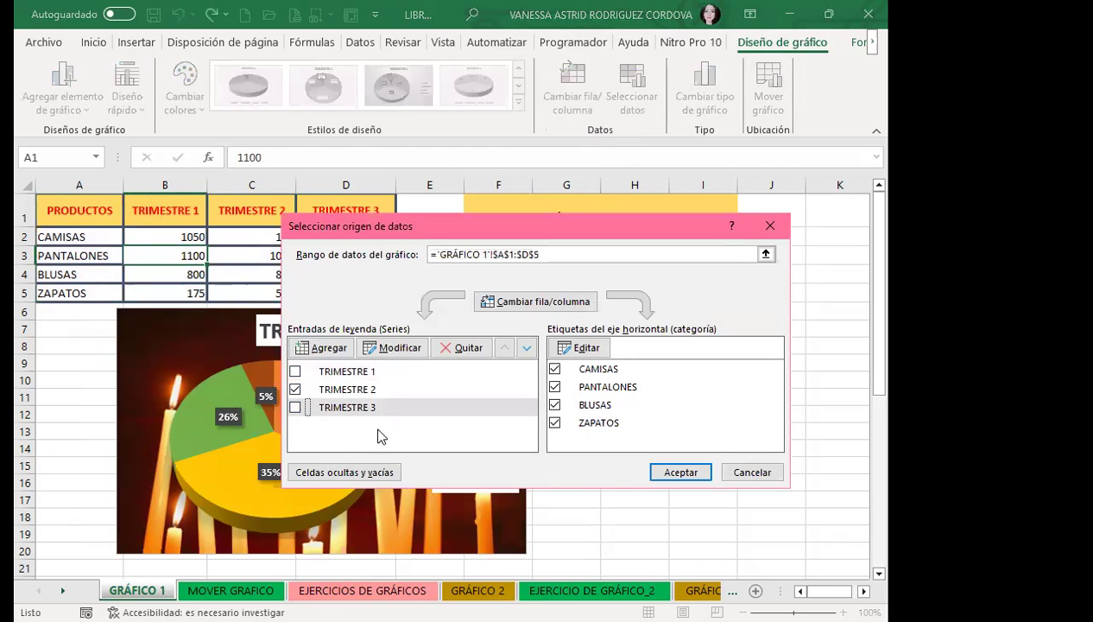
click(670, 472)
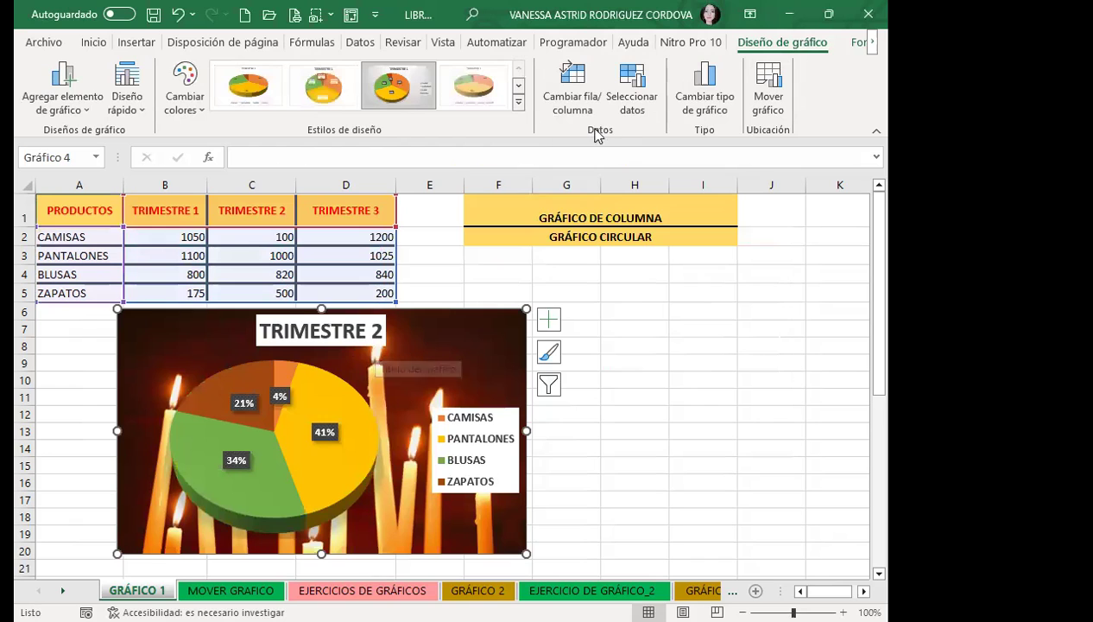
- Change the pie's series to TRIMESTRE 3 only, then select the range A1:B5
click(632, 86)
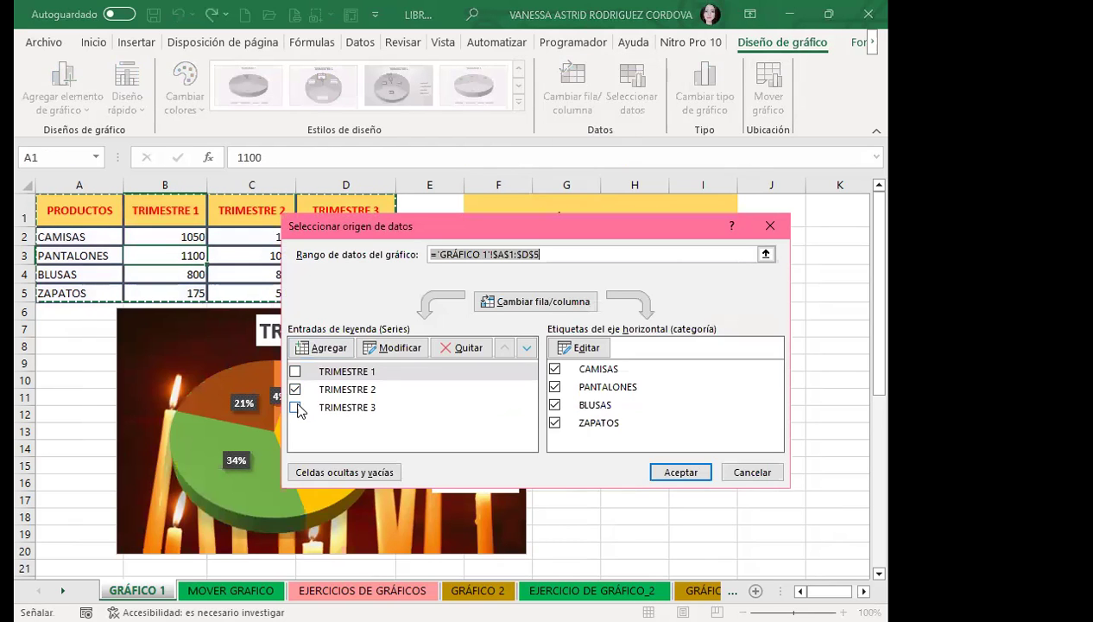
click(294, 407)
click(294, 389)
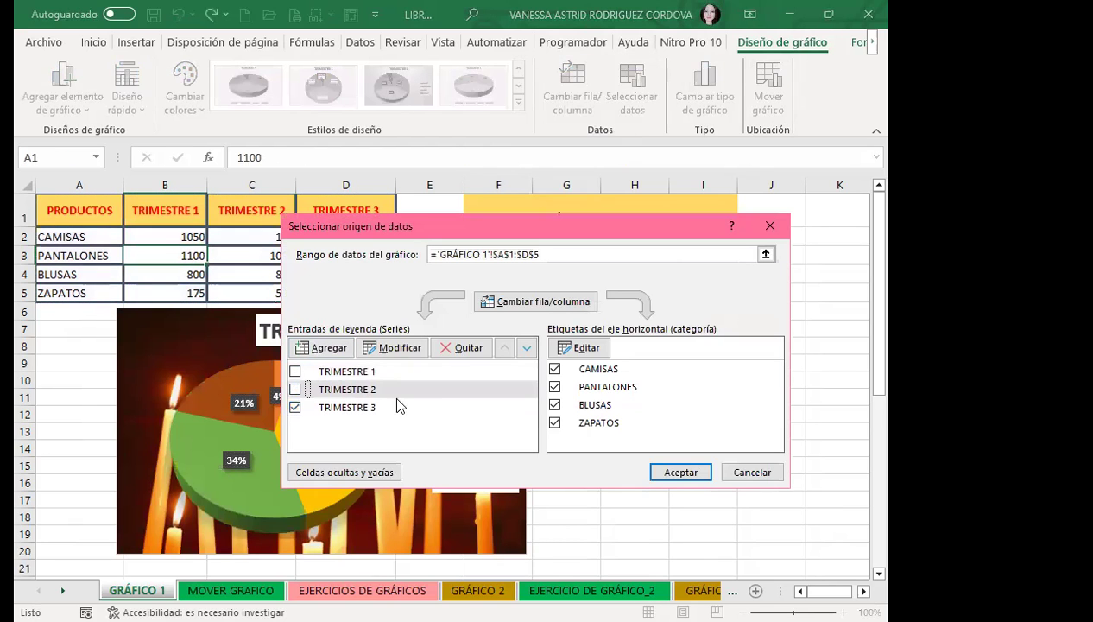
click(676, 471)
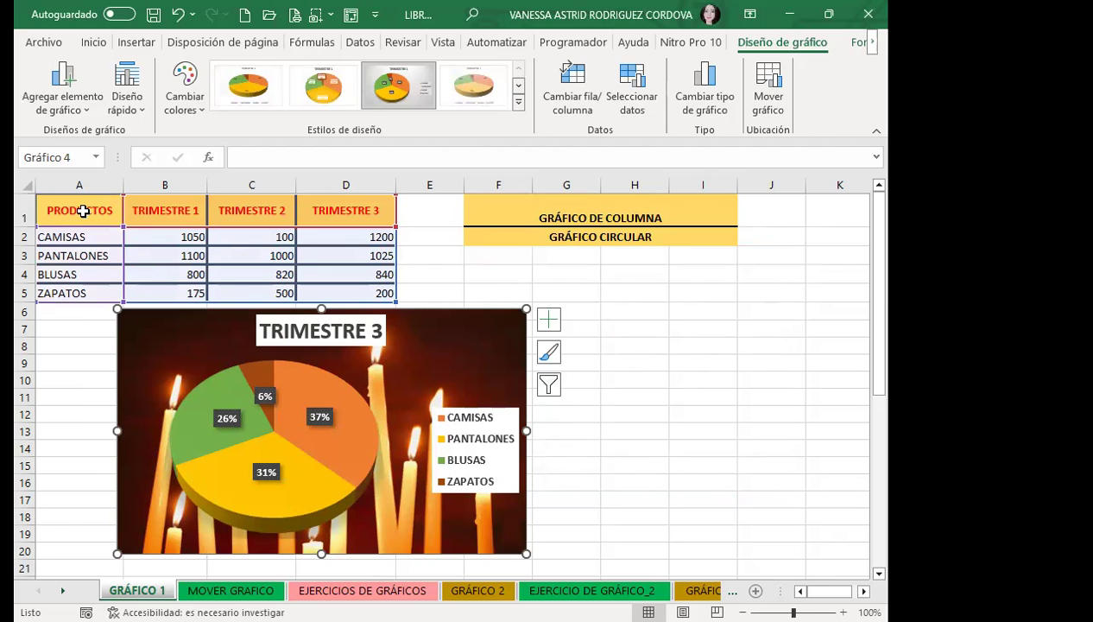
drag(80, 210, 190, 298)
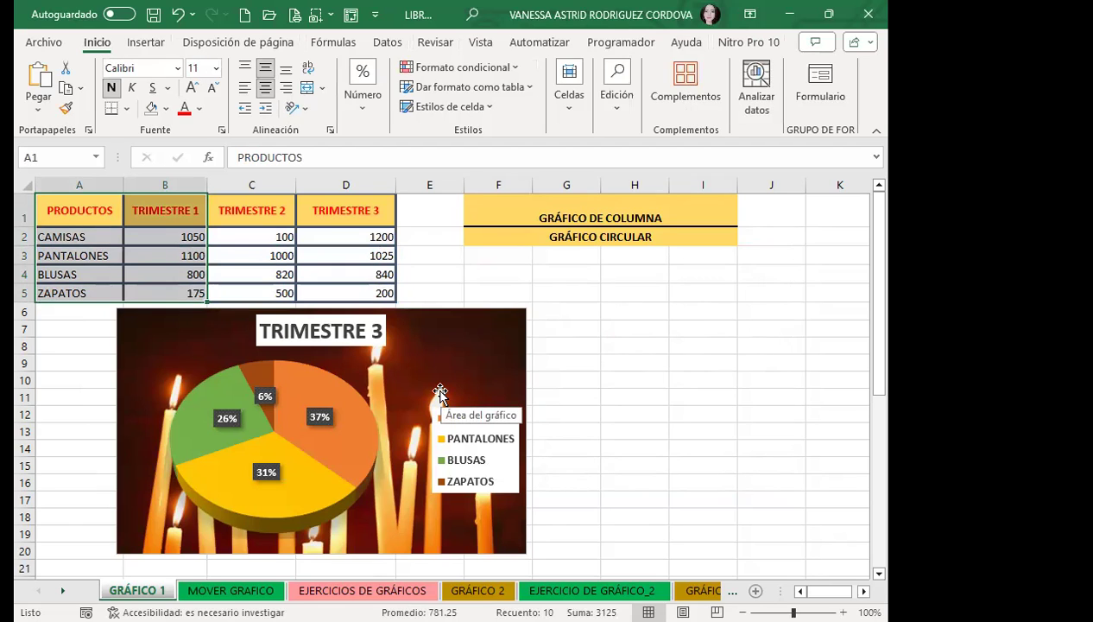
- Re-check TRIMESTRE 1 and TRIMESTRE 2 in Seleccionar datos so the pie shows TRIMESTRE 1
click(459, 342)
click(637, 75)
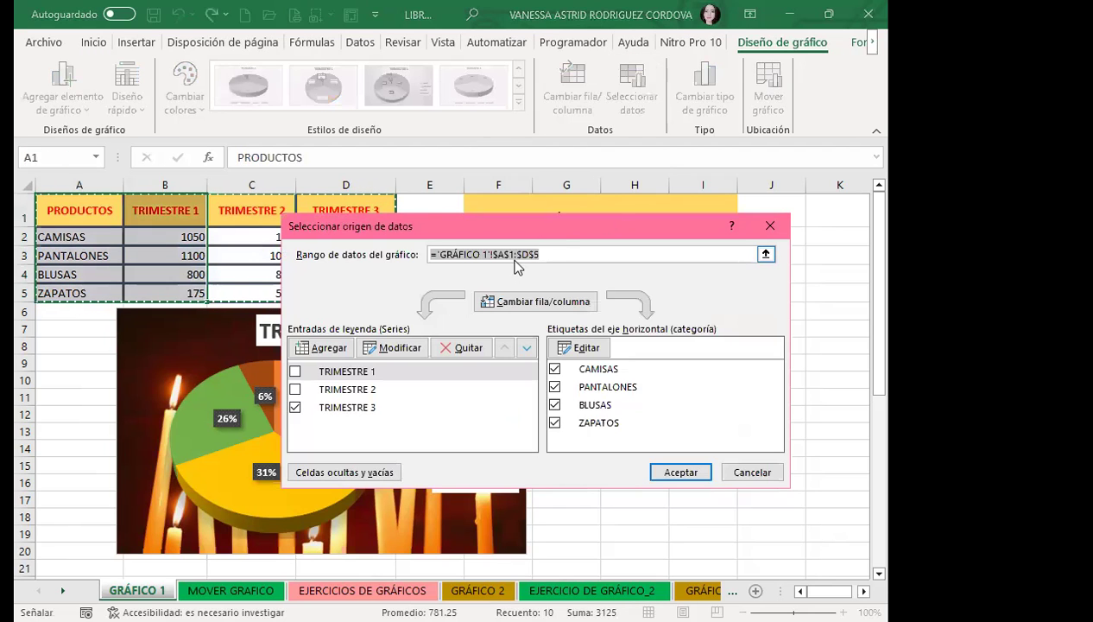
click(294, 371)
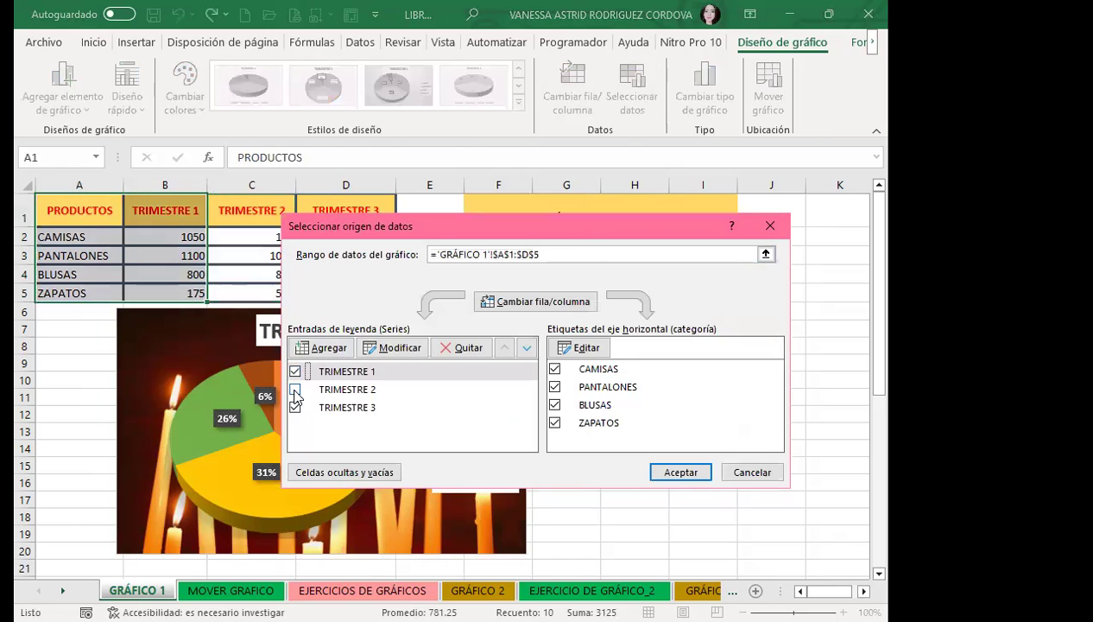
click(295, 390)
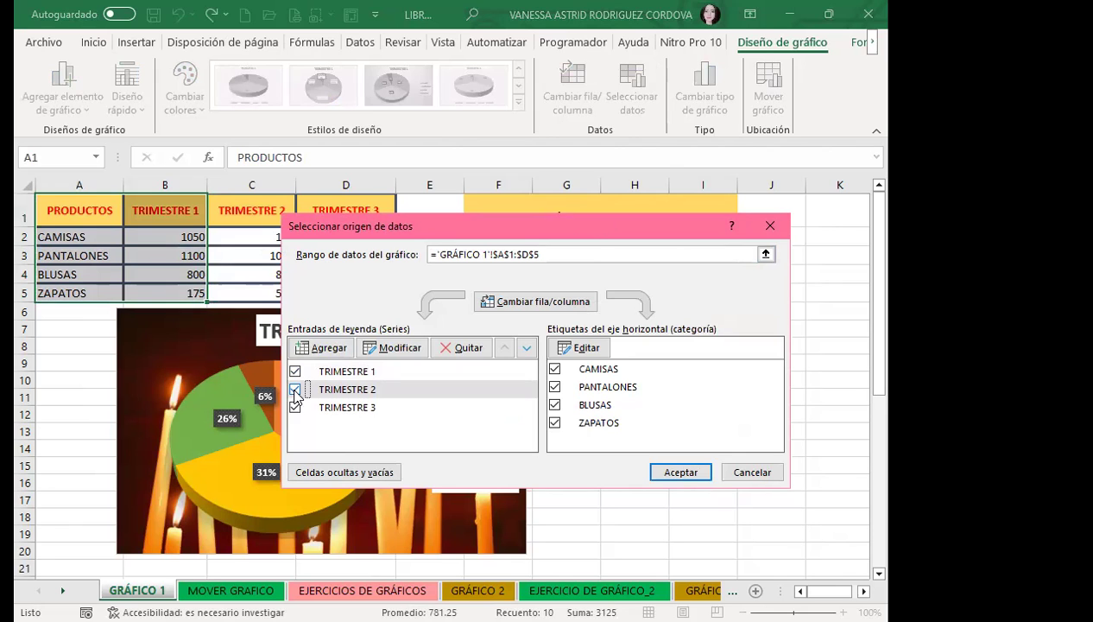
click(683, 472)
- Look at the empty MOVER GRAFICO sheet, then return to GRÁFICO 1
scroll(362, 475, down, 3)
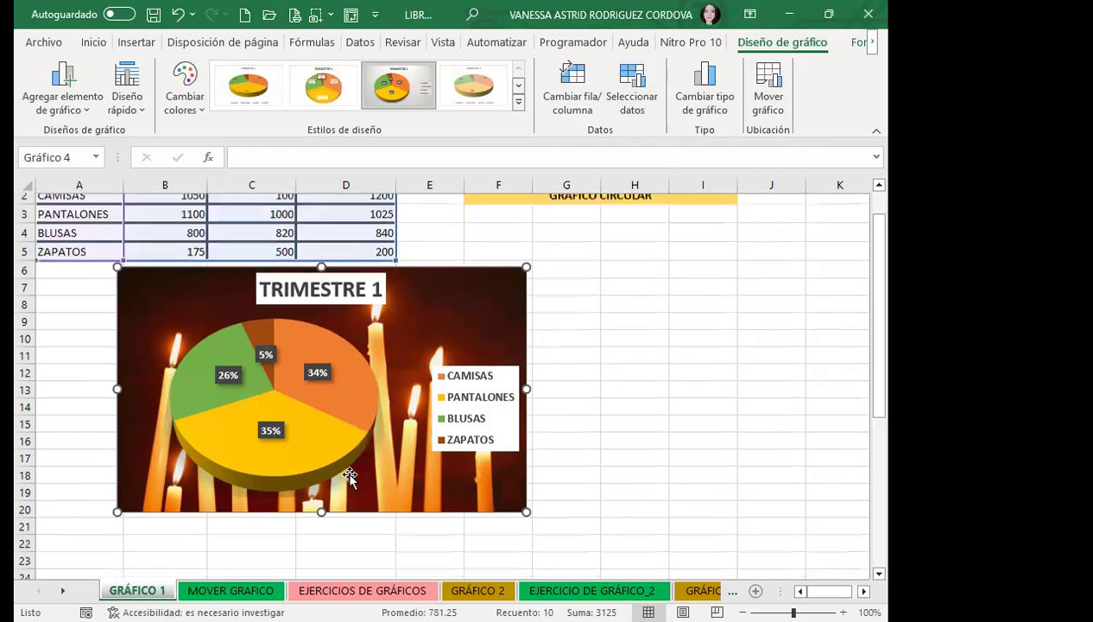
scroll(420, 278, up, 2)
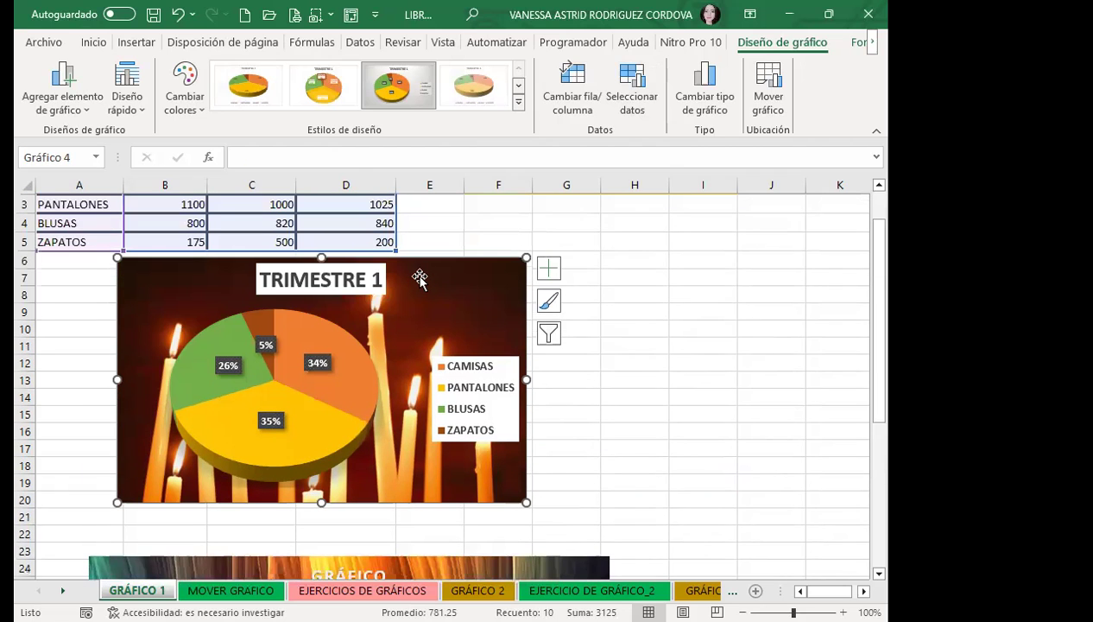
scroll(419, 278, up, 1)
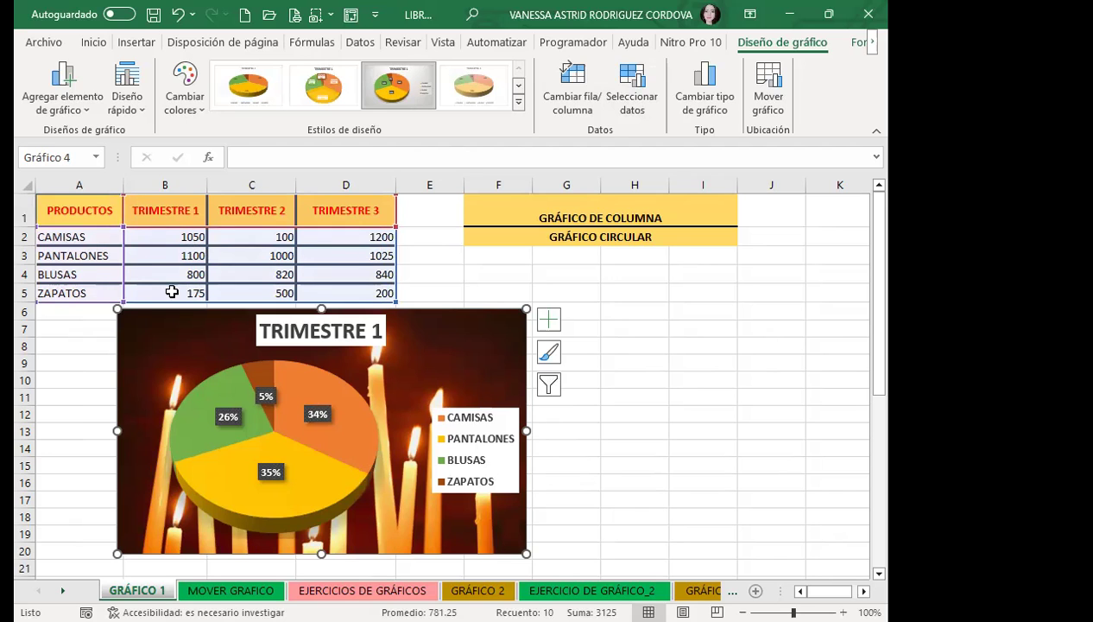
scroll(105, 419, down, 1)
scroll(236, 398, down, 5)
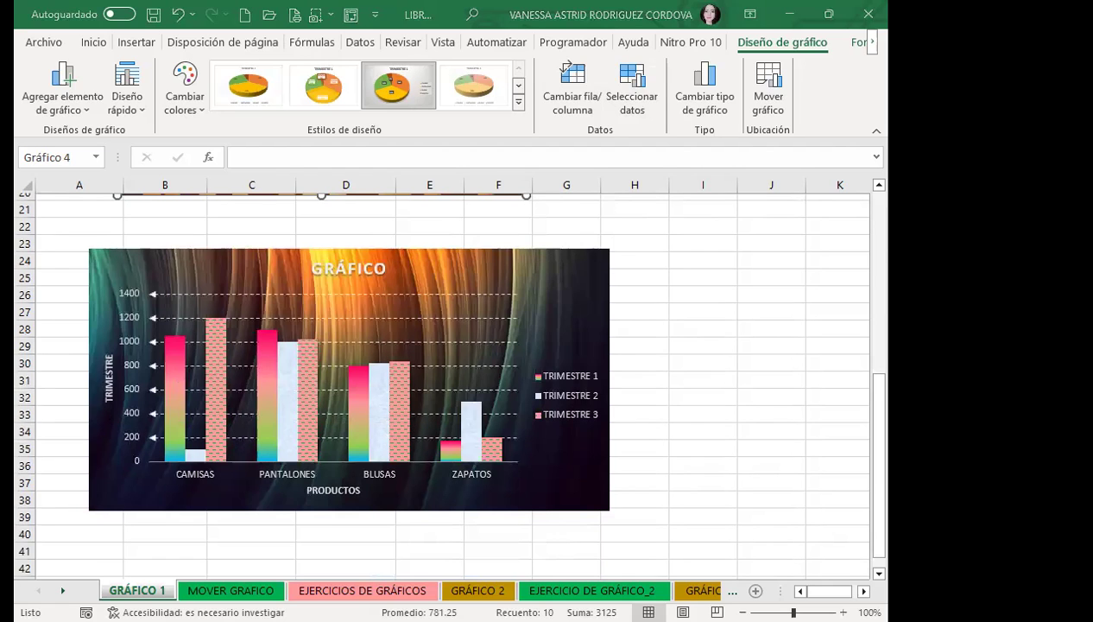
click(216, 590)
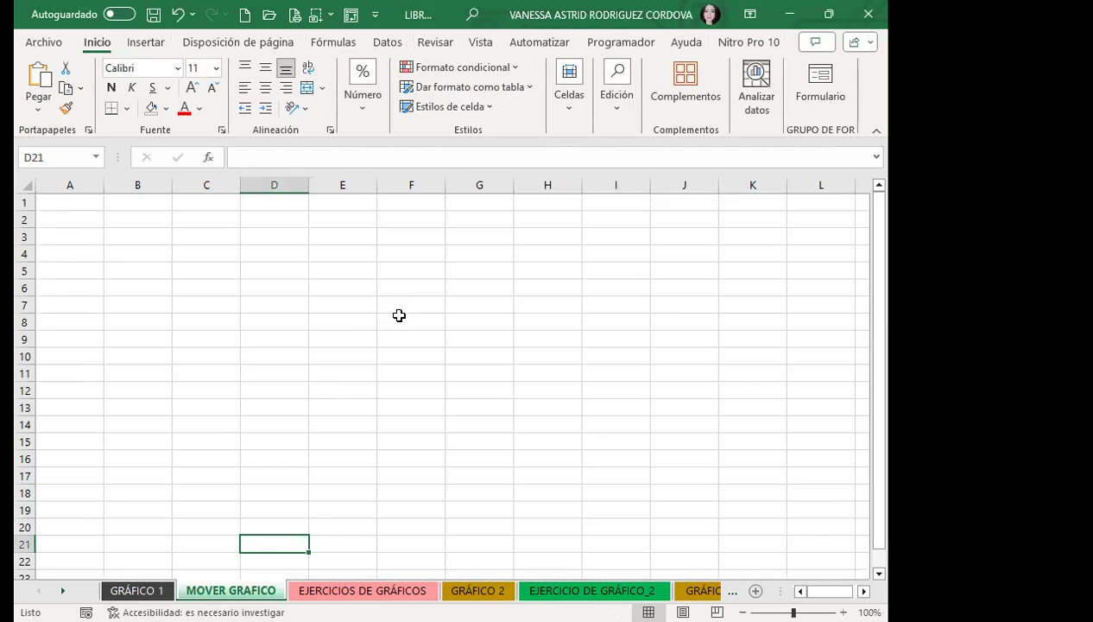
click(149, 588)
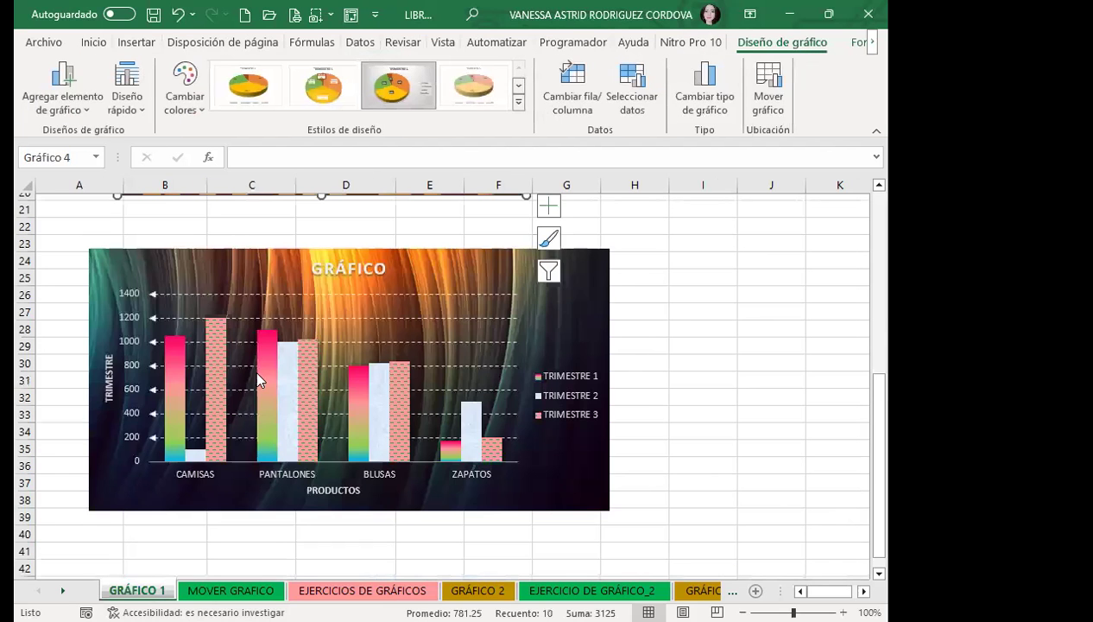
- Drag the pie chart down below the column chart to about rows 45–59
scroll(464, 354, up, 3)
scroll(481, 305, up, 3)
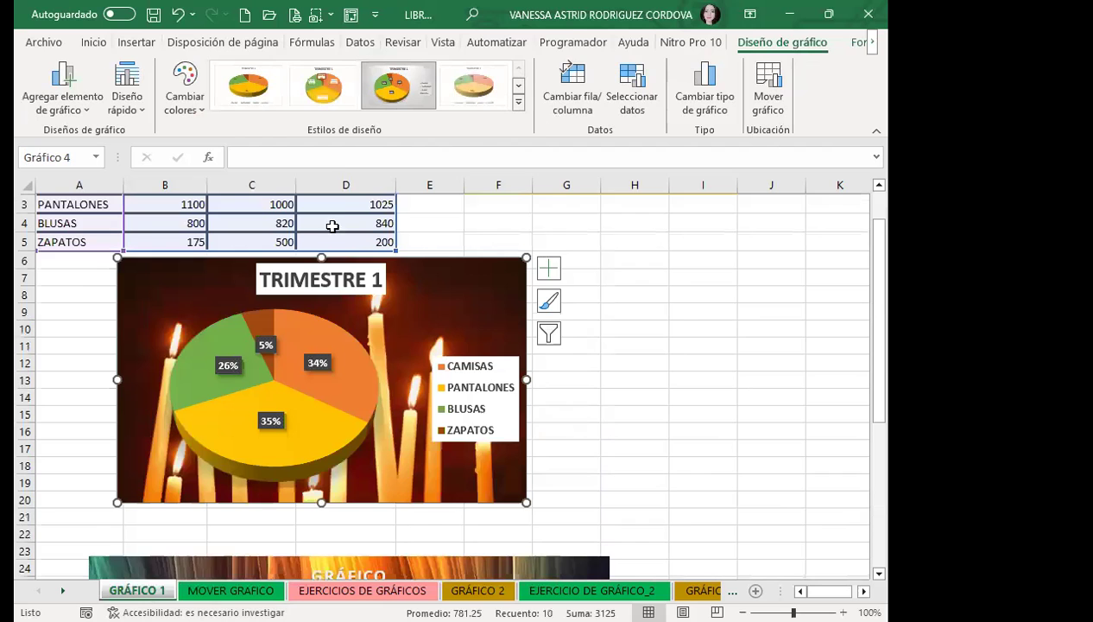
mouse_move(514, 292)
mouse_down()
mouse_move(722, 313)
mouse_move(720, 480)
mouse_up()
scroll(703, 300, down, 4)
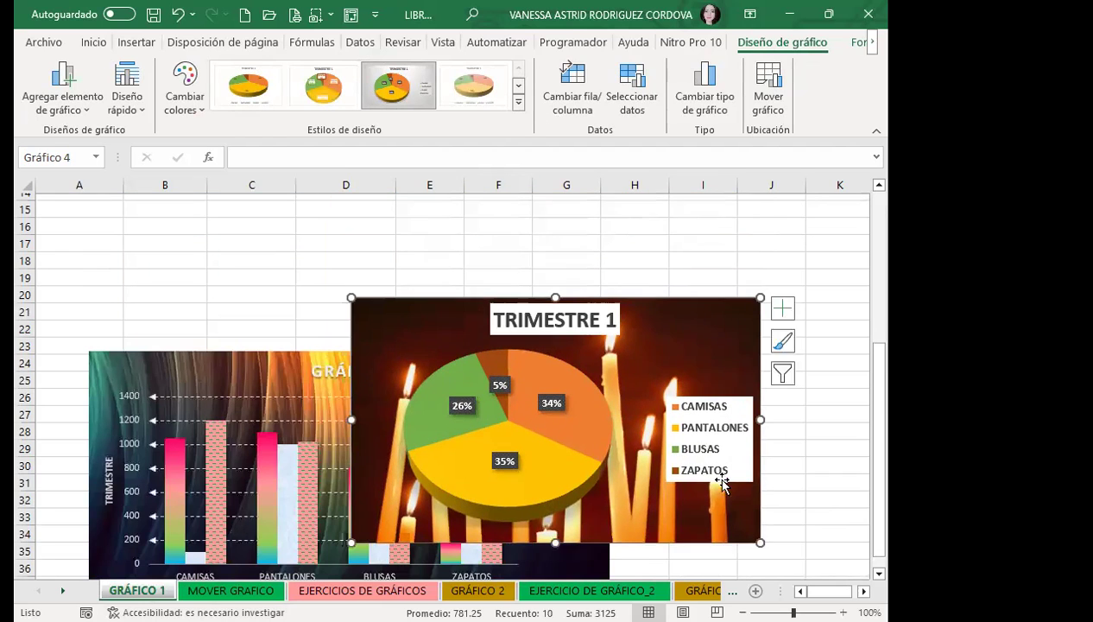
scroll(720, 385, down, 3)
drag(720, 385, 722, 441)
scroll(721, 415, down, 5)
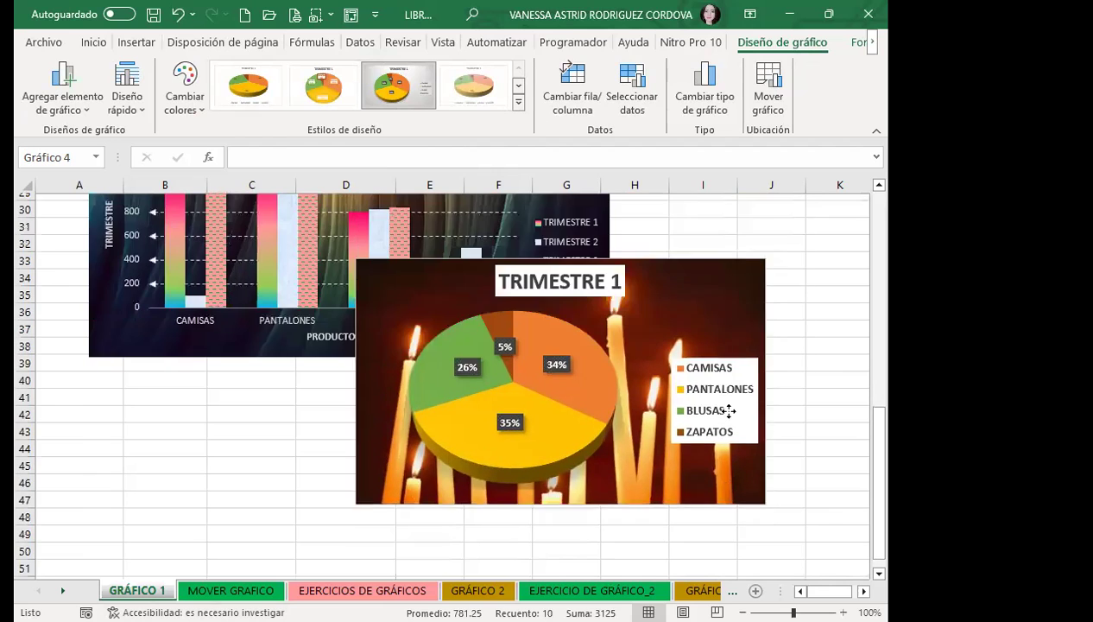
drag(715, 346, 708, 432)
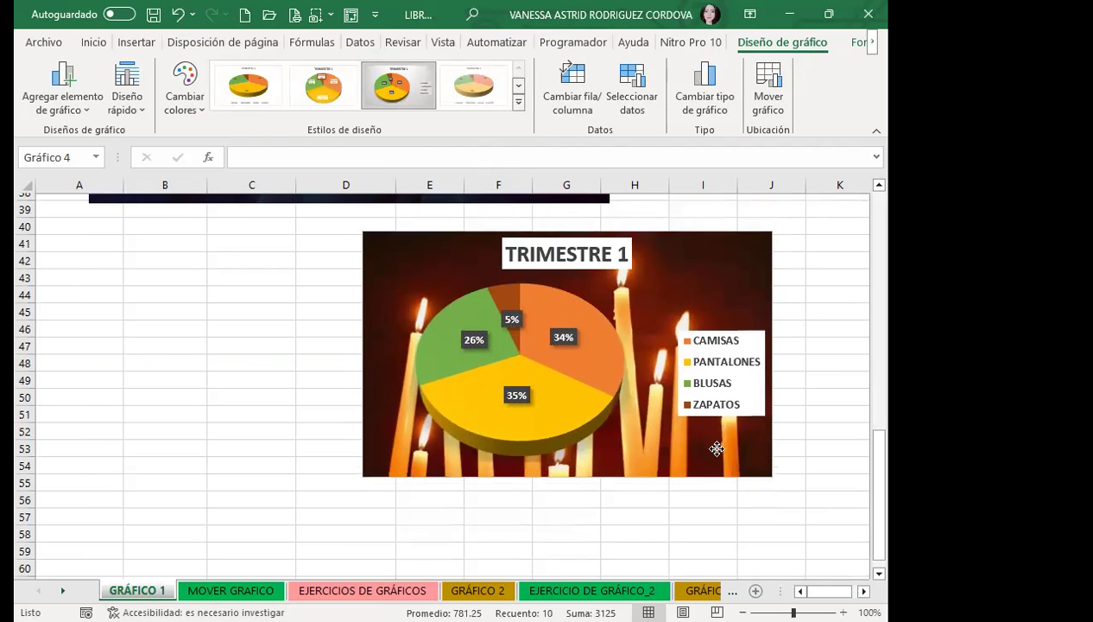
scroll(708, 432, down, 2)
drag(706, 361, 682, 436)
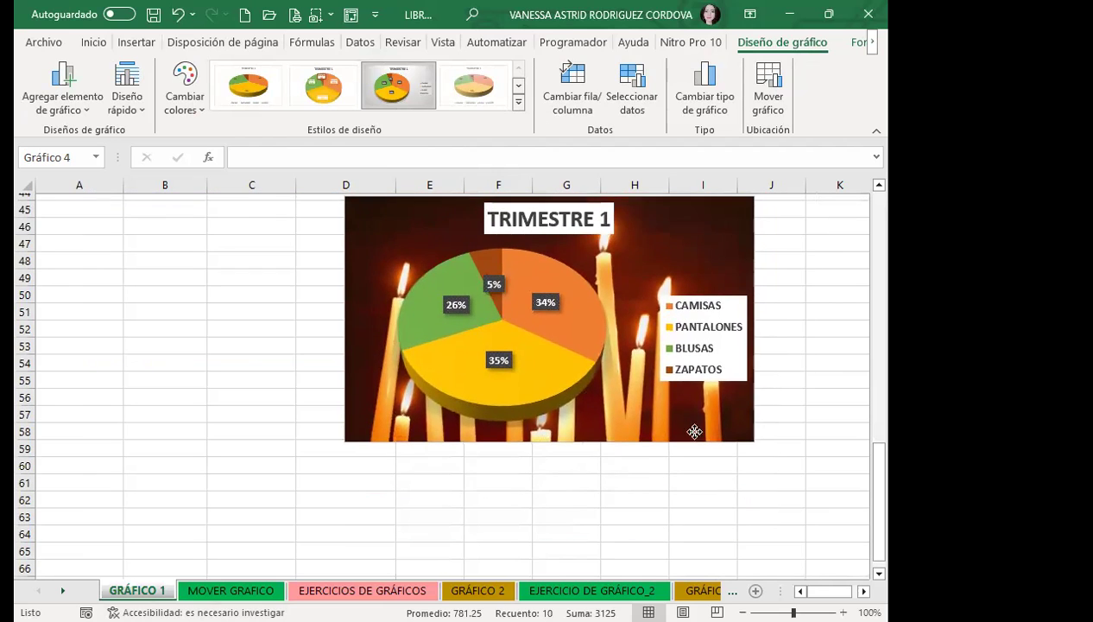
scroll(63, 317, up, 1)
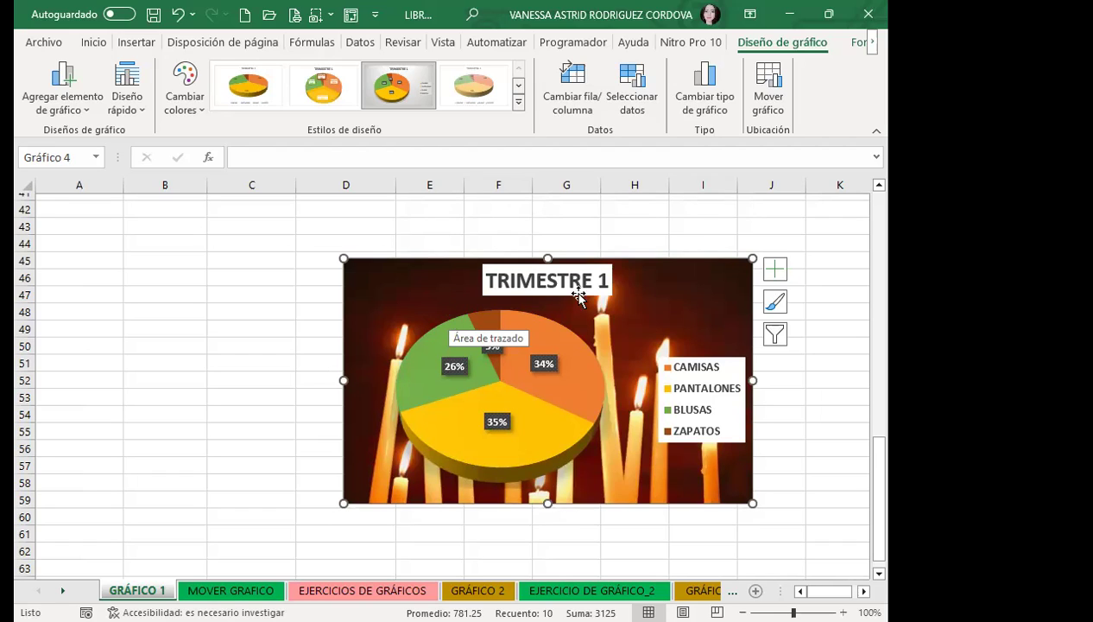
- Use Mover gráfico to place the pie chart as an object on the MOVER GRAFICO sheet
click(770, 104)
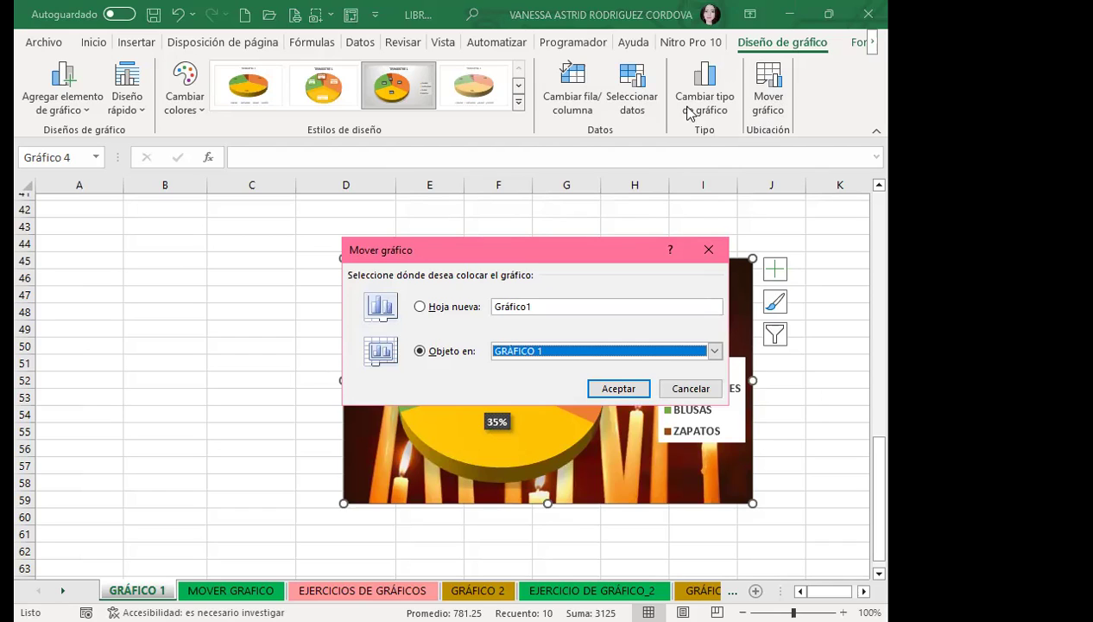
drag(457, 249, 428, 192)
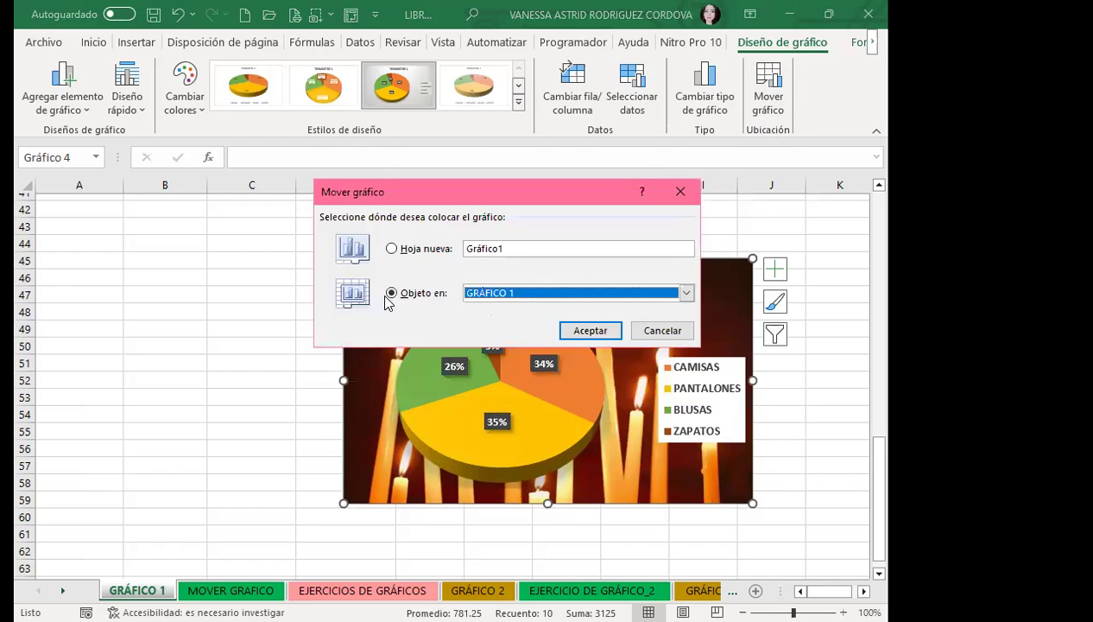
click(547, 294)
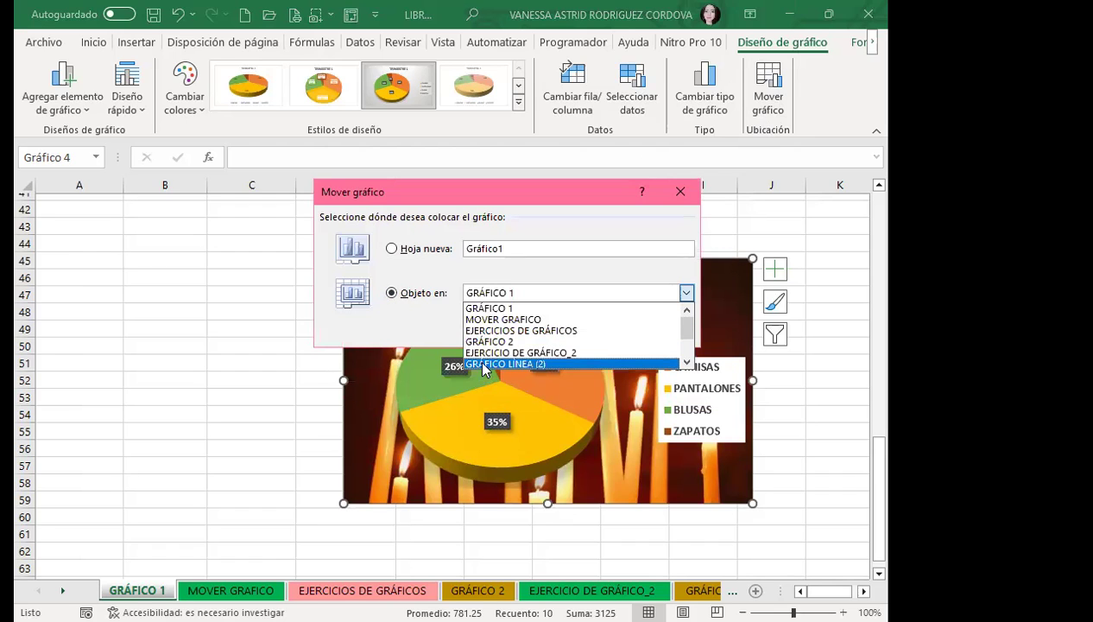
click(486, 320)
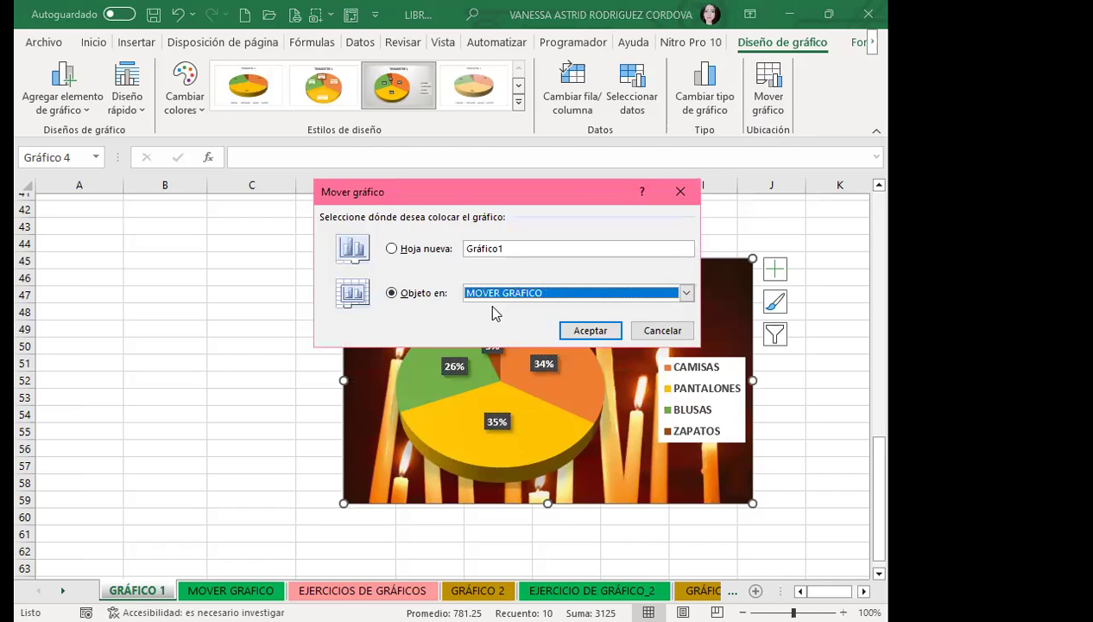
click(582, 335)
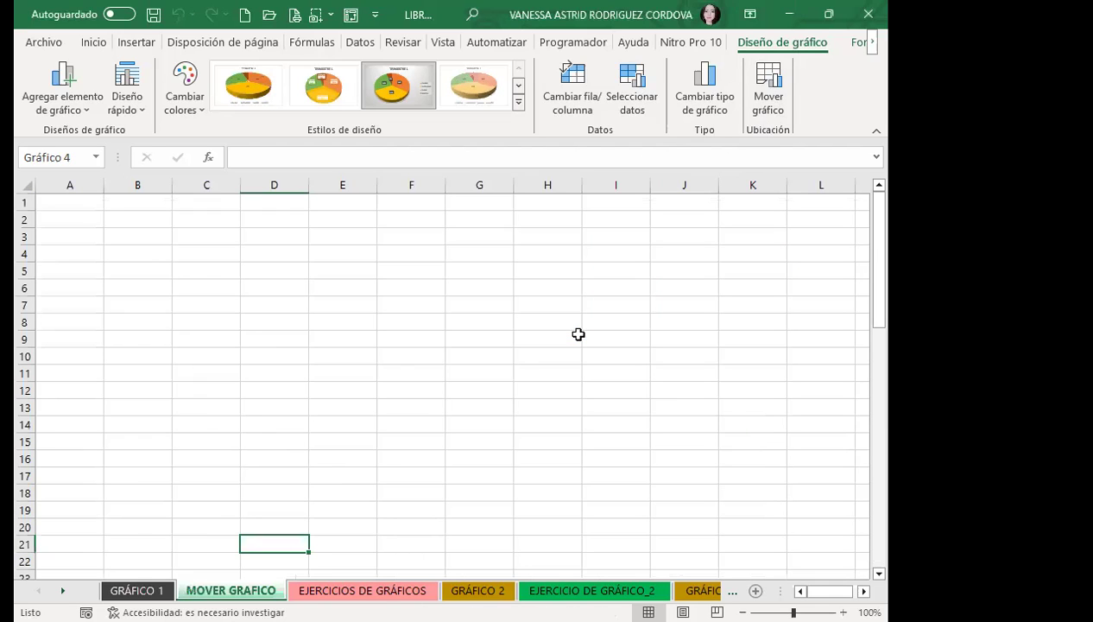
click(535, 354)
scroll(518, 388, down, 8)
scroll(531, 416, down, 8)
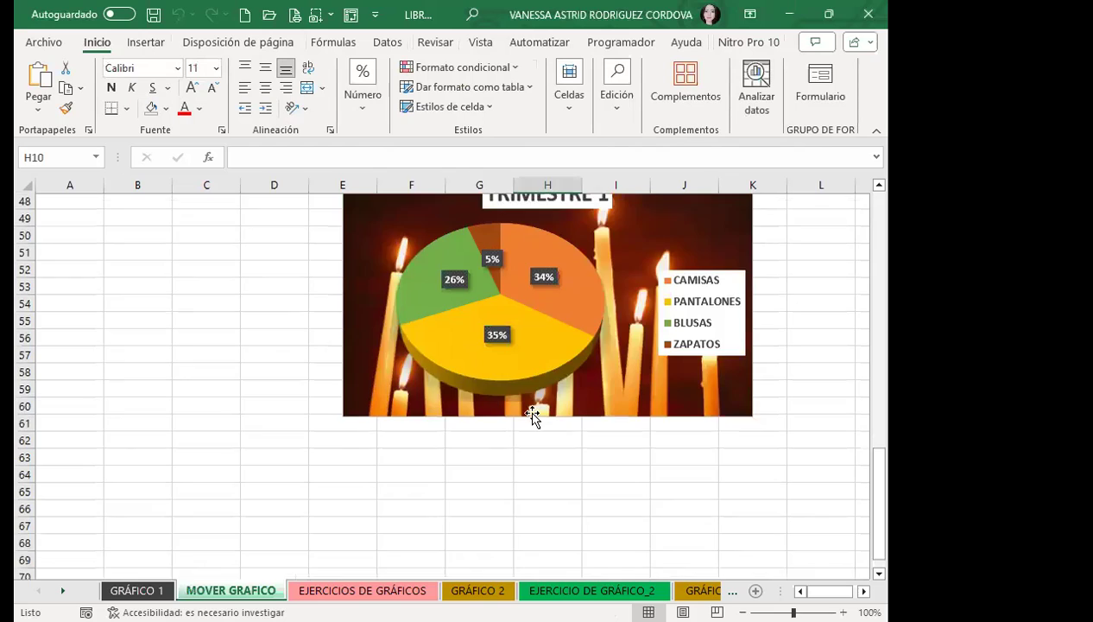
scroll(532, 416, up, 3)
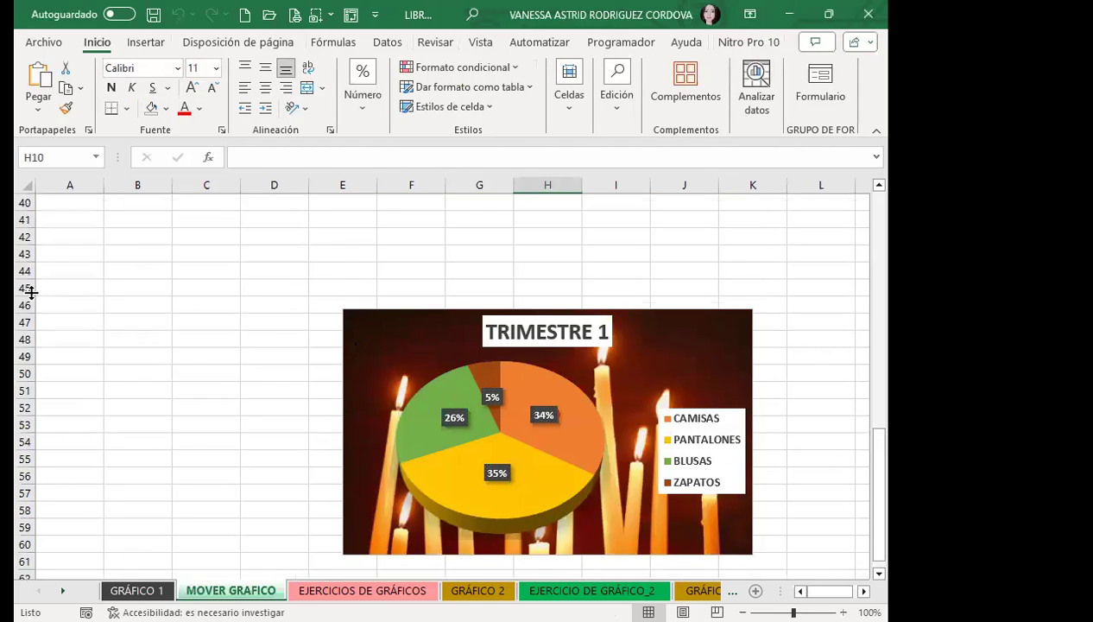
click(699, 361)
scroll(700, 361, up, 3)
scroll(605, 354, up, 10)
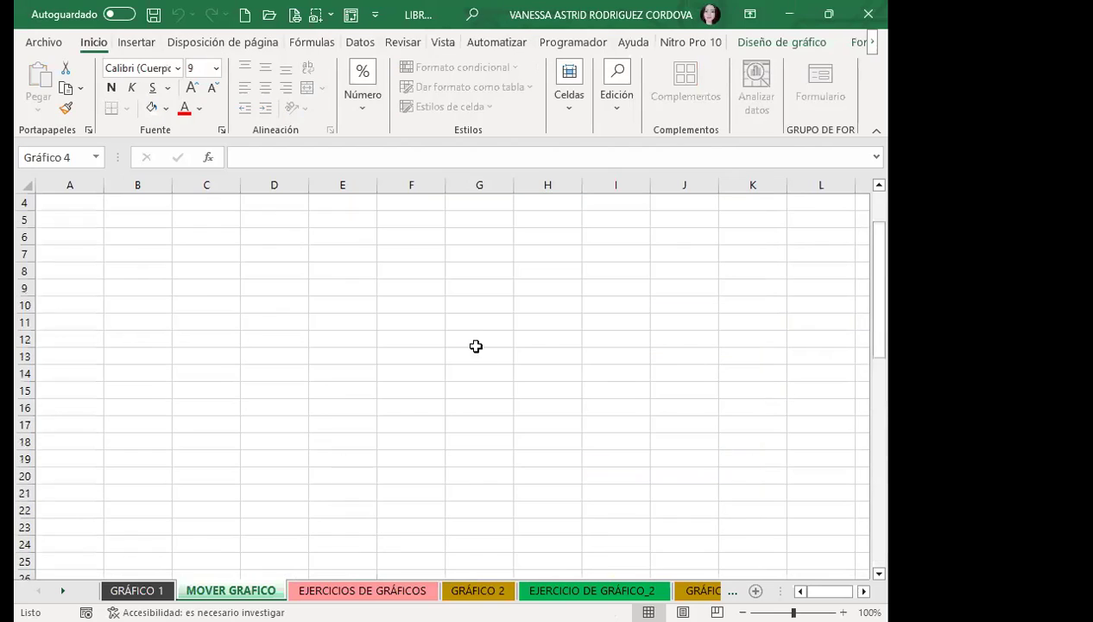
click(456, 318)
click(328, 316)
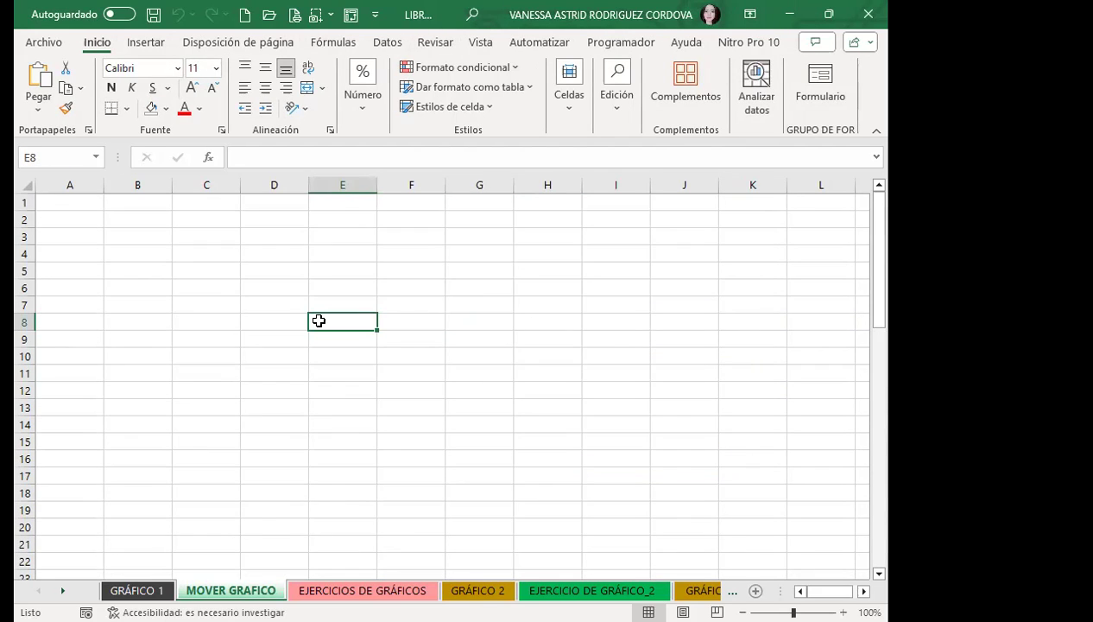
click(139, 588)
scroll(427, 369, down, 4)
scroll(426, 369, up, 11)
scroll(427, 369, up, 4)
scroll(427, 367, down, 3)
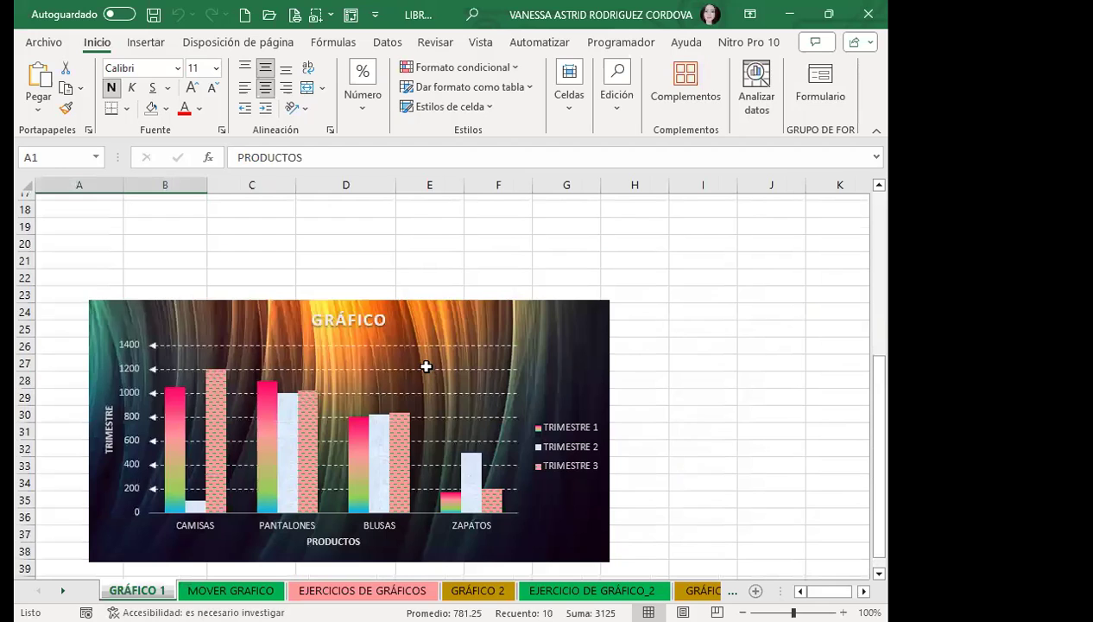
scroll(455, 394, down, 3)
scroll(456, 394, down, 11)
scroll(456, 394, down, 6)
scroll(456, 394, down, 8)
scroll(456, 394, down, 6)
scroll(456, 394, down, 9)
scroll(455, 392, up, 11)
scroll(455, 392, up, 11)
scroll(455, 392, up, 12)
scroll(466, 395, up, 5)
scroll(469, 398, up, 4)
scroll(436, 311, down, 4)
scroll(322, 386, down, 4)
click(304, 380)
click(447, 312)
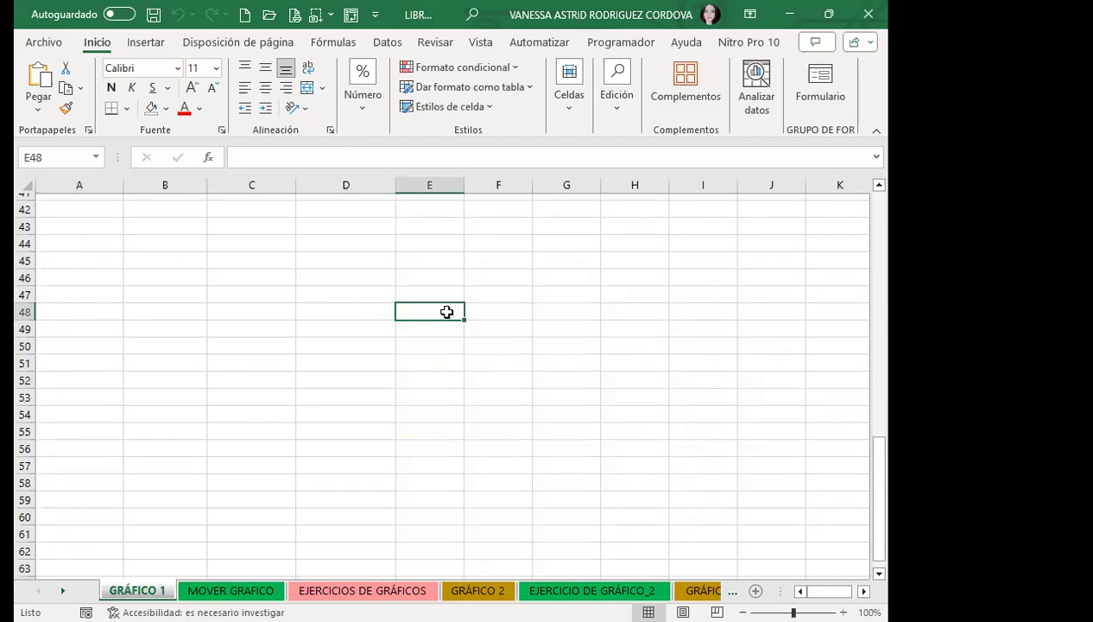
key(ctrl+Page_Down)
scroll(471, 357, down, 5)
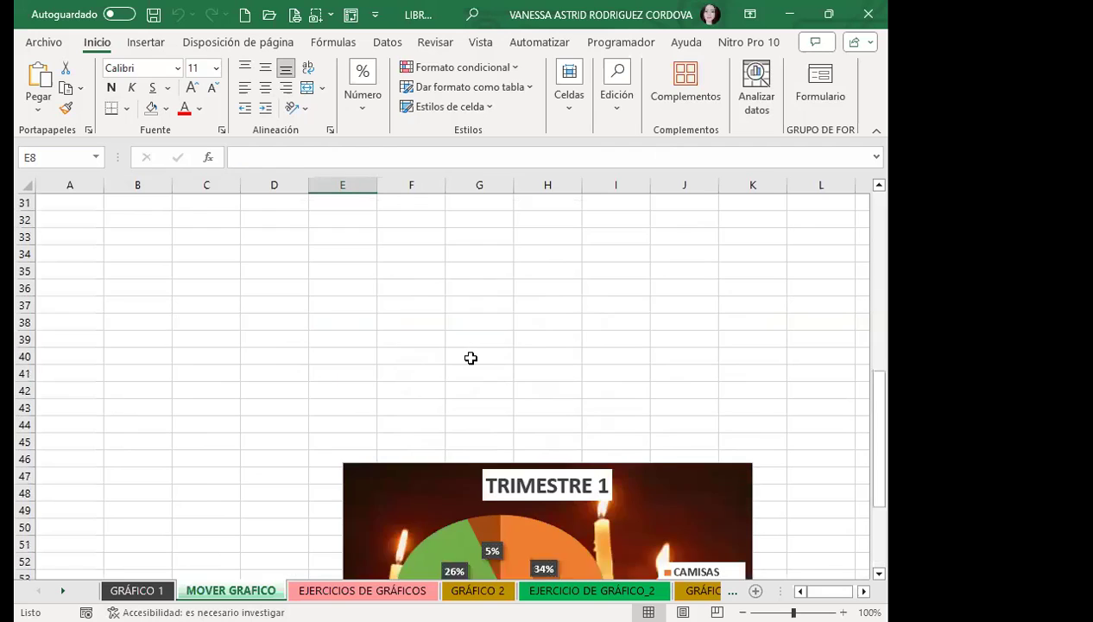
scroll(471, 357, down, 4)
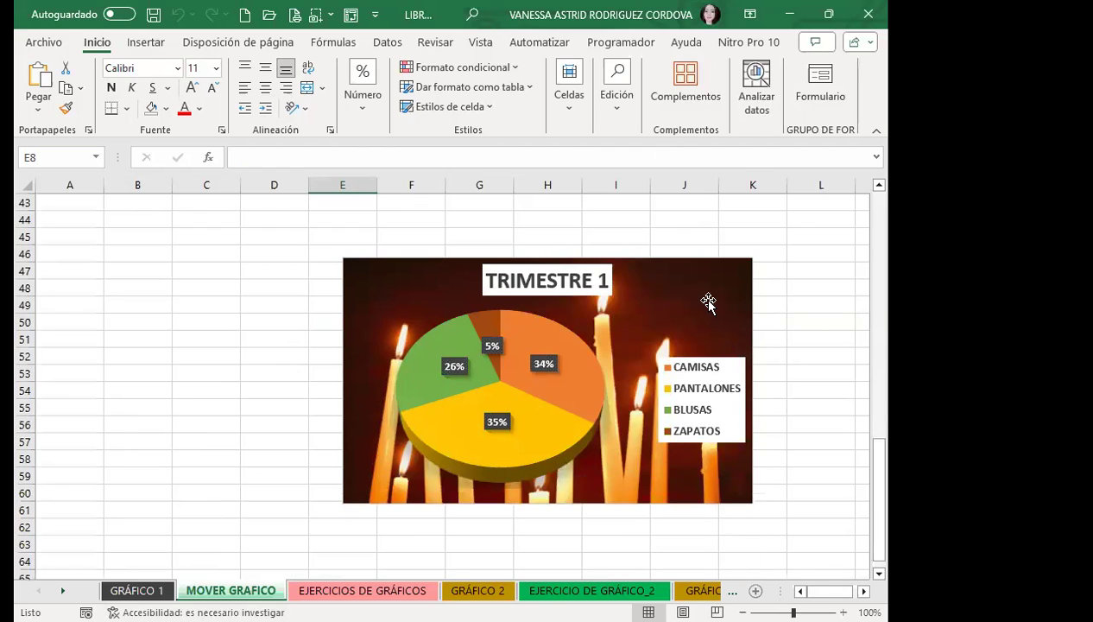
- Nudge the pie chart slightly up and left on the MOVER GRAFICO sheet
drag(720, 326, 708, 302)
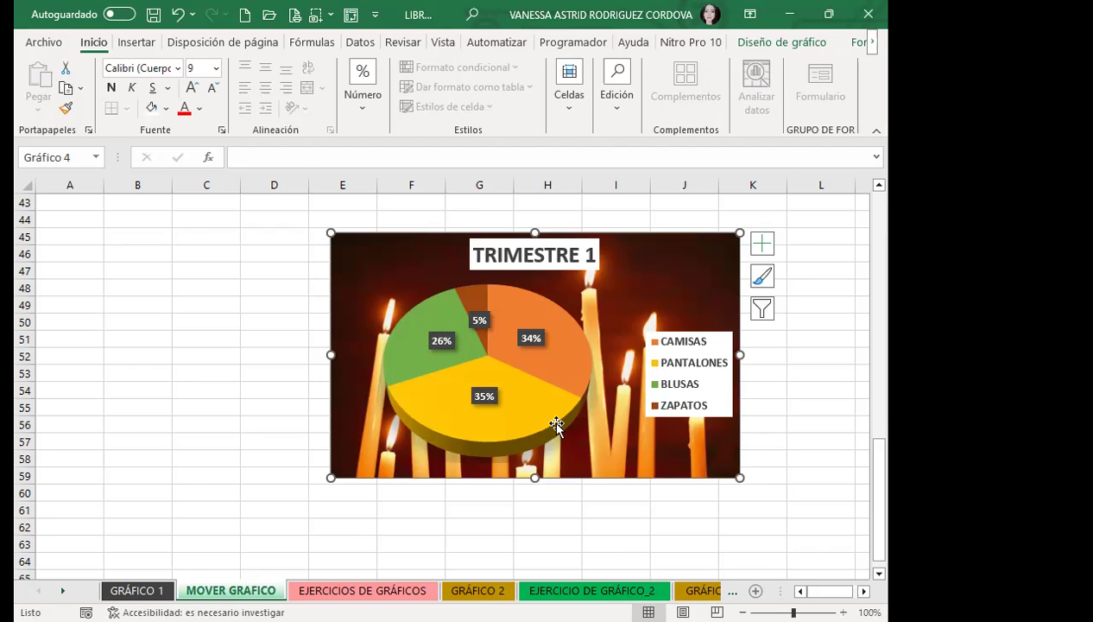
drag(555, 425, 556, 425)
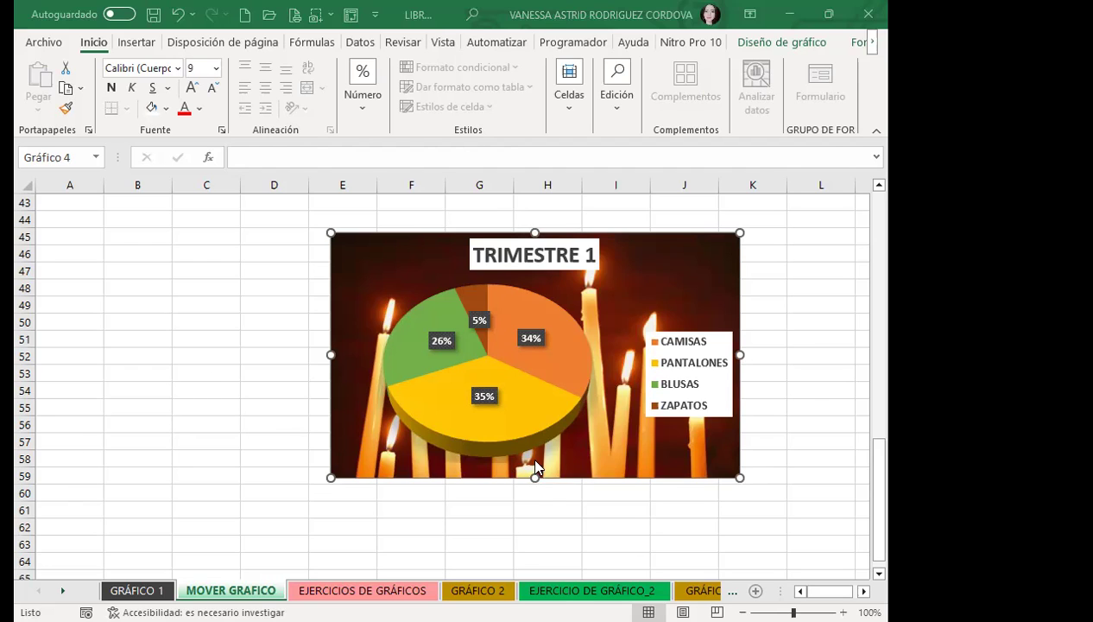
- On the EJERCICIOS DE GRÁFICOS sheet, insert a clustered column chart from the NOTAS table
click(334, 591)
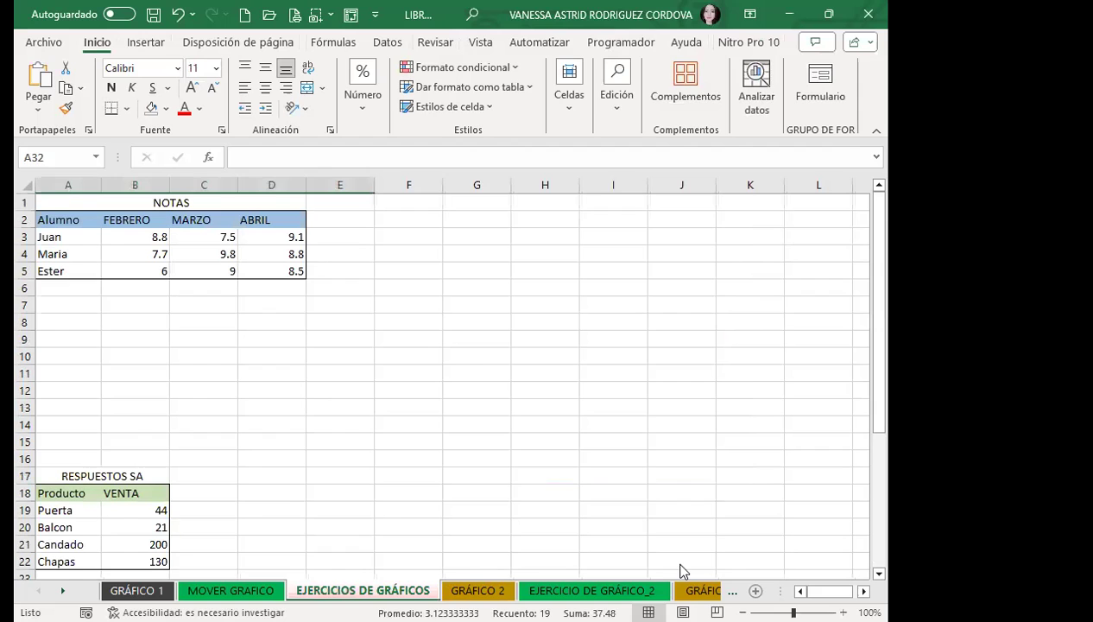
click(69, 220)
click(147, 50)
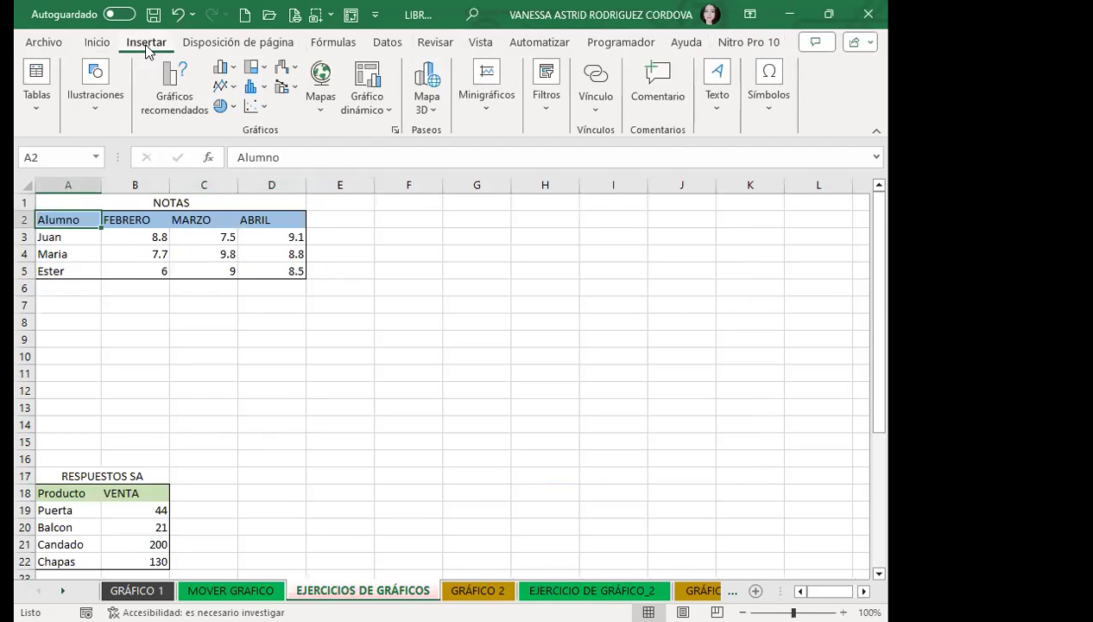
click(234, 76)
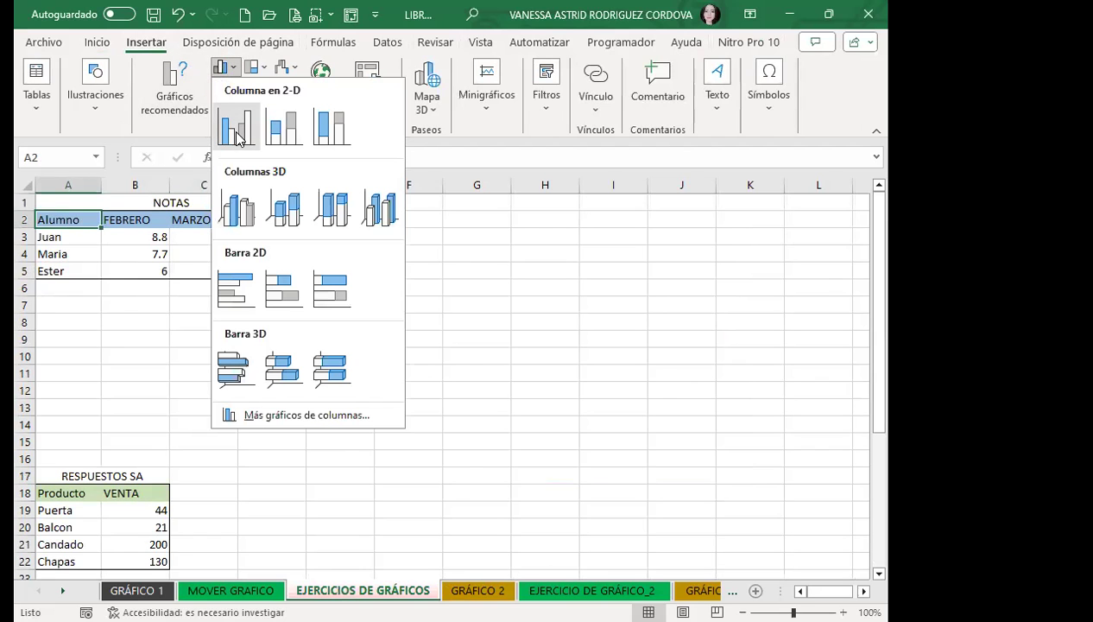
click(478, 249)
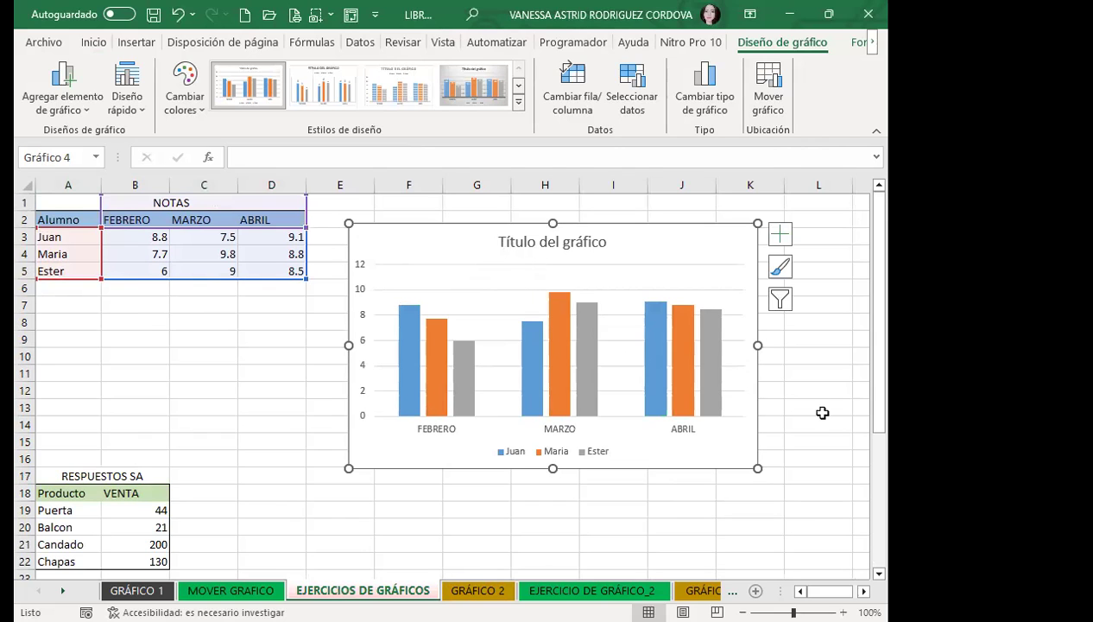
- Shrink the NOTAS chart, nudge it up, and make it taller
drag(758, 467, 673, 365)
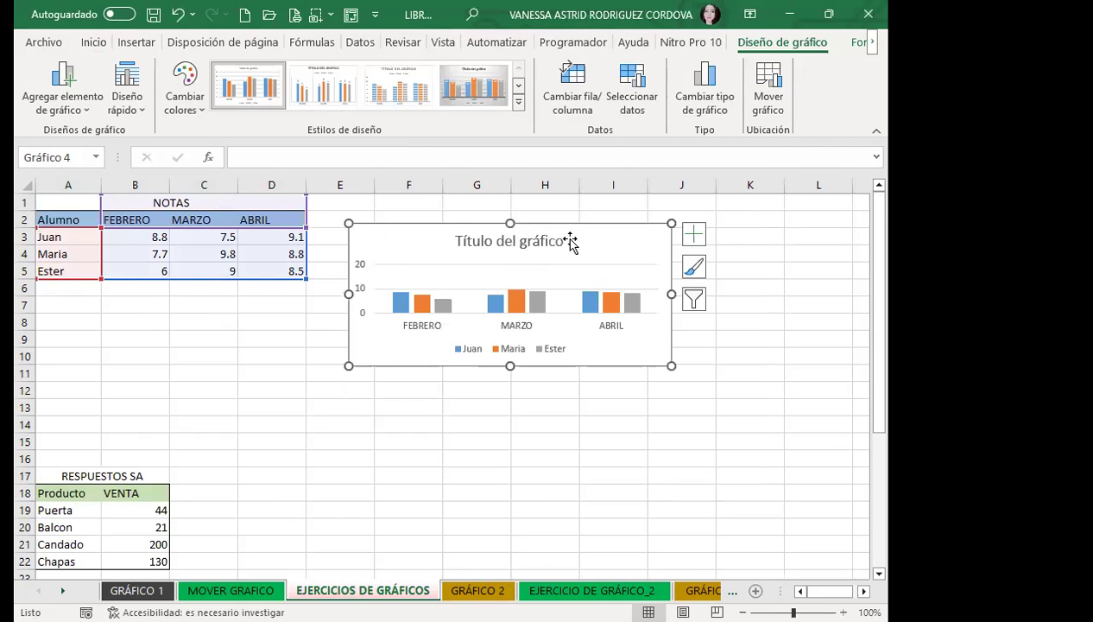
drag(588, 242, 587, 221)
drag(512, 343, 512, 372)
- Apply the dark chart style with value labels to the NOTAS chart
click(478, 97)
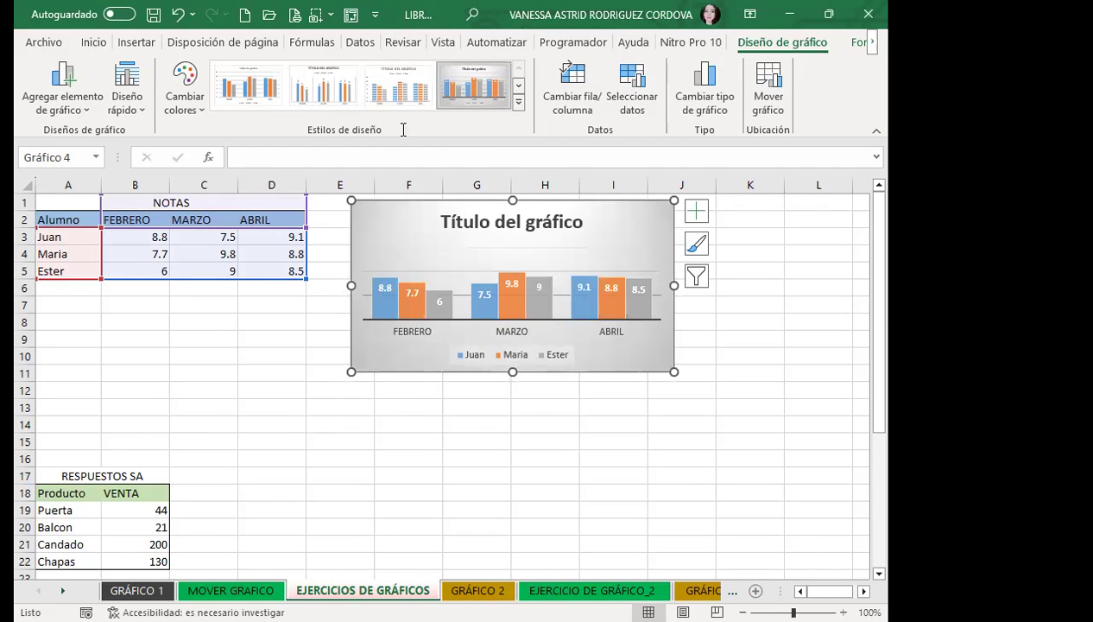
click(517, 104)
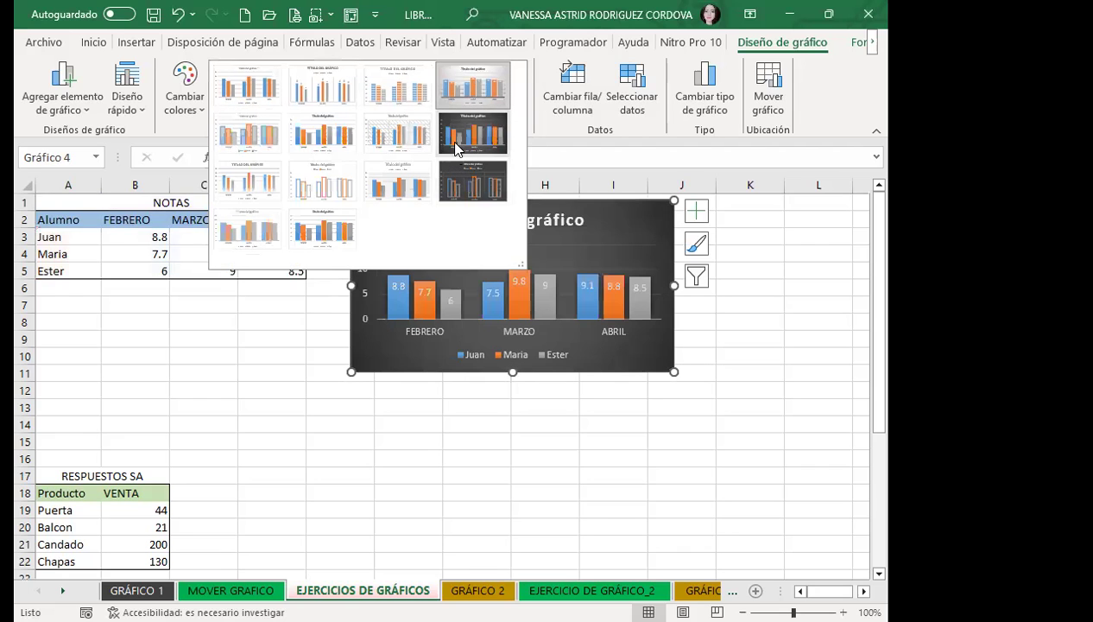
click(456, 148)
scroll(136, 429, down, 2)
click(134, 425)
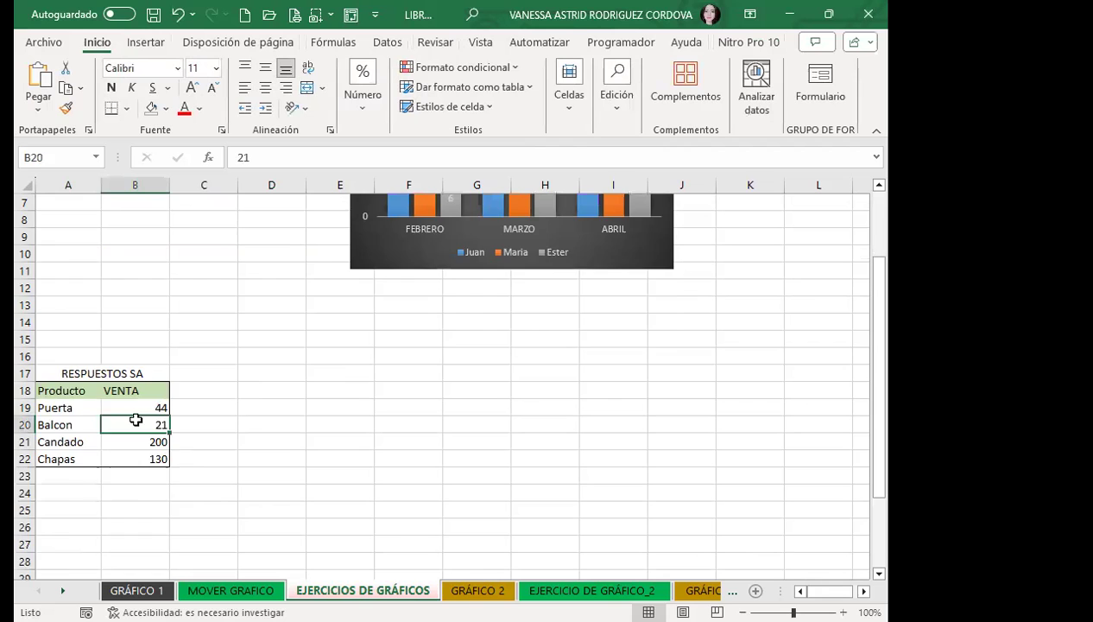
scroll(134, 380, up, 2)
scroll(143, 380, down, 4)
scroll(139, 432, down, 2)
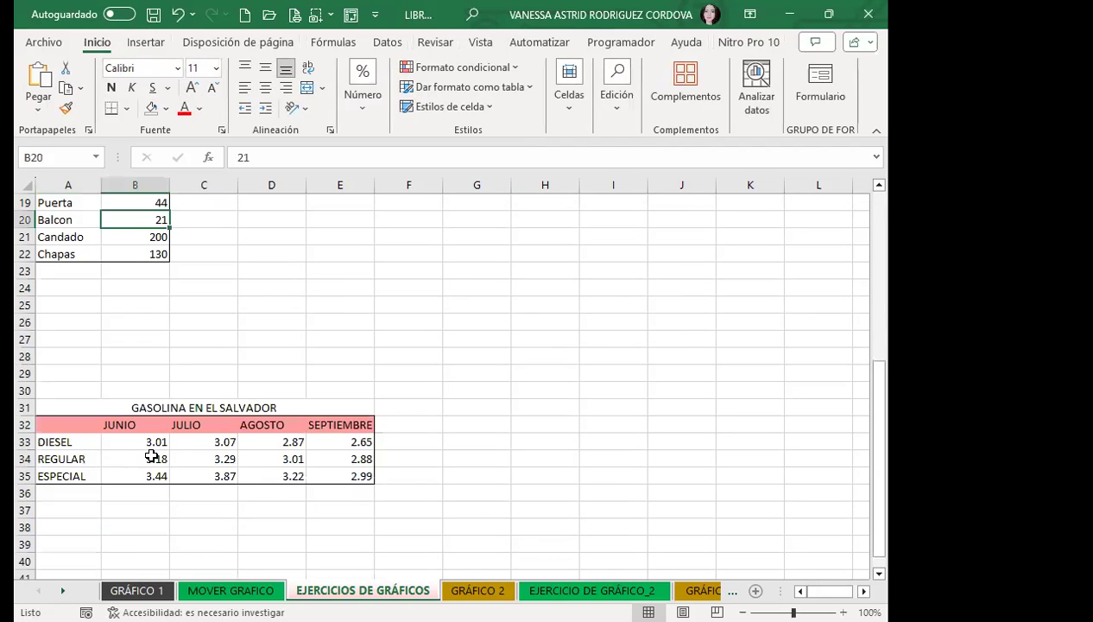
scroll(152, 449, up, 6)
scroll(138, 449, down, 1)
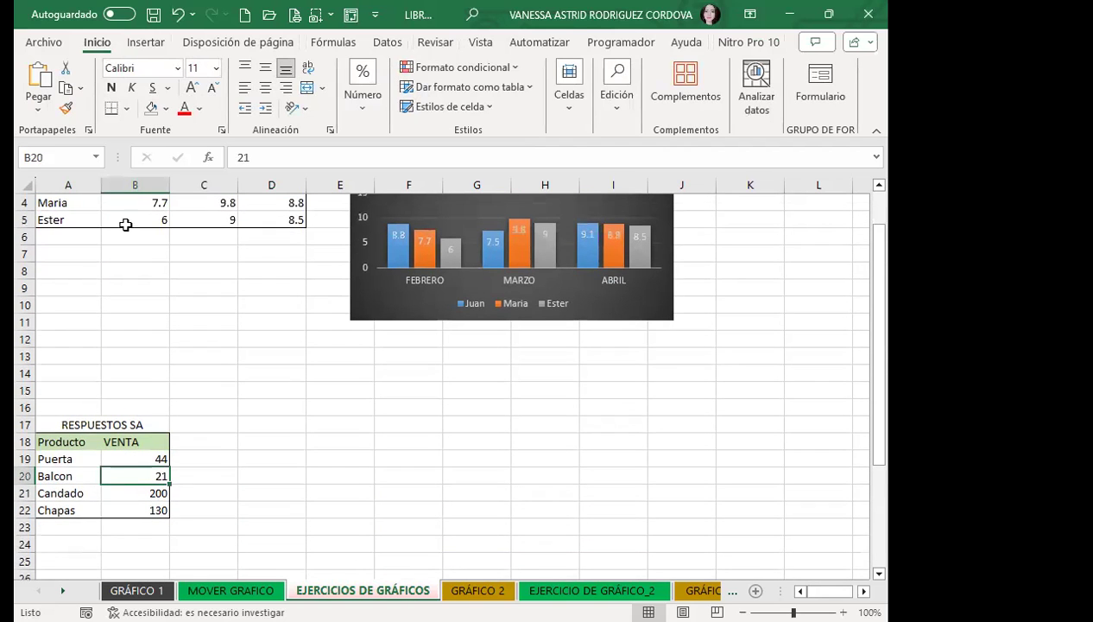
- Insert a 3-D RESPUESTOS SA pie below the column chart, with a percentage and side-legend layout
click(146, 42)
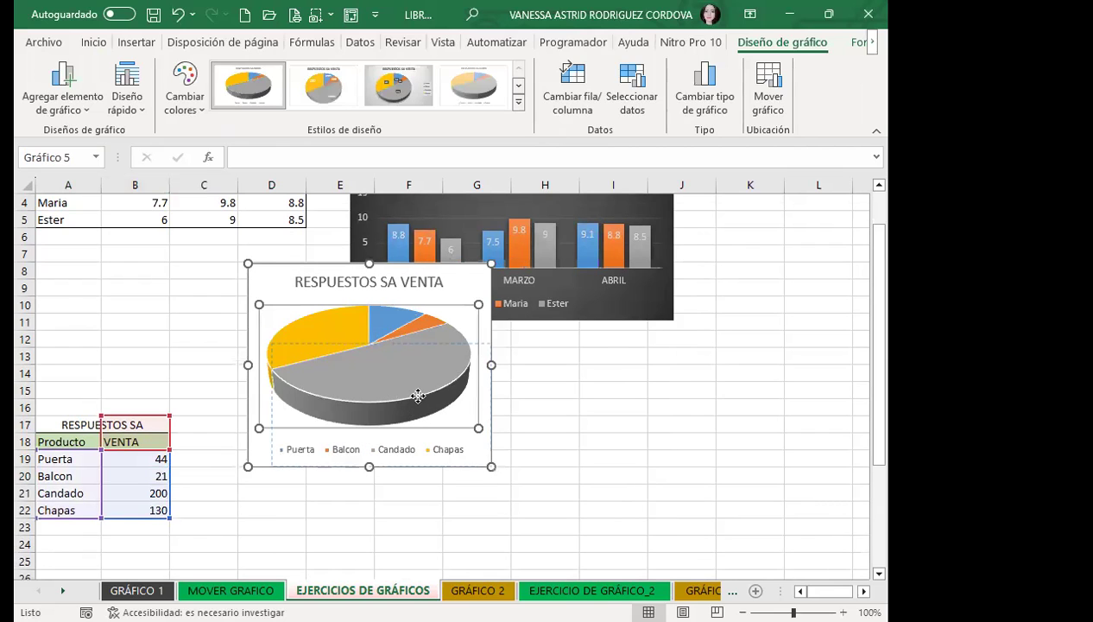
drag(385, 342, 397, 380)
key(ctrl+z)
drag(285, 285, 441, 365)
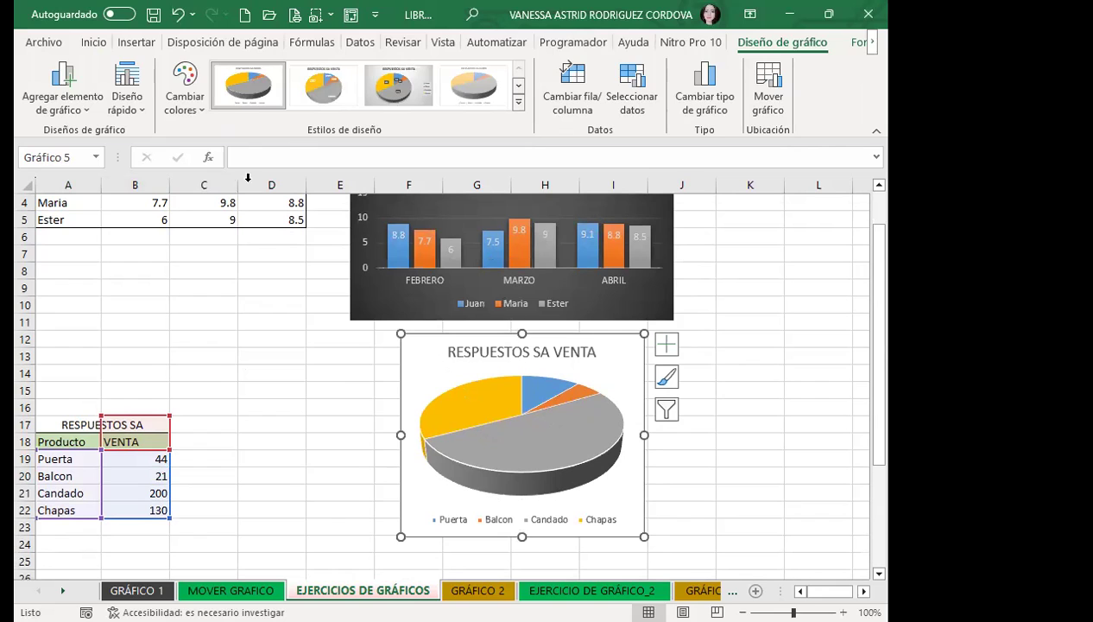
click(126, 110)
click(224, 189)
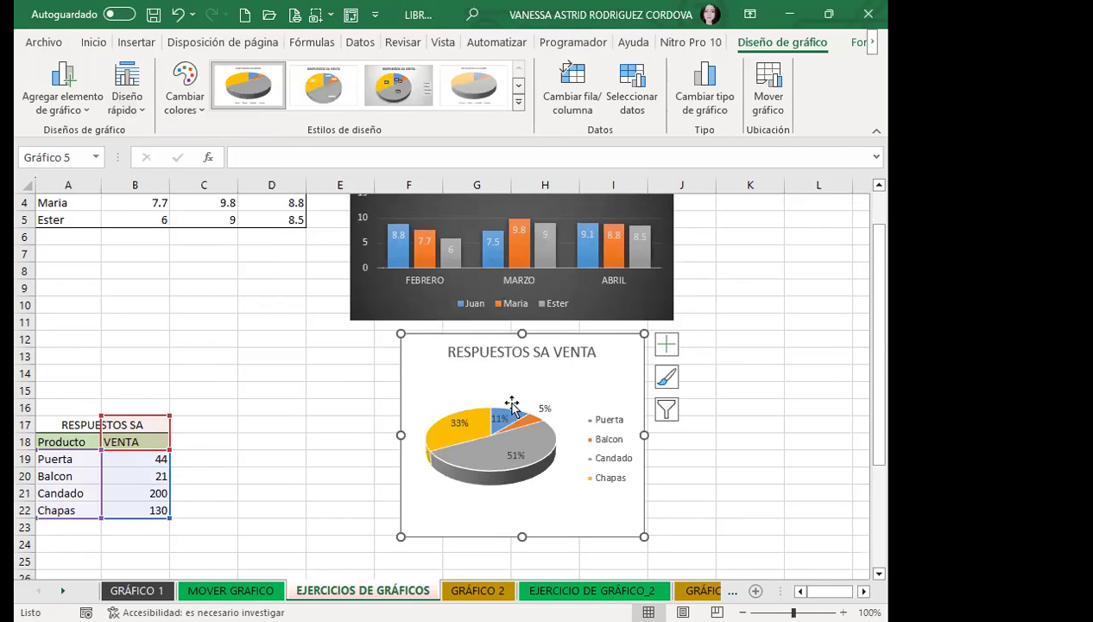
- Give the NOTAS column chart a quick layout with axis titles and a side legend
click(383, 281)
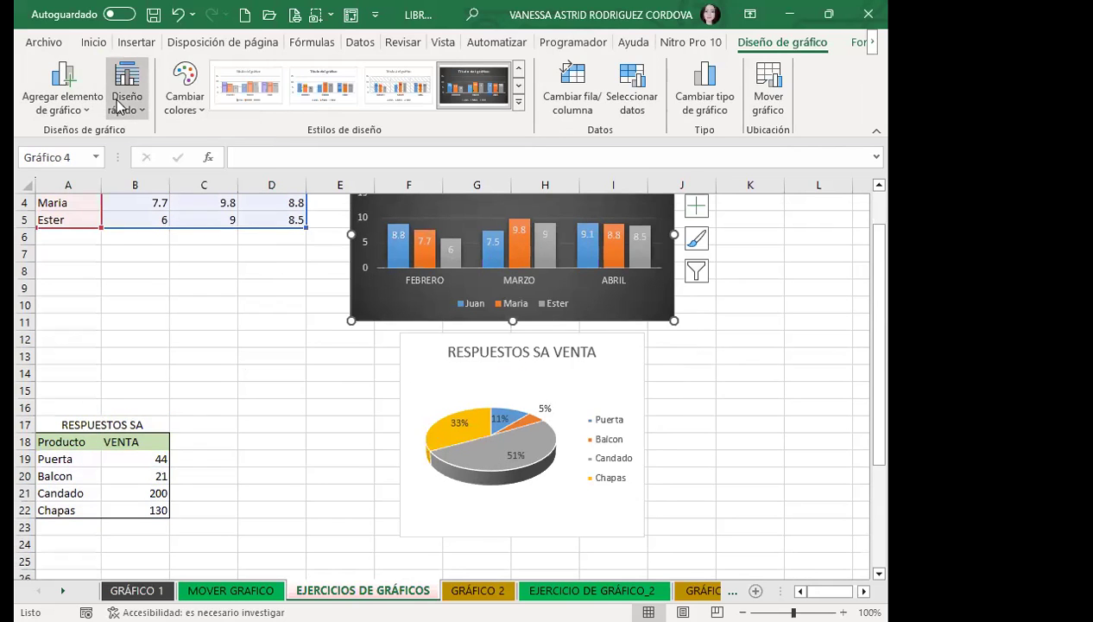
click(126, 99)
click(226, 245)
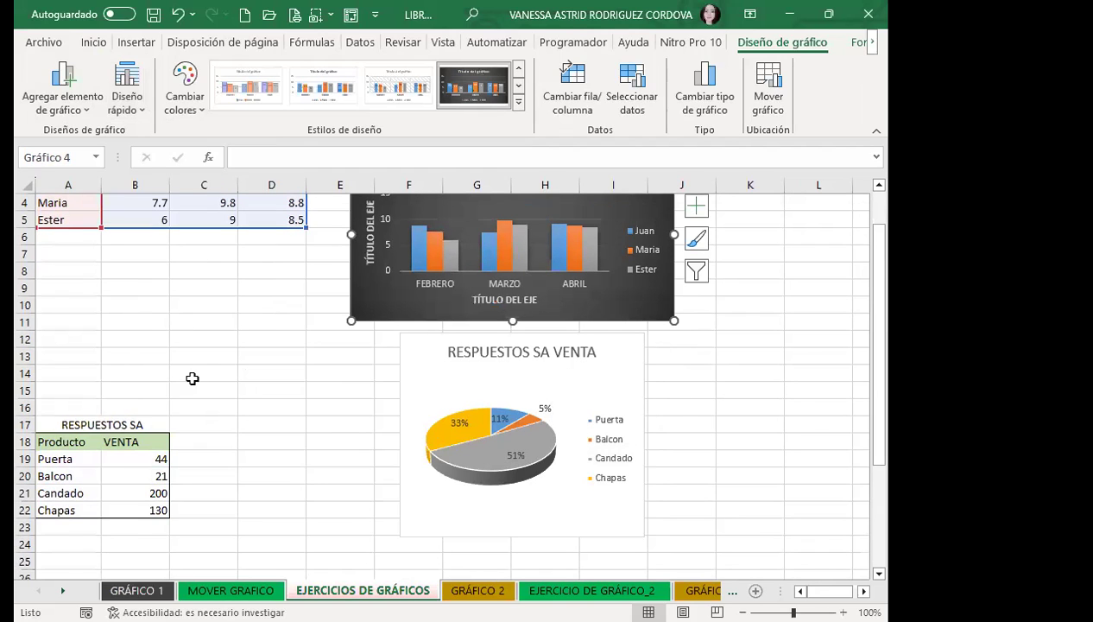
scroll(261, 393, up, 1)
scroll(295, 391, down, 2)
scroll(242, 382, up, 2)
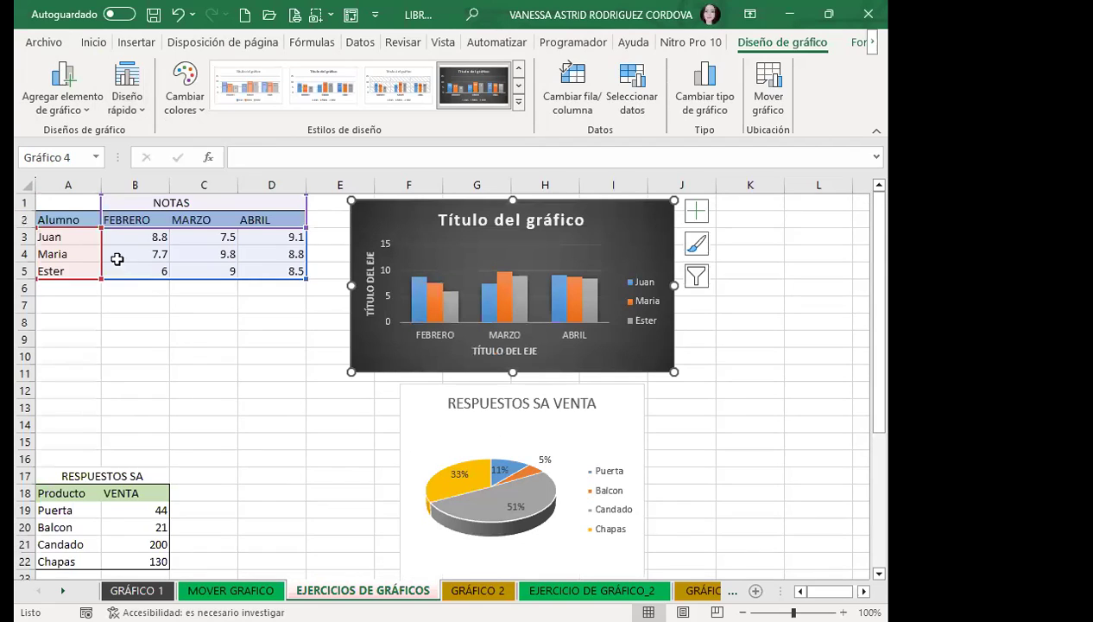
click(135, 42)
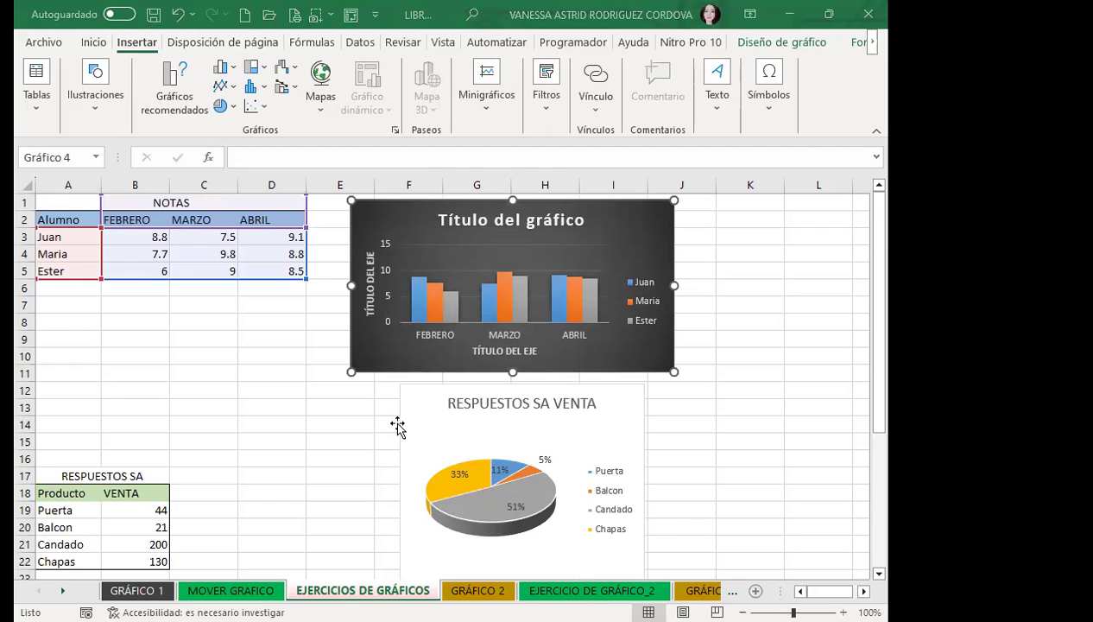
scroll(201, 343, down, 3)
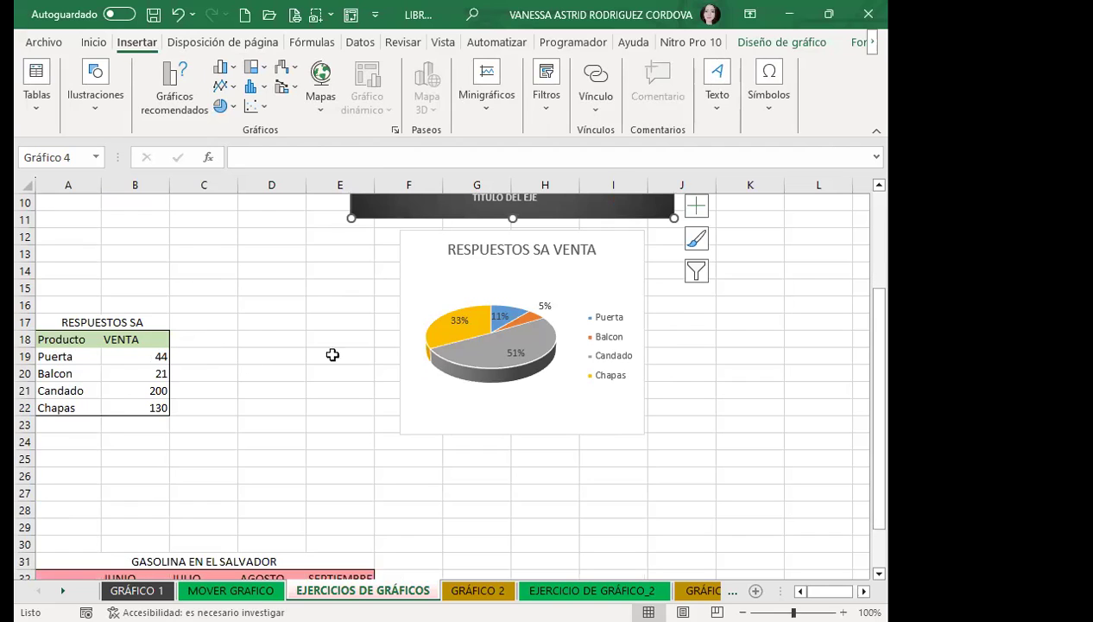
drag(133, 356, 137, 406)
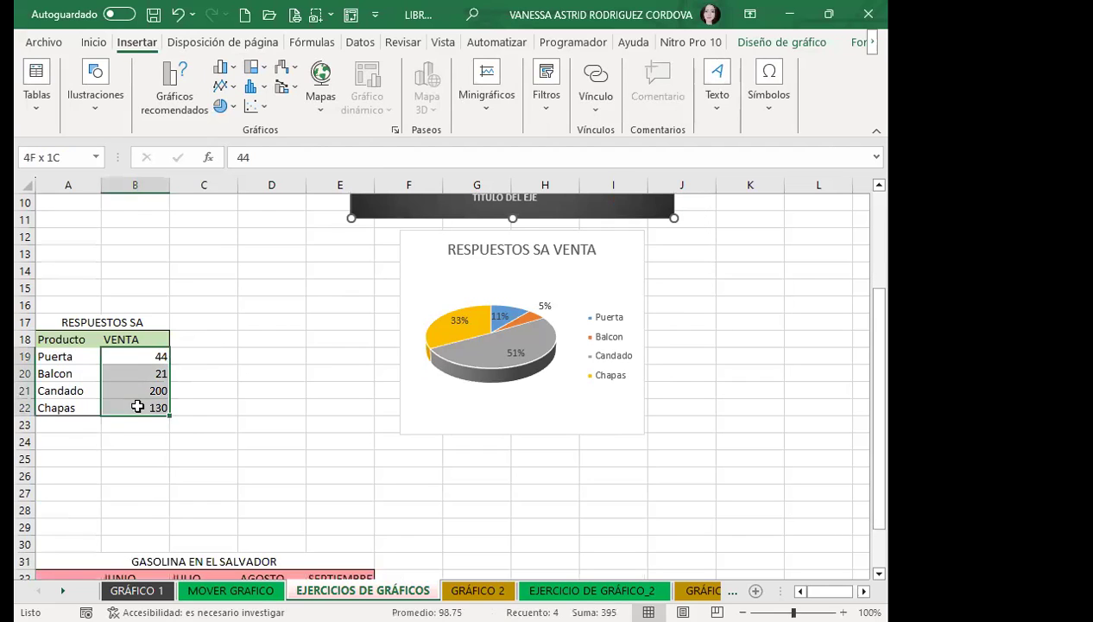
click(259, 349)
click(92, 358)
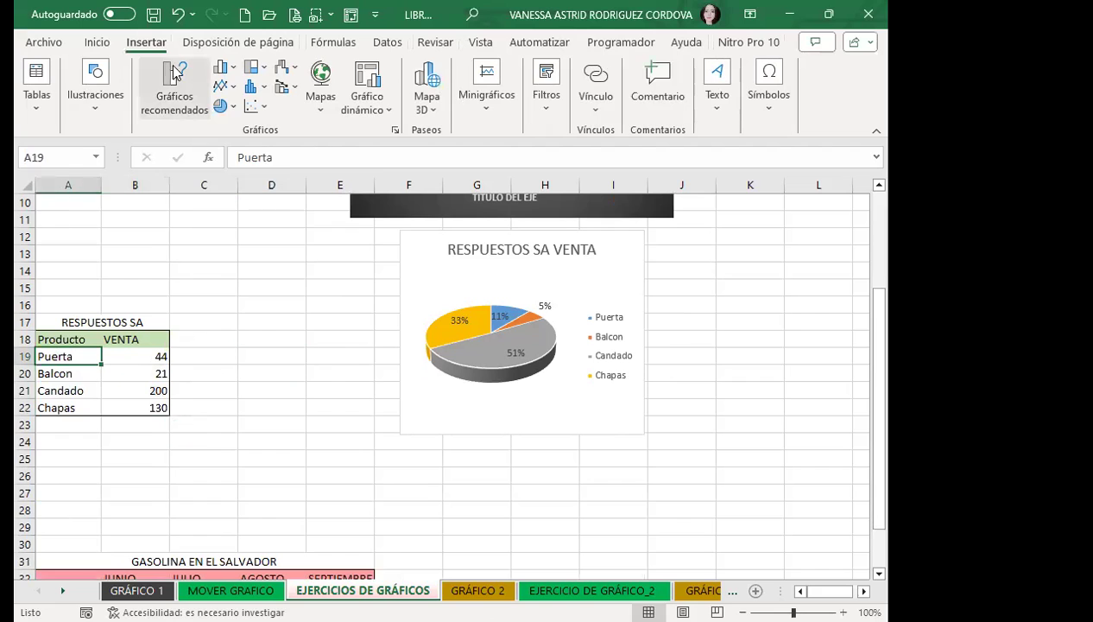
click(223, 69)
click(249, 137)
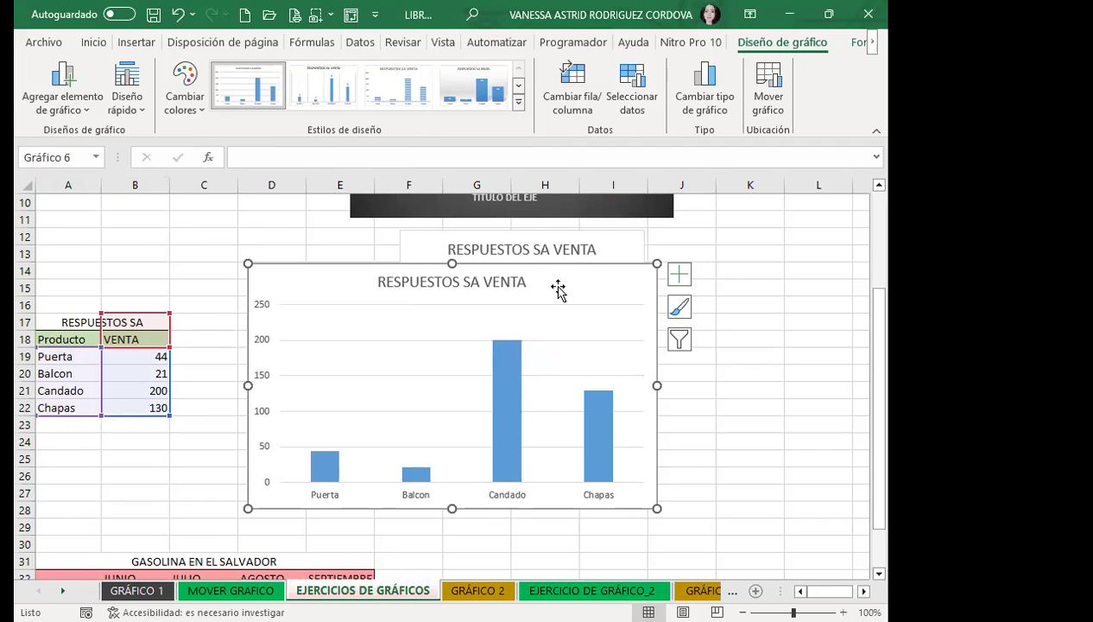
key(Delete)
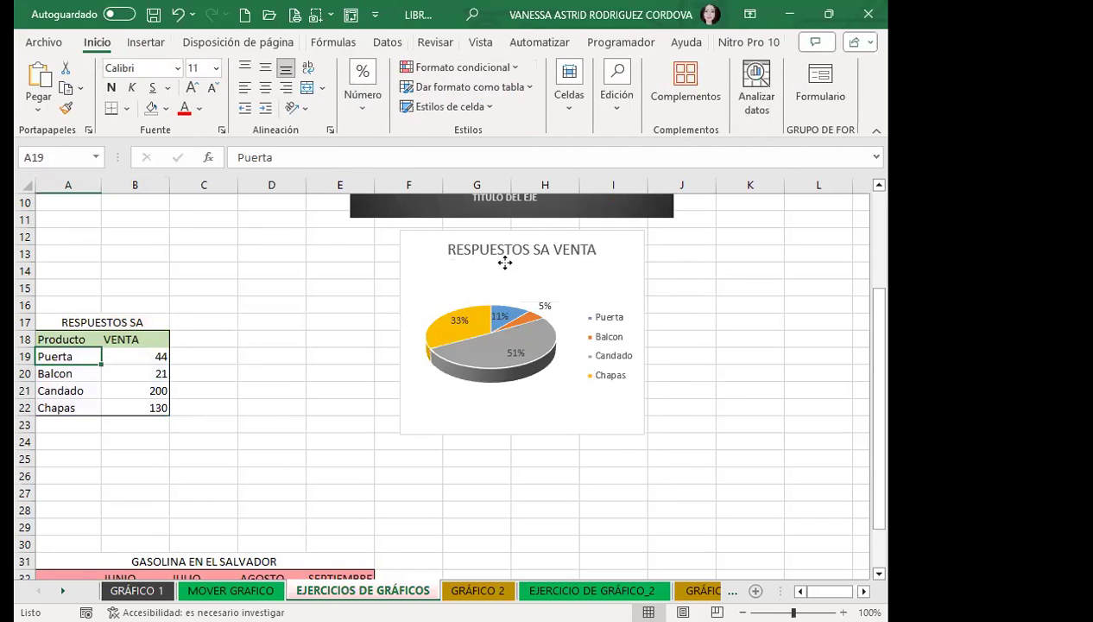
- Make the pie chart taller and give it a gradient bold-title style with multicolour slices
click(405, 437)
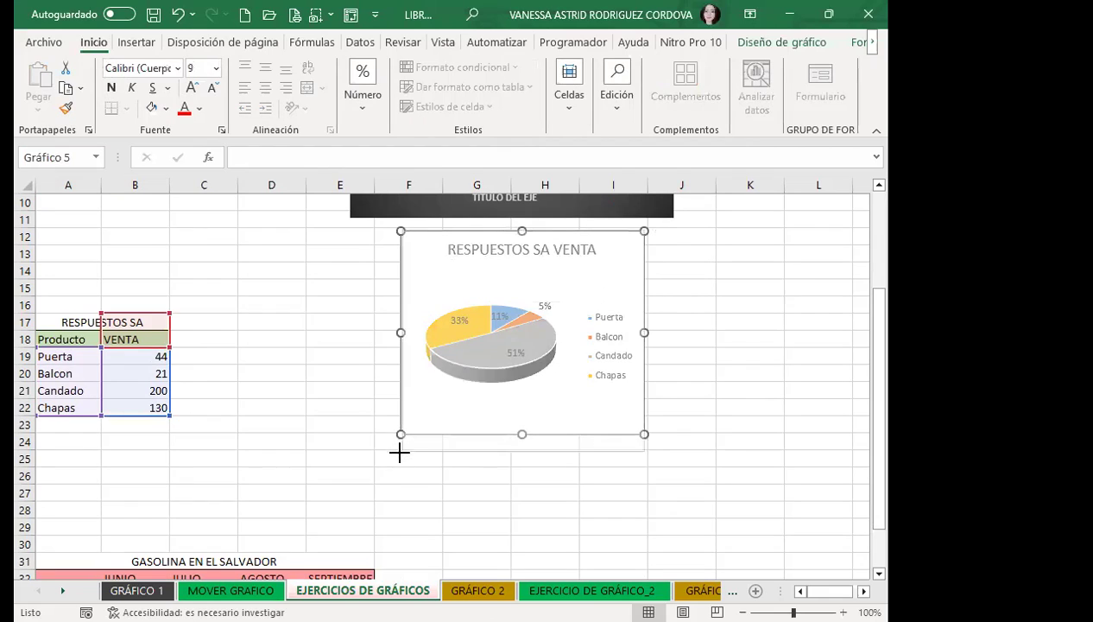
drag(401, 434, 399, 456)
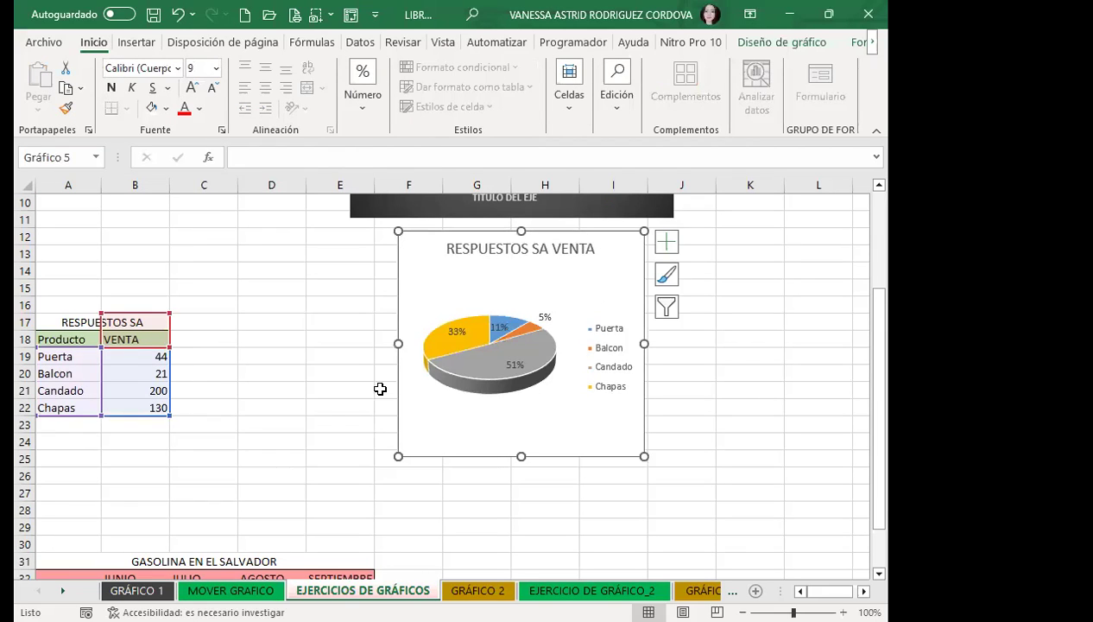
click(762, 41)
click(398, 94)
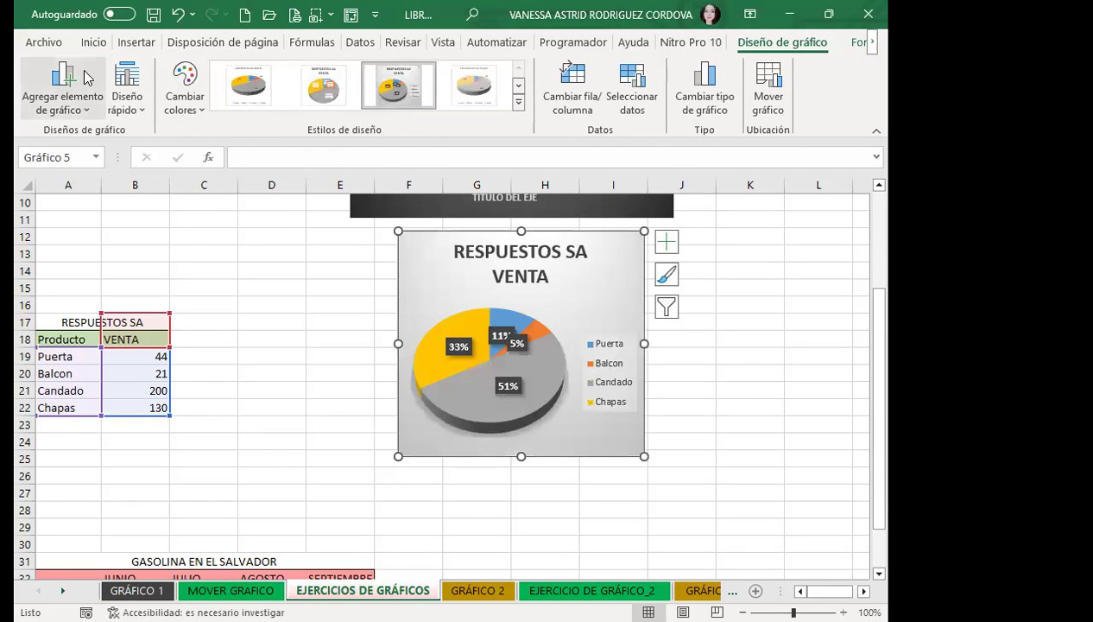
click(197, 112)
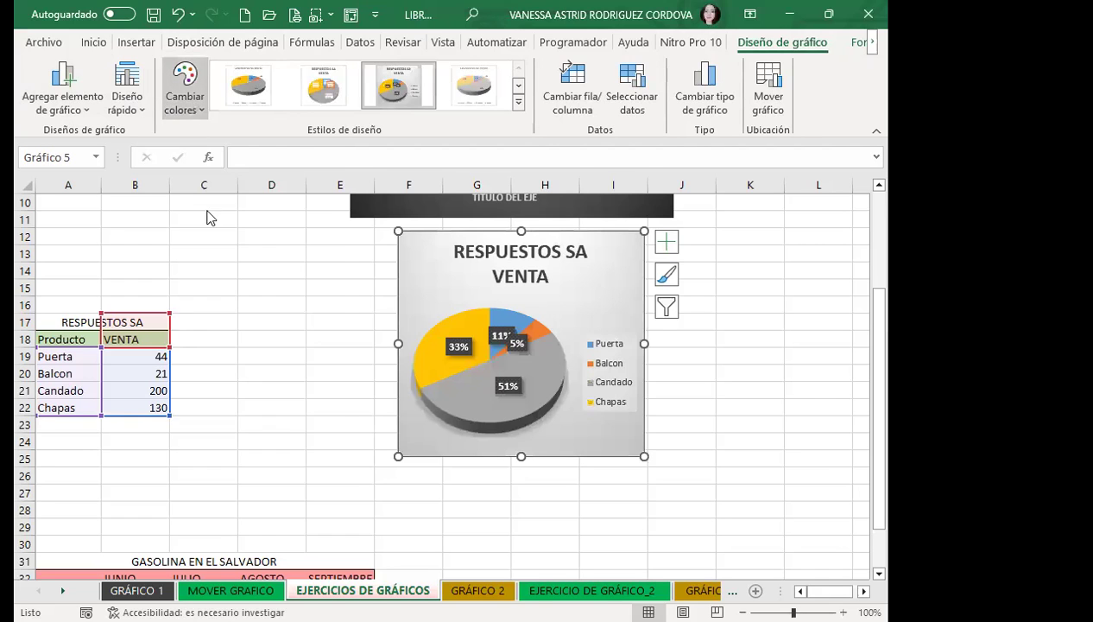
click(210, 225)
scroll(430, 277, up, 3)
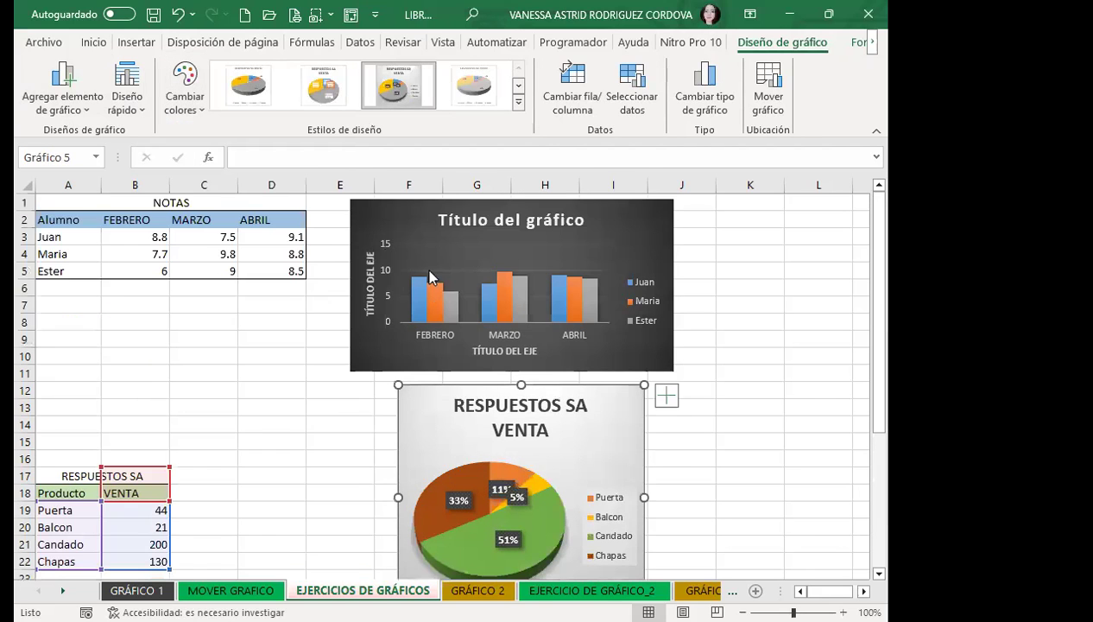
- Recolour the NOTAS column bars green, blue and yellow
click(436, 223)
click(185, 115)
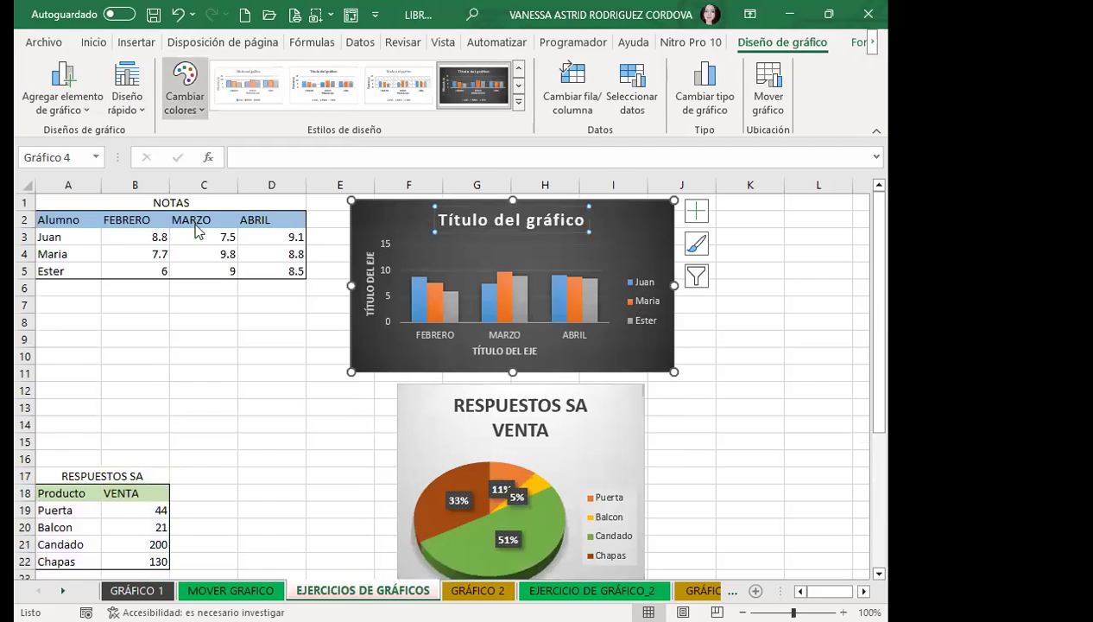
click(197, 240)
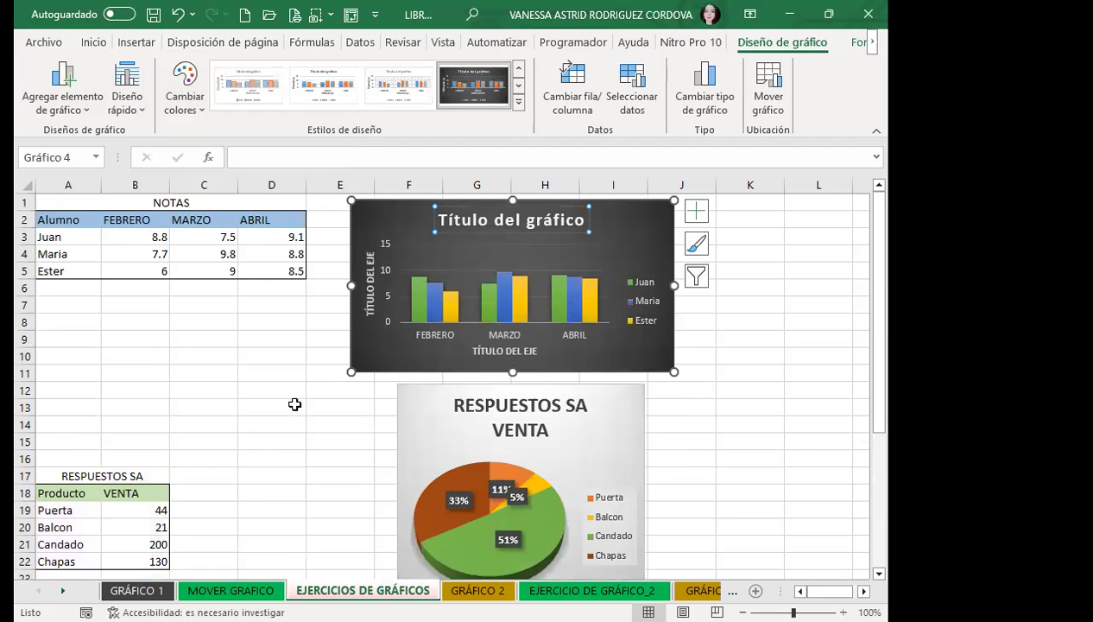
scroll(301, 397, down, 7)
click(226, 390)
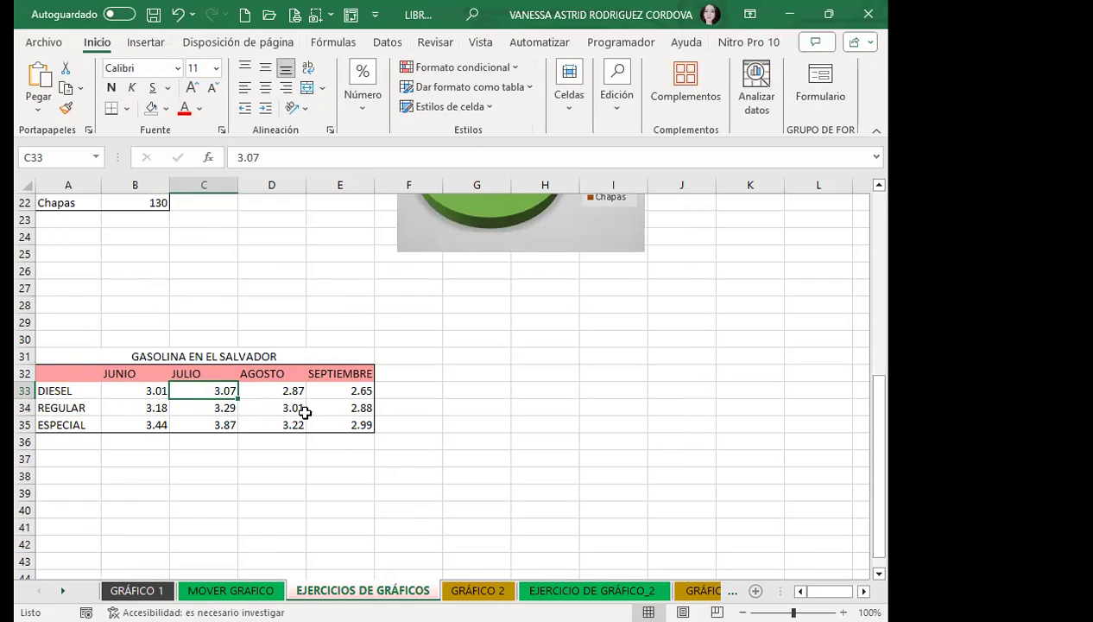
- Insert a line chart with markers of the gasoline prices and place it beside the table
click(337, 408)
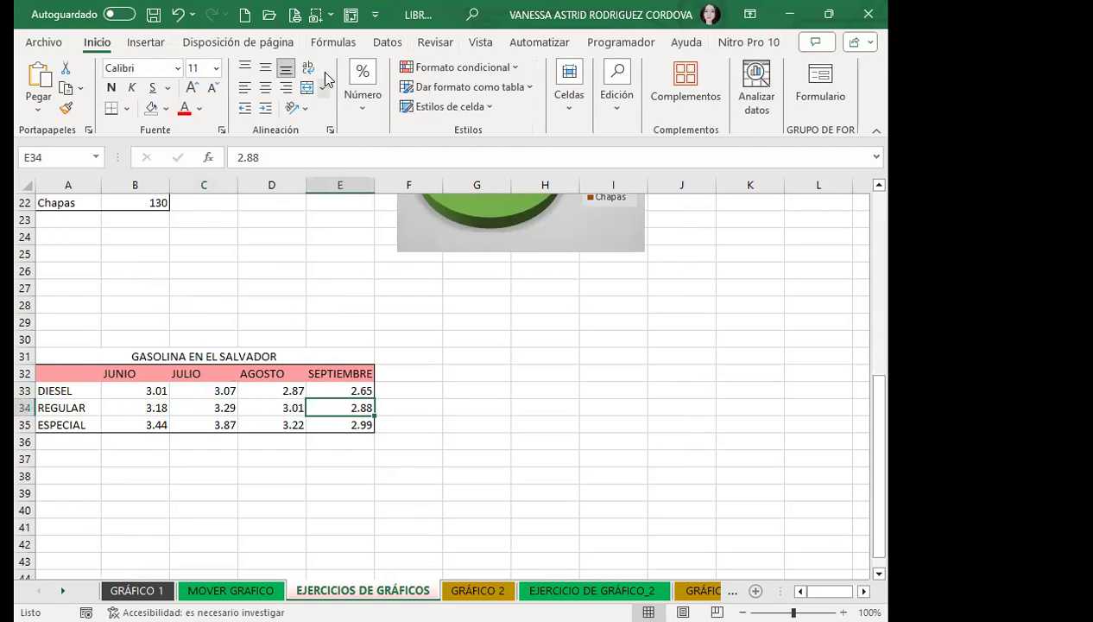
click(142, 41)
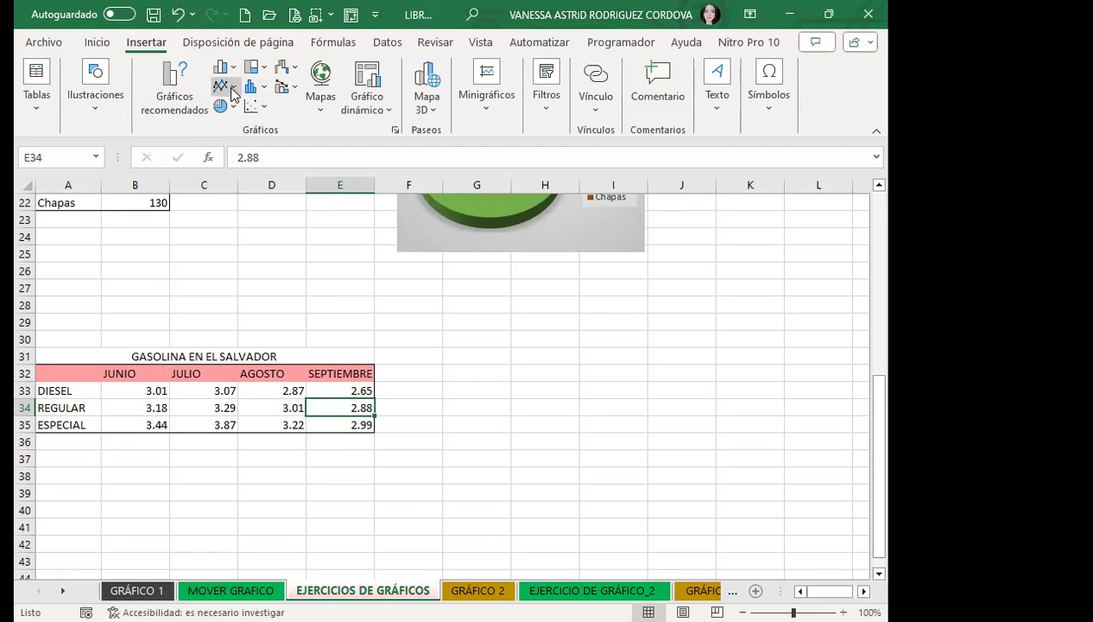
click(232, 90)
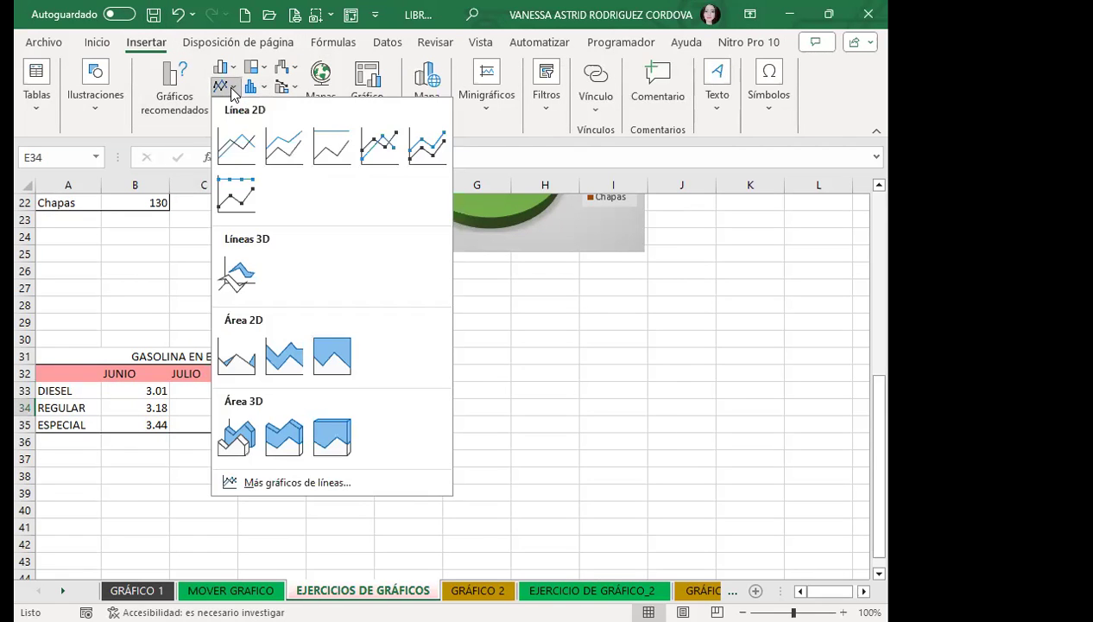
click(370, 153)
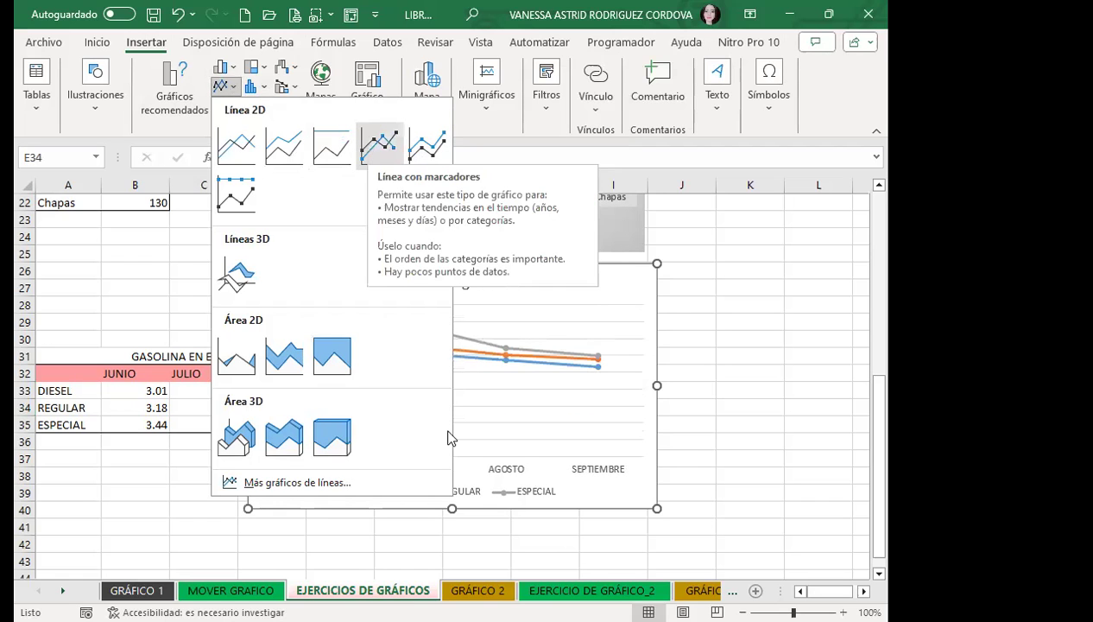
drag(509, 289, 682, 296)
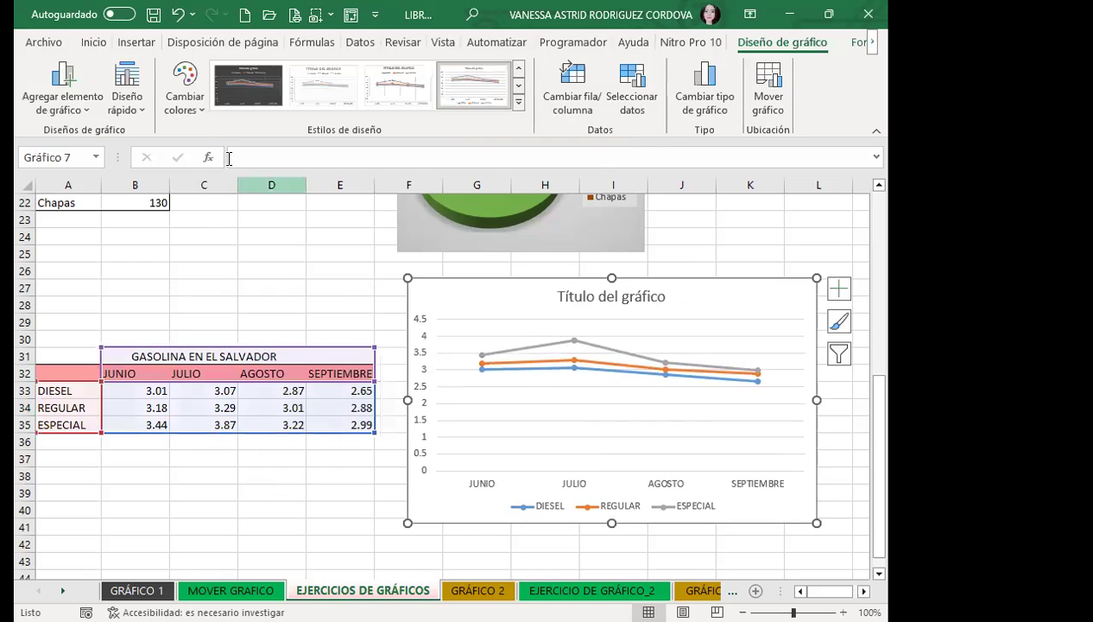
- Recolour the chart lines green, blue and yellow and open chart-area formatting
click(118, 108)
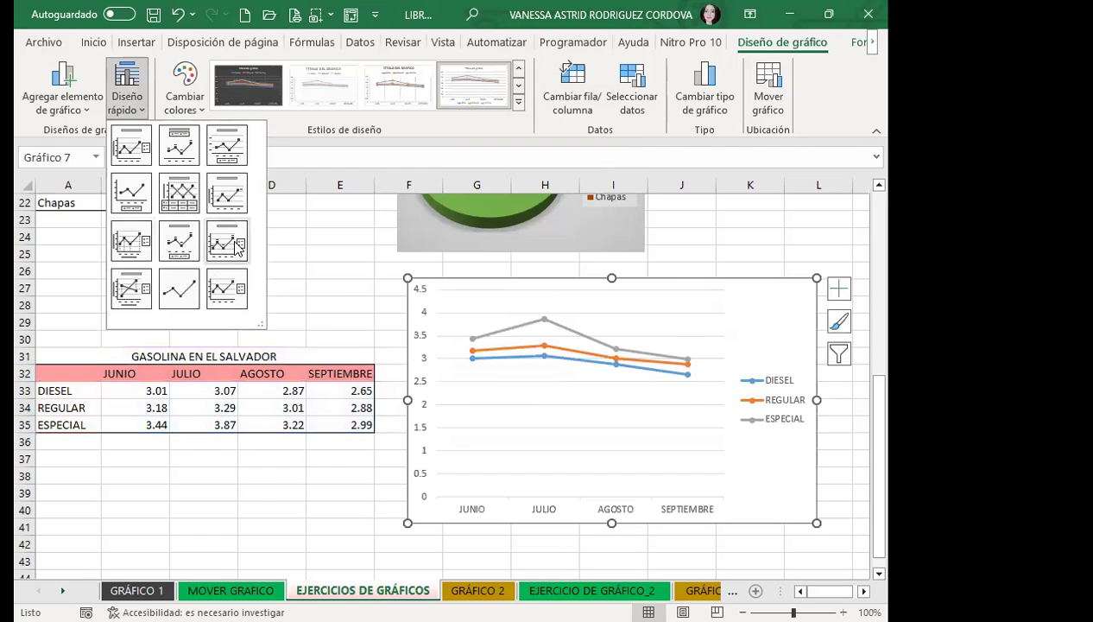
click(196, 103)
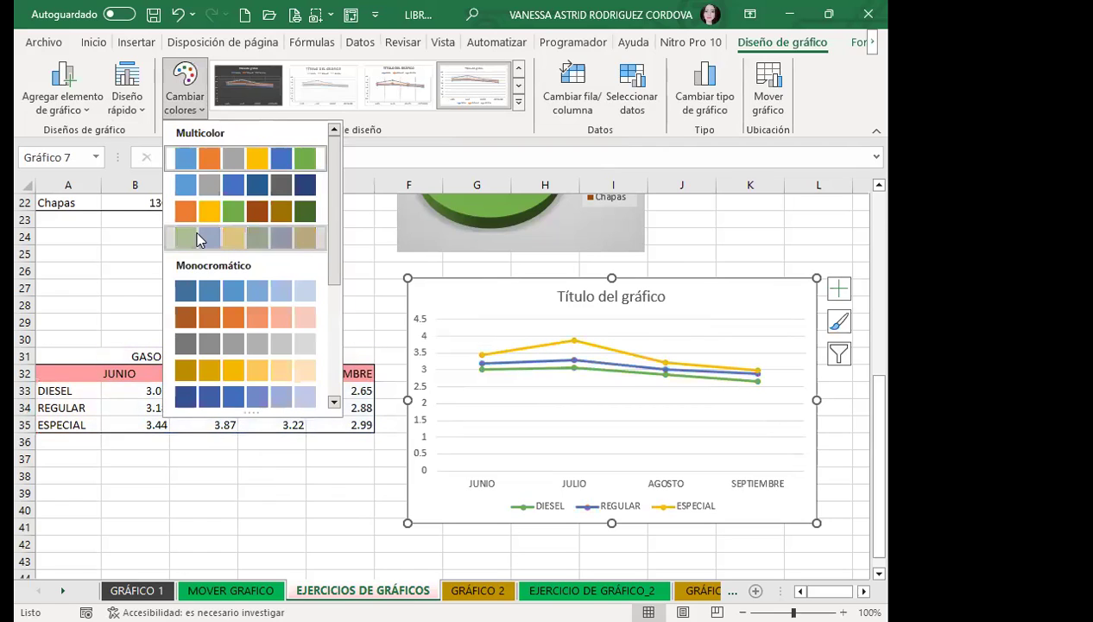
click(678, 298)
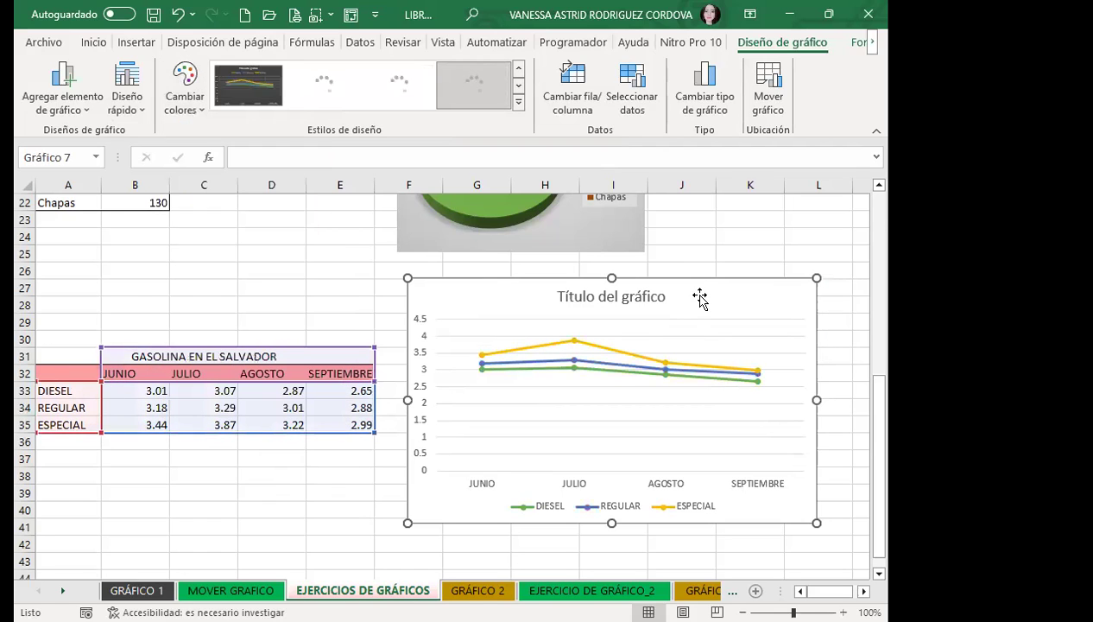
double_click(699, 298)
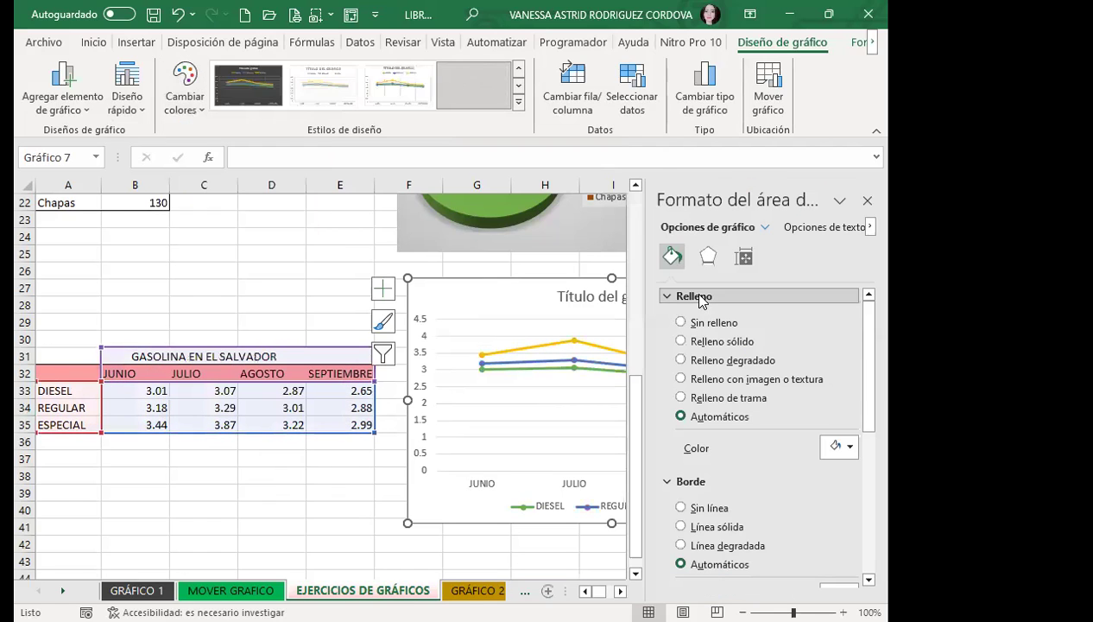
- Apply the dark chart style to the gasoline line chart
click(518, 103)
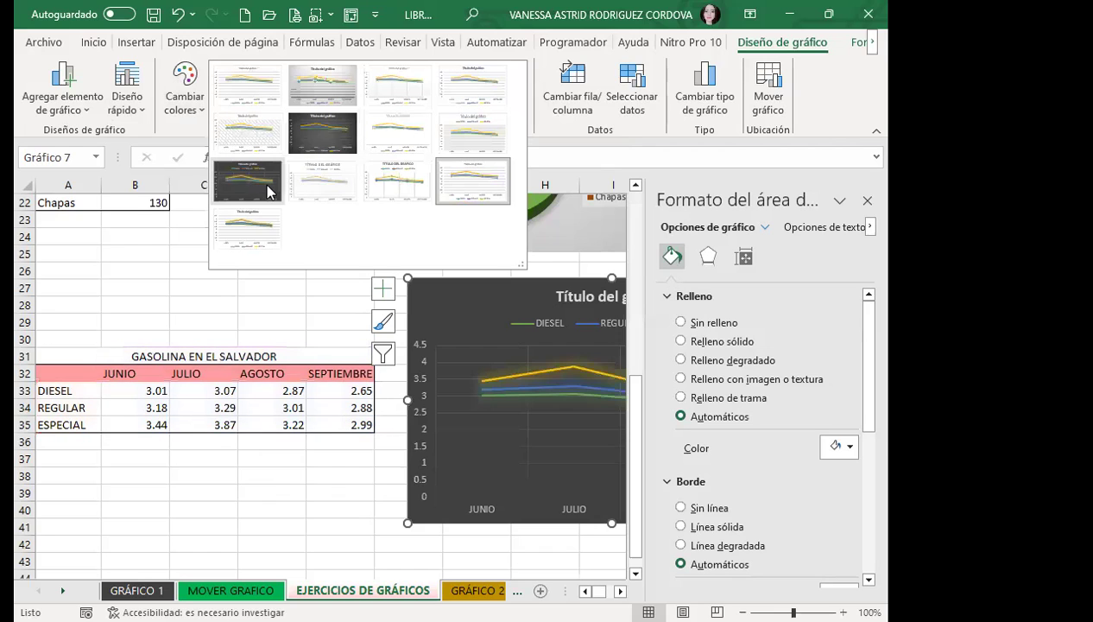
click(267, 180)
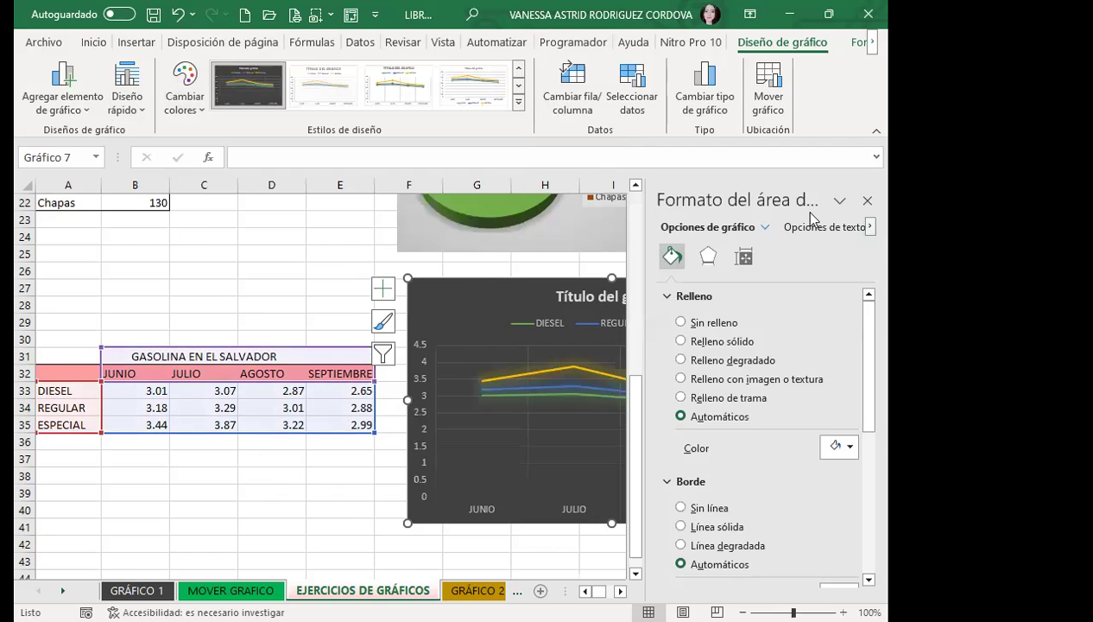
click(744, 259)
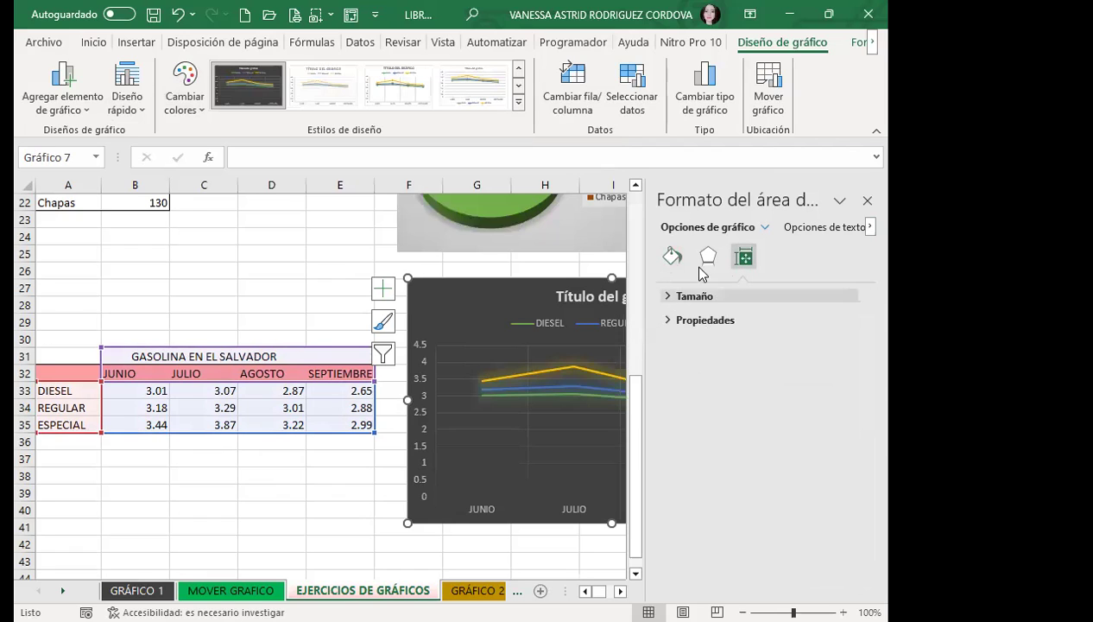
click(707, 257)
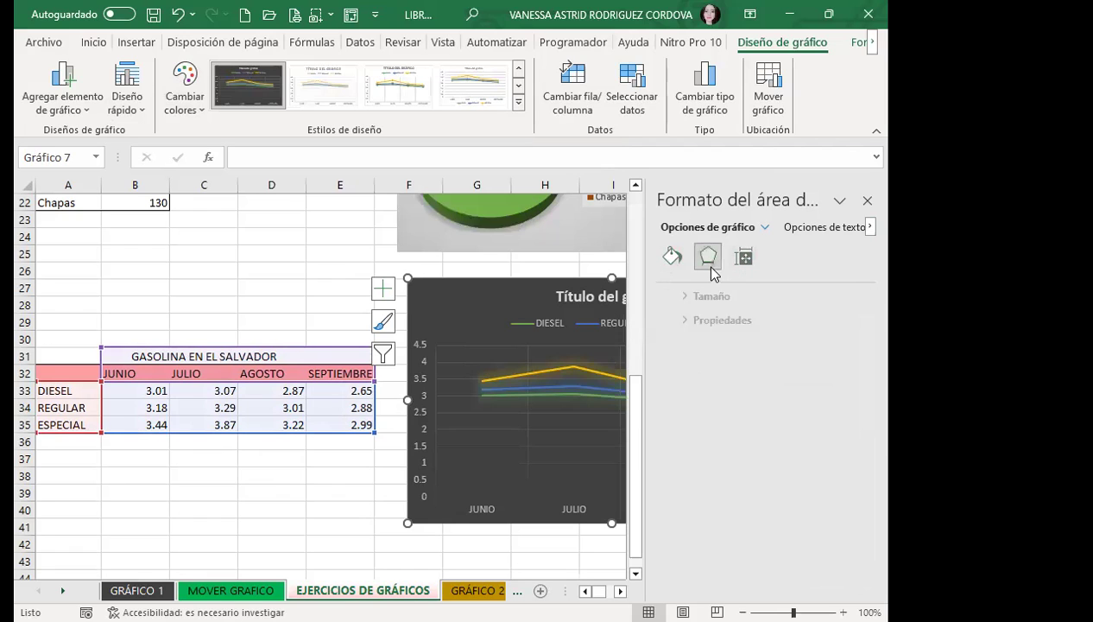
- Colour the JULIO point's segment of the ESPECIAL line red
click(567, 366)
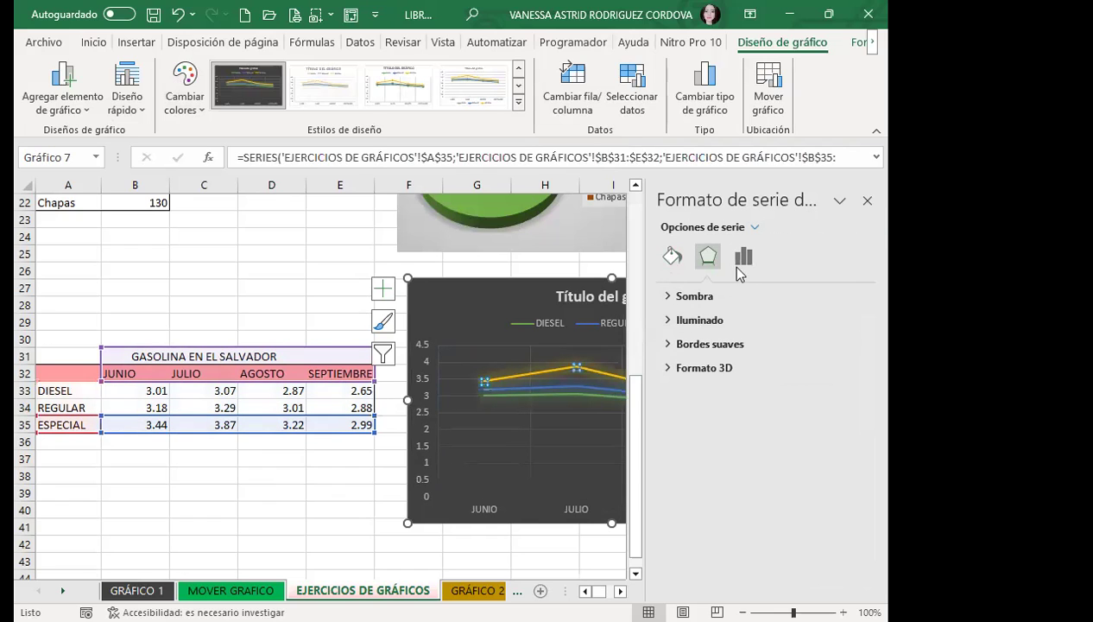
click(743, 257)
click(707, 256)
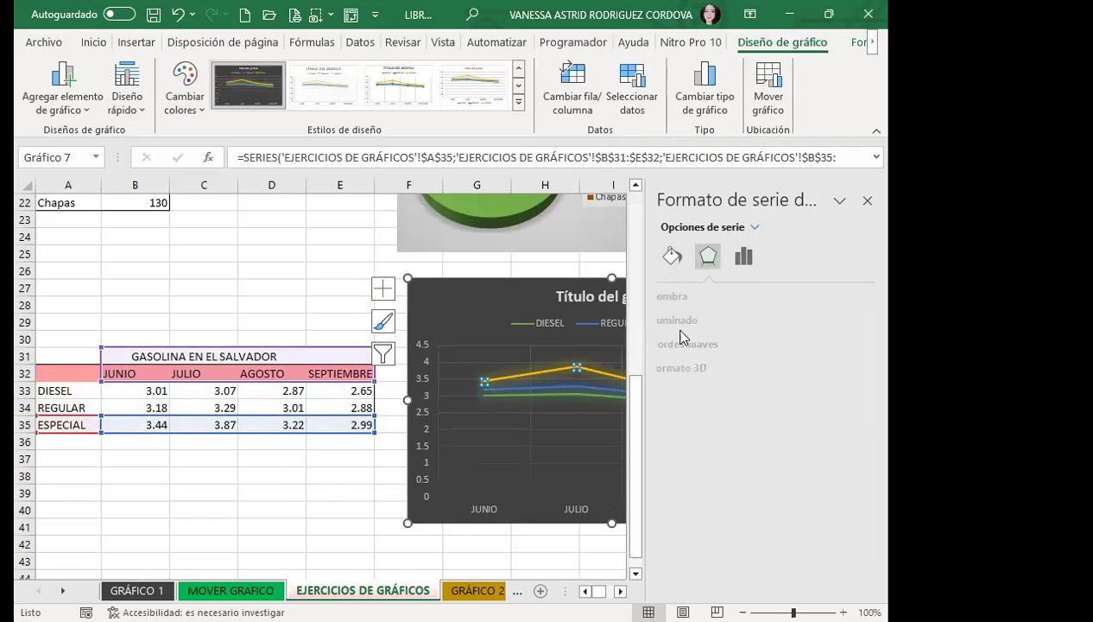
click(578, 368)
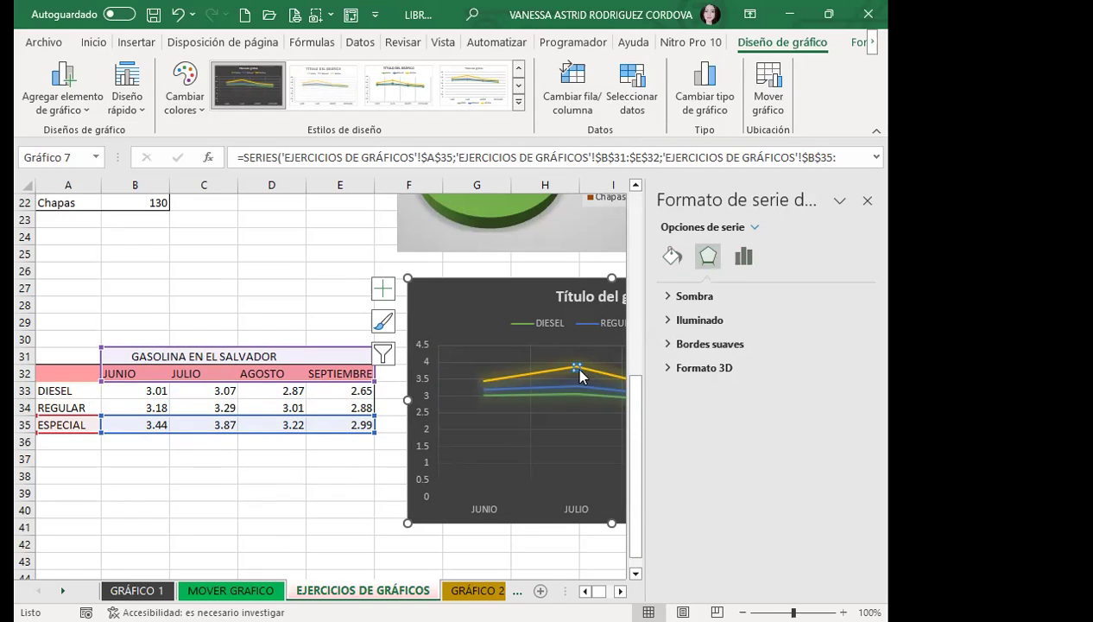
click(672, 255)
scroll(707, 386, down, 2)
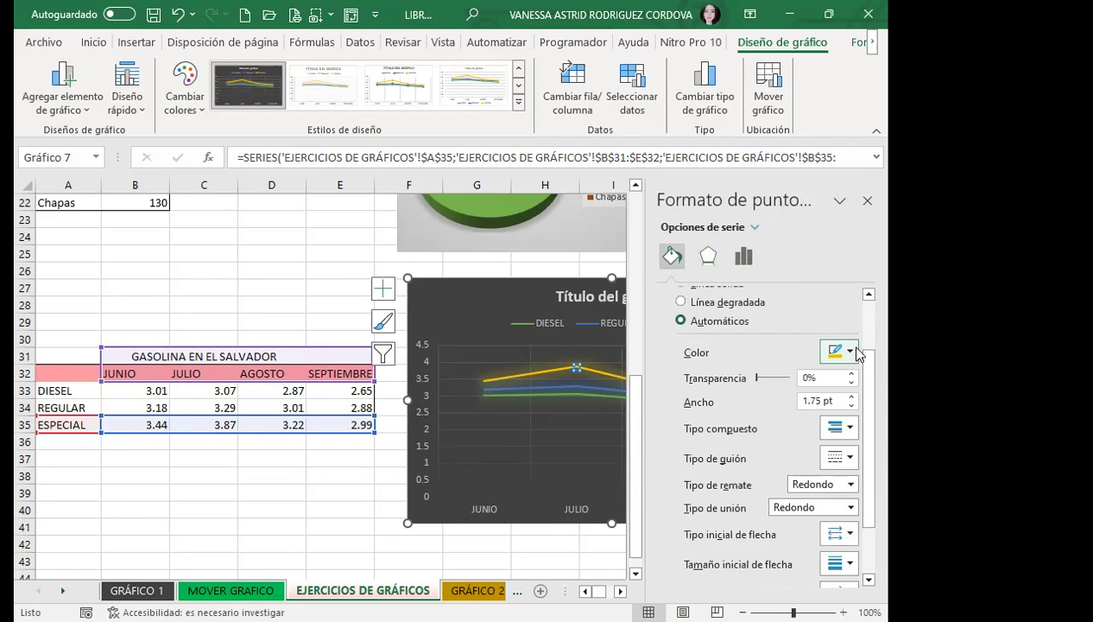
click(850, 351)
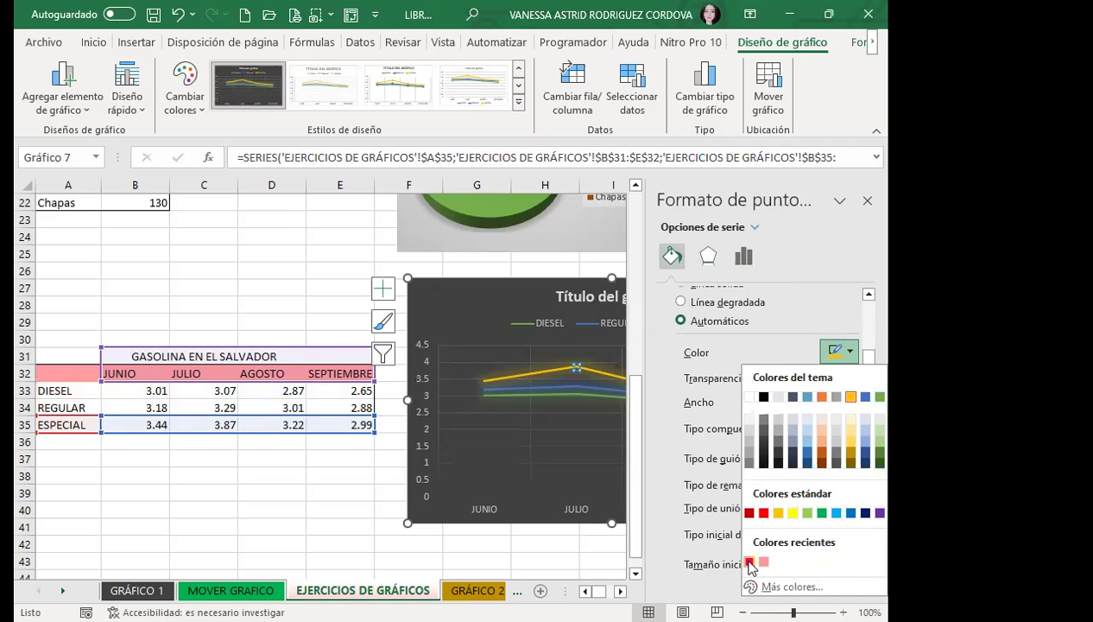
click(750, 562)
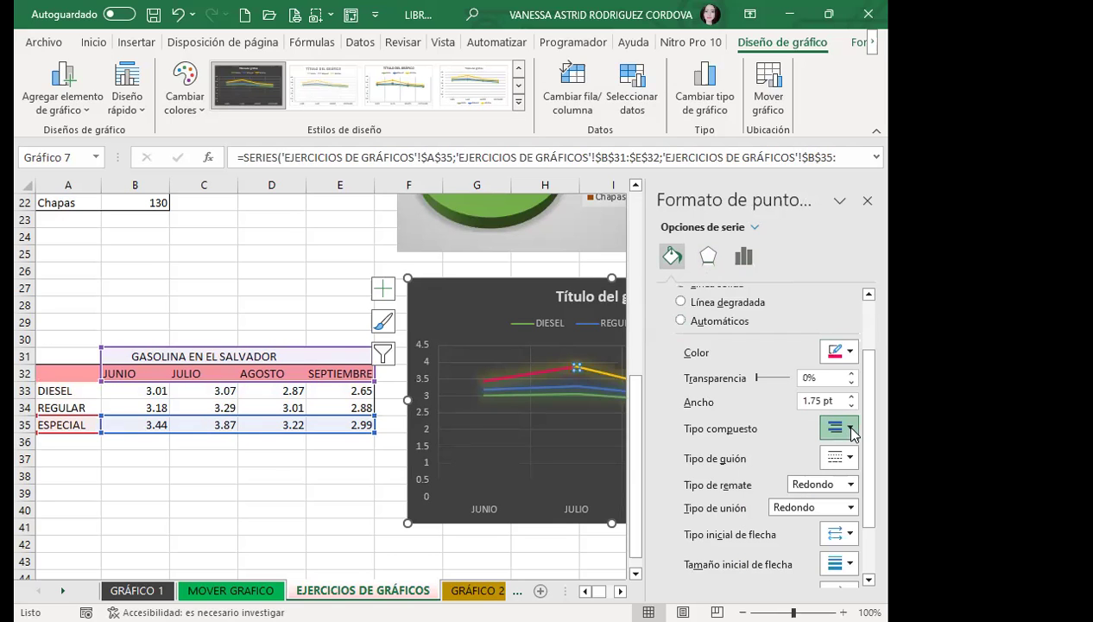
- Review the ESPECIAL line's compound type and arrow options, leaving them unchanged
click(835, 427)
click(836, 499)
scroll(836, 499, down, 2)
click(835, 458)
click(812, 469)
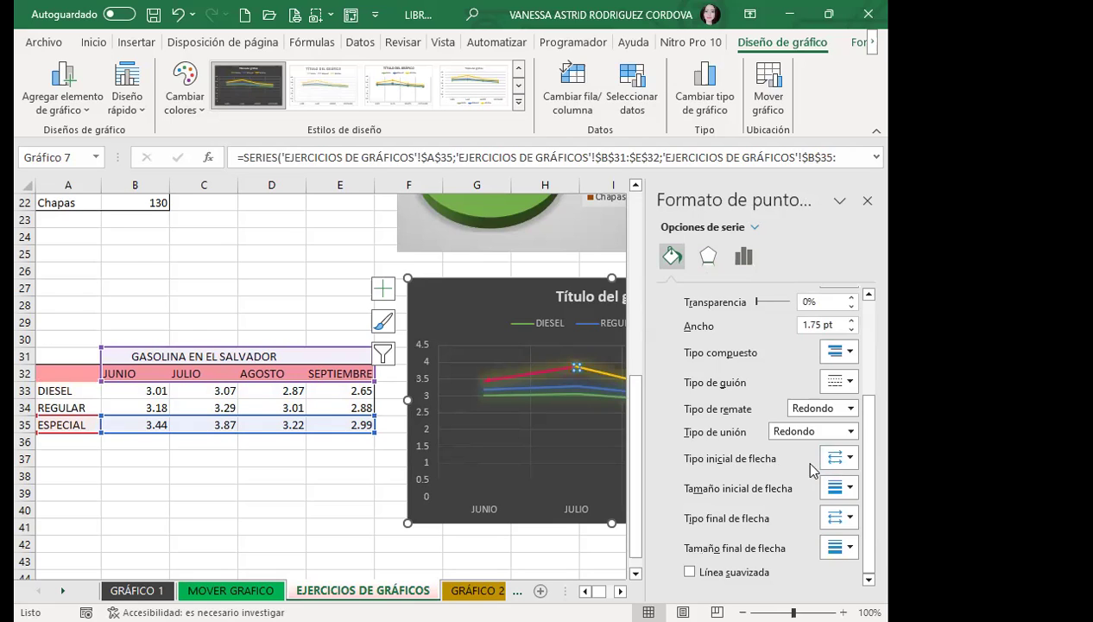
click(850, 521)
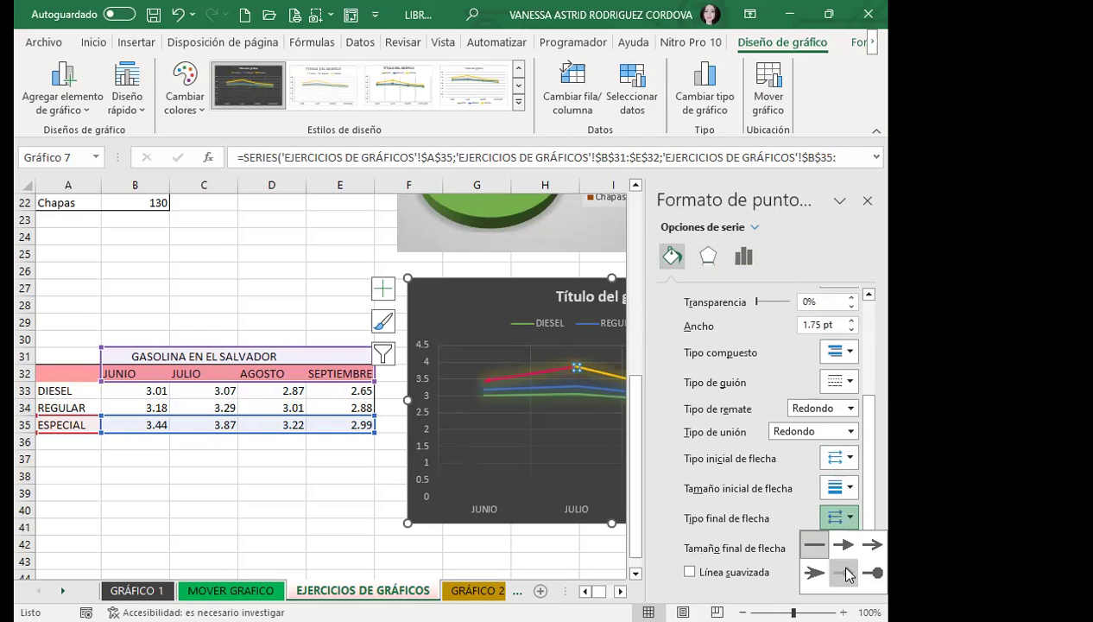
click(573, 423)
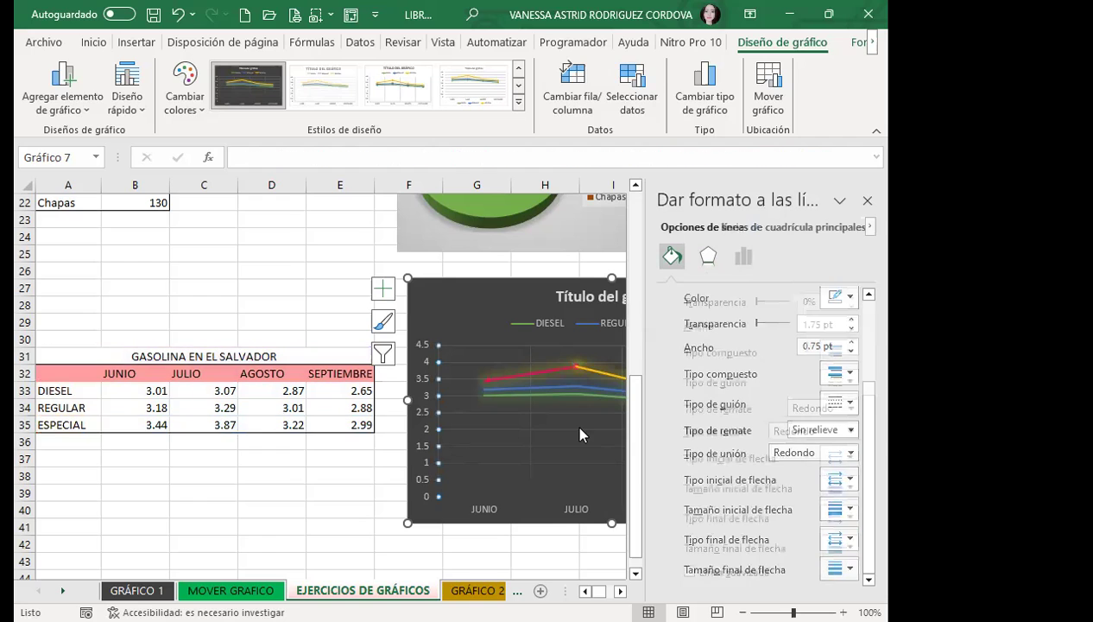
- Make the REGULAR line yellow with a round start
click(548, 386)
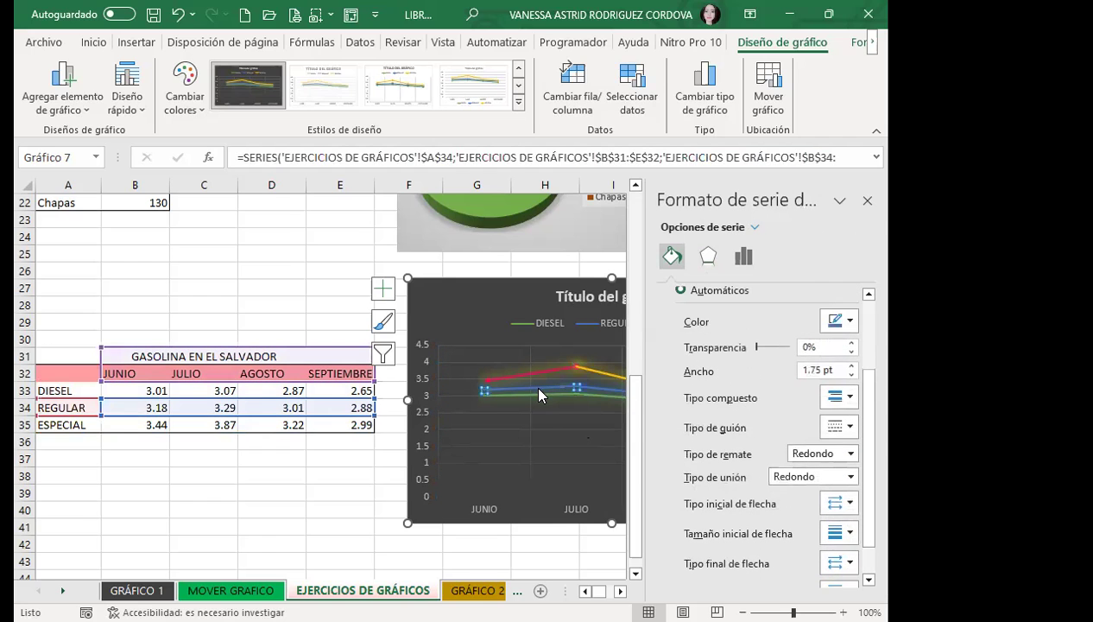
click(855, 324)
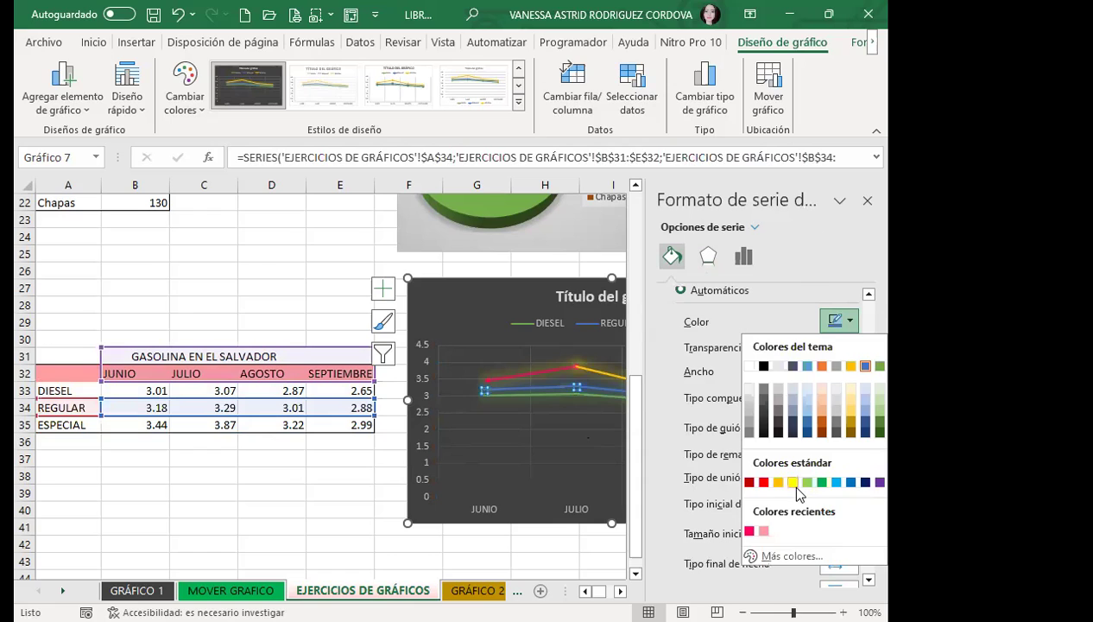
click(794, 484)
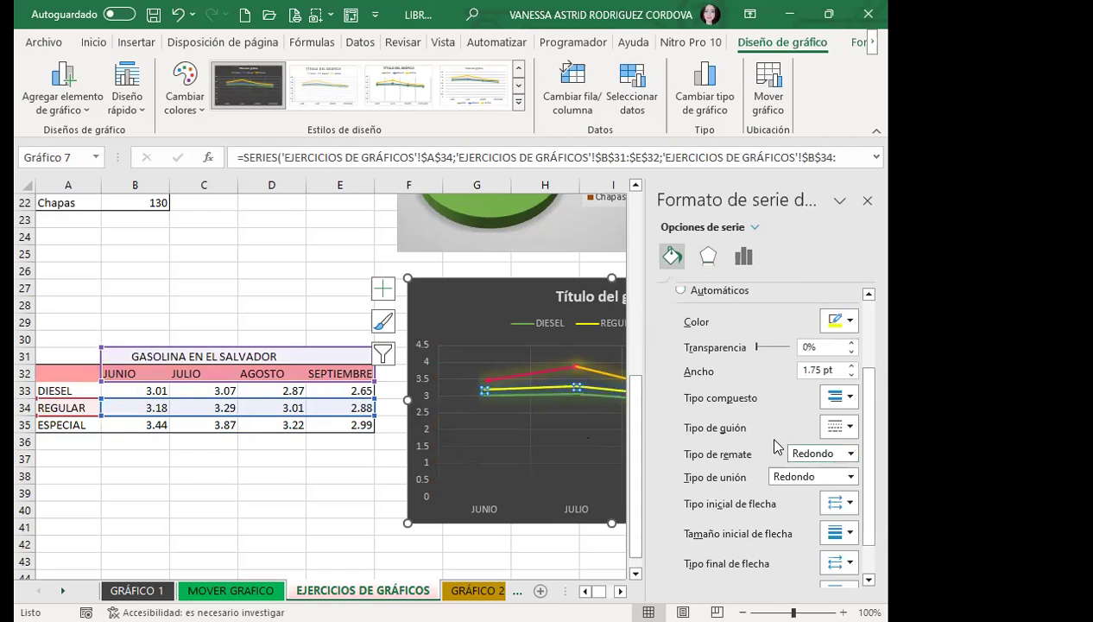
click(842, 509)
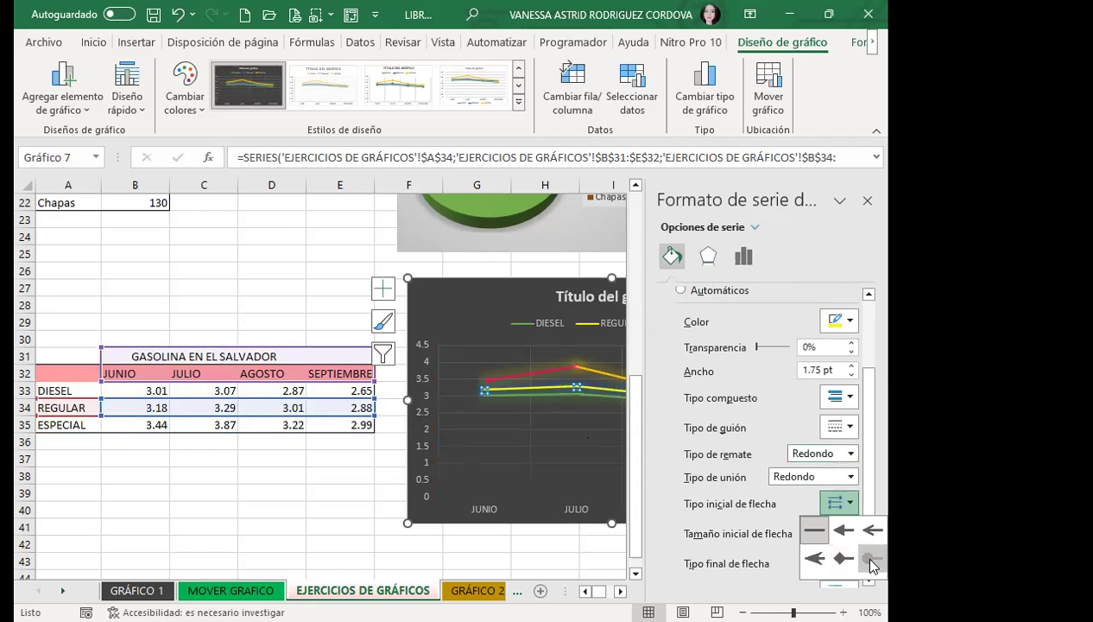
click(871, 560)
click(505, 406)
- Make the DIESEL line dark red-brown
click(511, 396)
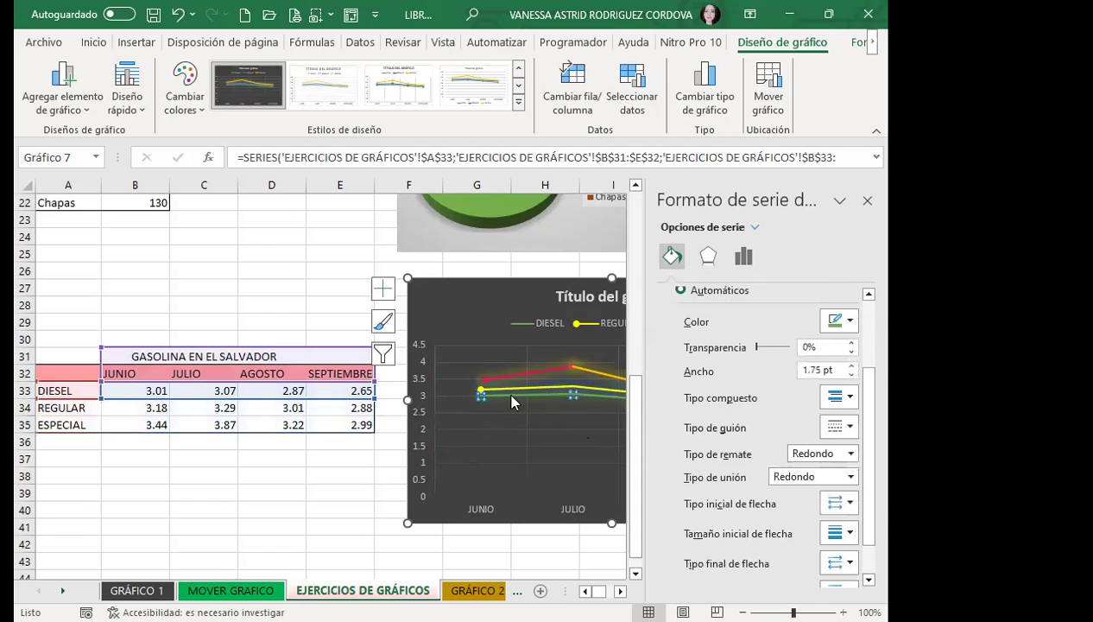
click(850, 321)
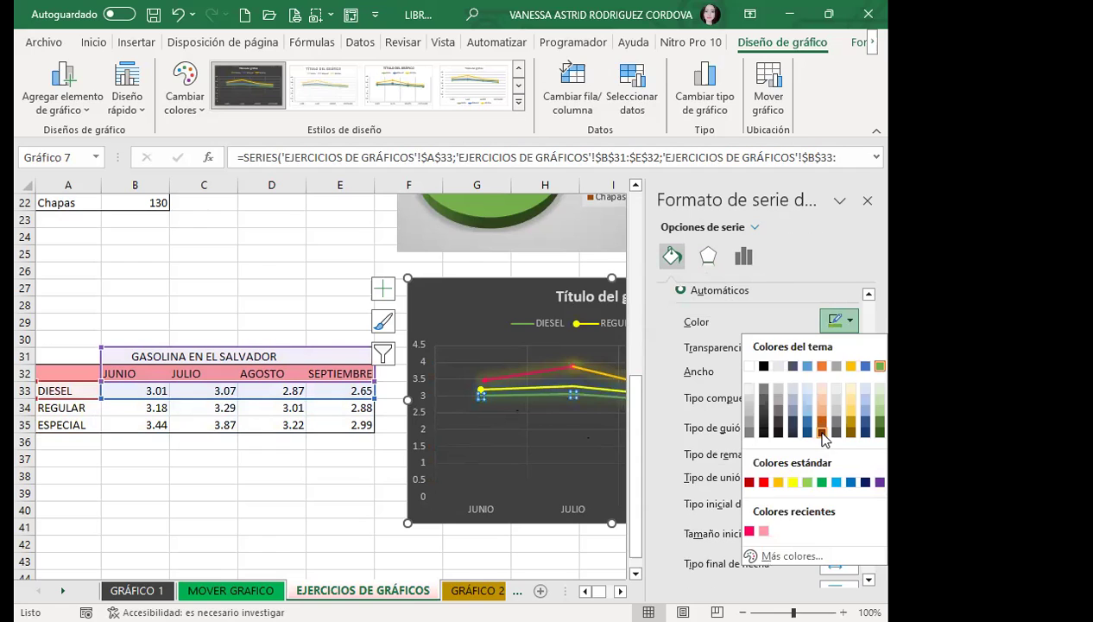
click(822, 434)
click(851, 505)
click(585, 378)
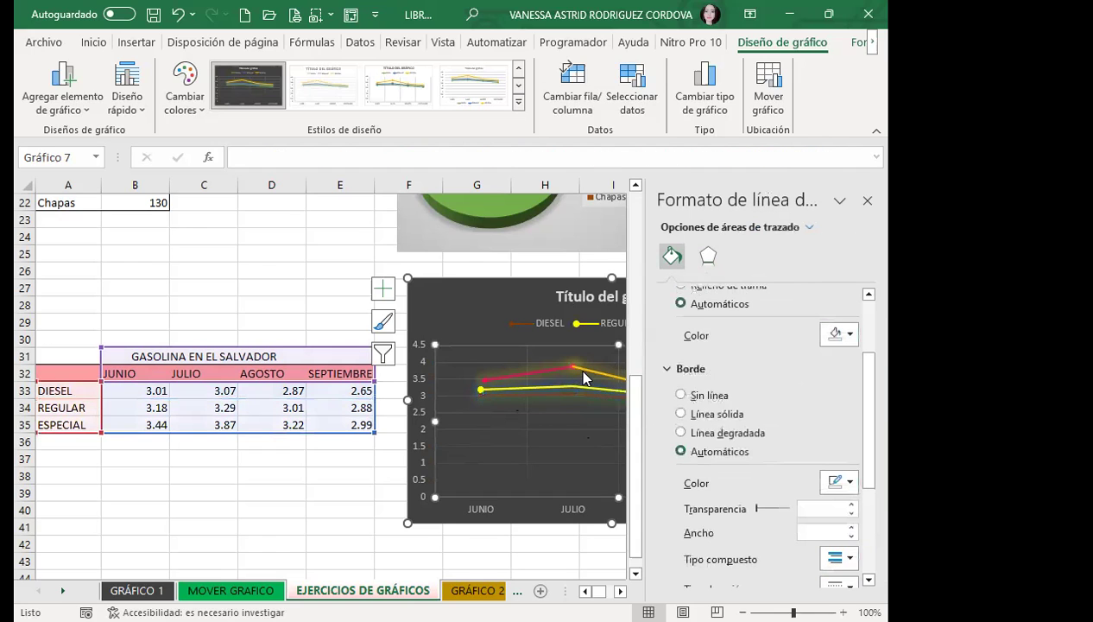
- Make the whole ESPECIAL line red and close the formatting pane
click(575, 368)
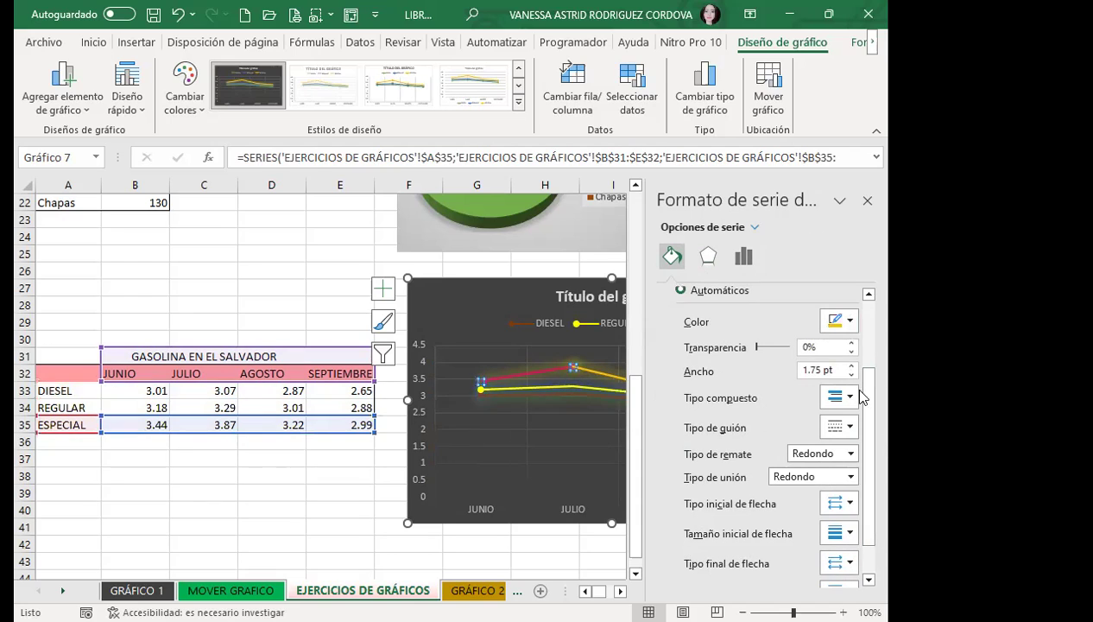
click(842, 322)
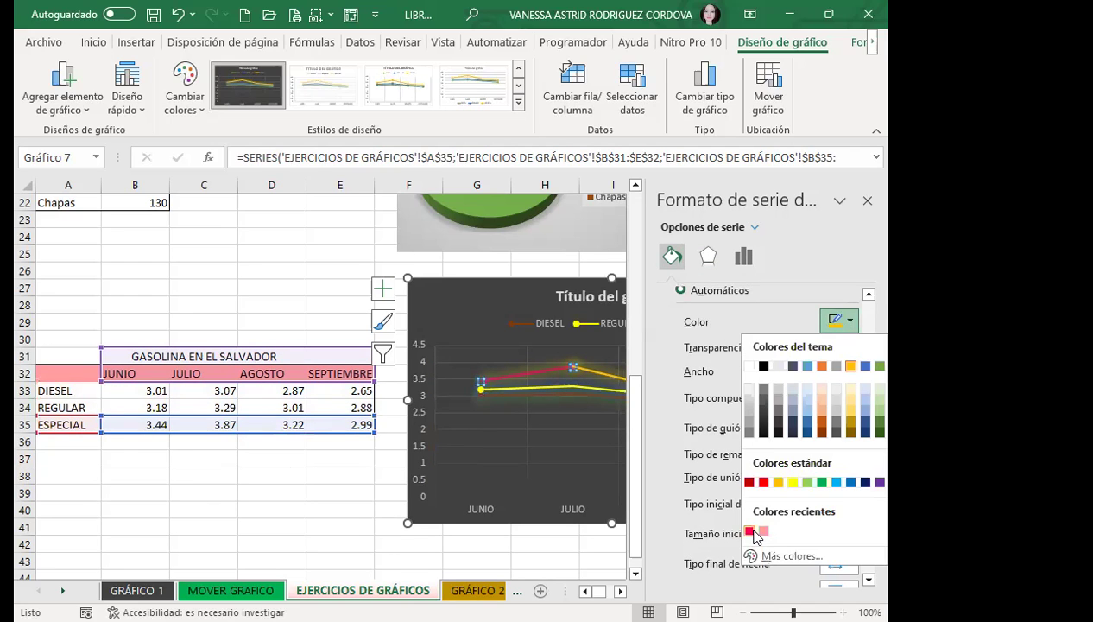
click(749, 531)
click(549, 438)
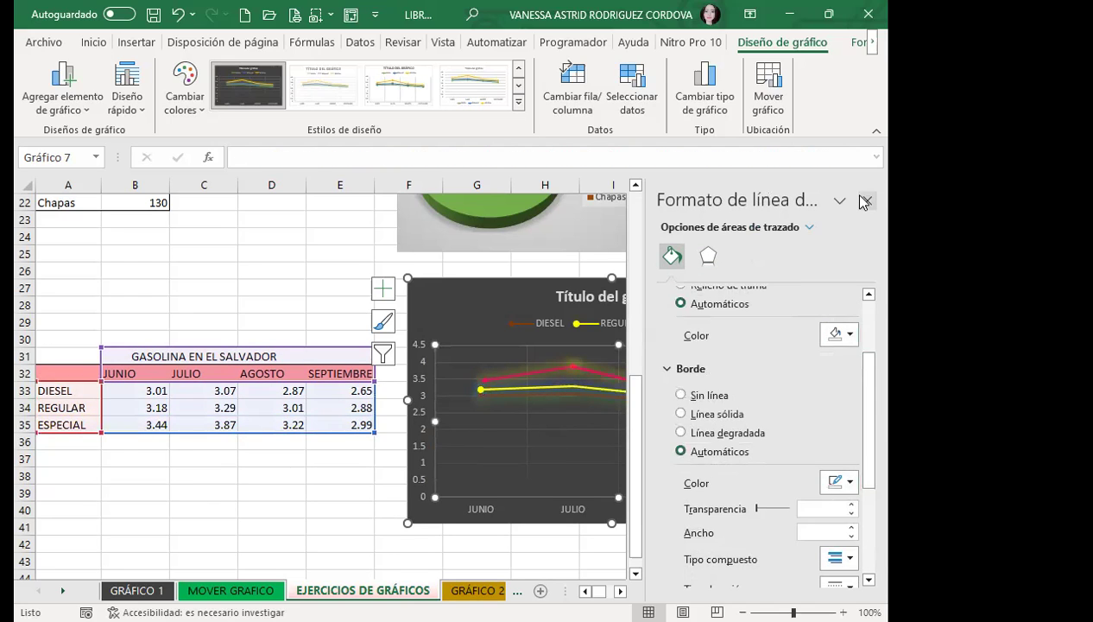
click(860, 201)
click(596, 373)
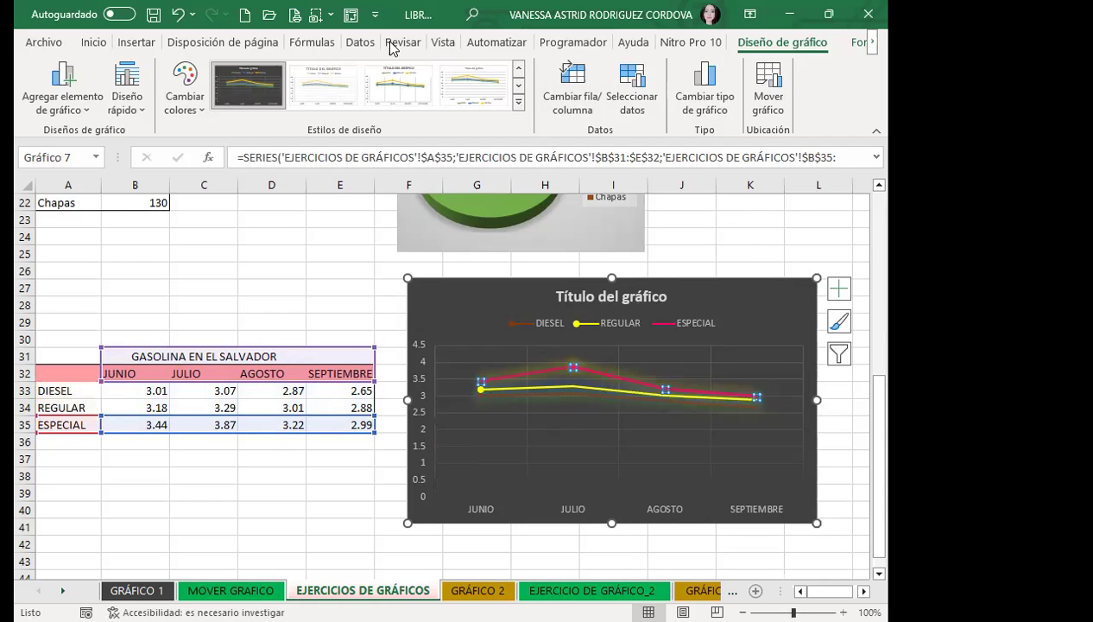
click(855, 41)
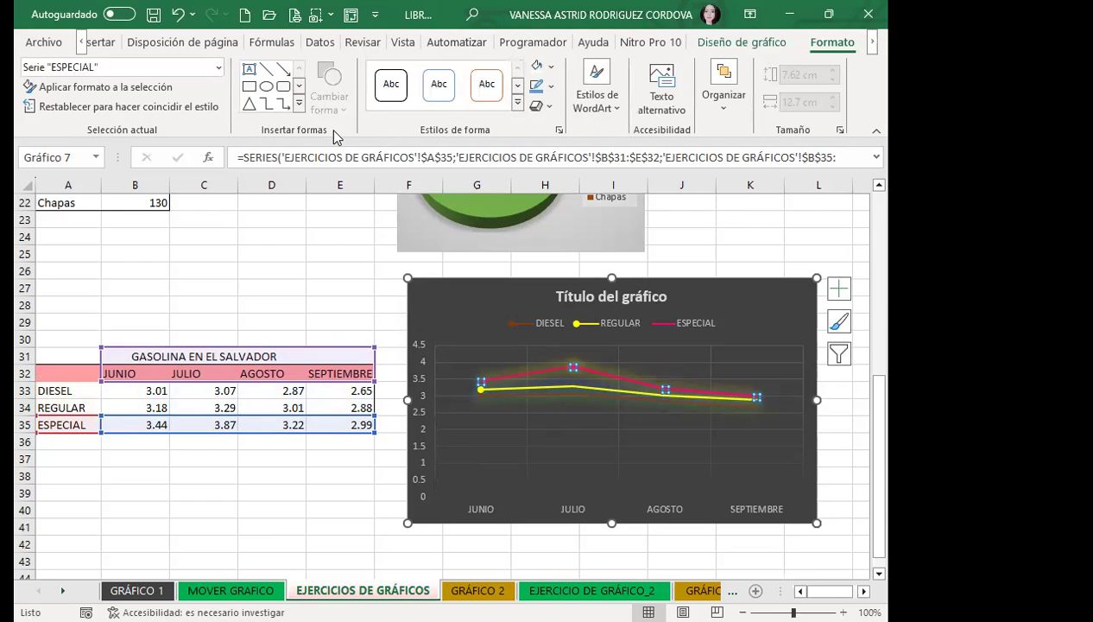
click(552, 87)
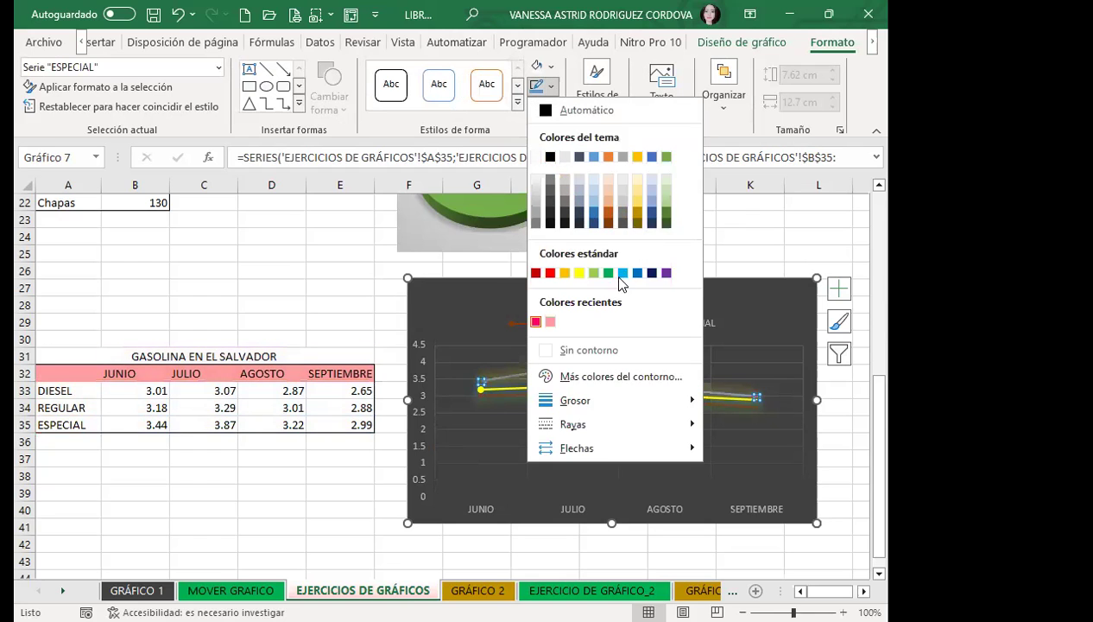
click(735, 350)
click(534, 426)
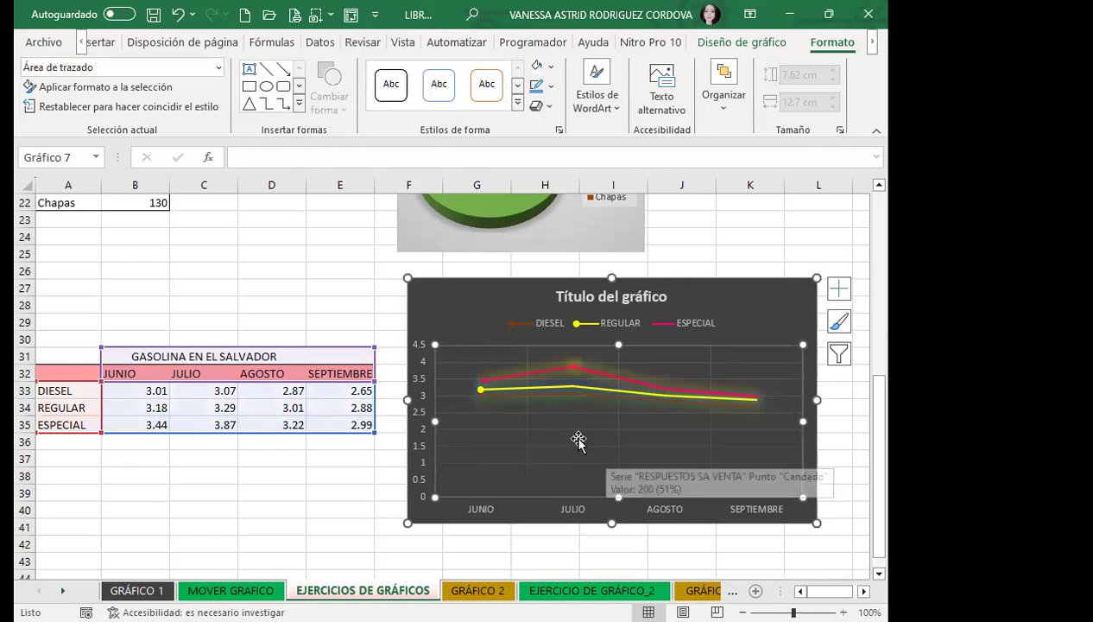
click(672, 389)
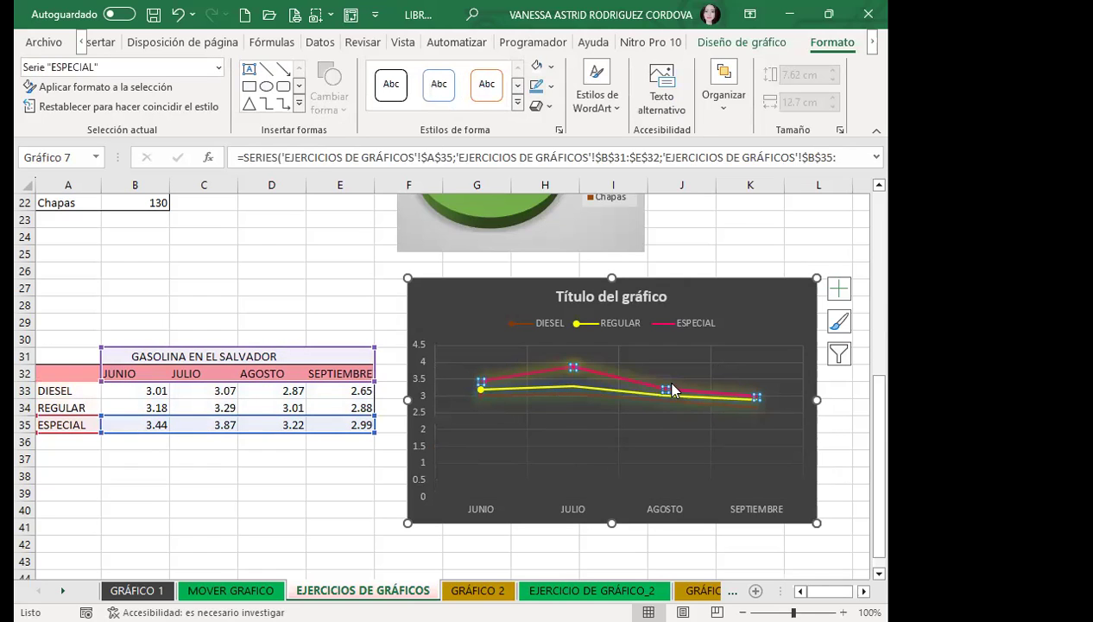
key(ctrl+z)
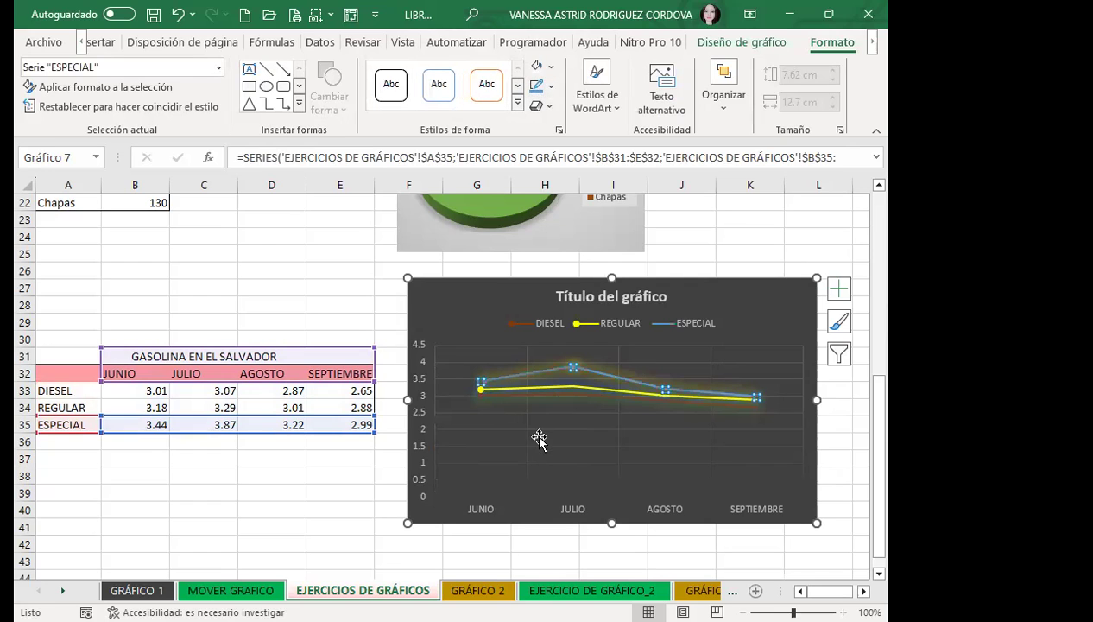
click(536, 438)
key(ctrl+y)
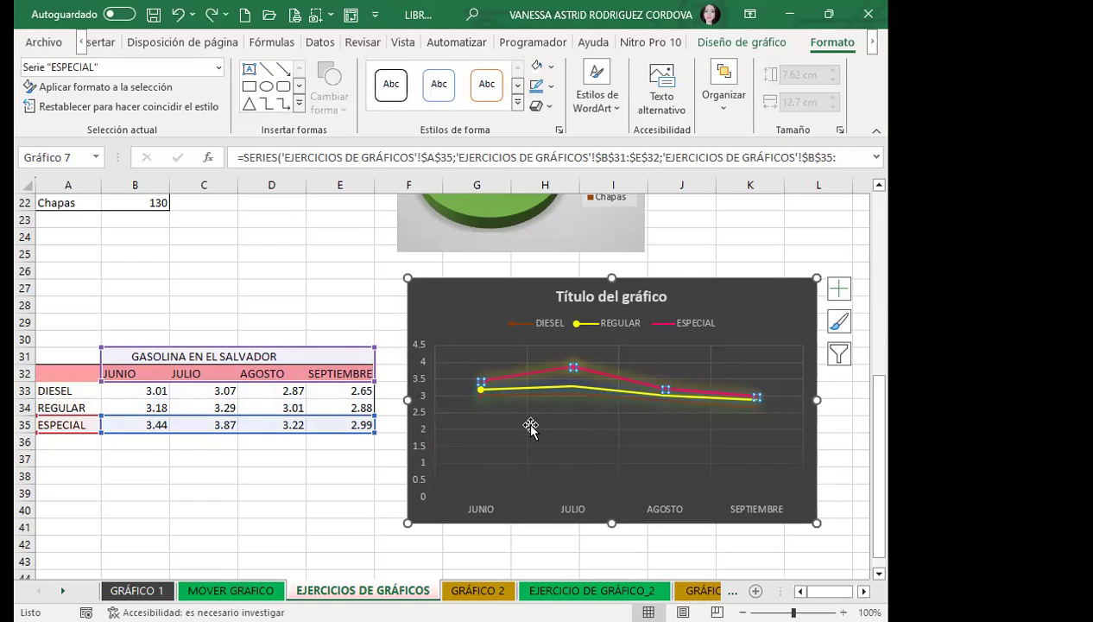
click(452, 405)
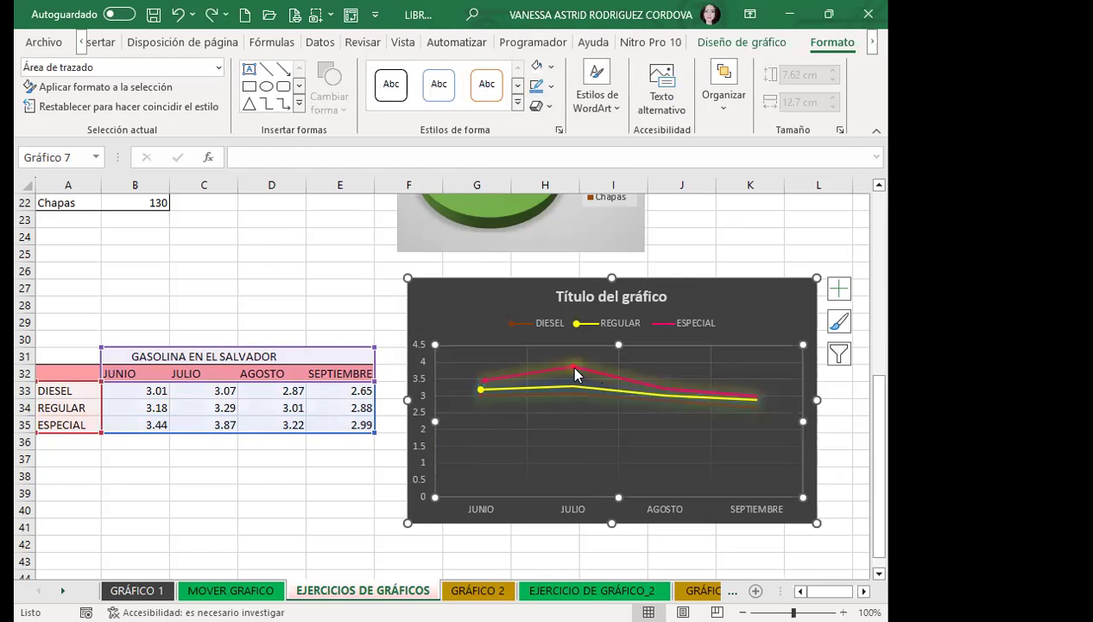
mouse_move(573, 372)
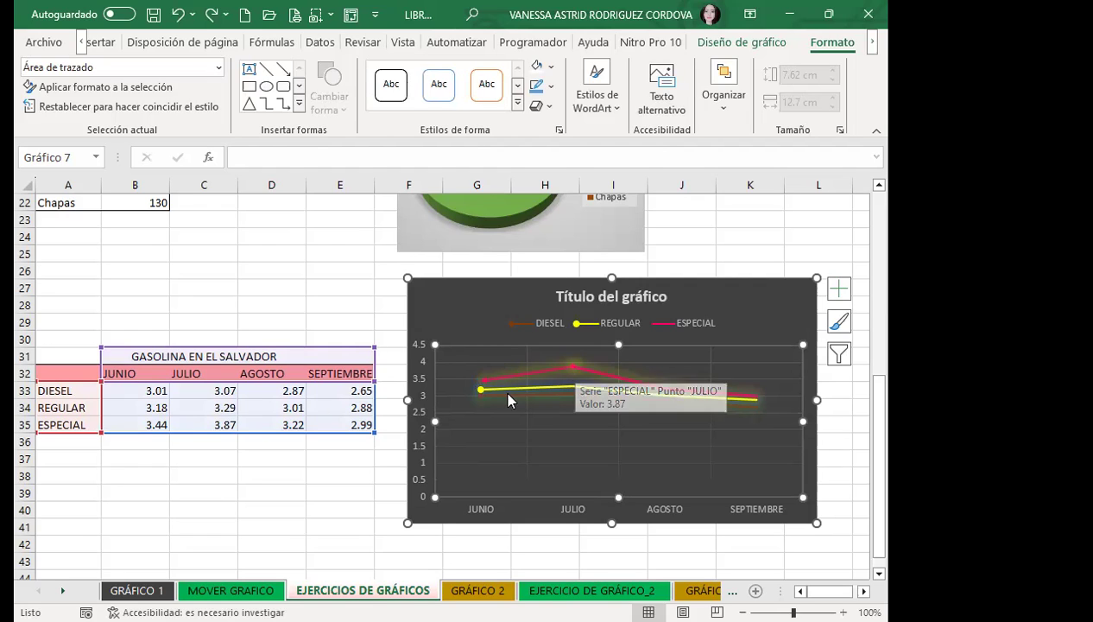
- Inspect the REGULAR series points, then go to the EJERCICIO DE GRÁFICO_2 sheet
click(572, 385)
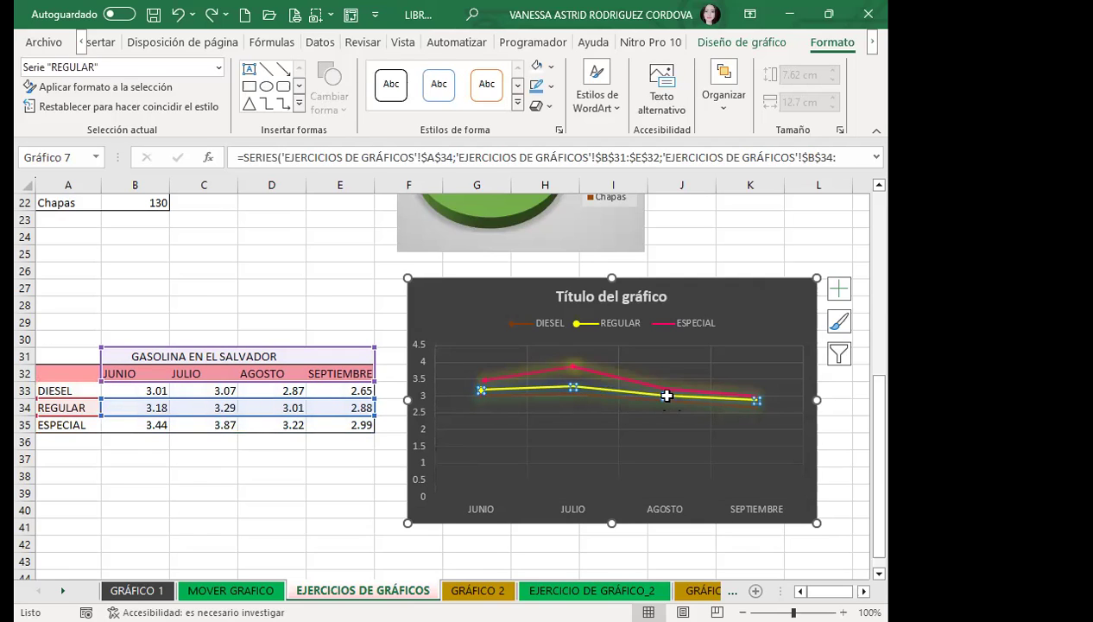
mouse_move(667, 396)
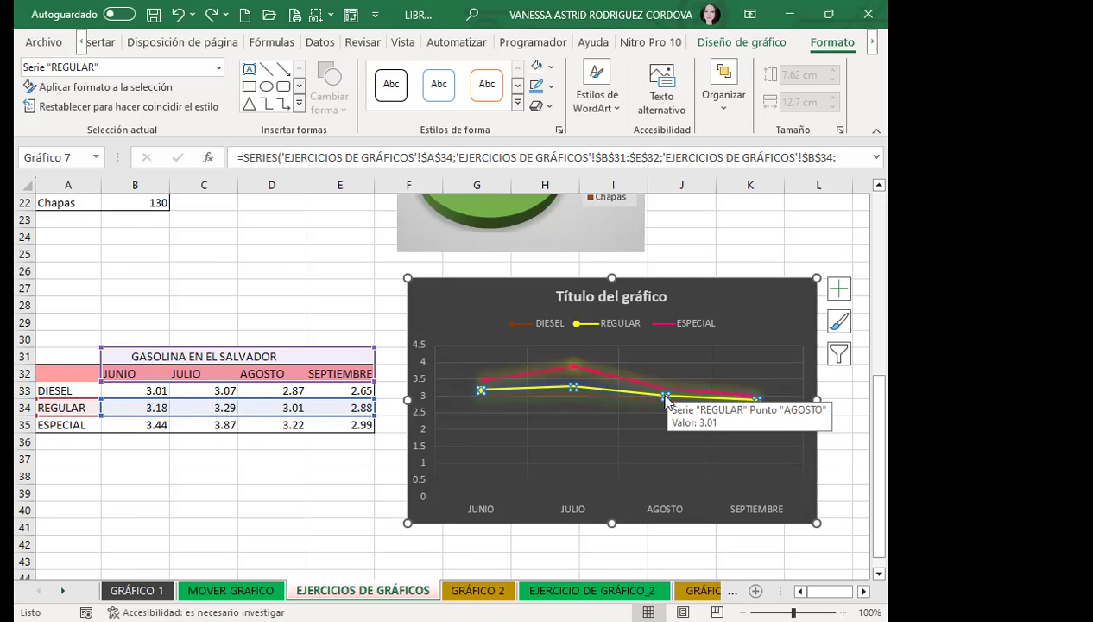
scroll(565, 319, up, 3)
scroll(565, 320, up, 4)
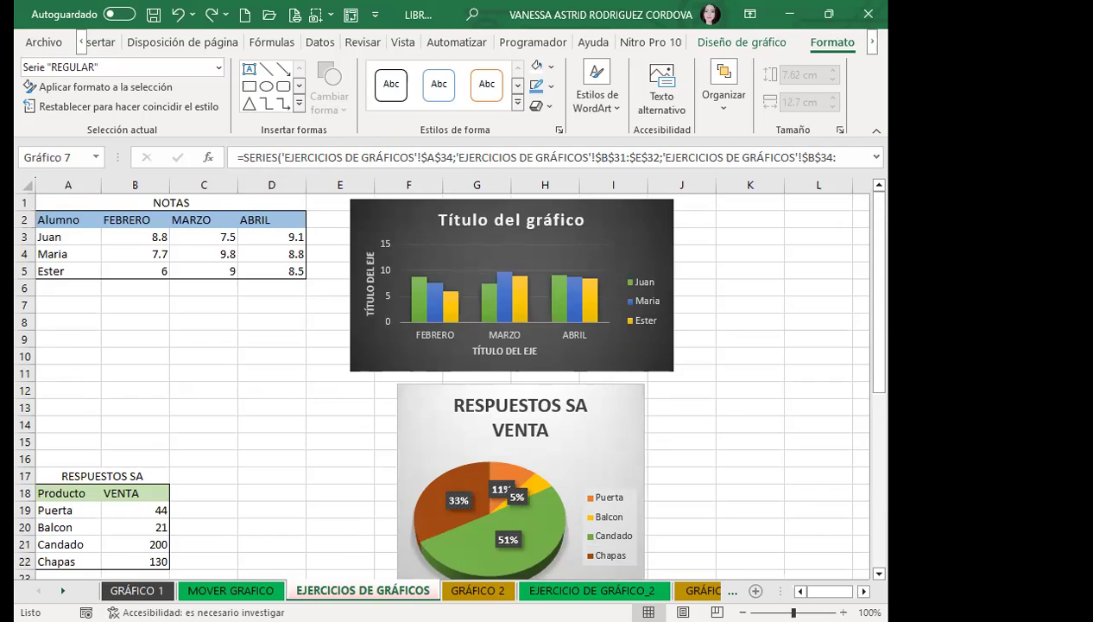
click(605, 590)
- Glance at GRÁFICO LÍNEA (2), return, then advance to it with Ctrl+Page Down
click(695, 589)
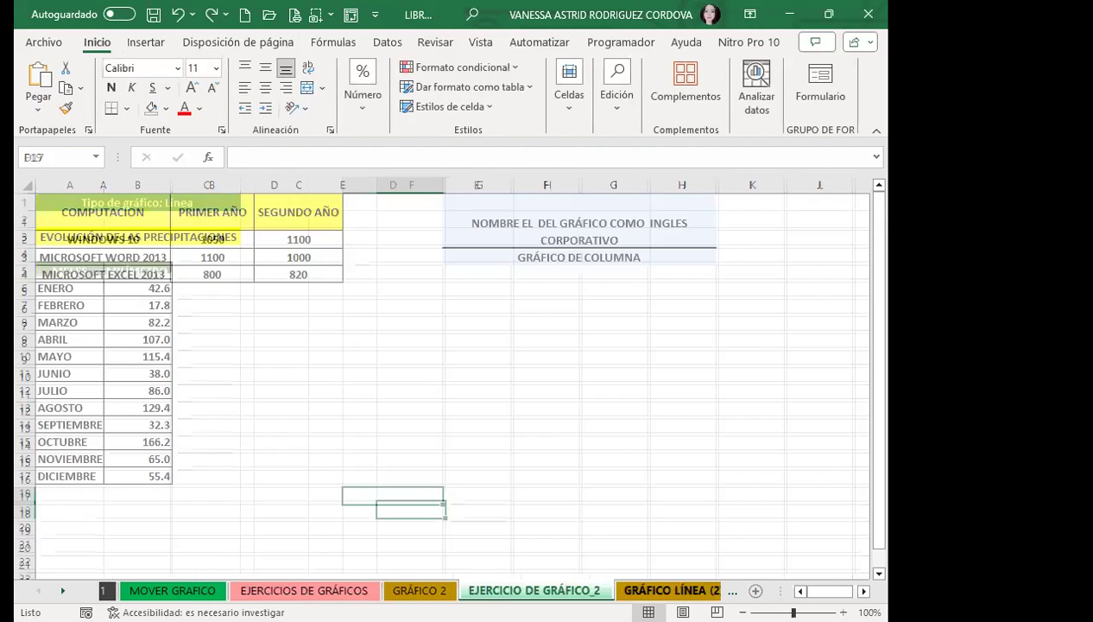
click(557, 590)
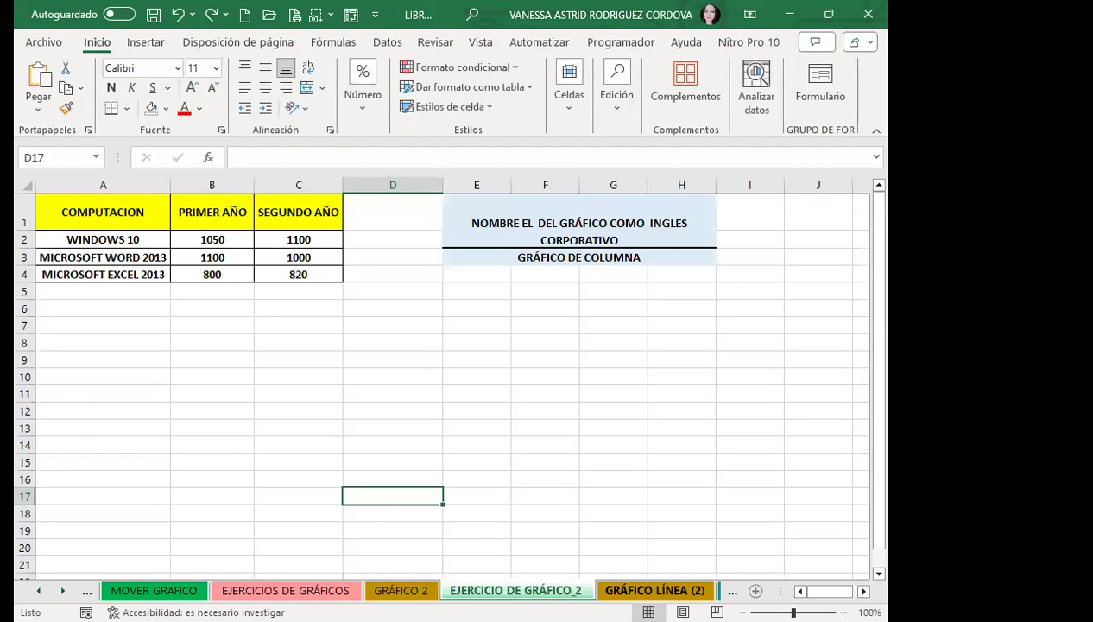
key(ctrl+Page_Down)
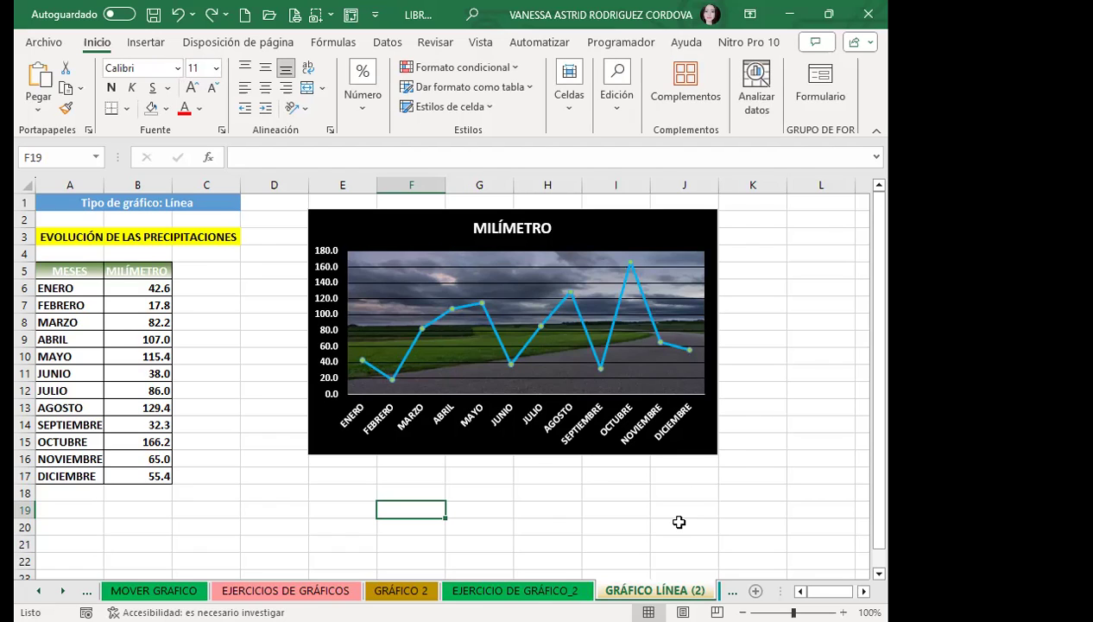
- On GRÁFICO DE BARRA (2), review the CALIFICACIÓN grades and ESTUDIANTES counts
key(ctrl+Page_Down)
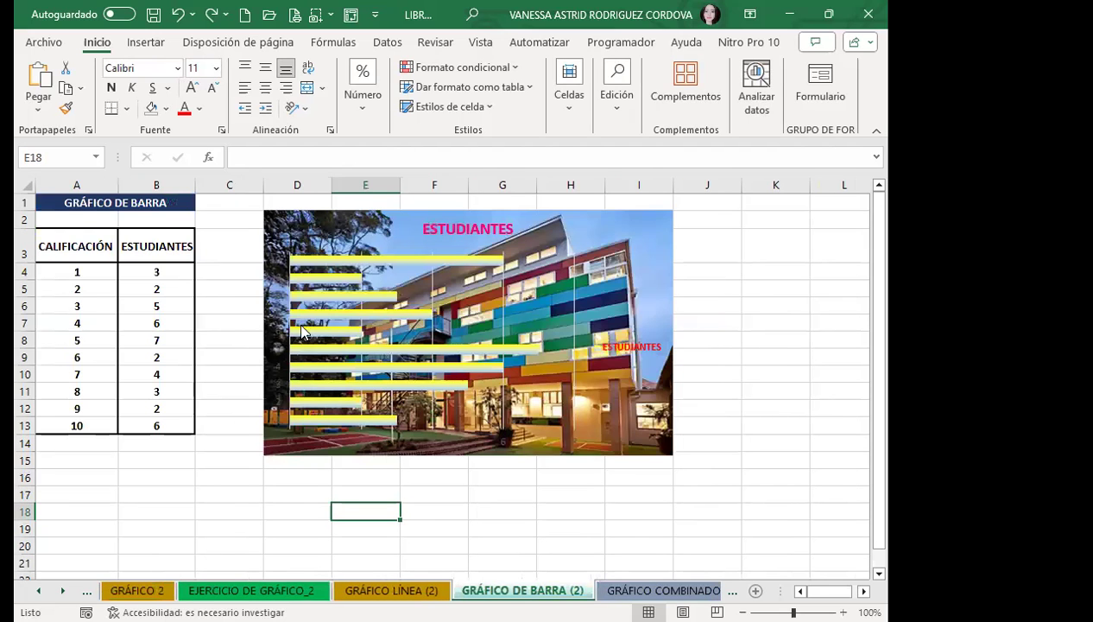
click(165, 309)
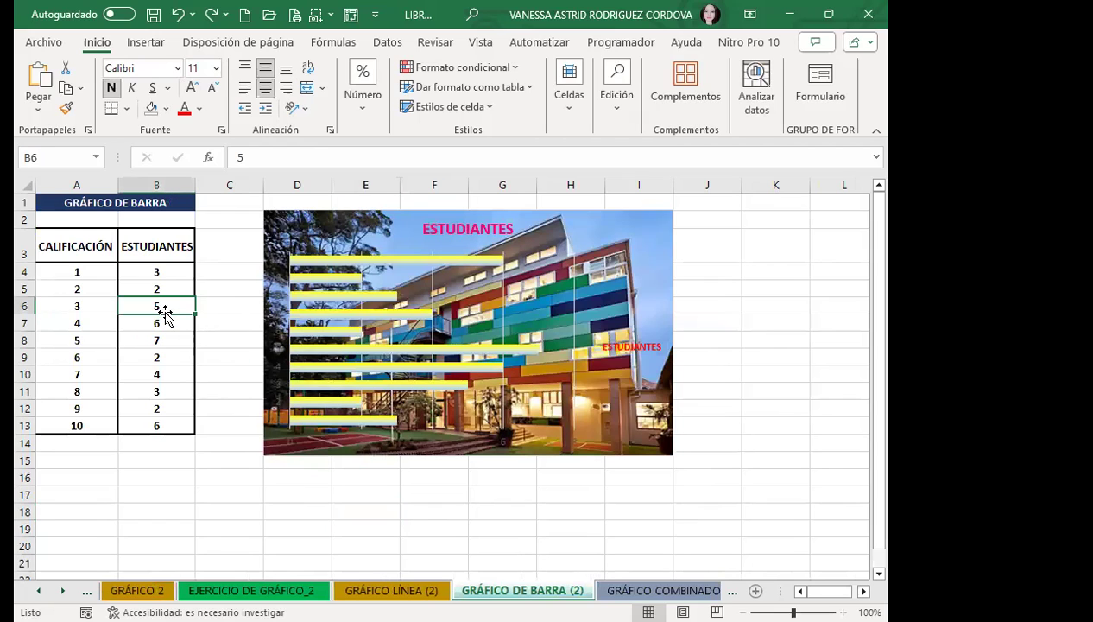
click(65, 290)
click(90, 274)
click(129, 271)
click(105, 277)
click(143, 272)
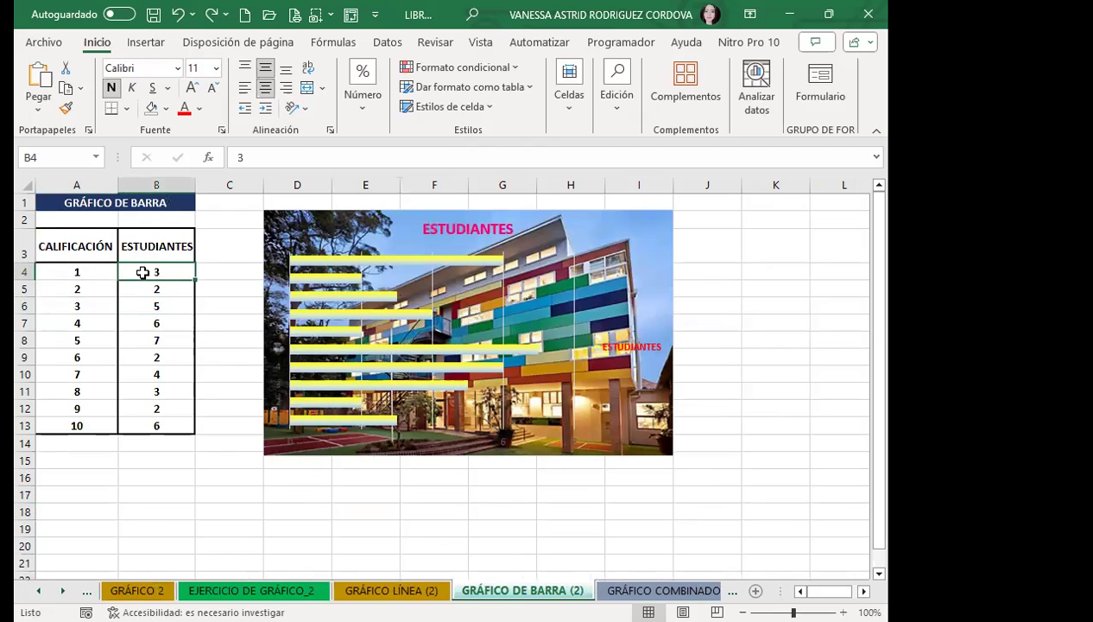
click(78, 247)
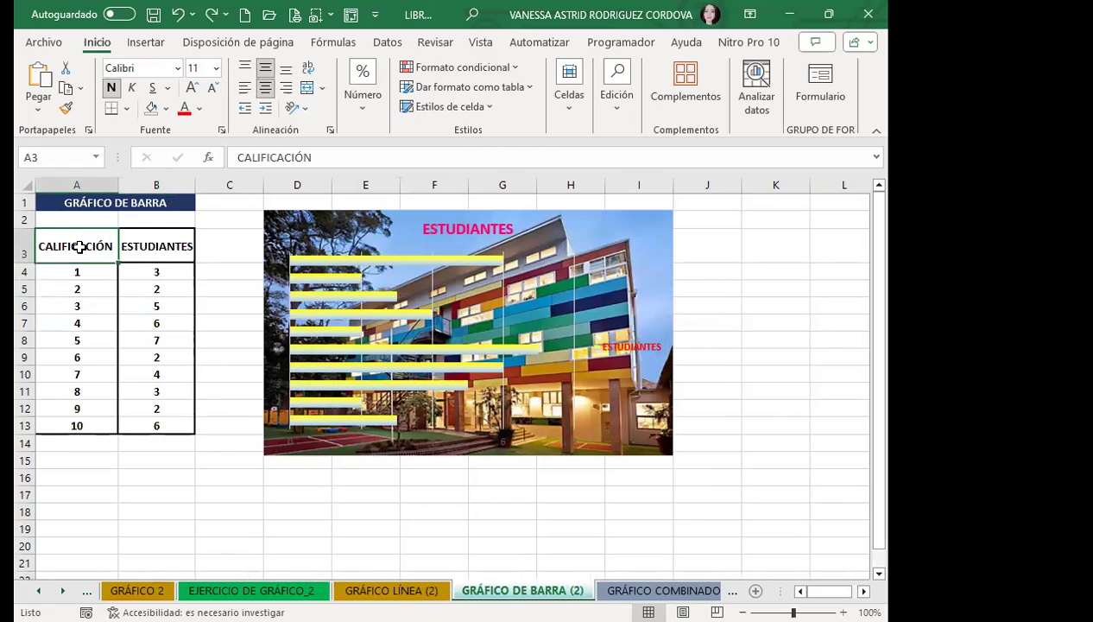
click(153, 246)
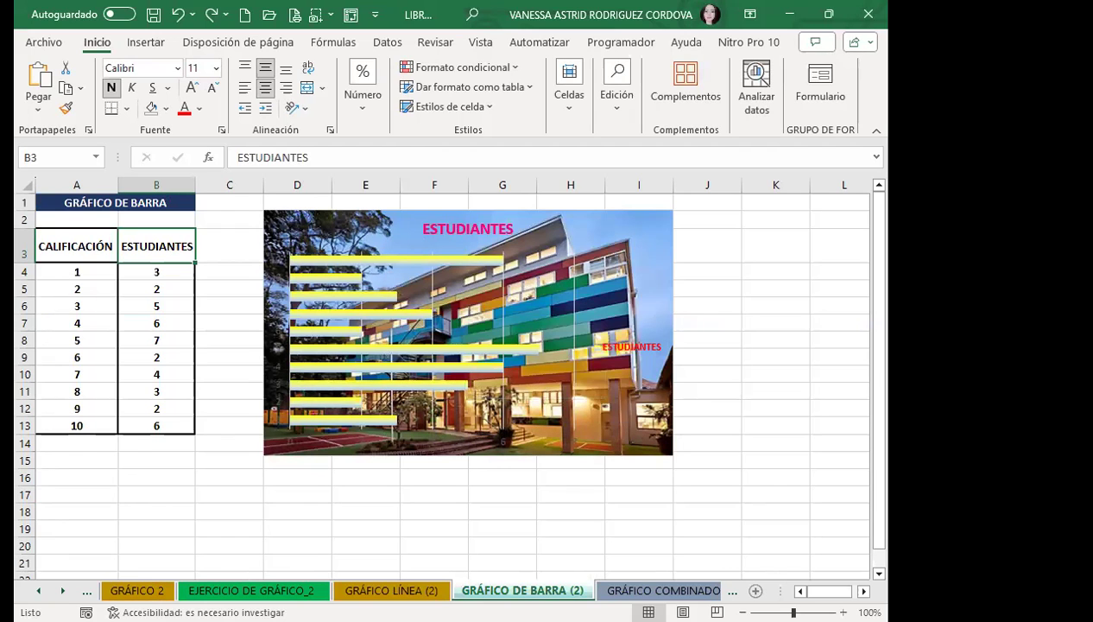
- Open the GRÁFICO COMBINADO 1 inventory combo chart sheet
click(663, 590)
scroll(574, 474, down, 2)
scroll(580, 475, up, 2)
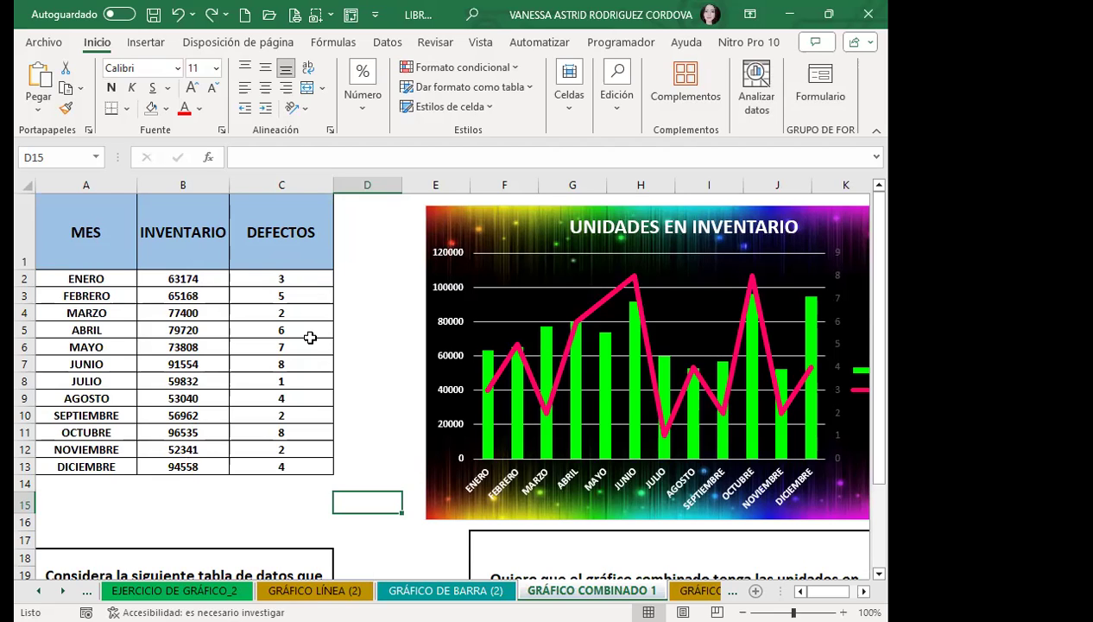
- Inspect the UNIDADES EN INVENTARIO chart and its plot area, then open GRÁFICO COMBINADO 2
click(211, 255)
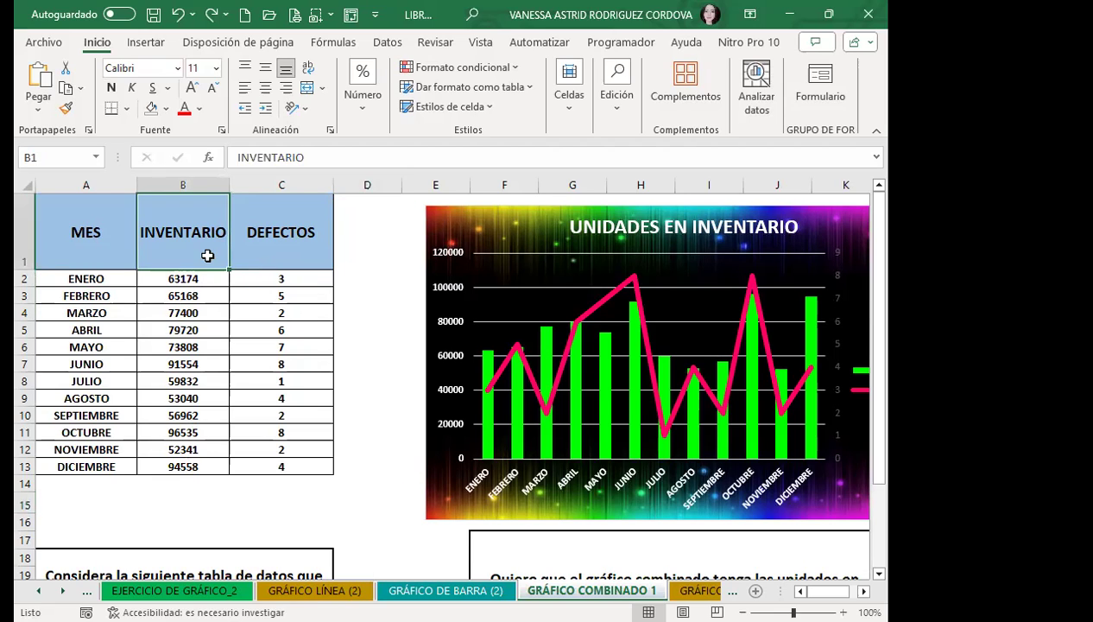
click(501, 347)
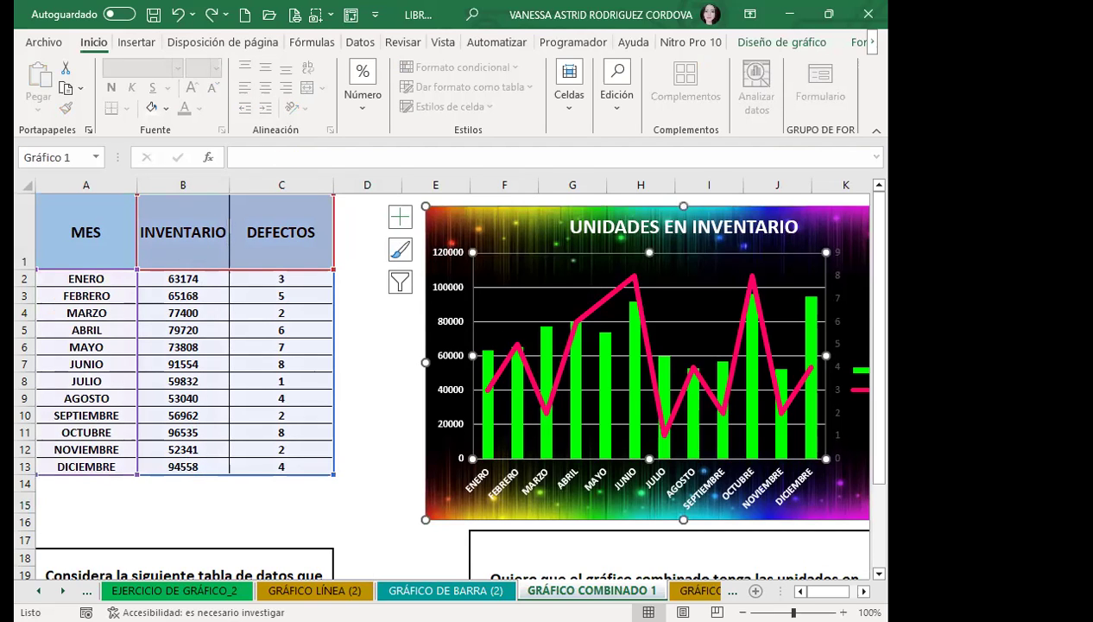
scroll(449, 363, right, 1)
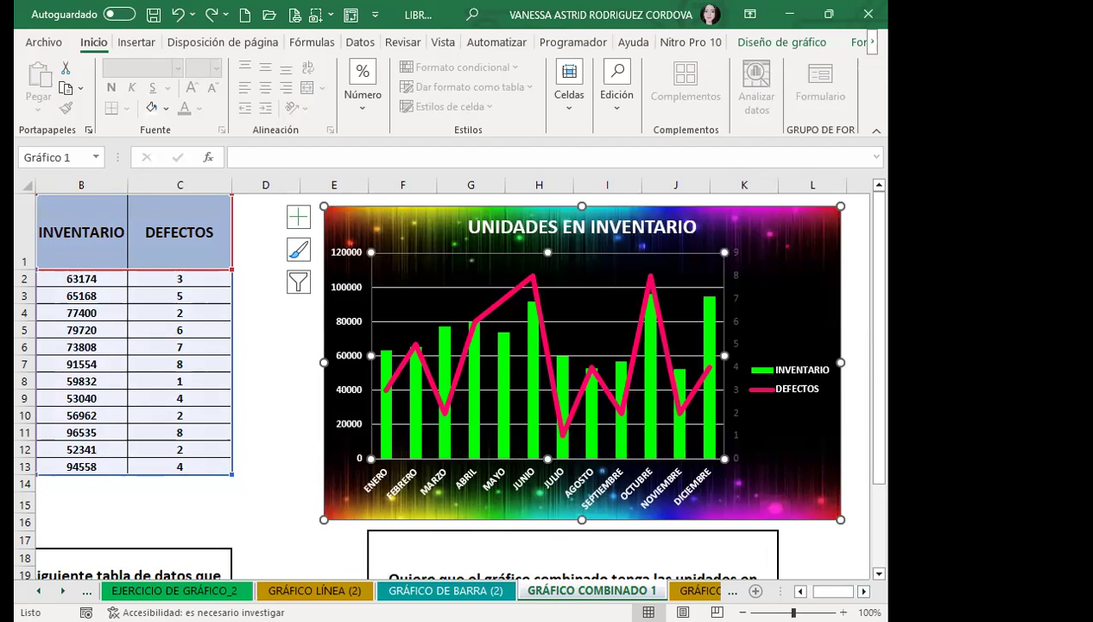
key(Escape)
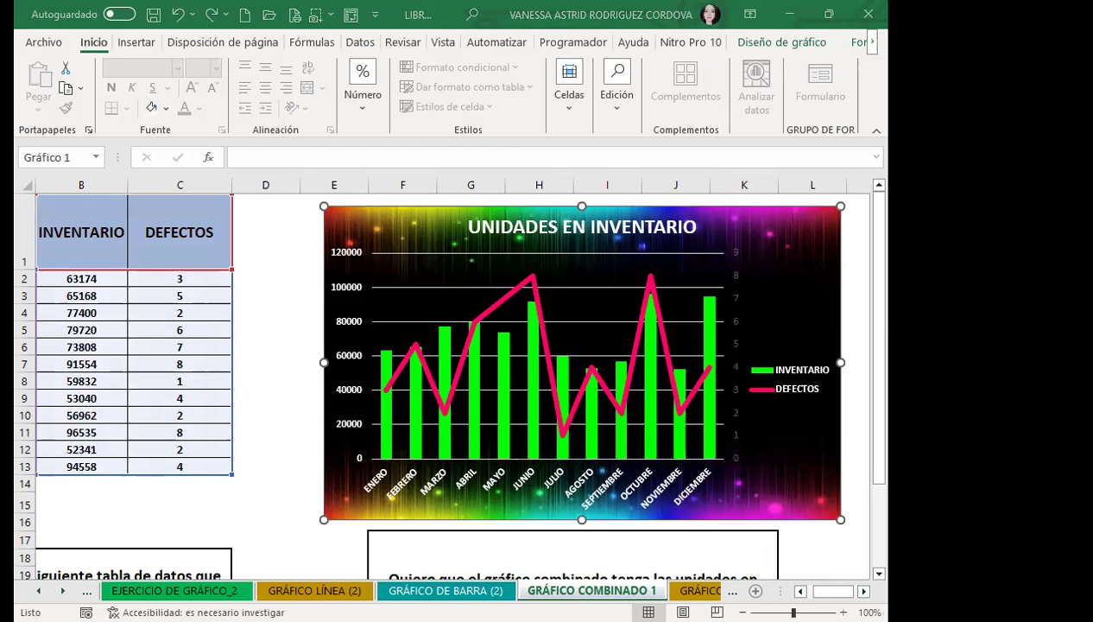
key(Down)
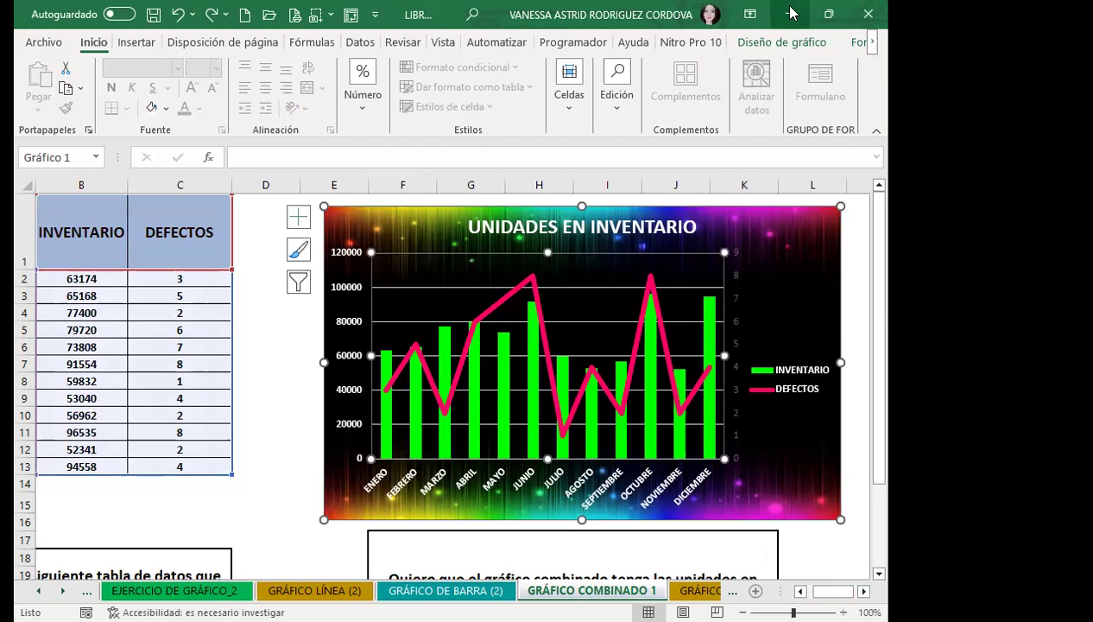
mouse_move(497, 355)
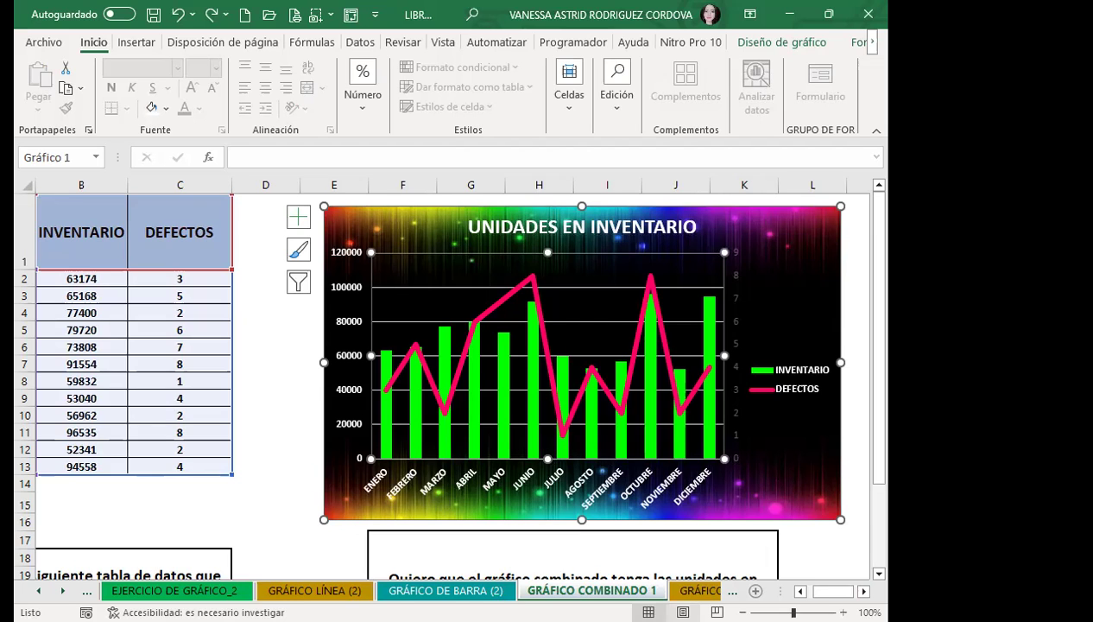
click(698, 590)
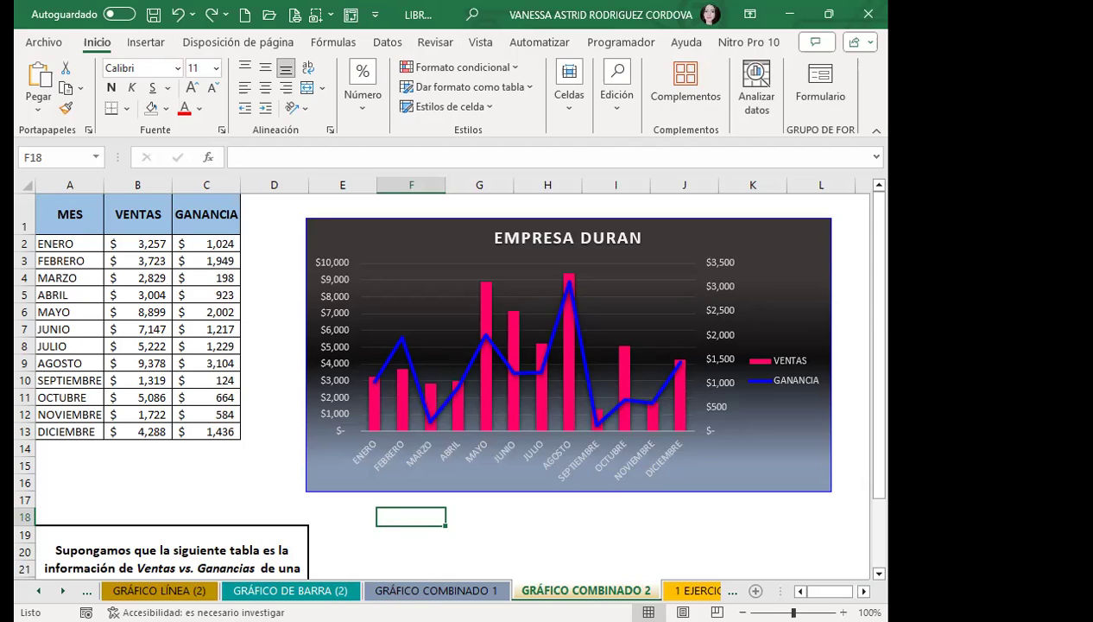
- Drag-select the MES, VENTAS and GANANCIA table from the MES header down
mouse_move(47, 208)
mouse_down()
mouse_move(198, 309)
mouse_move(198, 447)
mouse_up()
- Insert a 'Columna agrupada - Línea en eje secundario' combo chart from table A1:C13
drag(71, 226, 192, 433)
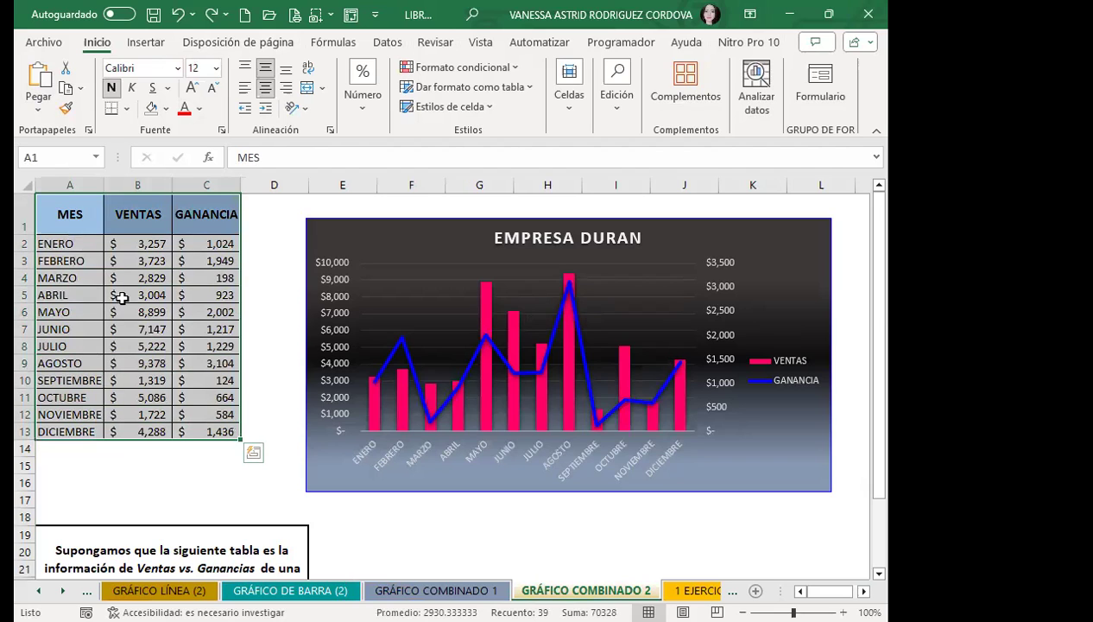
click(143, 47)
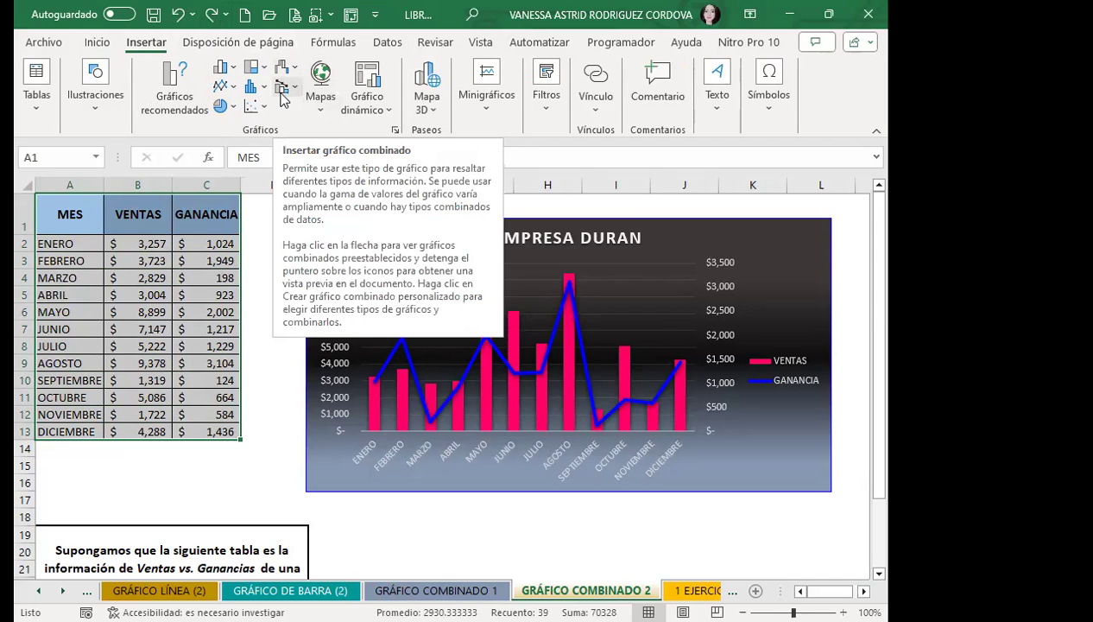
click(288, 88)
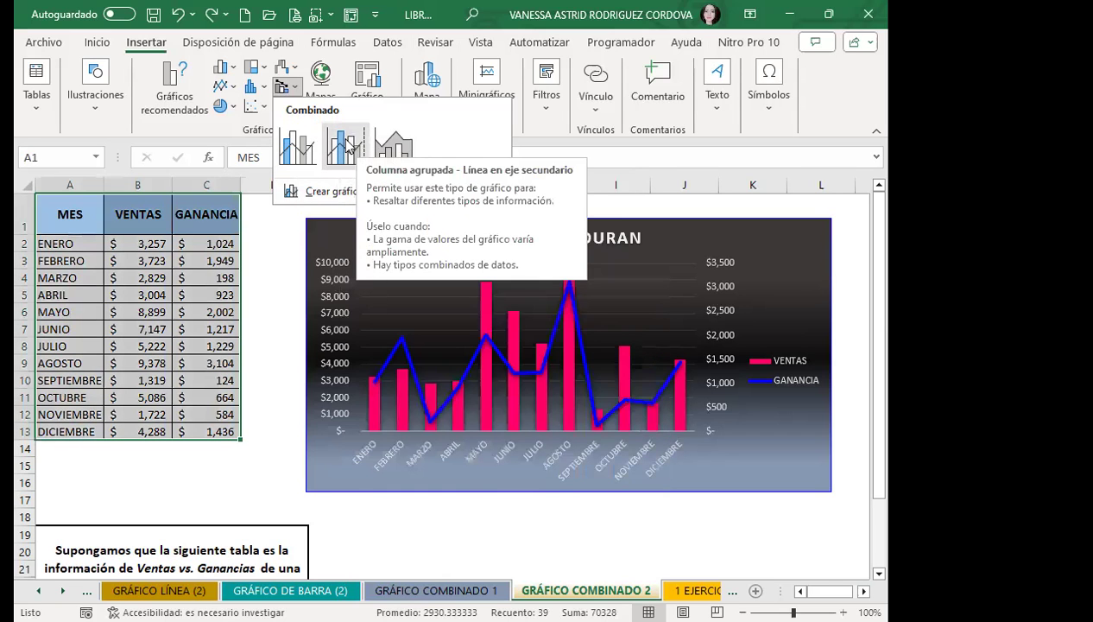
click(345, 145)
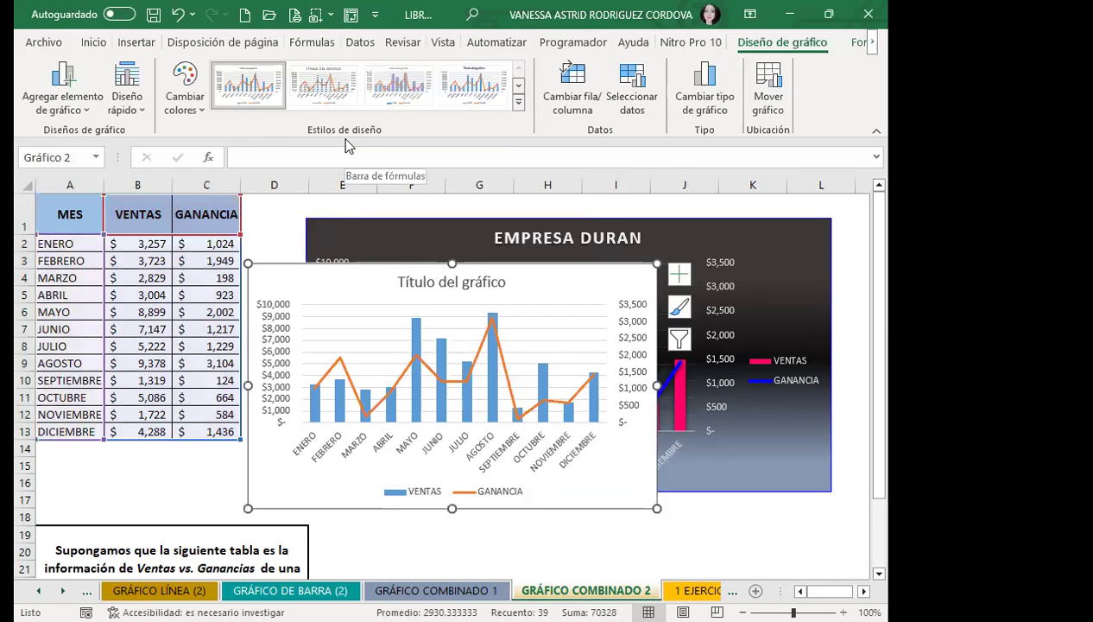
- Try several Diseño rápido layouts, including Diseño 10, and settle on Diseño 1
click(127, 91)
click(224, 245)
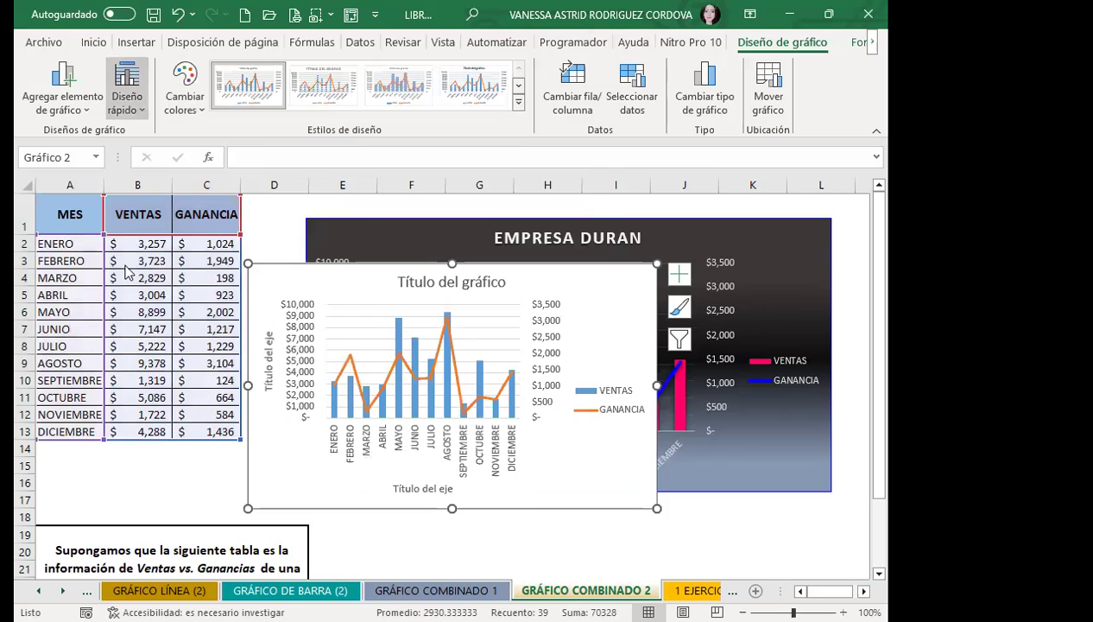
click(138, 100)
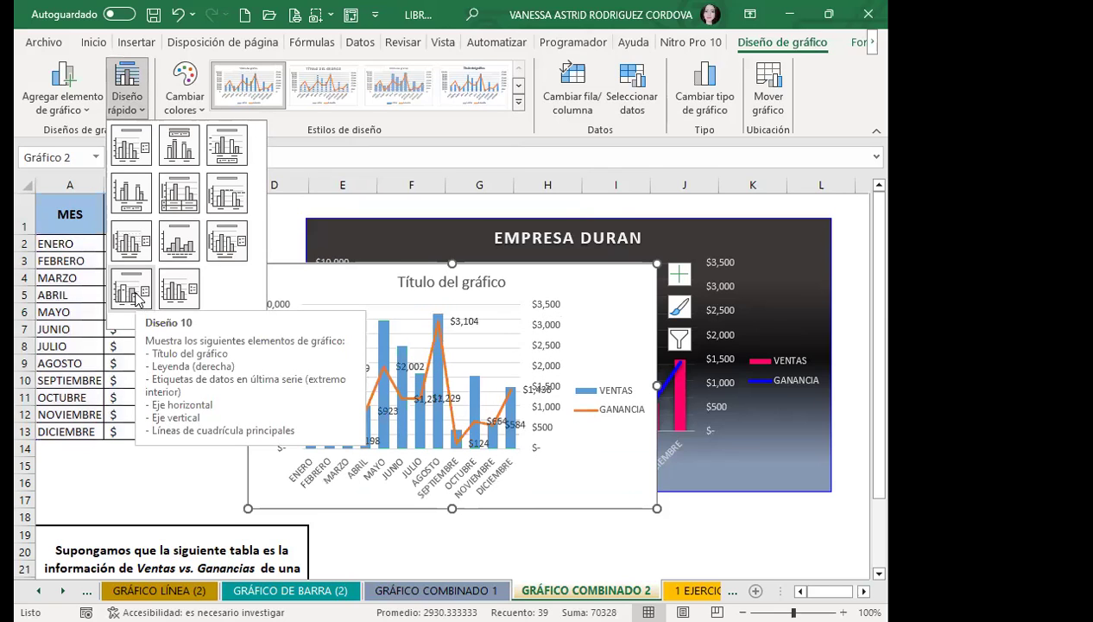
click(133, 293)
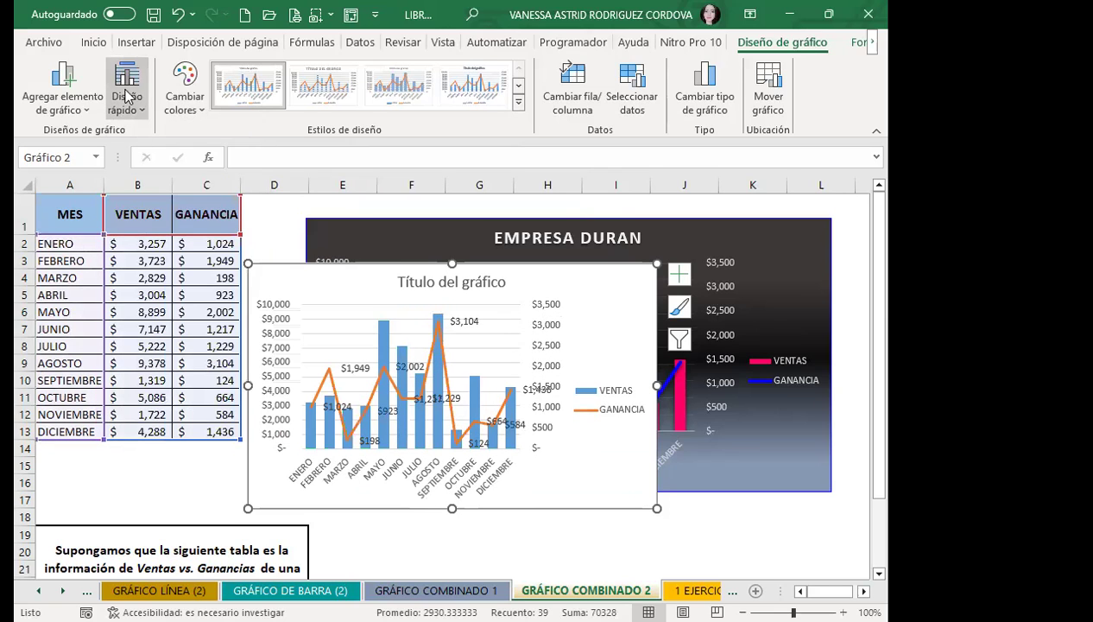
click(126, 93)
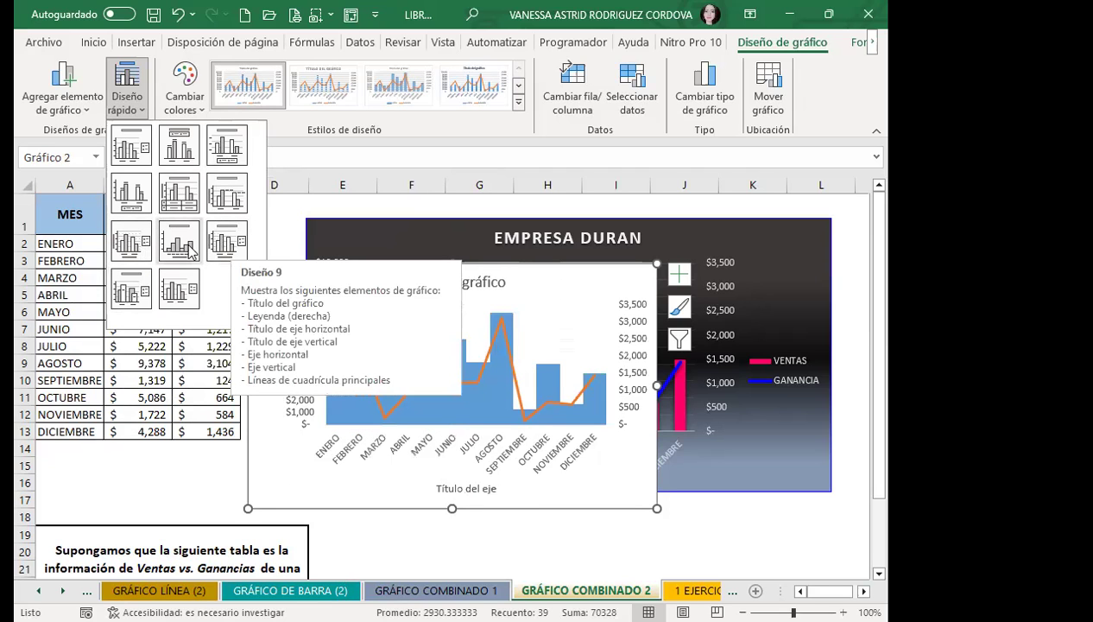
click(145, 149)
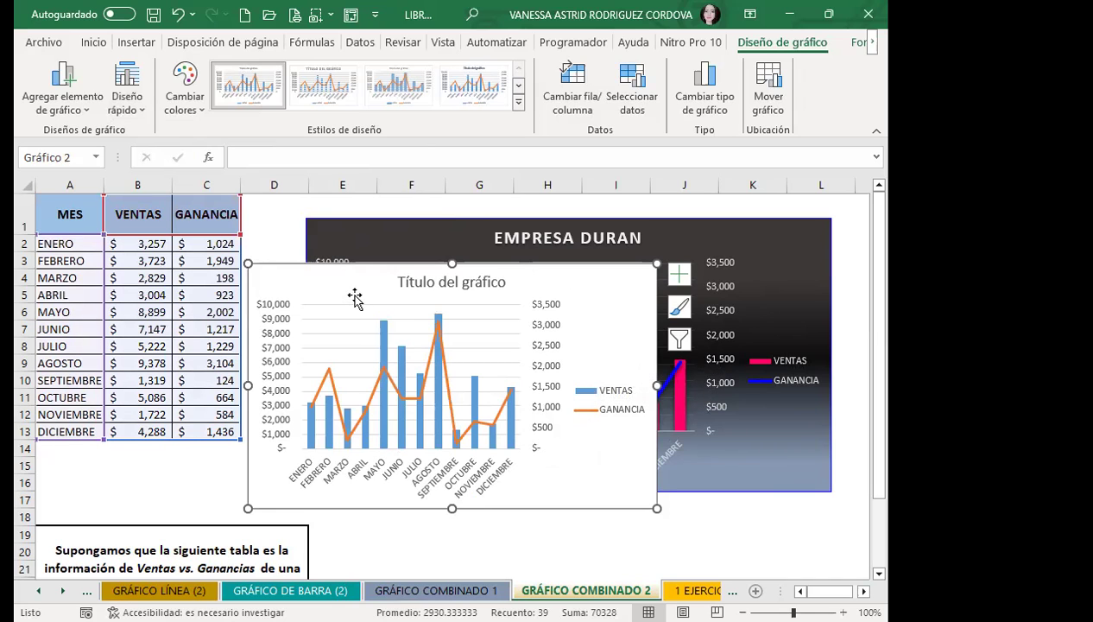
- Delete the extra default chart and return to the table area
key(Delete)
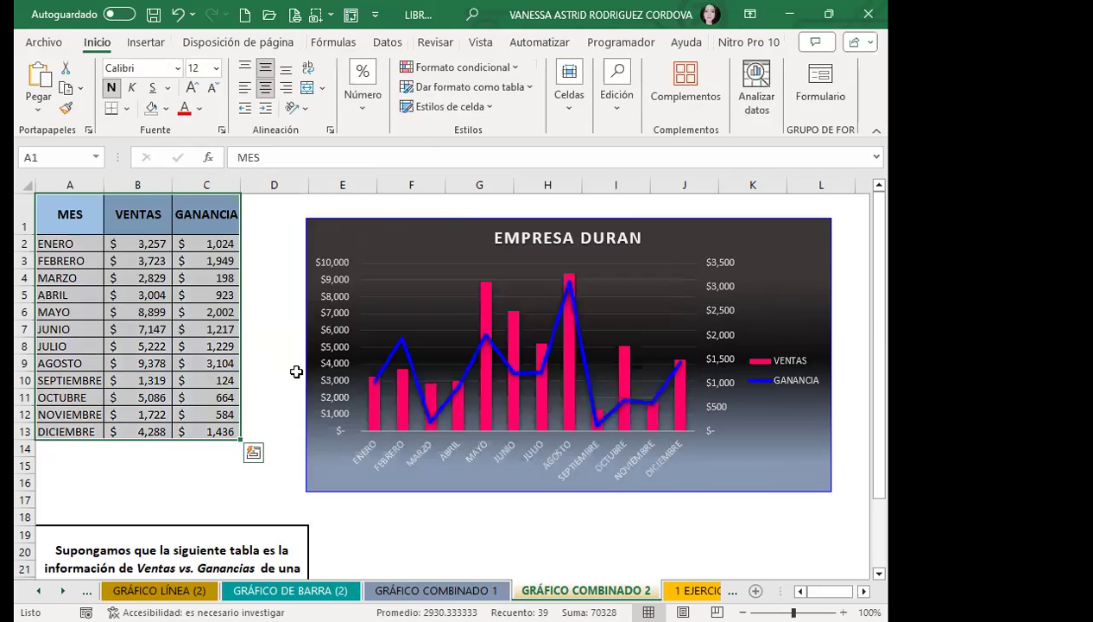
click(296, 368)
scroll(296, 369, down, 4)
click(479, 399)
scroll(268, 366, up, 3)
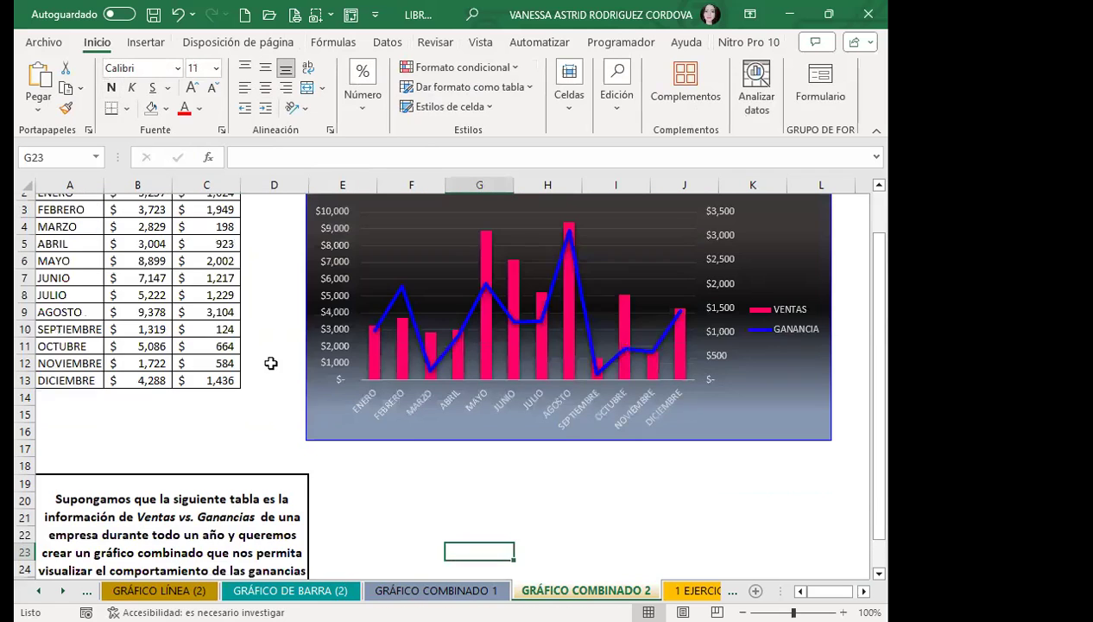
scroll(270, 288, up, 1)
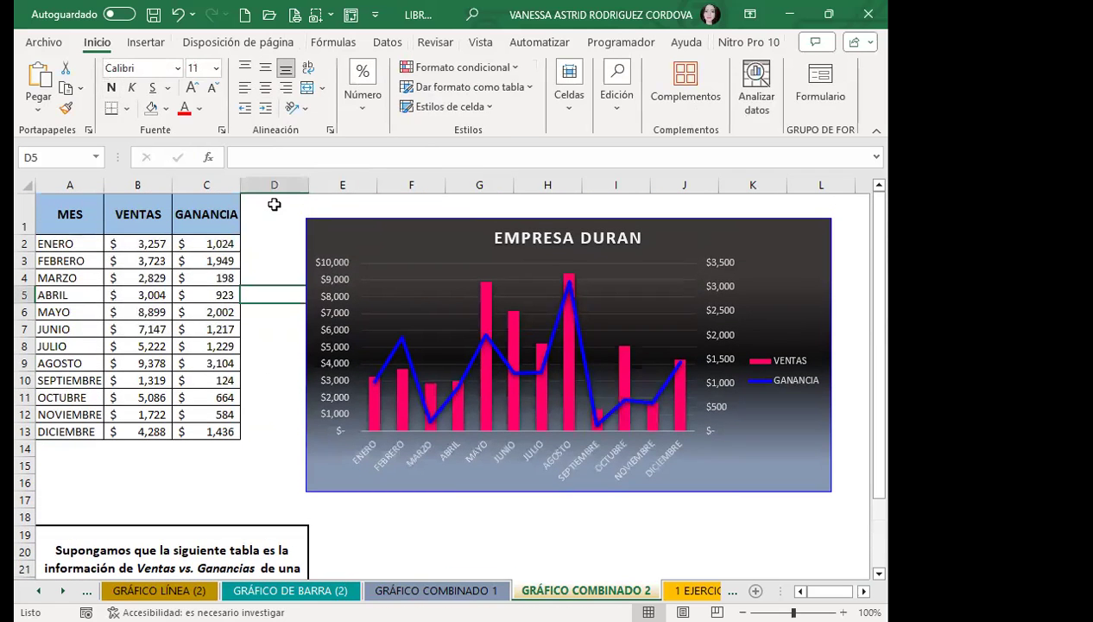
click(177, 226)
mouse_move(86, 210)
mouse_down()
mouse_move(207, 391)
mouse_move(208, 431)
mouse_up()
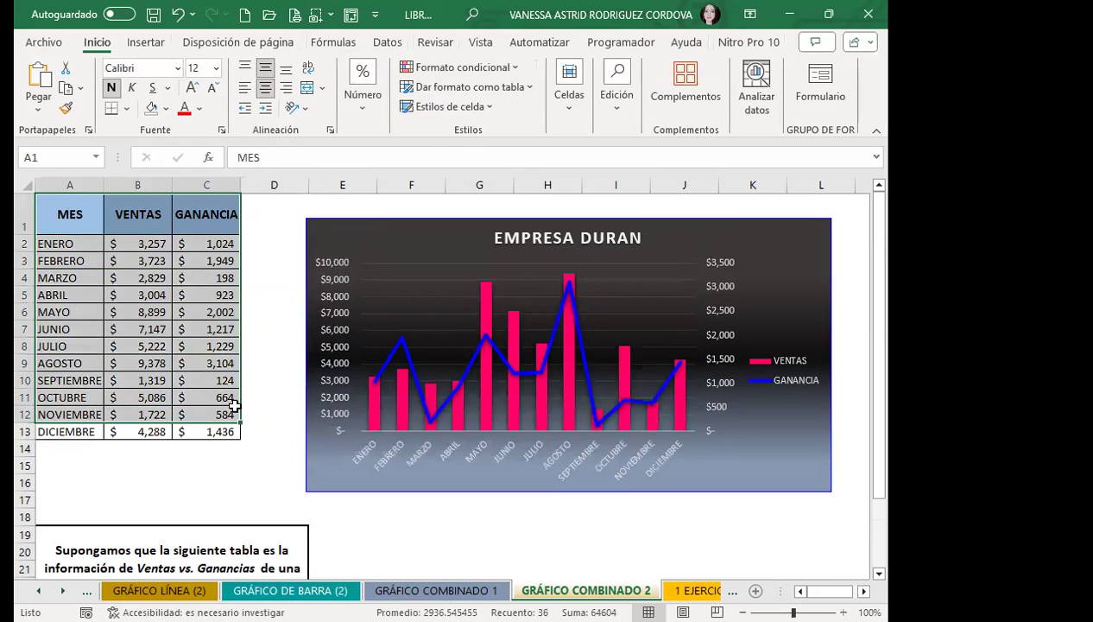
click(404, 234)
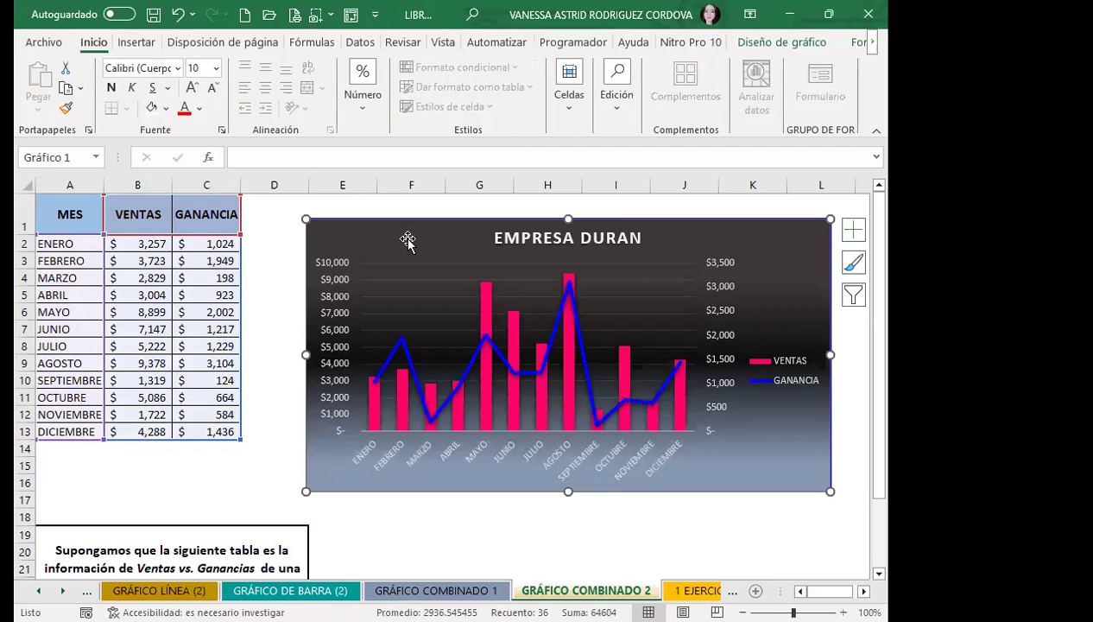
click(284, 238)
- Give A1:C13 thick blue outline and inside borders
click(73, 211)
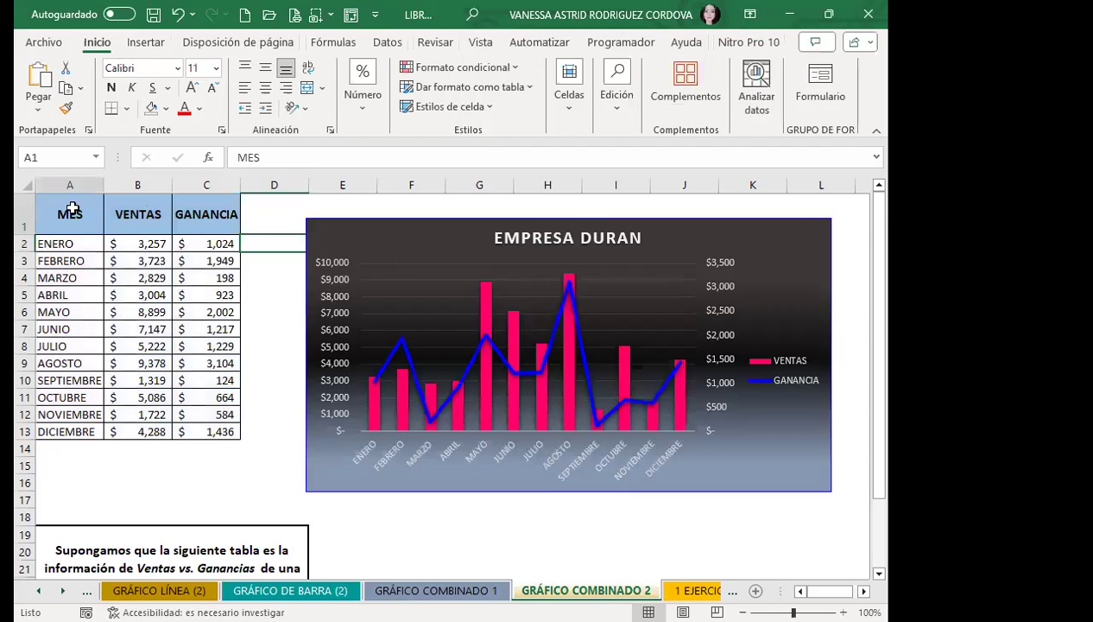
drag(72, 211, 209, 429)
click(222, 131)
click(463, 100)
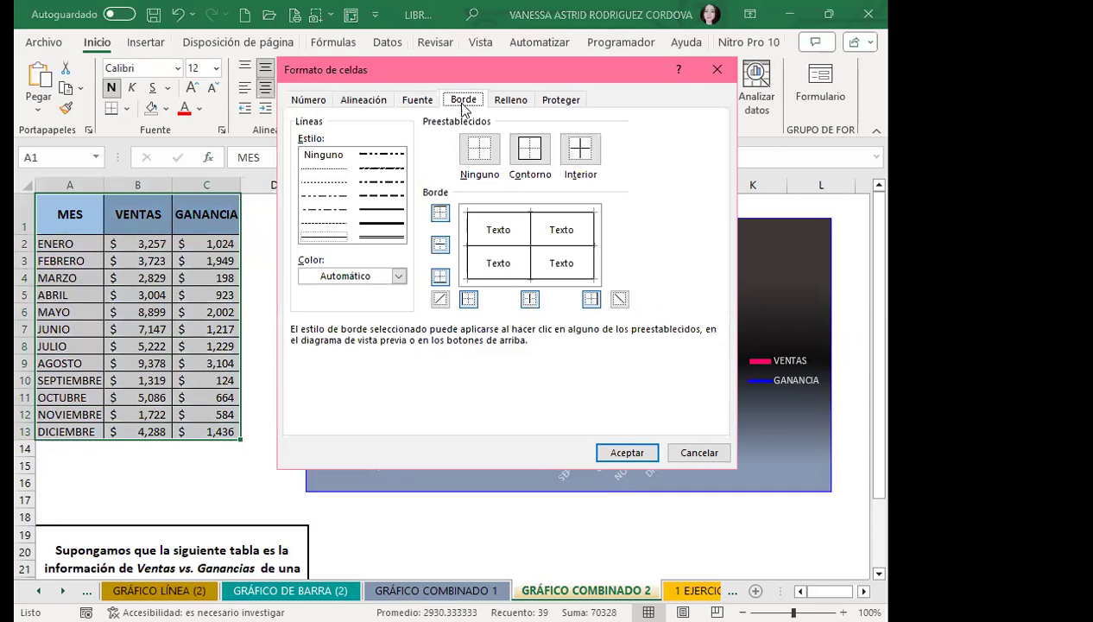
click(380, 223)
click(529, 150)
click(580, 150)
click(398, 276)
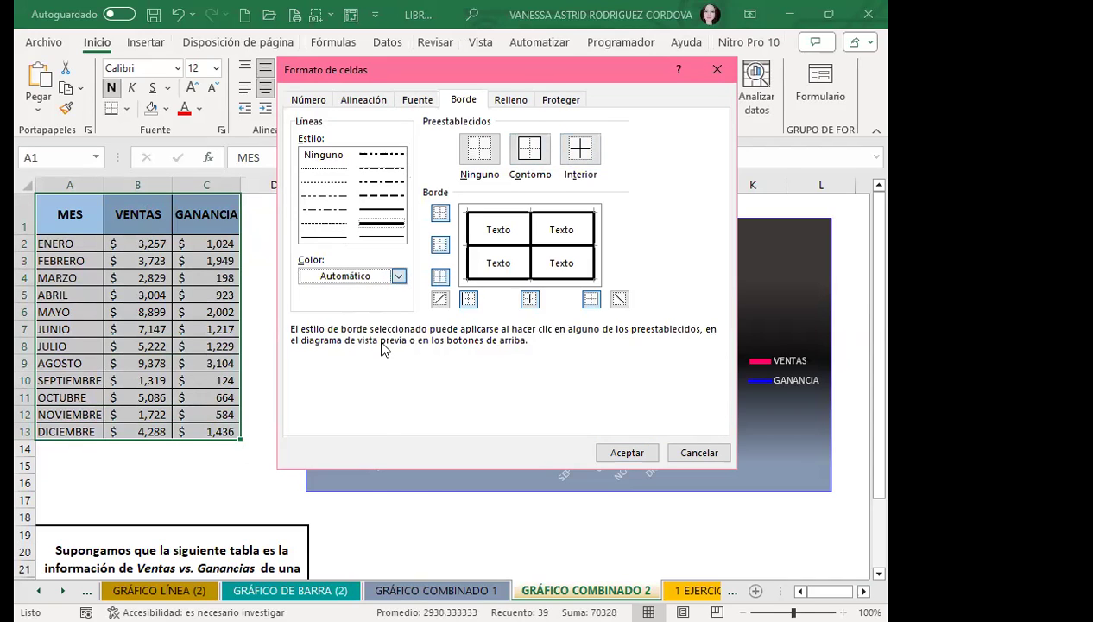
click(398, 275)
click(409, 462)
click(529, 150)
click(579, 149)
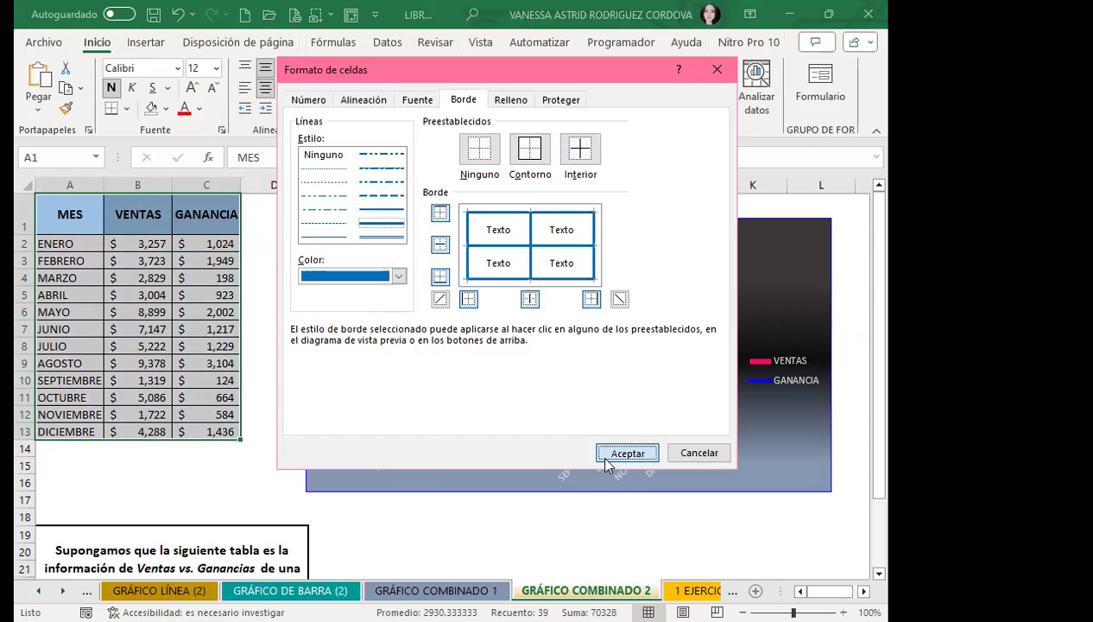
key(Return)
- Widen a column and fill header row A1:C1 with a dark grey-to-light blue gradient
drag(255, 184, 173, 188)
drag(73, 217, 258, 214)
click(221, 130)
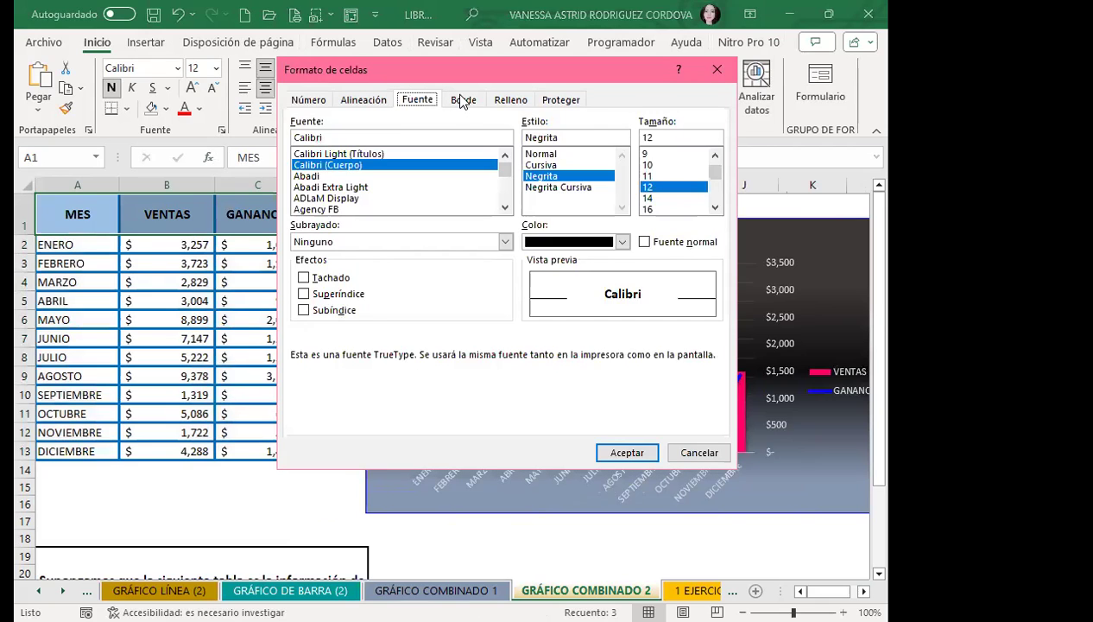
click(508, 100)
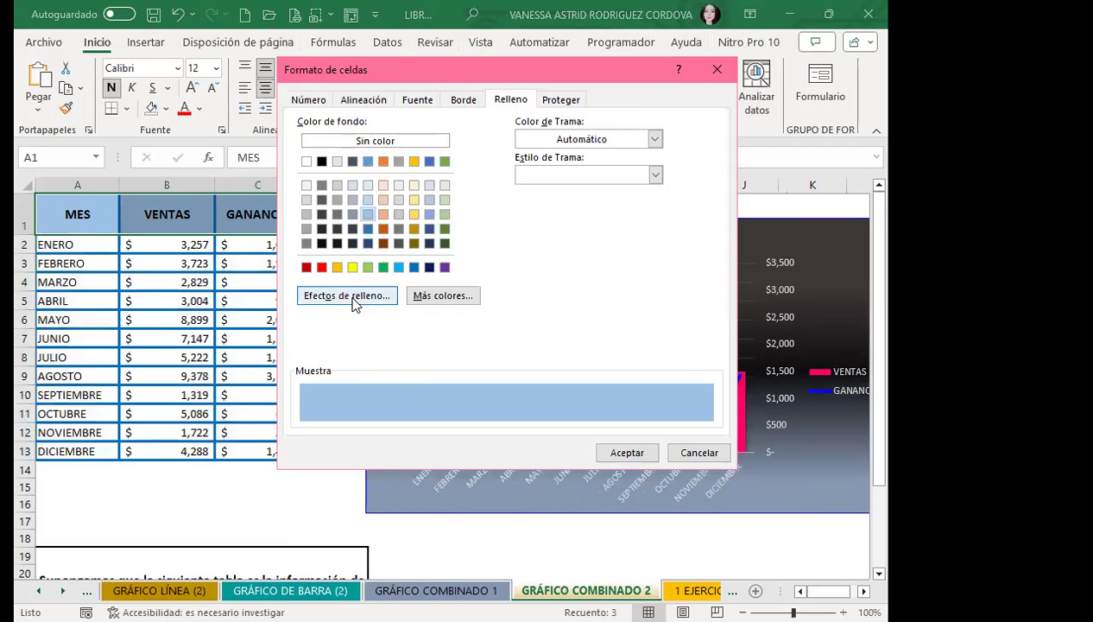
click(353, 299)
click(580, 160)
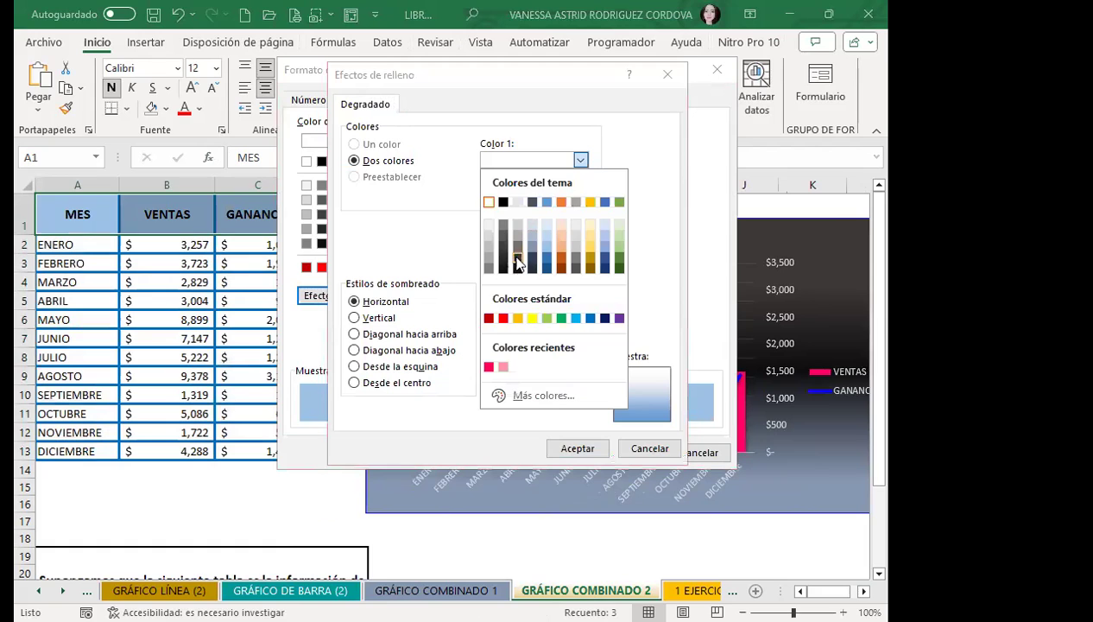
click(517, 257)
click(577, 197)
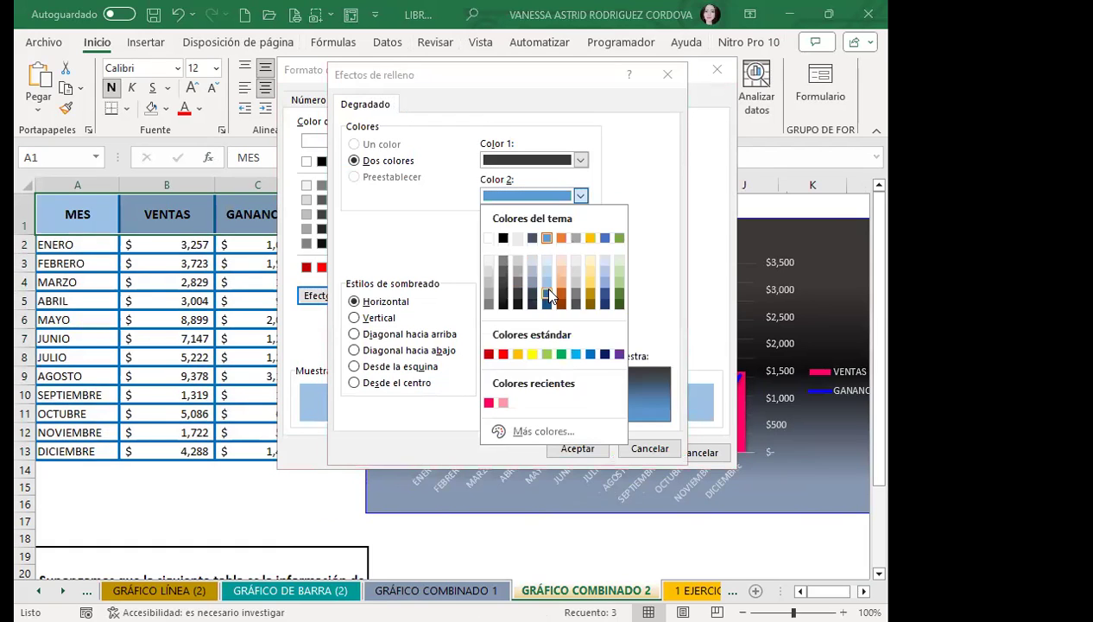
click(541, 282)
click(537, 331)
click(576, 451)
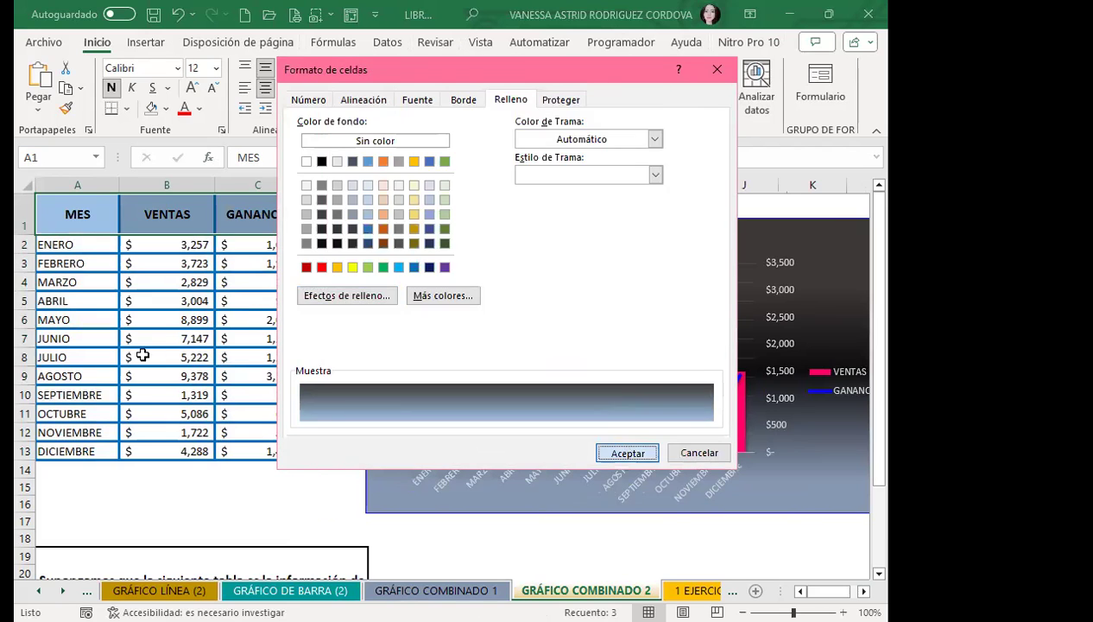
click(625, 450)
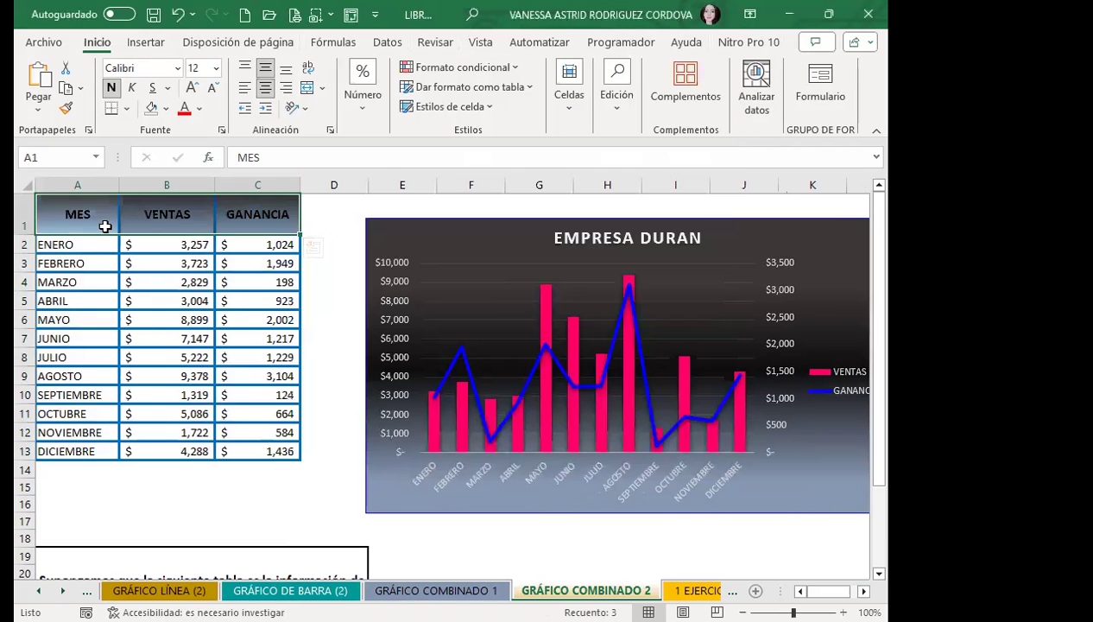
- Make the A1:C1 headers white, size 16, ADLaM Display font, and widen columns A–C
click(184, 108)
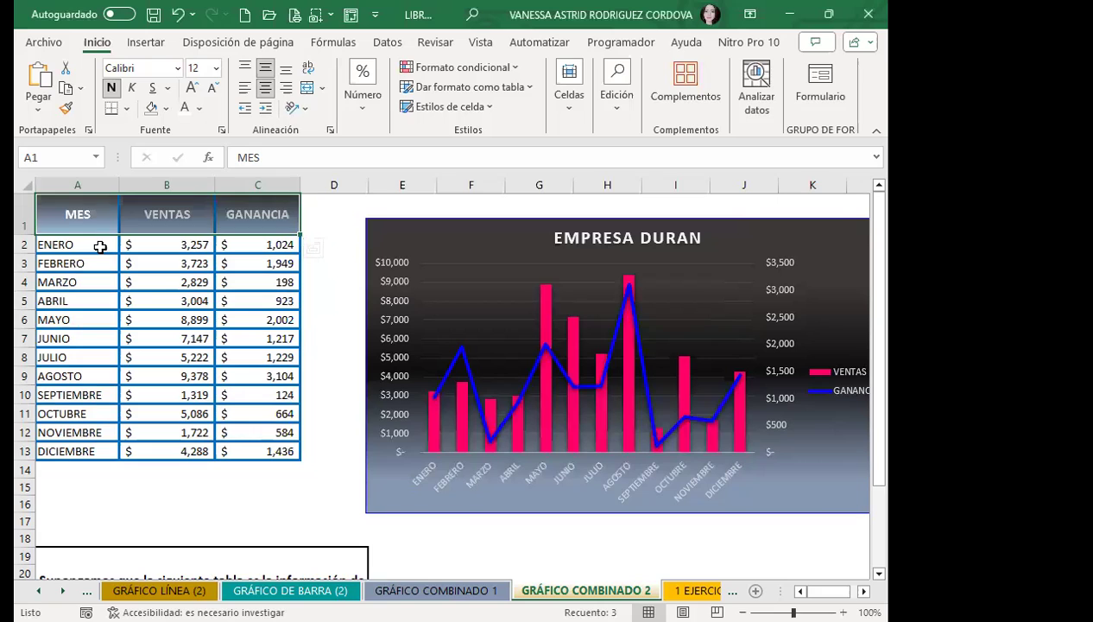
click(192, 88)
click(191, 88)
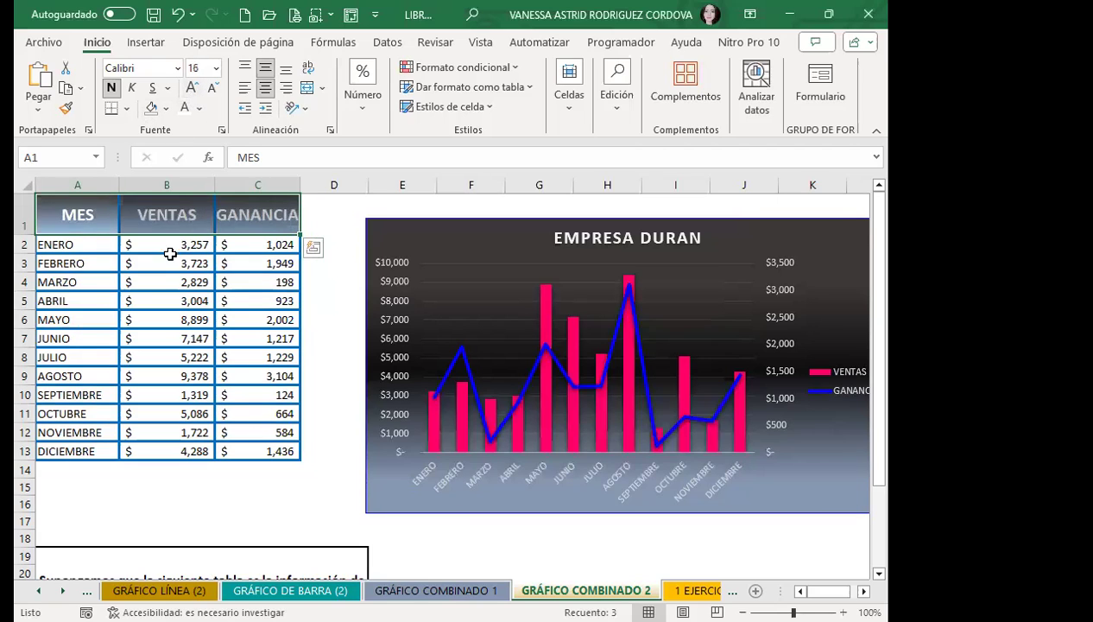
click(126, 241)
drag(78, 214, 257, 215)
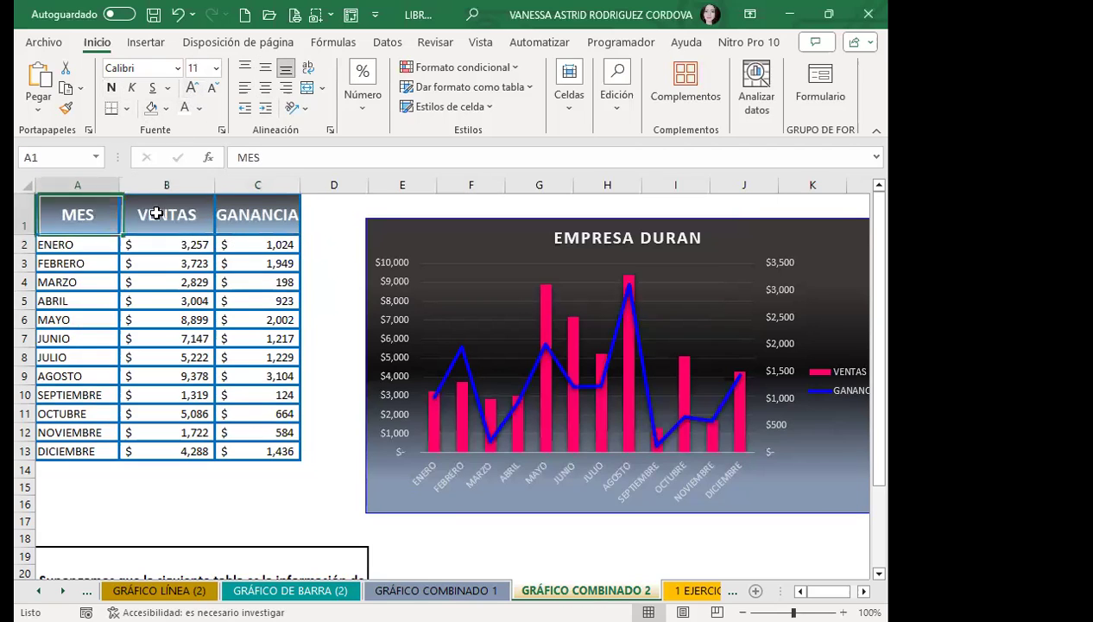
click(178, 67)
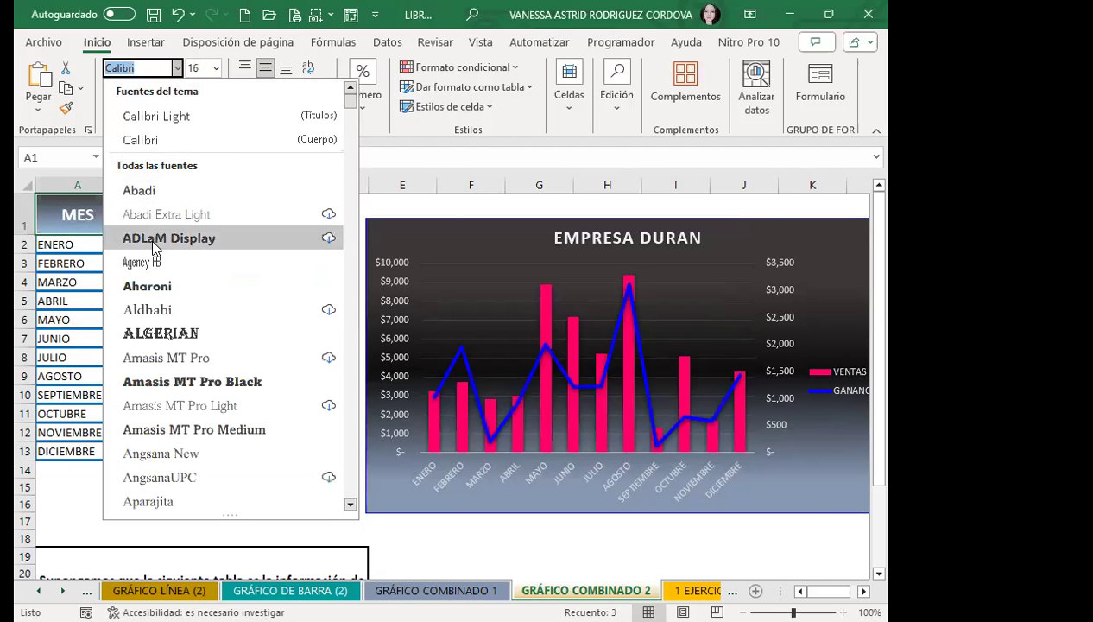
click(142, 239)
click(147, 214)
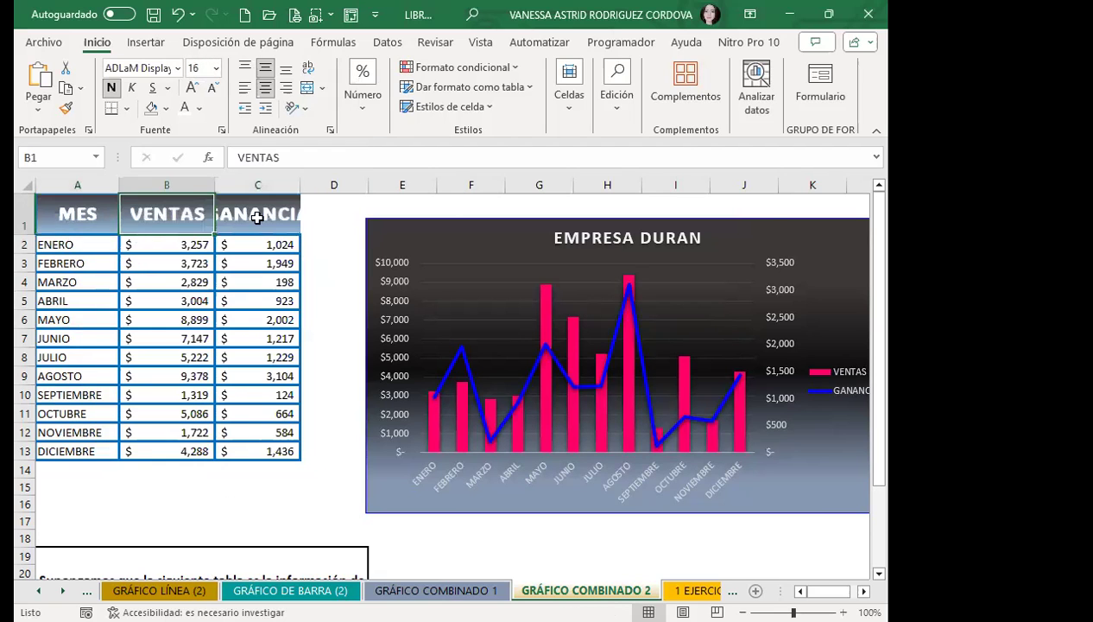
drag(300, 184, 323, 181)
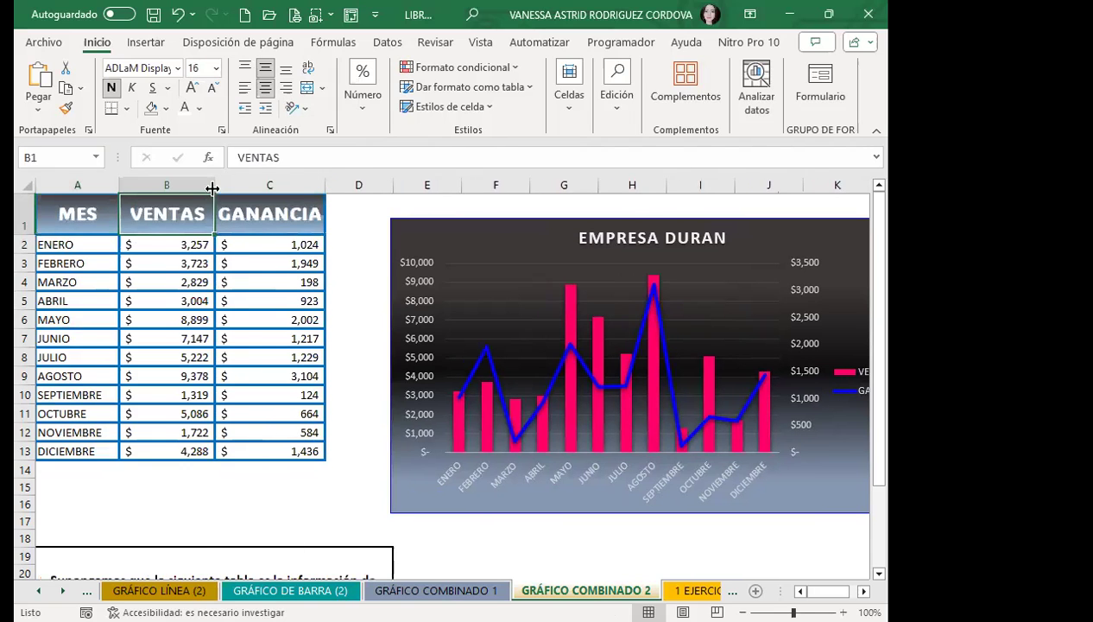
drag(215, 186, 225, 187)
drag(113, 187, 150, 186)
- Bold the A2:C13 data, move the EMPRESA DURAN chart closer, then go to GRÁFICO COMBINADO 1
drag(86, 244, 298, 443)
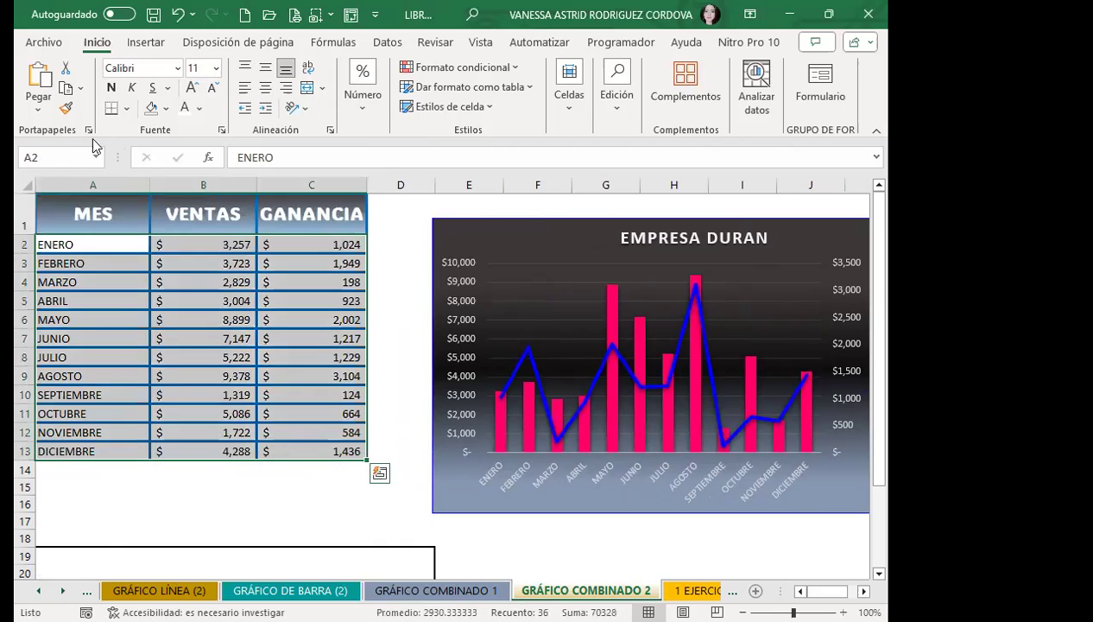
click(111, 88)
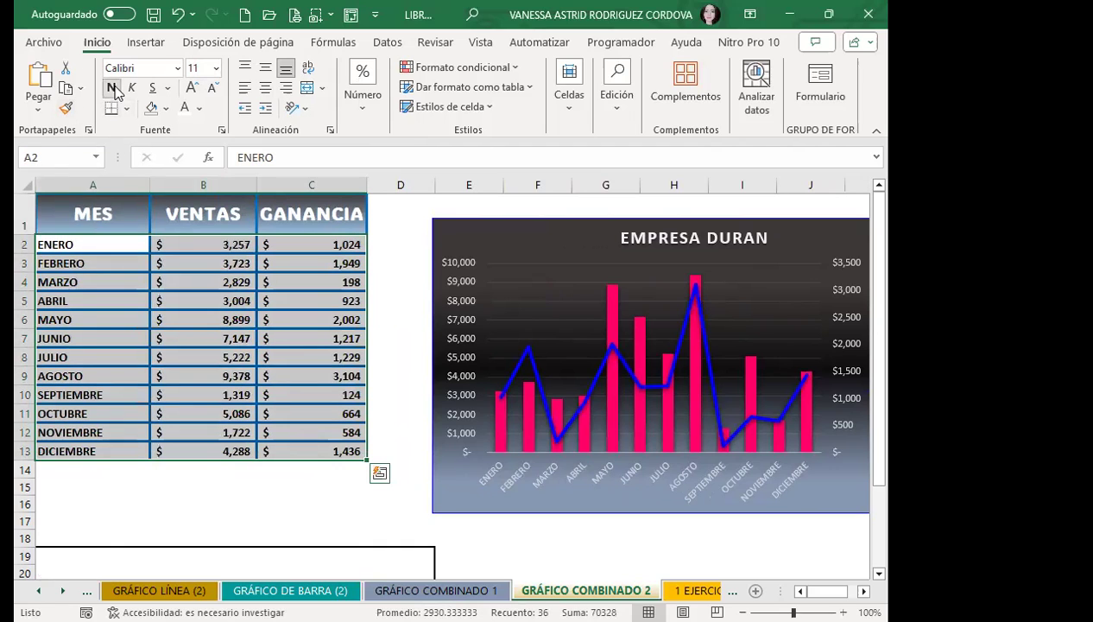
click(128, 265)
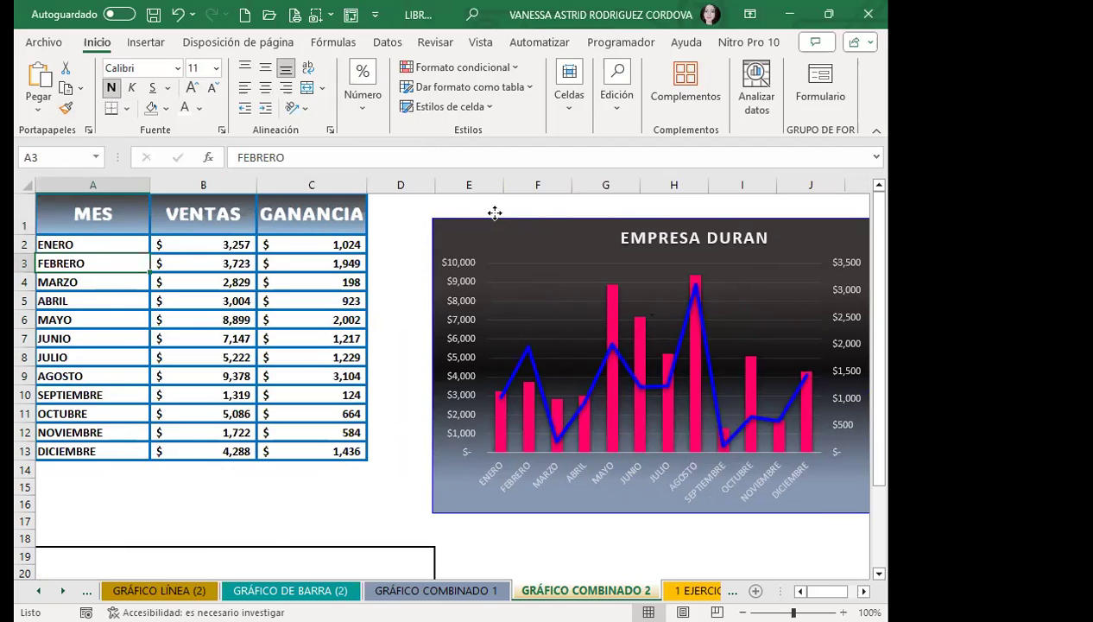
click(335, 338)
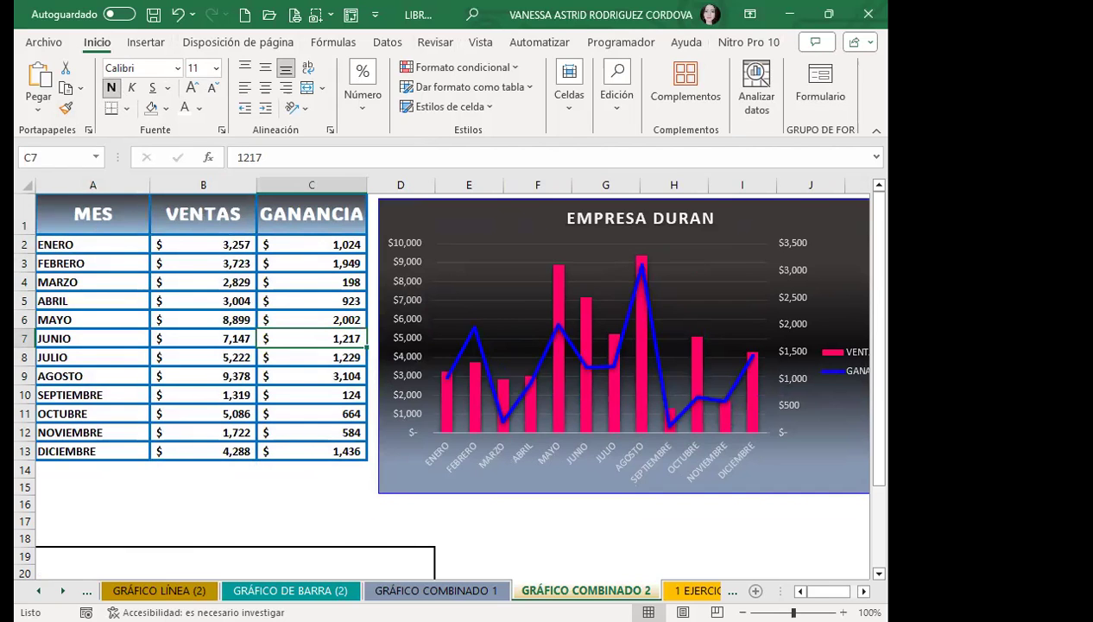
click(436, 591)
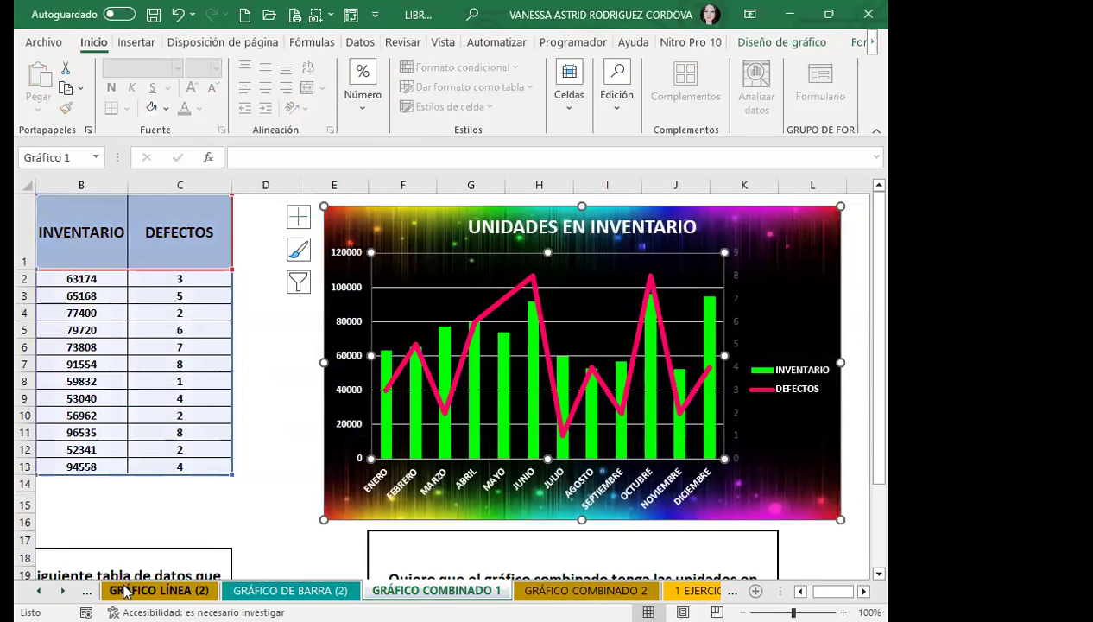
- Move back through the sheets to GRÁFICO 2 and bring up the Insertar ribbon
click(129, 591)
click(38, 591)
click(38, 590)
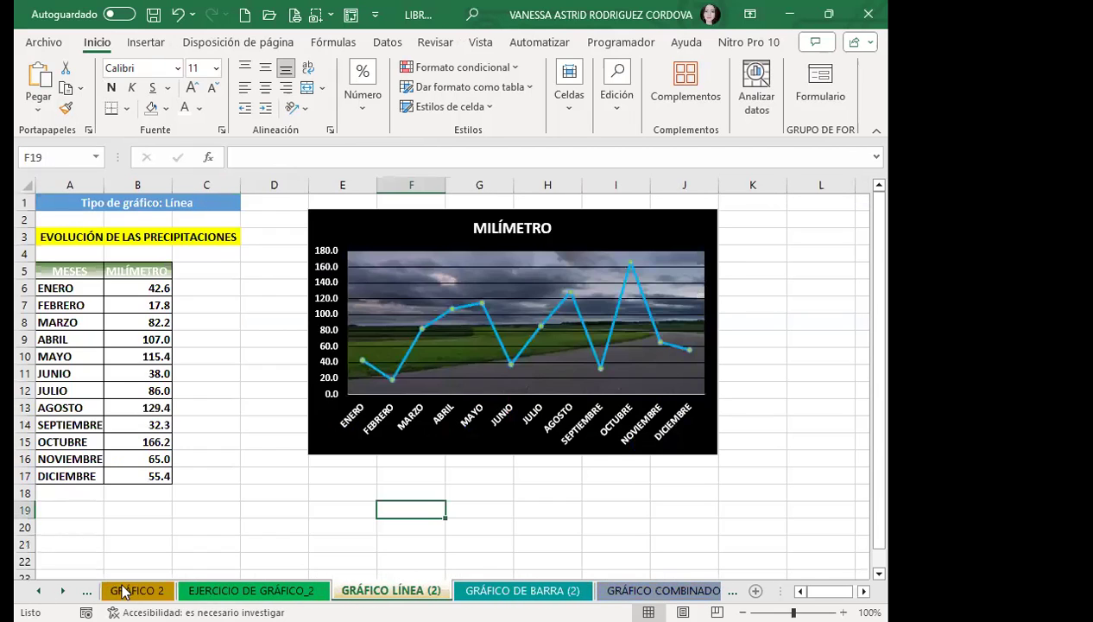
click(251, 591)
click(137, 591)
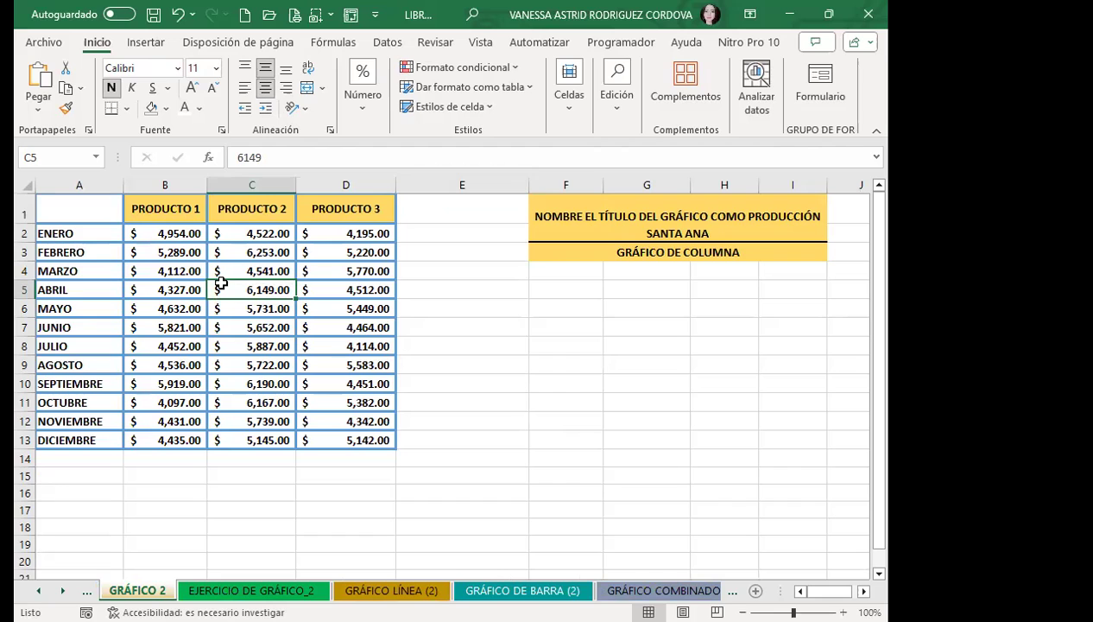
click(149, 44)
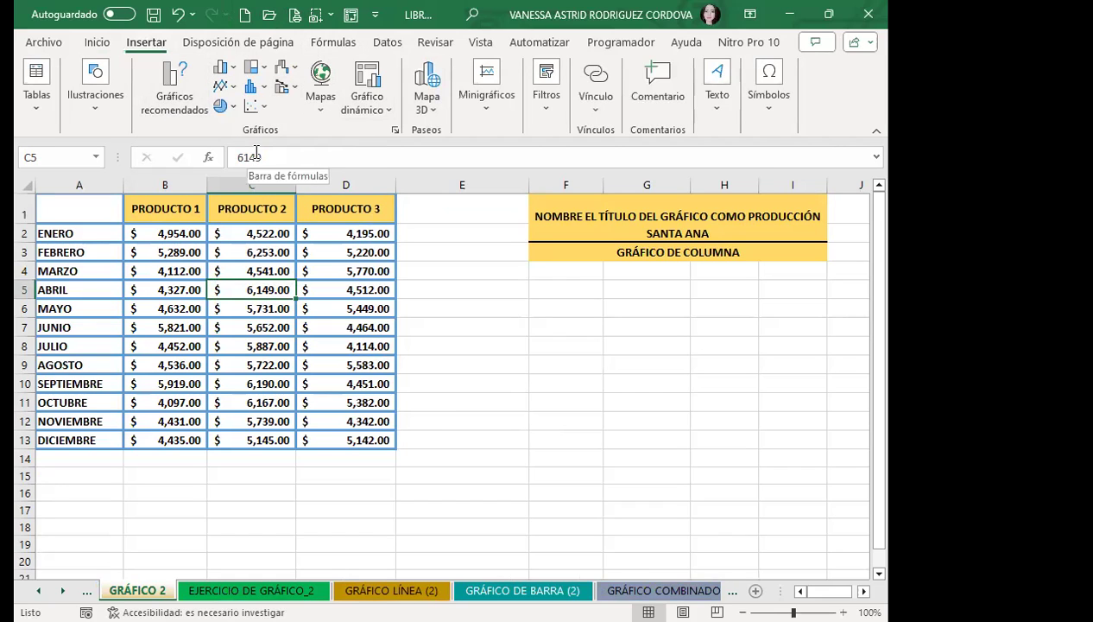
- Open Gráficos recomendados and preview column, area, scatter, bubble, Pareto and line options
click(175, 99)
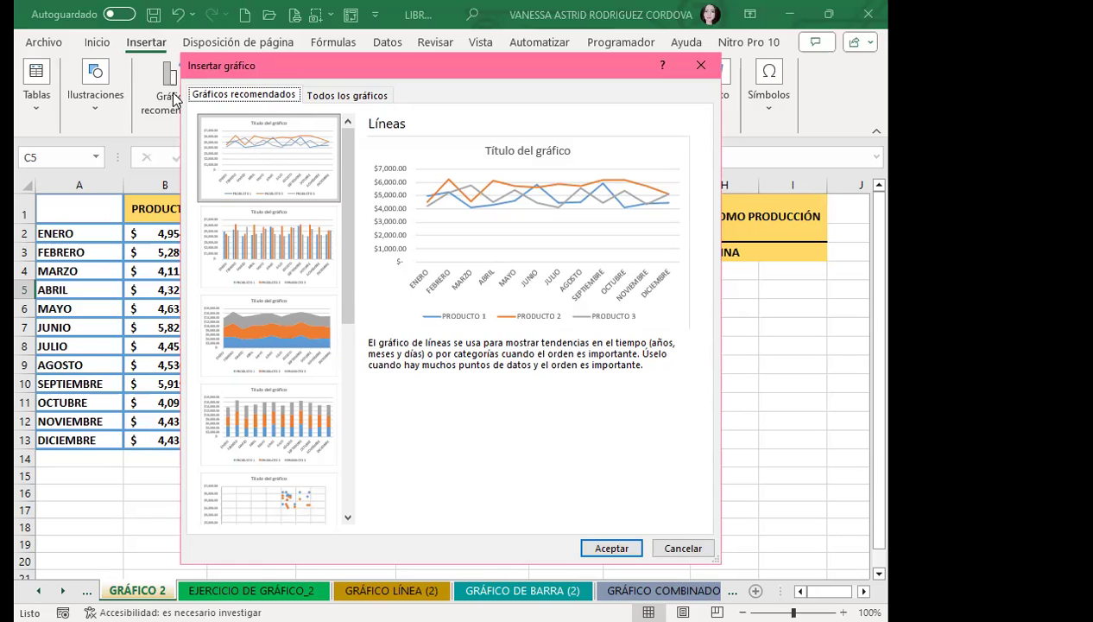
click(257, 248)
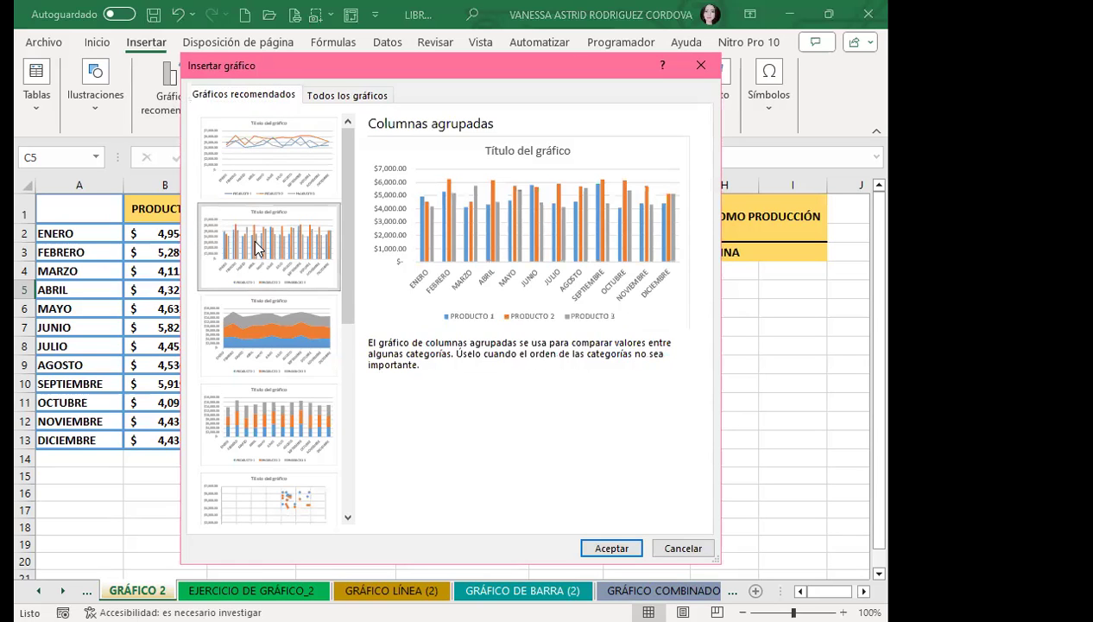
click(257, 361)
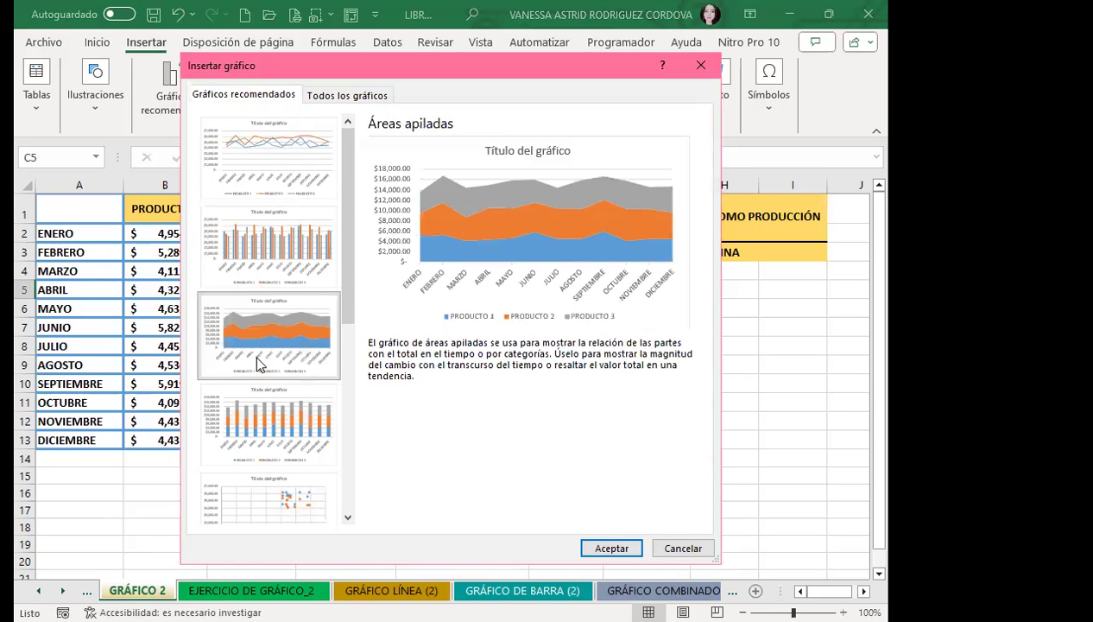
click(252, 423)
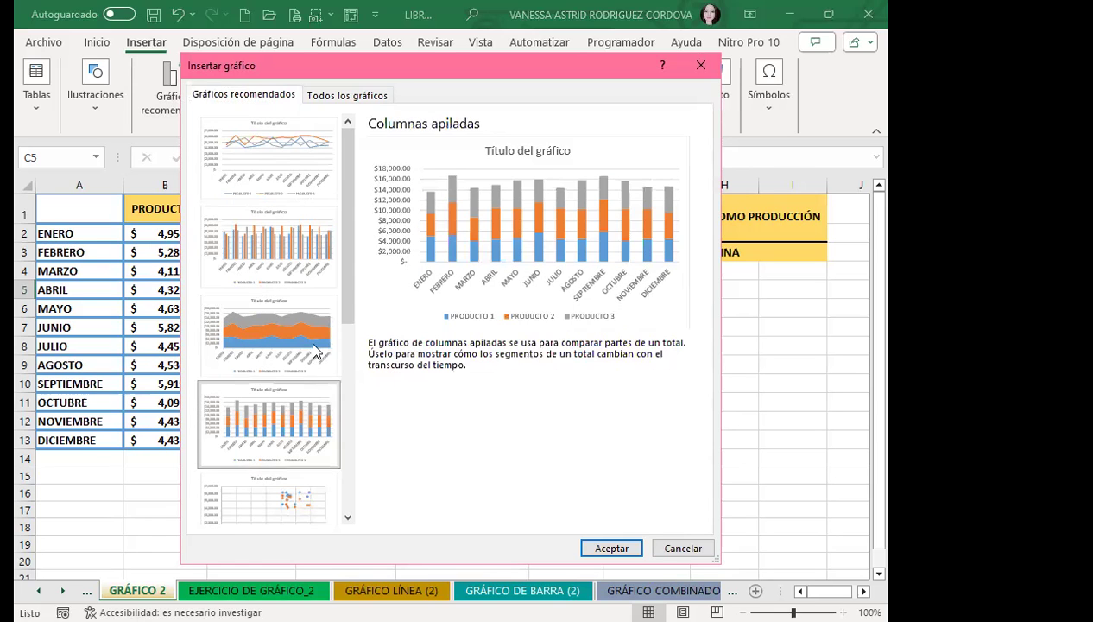
scroll(344, 320, down, 2)
click(243, 315)
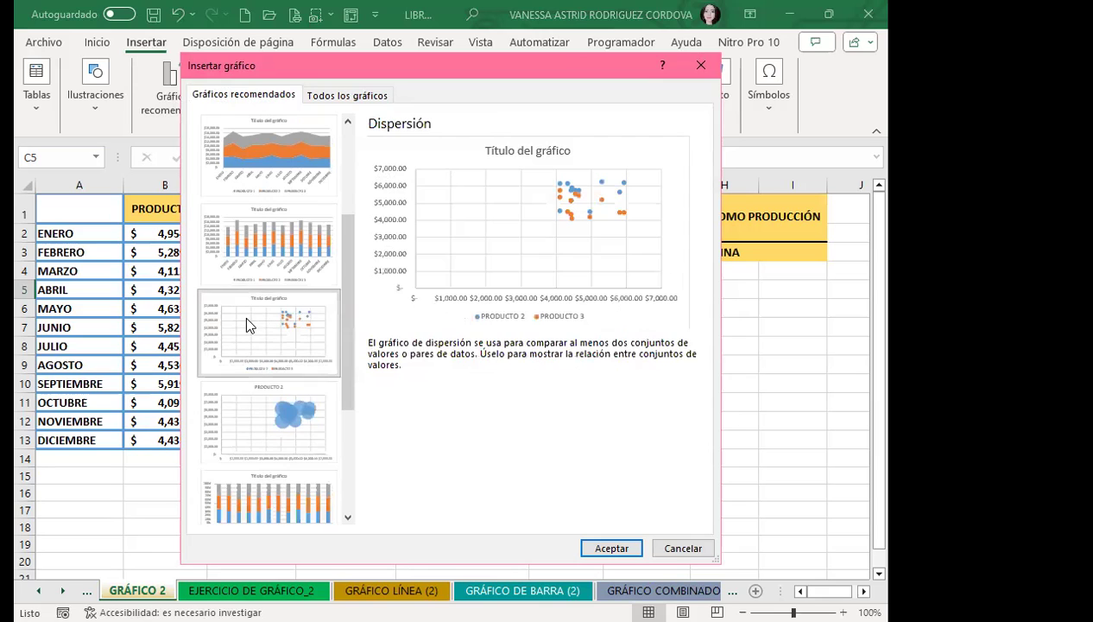
click(244, 420)
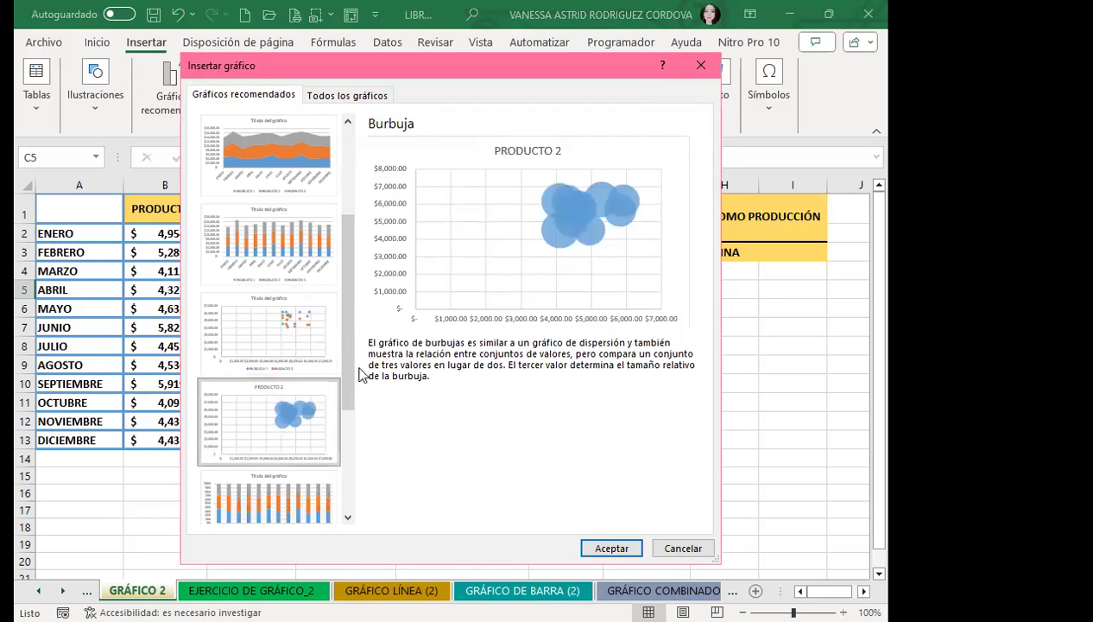
drag(346, 380, 344, 462)
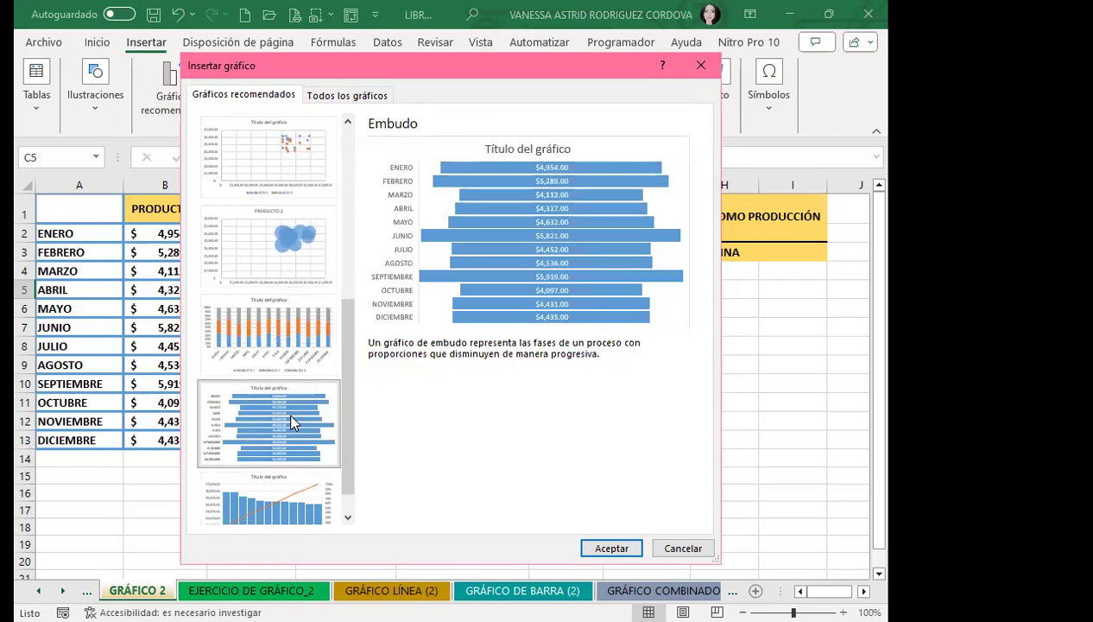
click(348, 517)
click(276, 495)
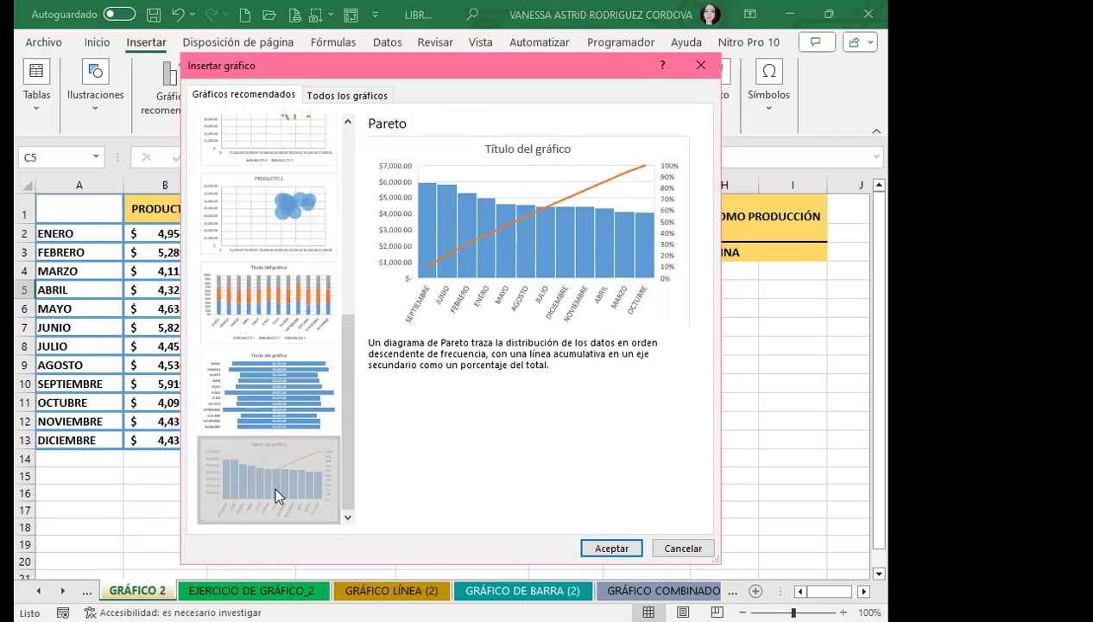
scroll(274, 369, up, 5)
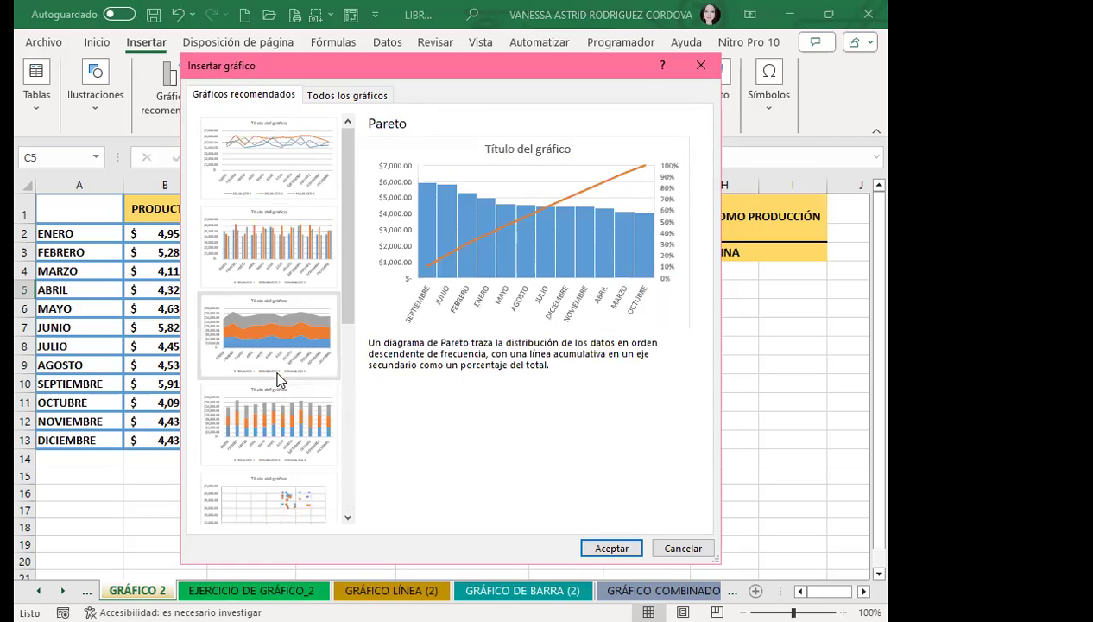
click(267, 172)
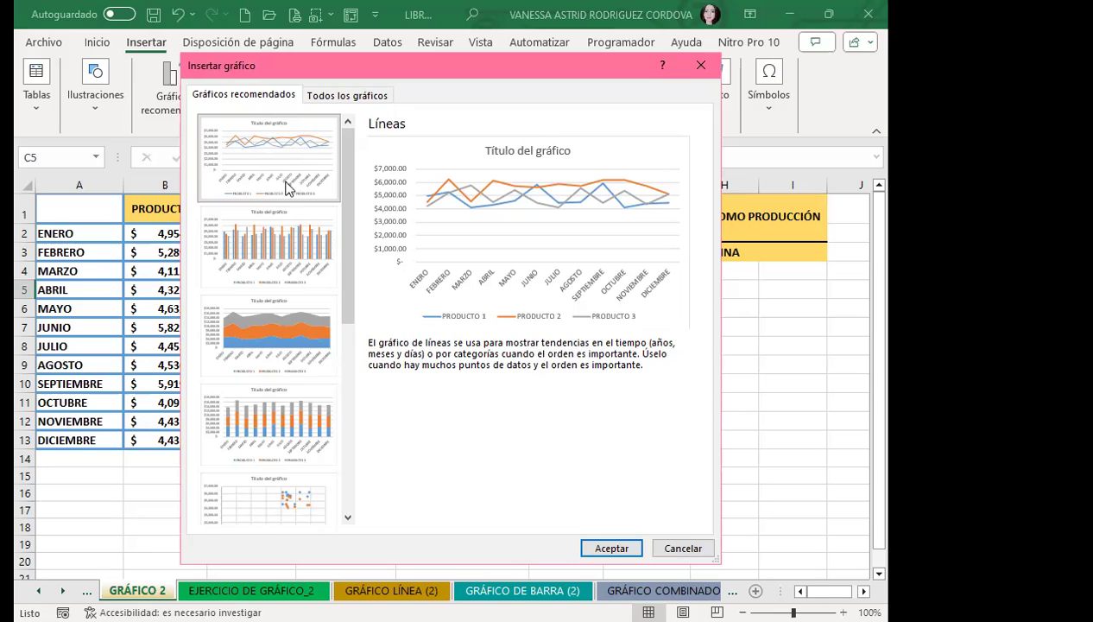
- Compare the previews again, including funnel and 100% stacked, and pick clustered columns
click(280, 224)
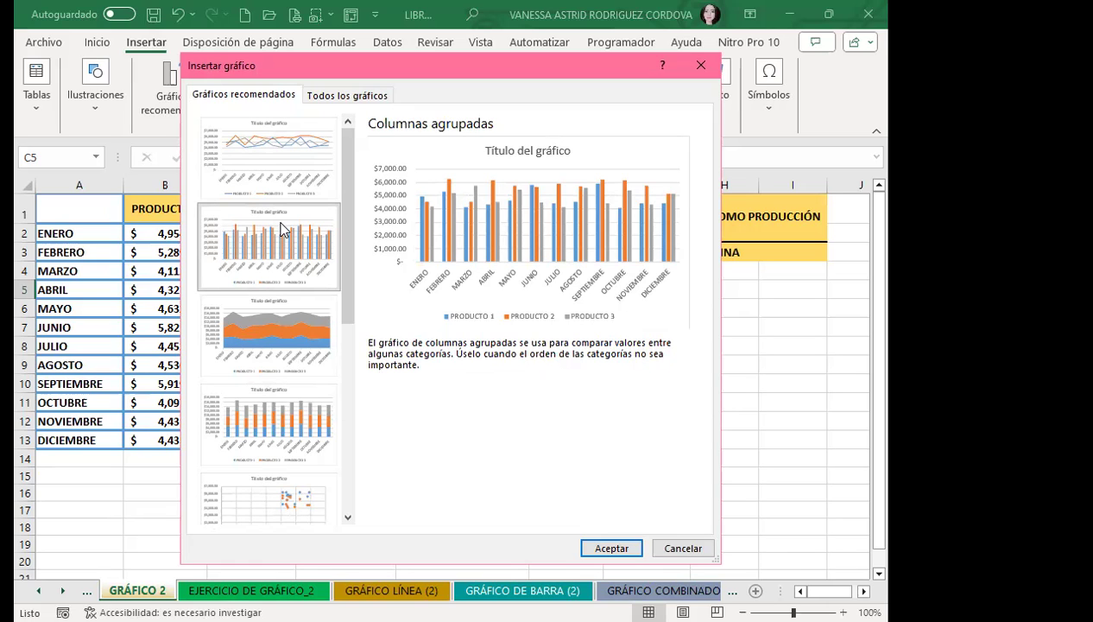
click(288, 326)
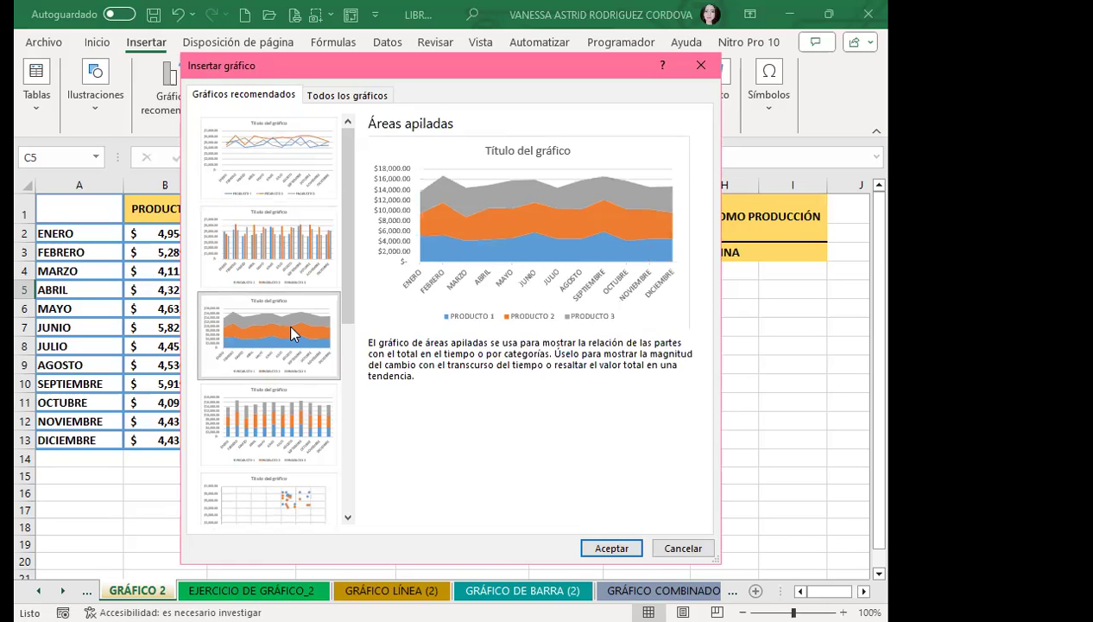
click(322, 420)
scroll(322, 421, down, 3)
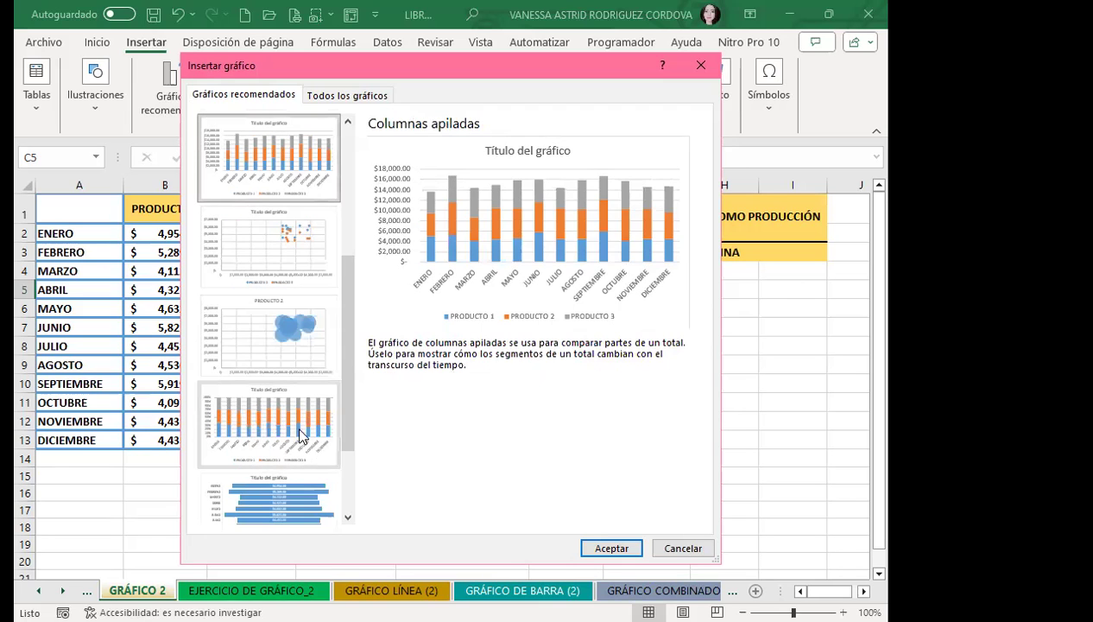
click(278, 347)
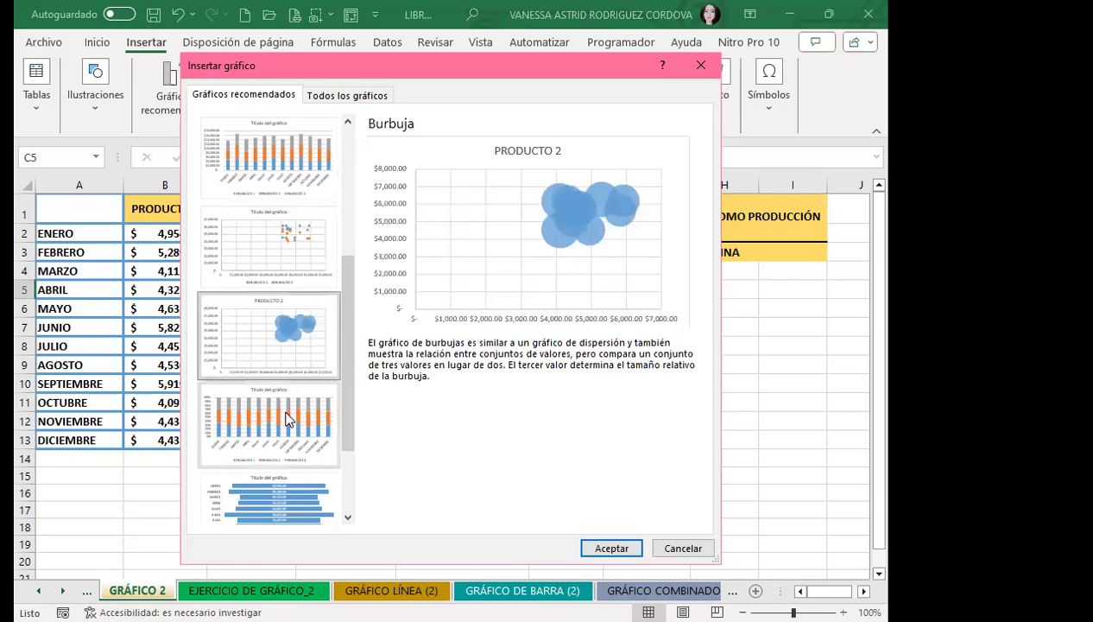
click(268, 237)
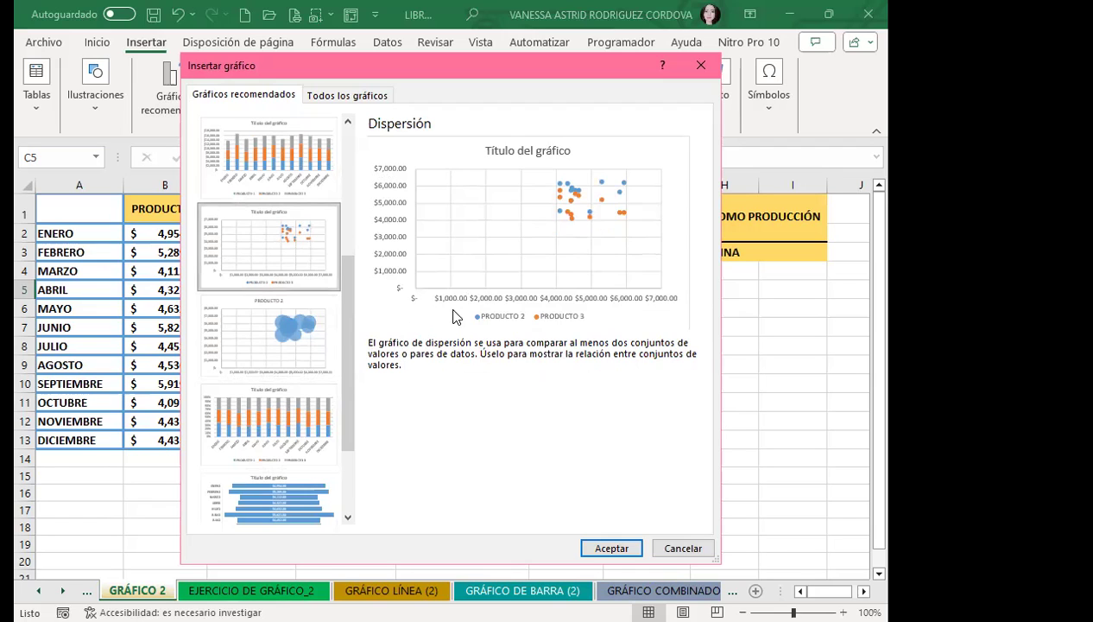
click(255, 385)
scroll(259, 441, down, 2)
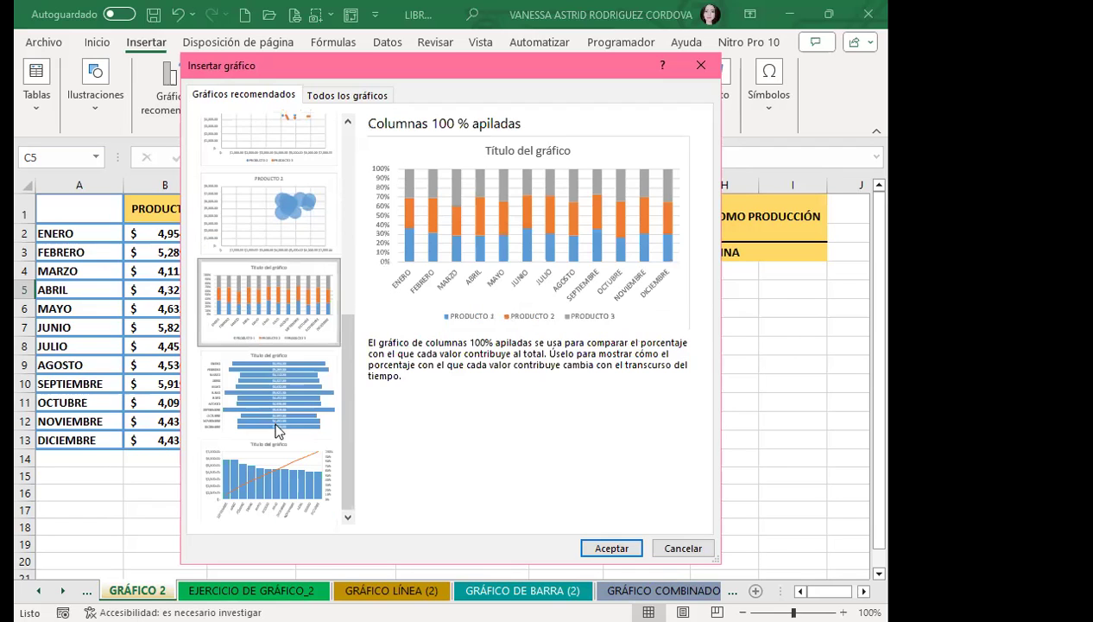
click(288, 395)
click(263, 477)
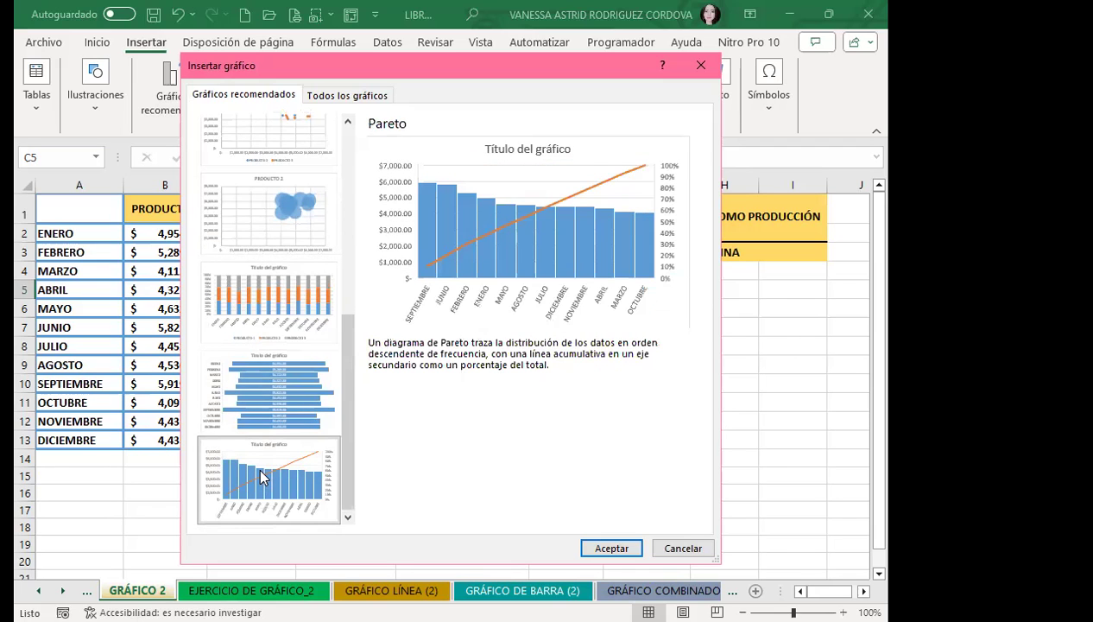
drag(348, 402, 345, 214)
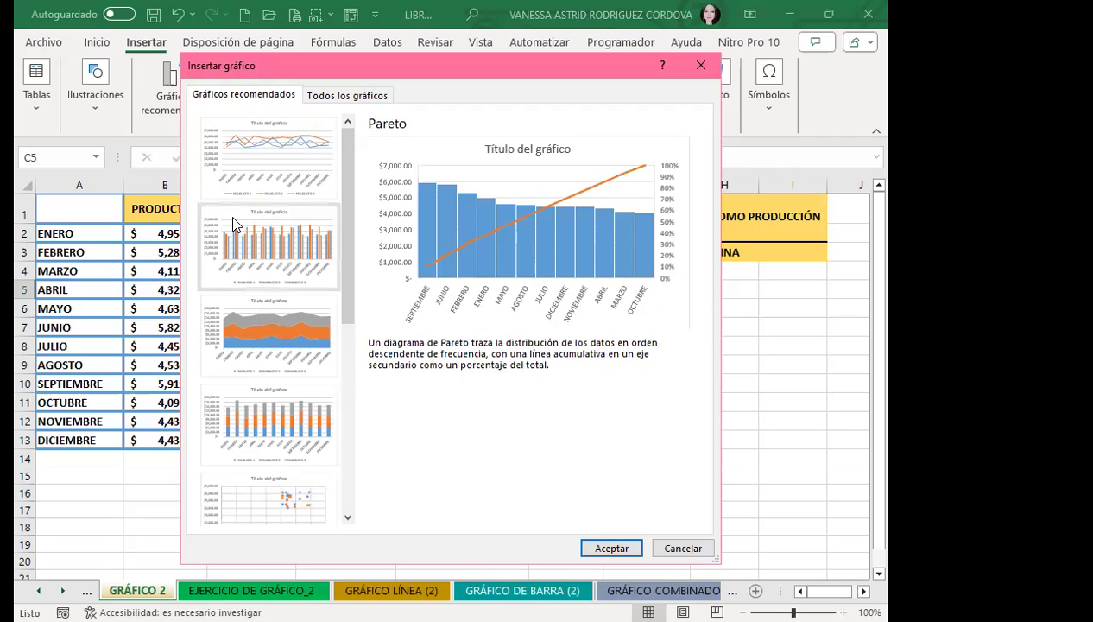
click(301, 158)
click(297, 273)
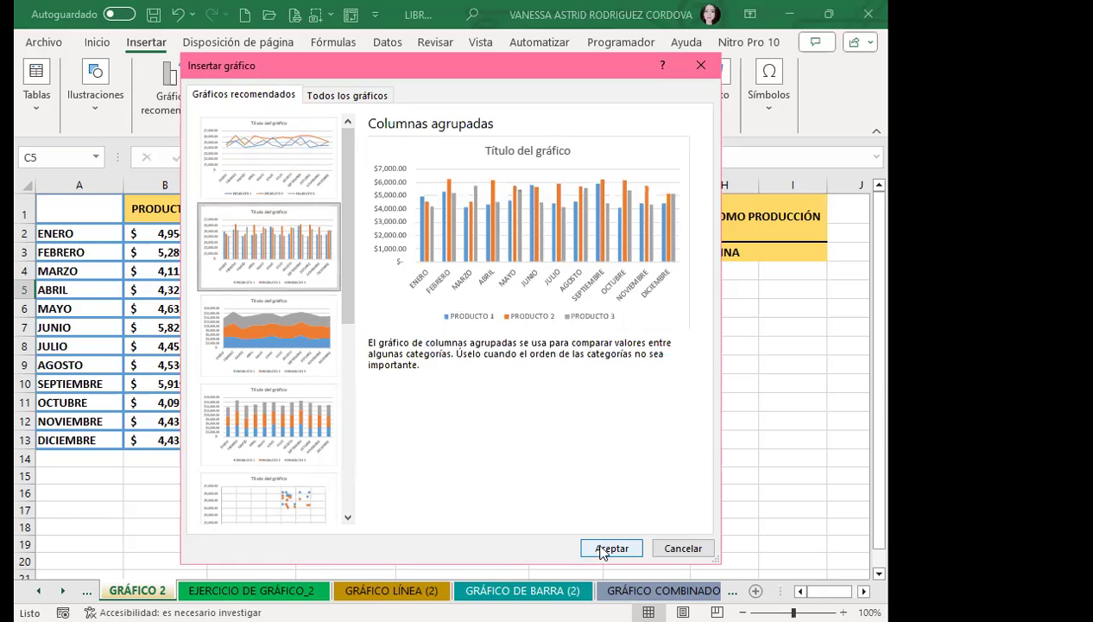
- Insert the clustered column chart with an orange, yellow and green palette and dark style
key(Return)
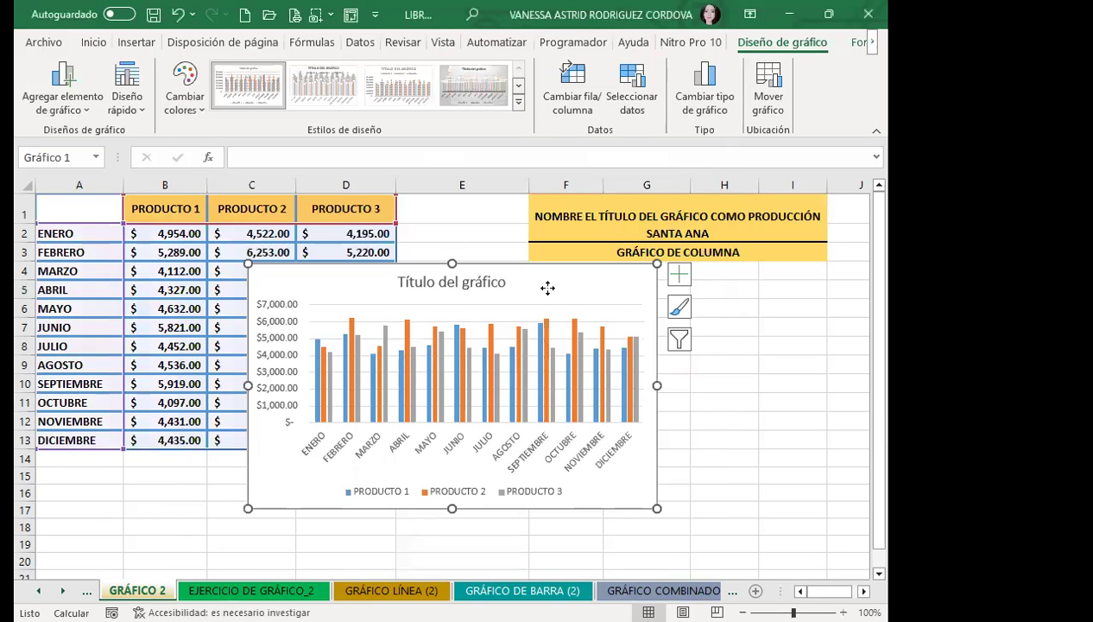
drag(547, 287, 698, 322)
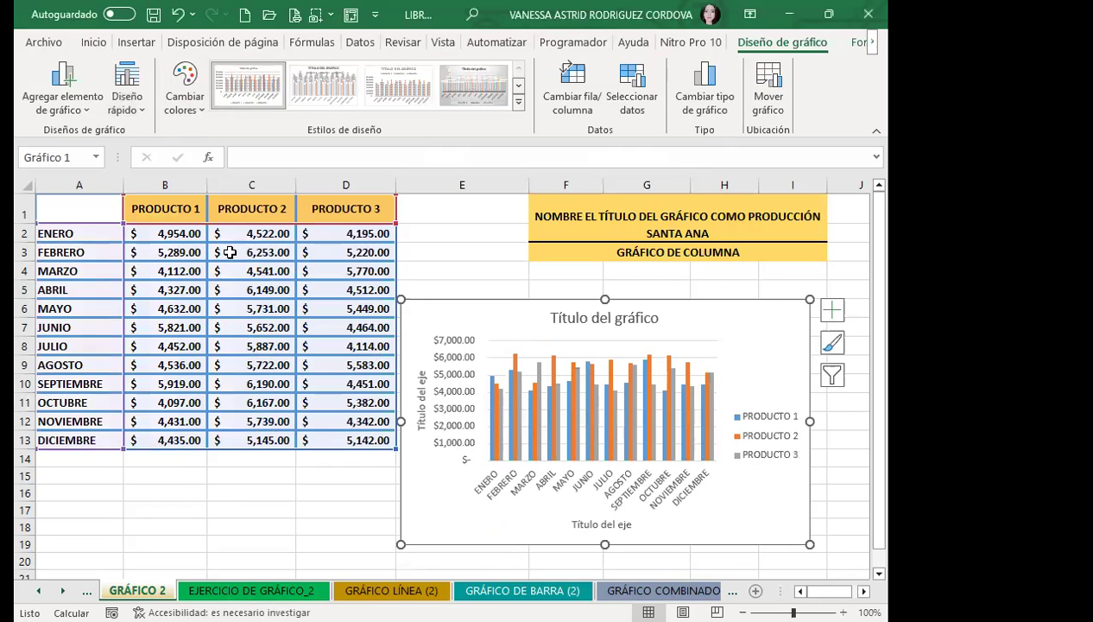
click(186, 98)
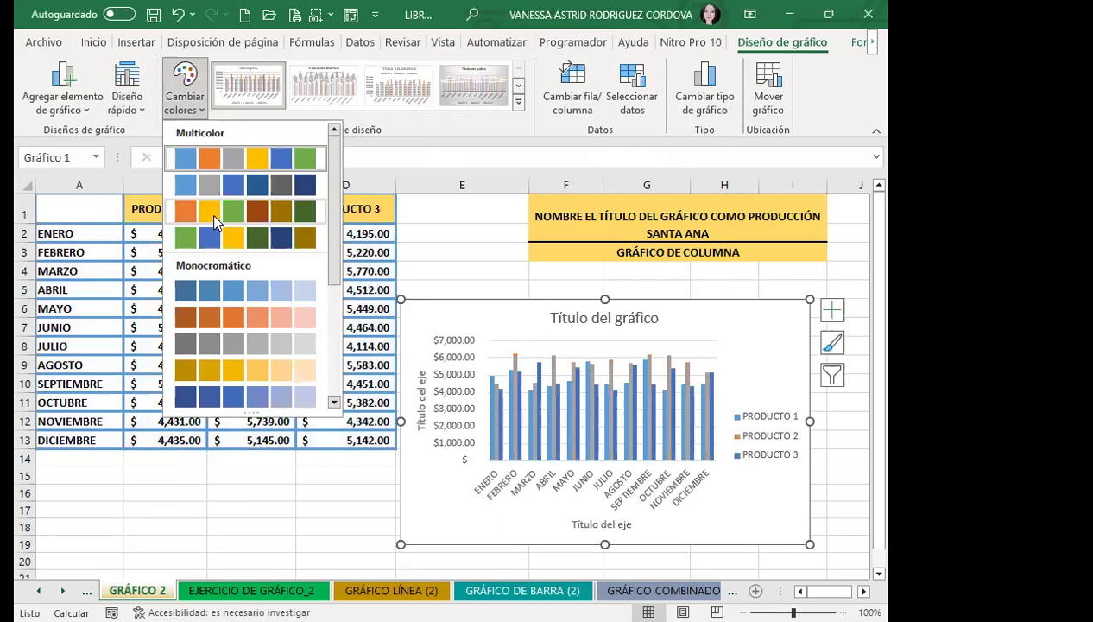
click(212, 216)
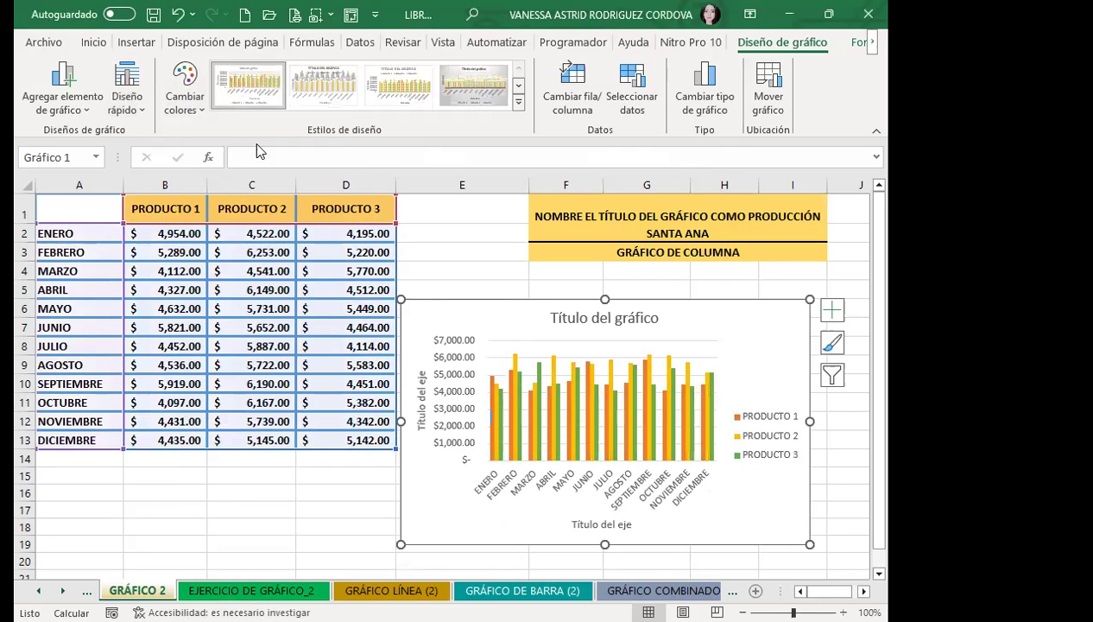
click(518, 102)
click(481, 179)
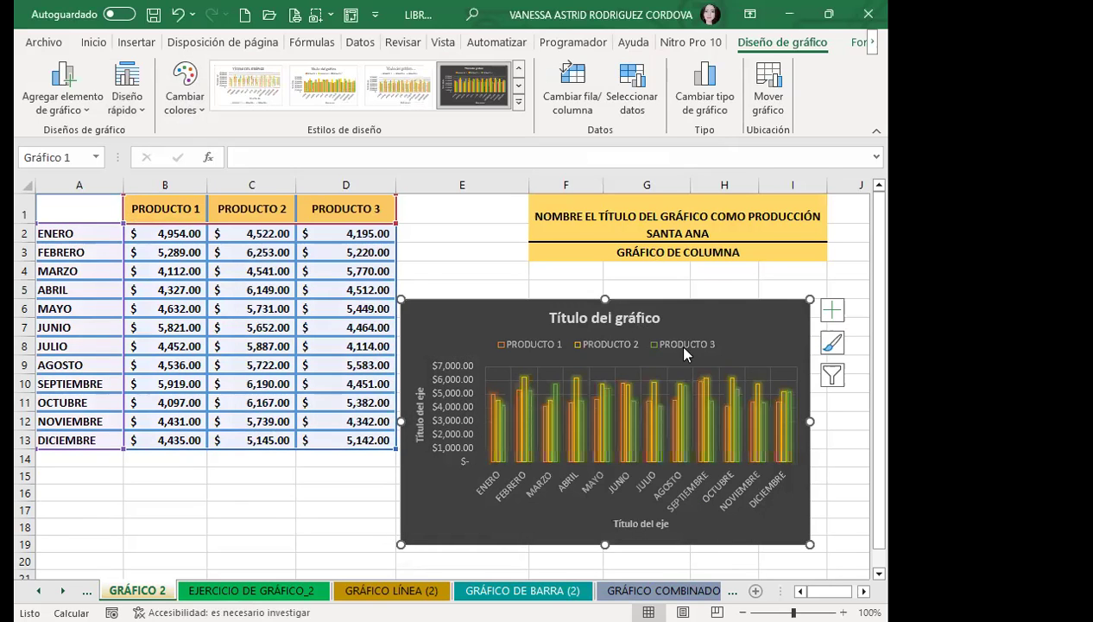
- Enlarge the chart and move it below the product table
drag(753, 327, 471, 386)
scroll(494, 438, down, 3)
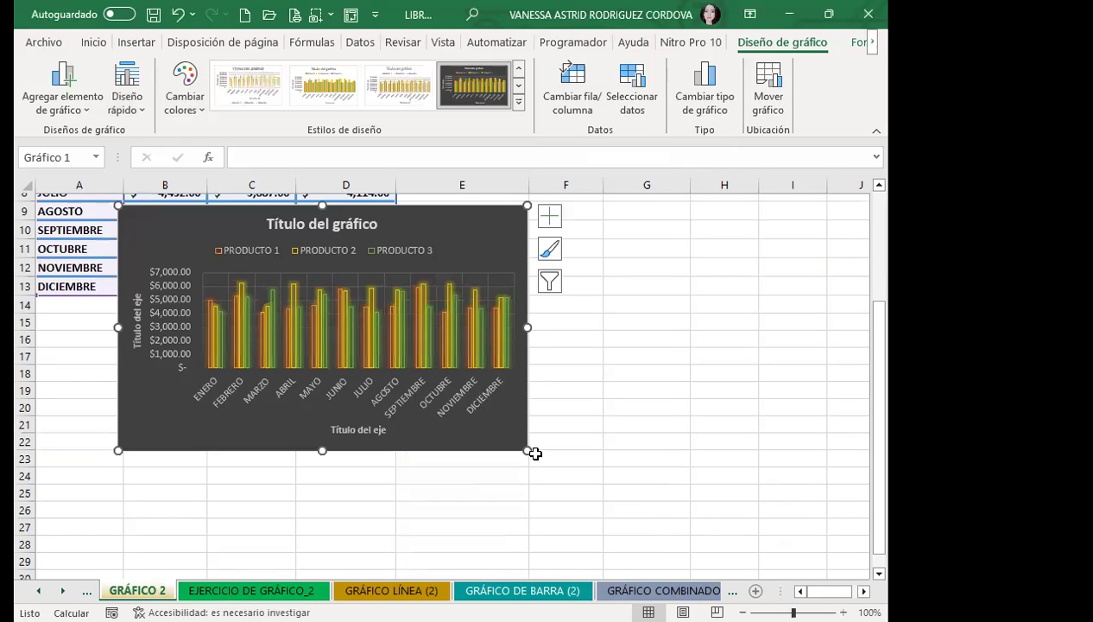
drag(527, 450, 669, 527)
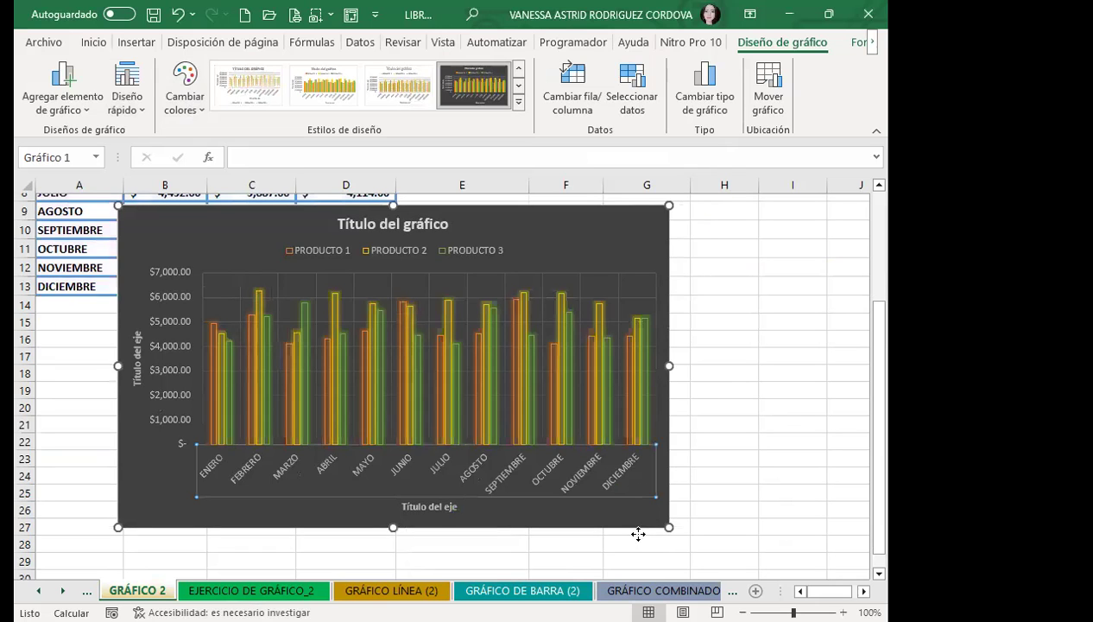
drag(593, 232, 573, 329)
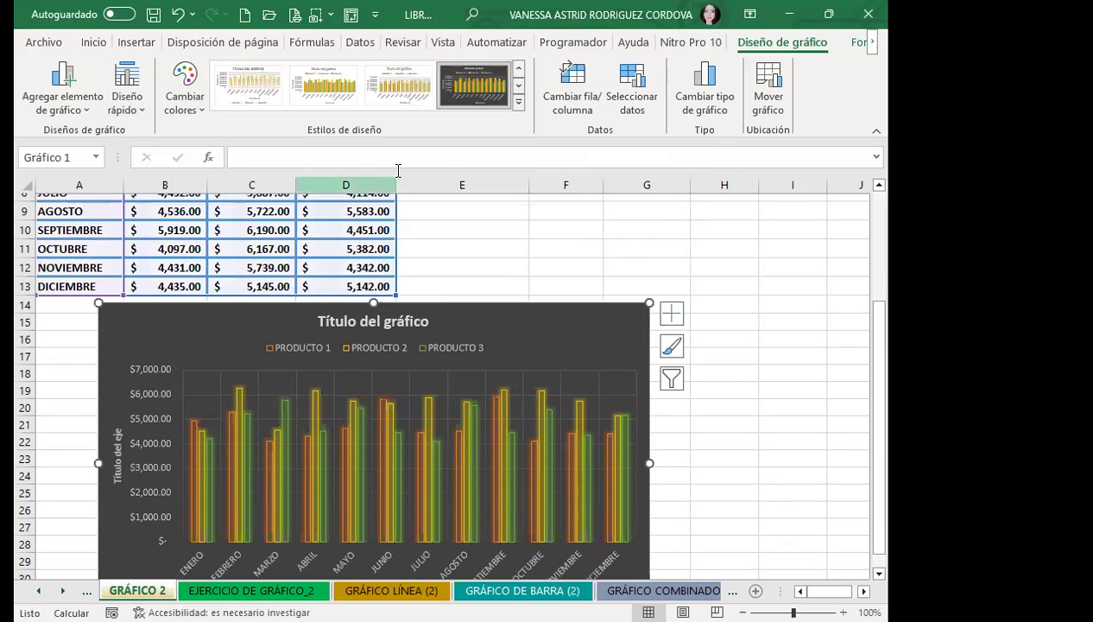
- Apply the right-side-legend layout and delete the vertical and horizontal axis titles
click(137, 107)
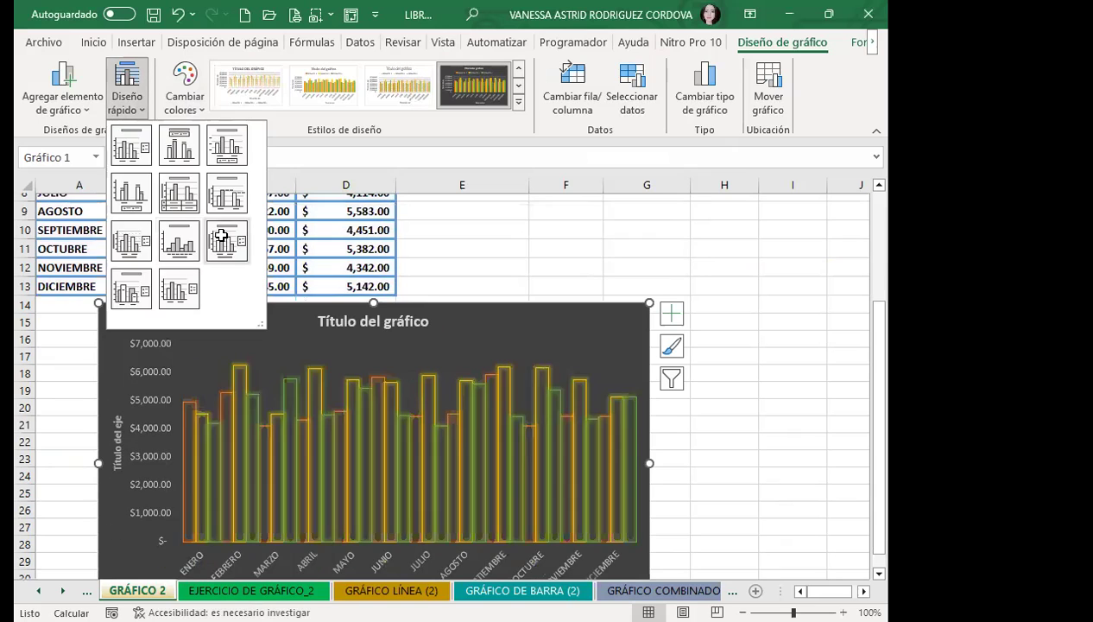
click(222, 236)
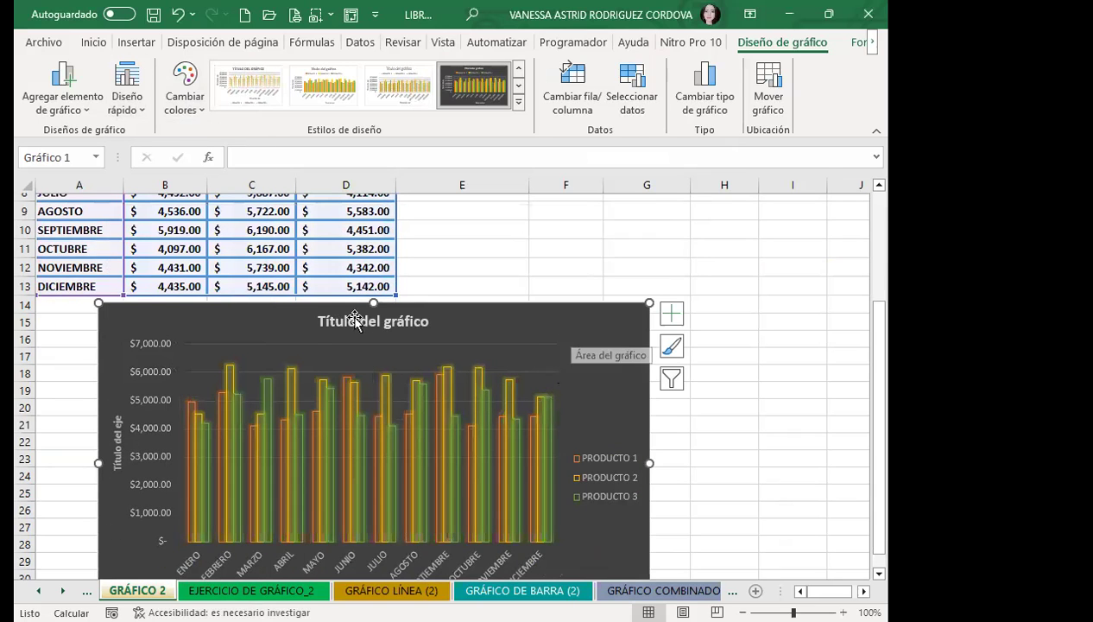
click(352, 323)
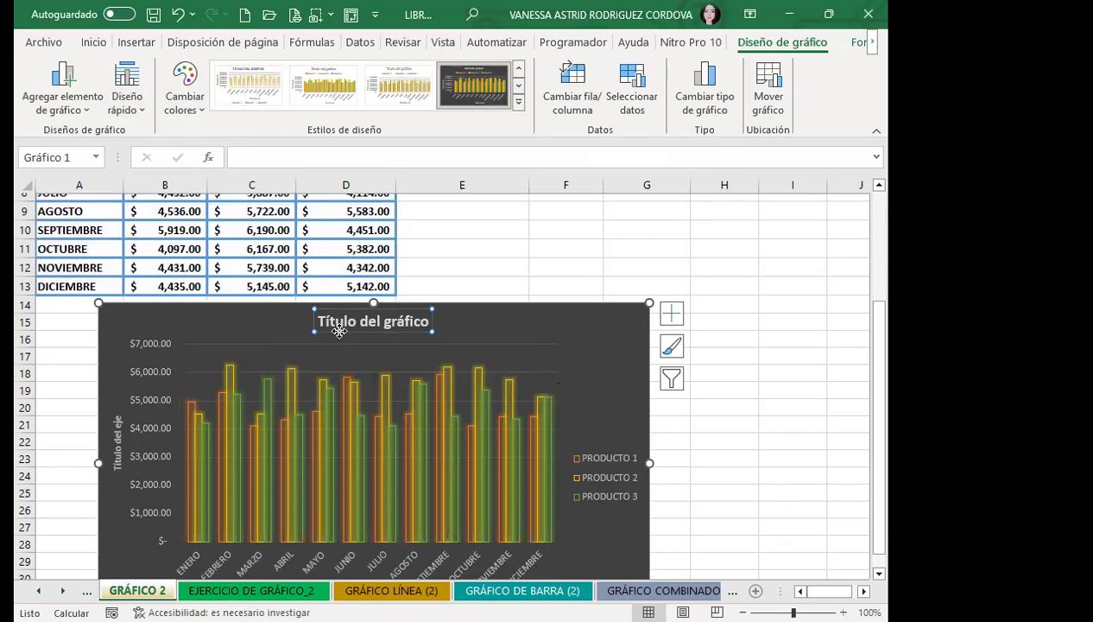
scroll(138, 402, down, 3)
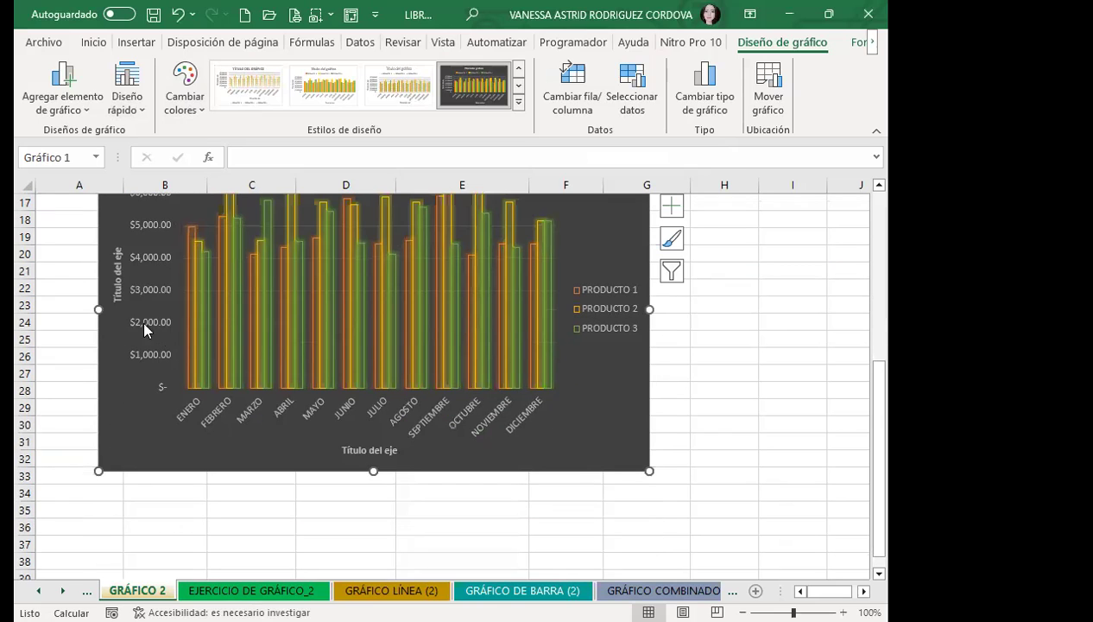
click(117, 305)
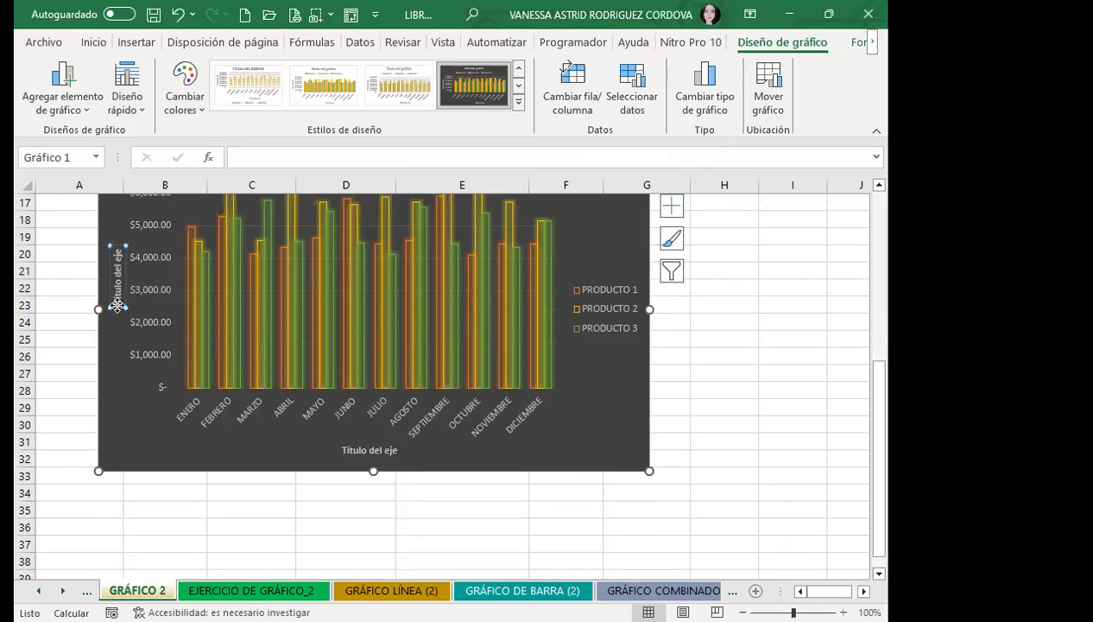
key(Delete)
click(333, 459)
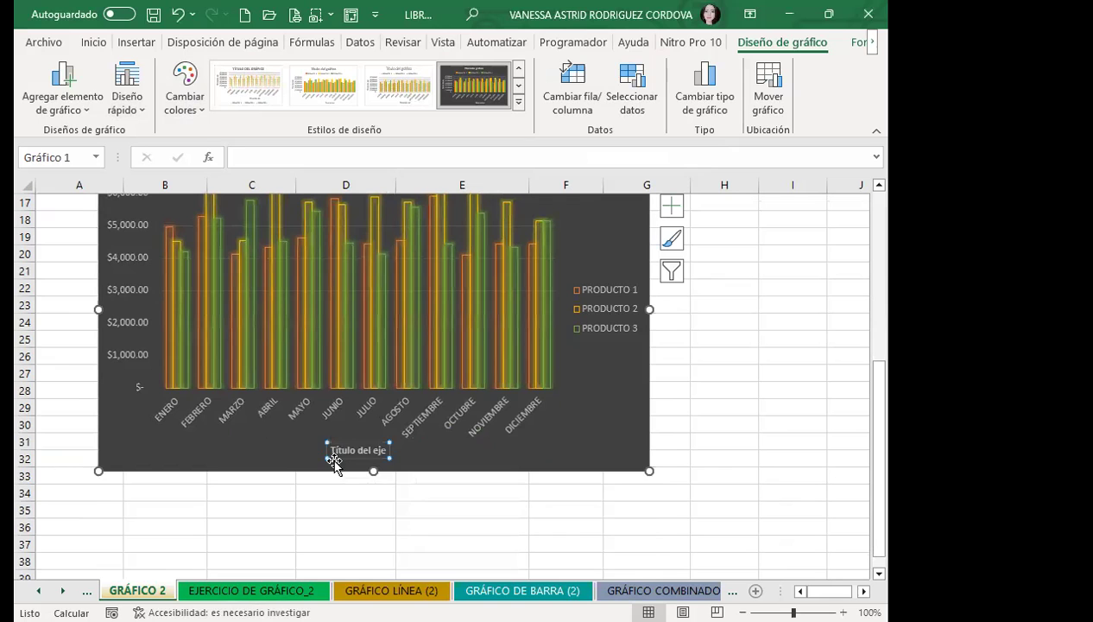
key(Delete)
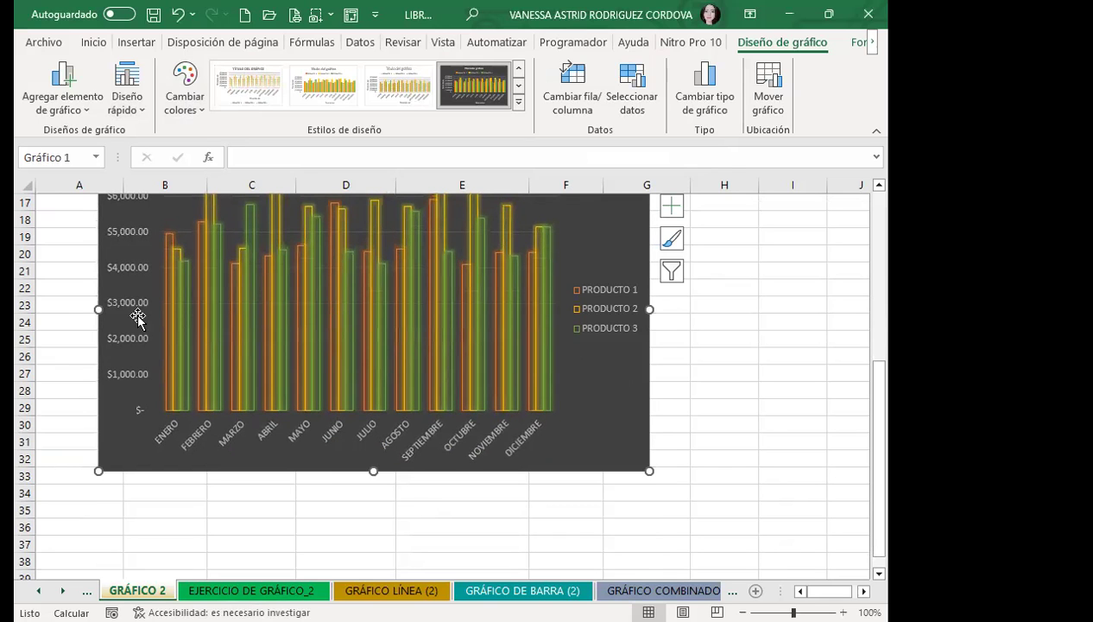
scroll(147, 299, up, 3)
click(133, 312)
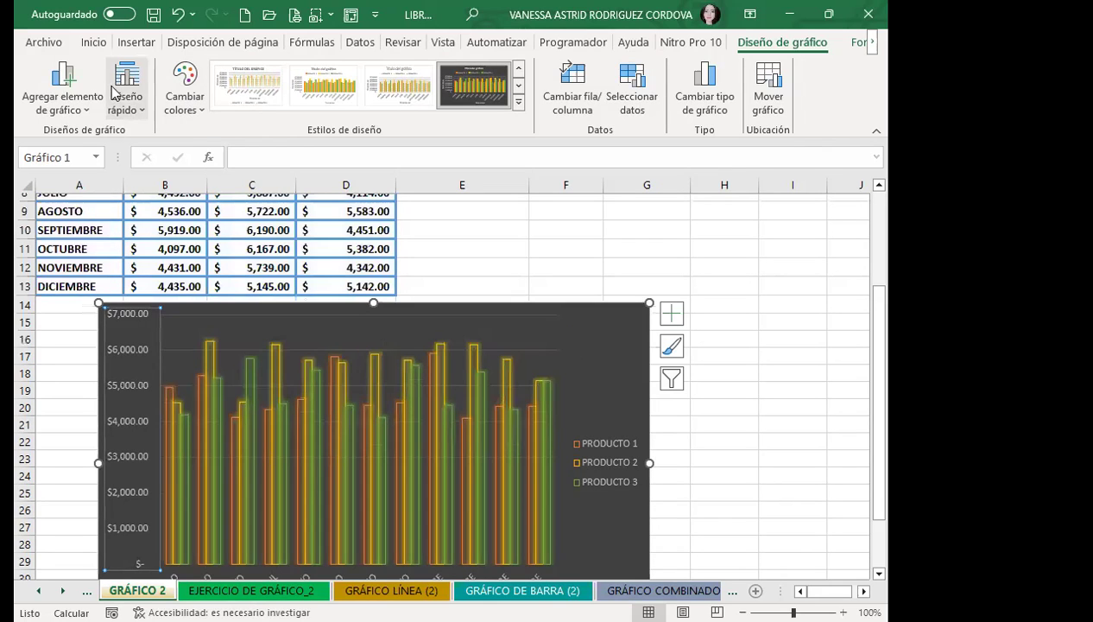
- Make the value axis labels white, bold and two sizes larger
click(93, 42)
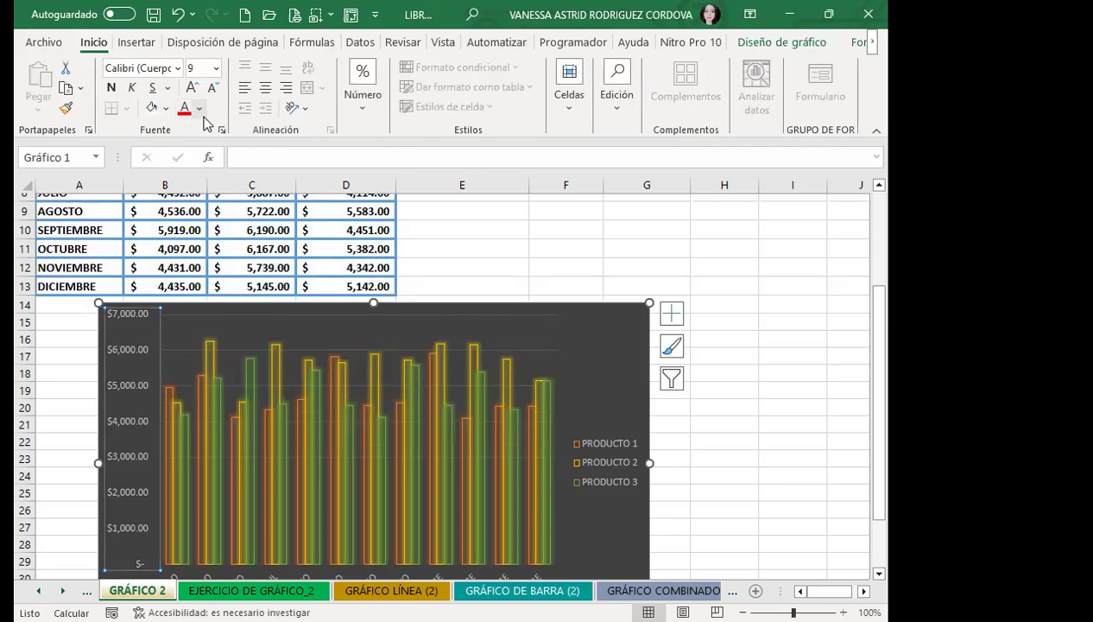
click(200, 108)
click(190, 173)
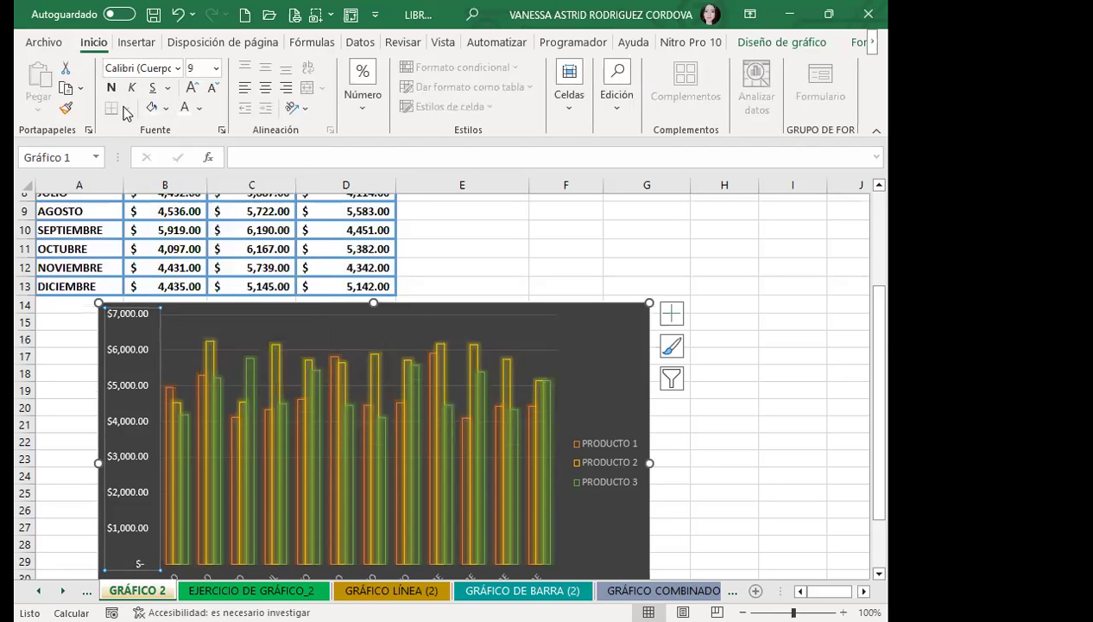
click(110, 87)
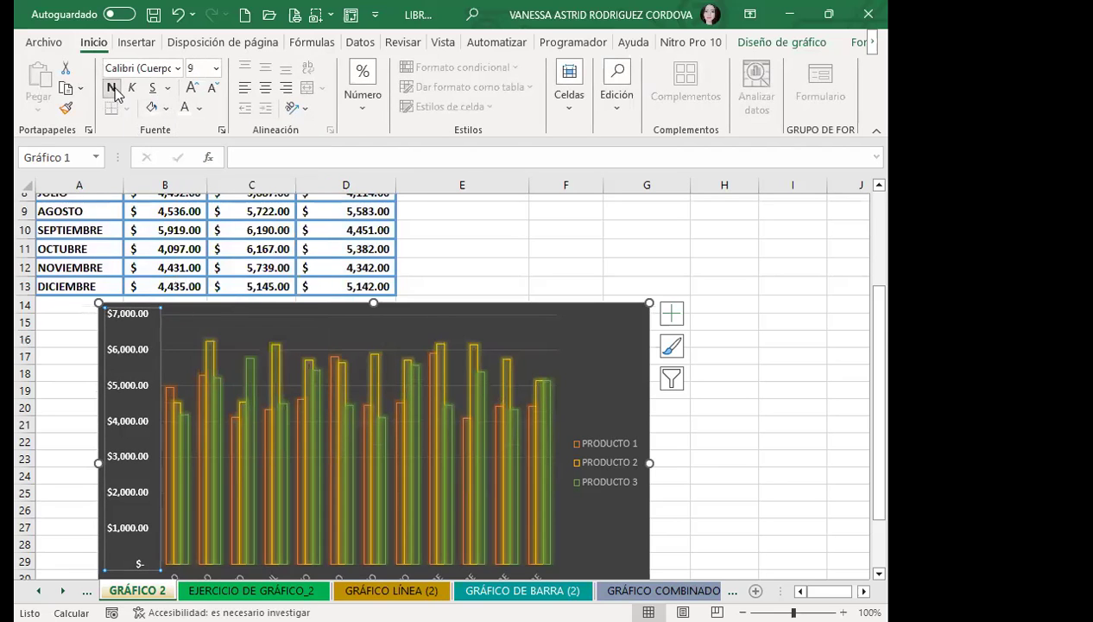
click(191, 87)
click(191, 88)
- Bold the legend at size 10 and the month labels at size 10.5
click(591, 442)
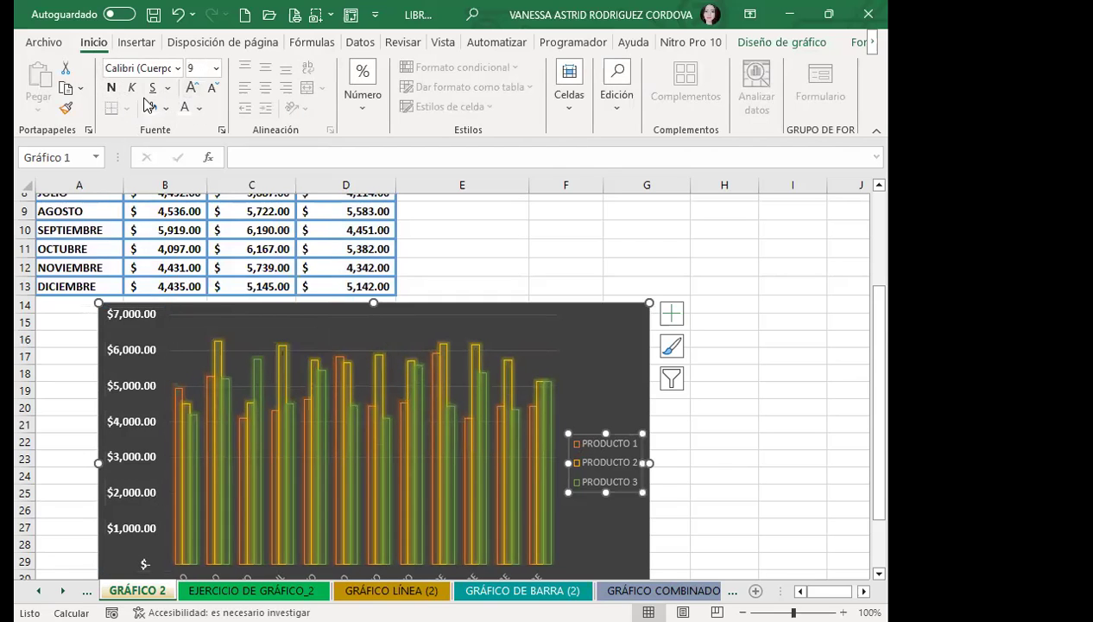
click(109, 87)
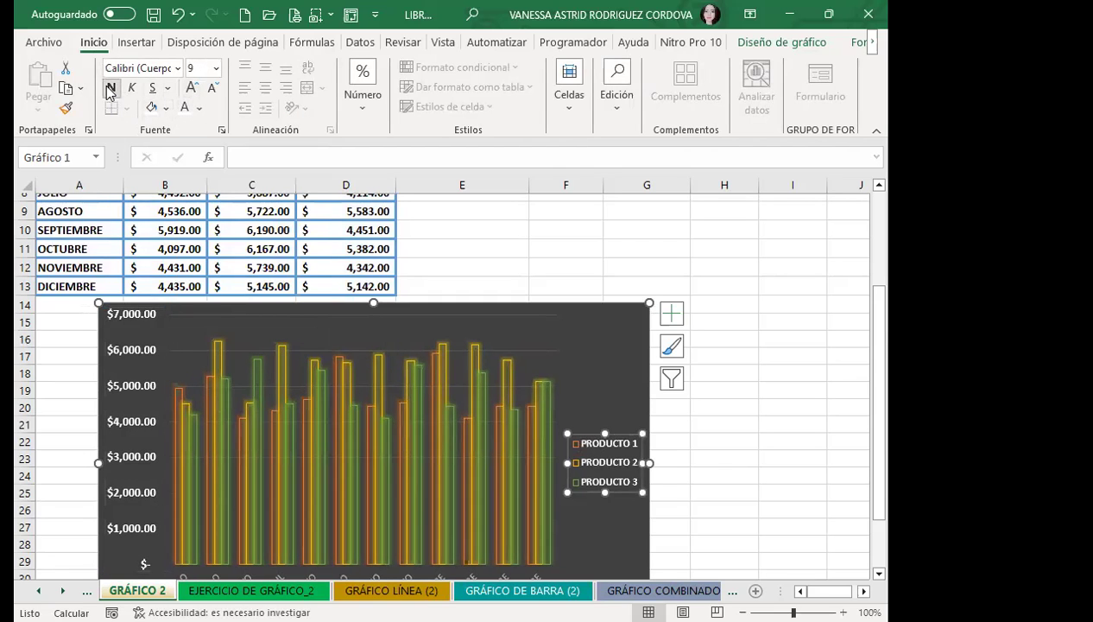
click(191, 87)
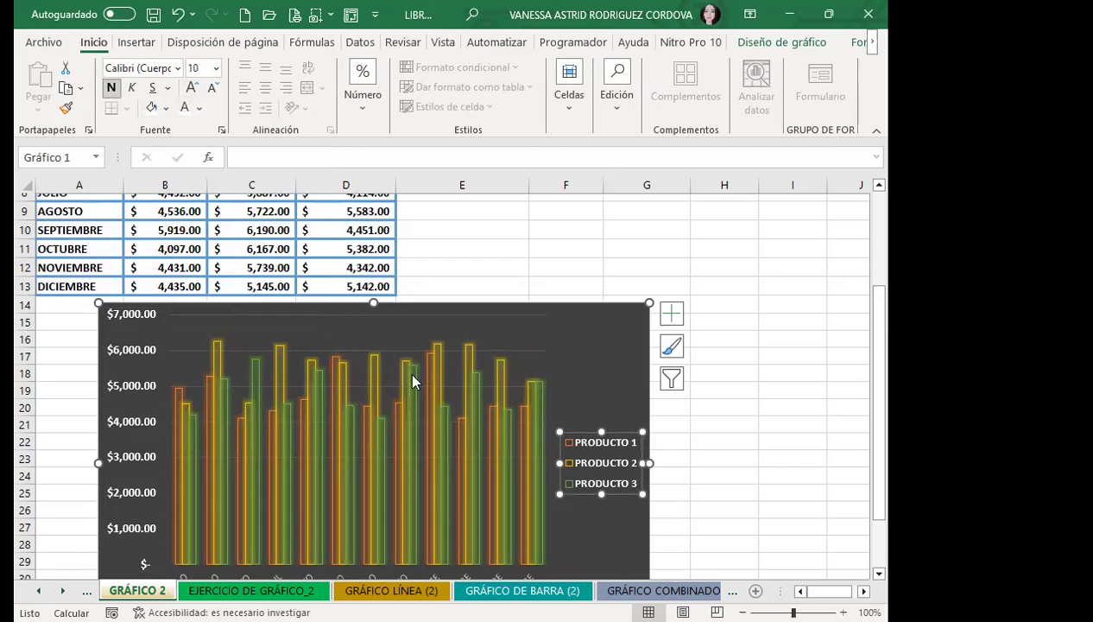
scroll(413, 380, down, 3)
click(264, 423)
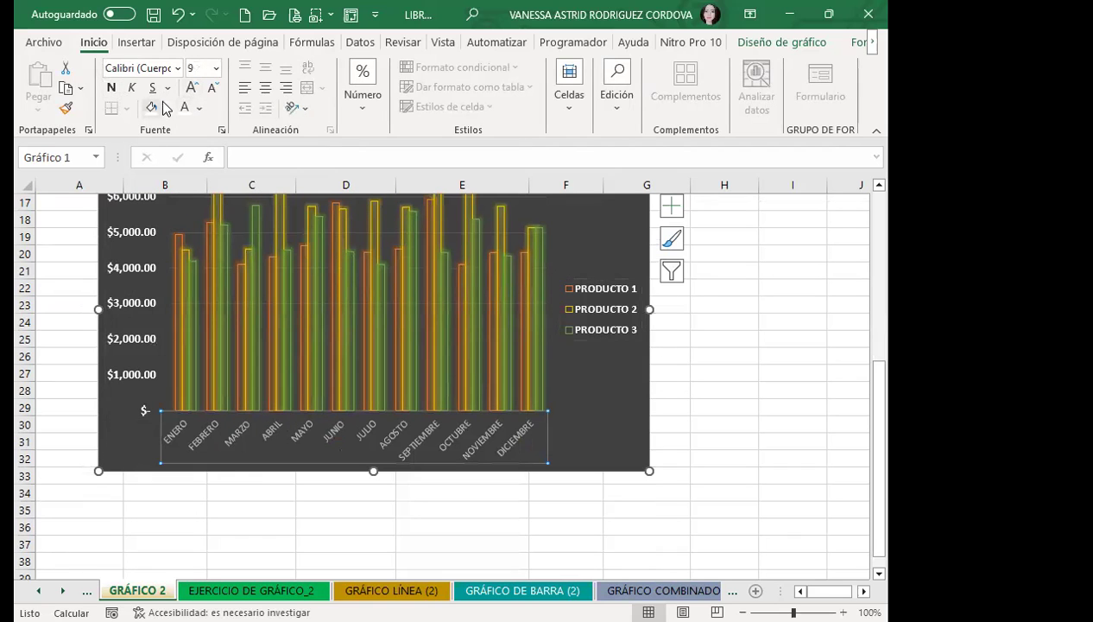
key(ctrl+n)
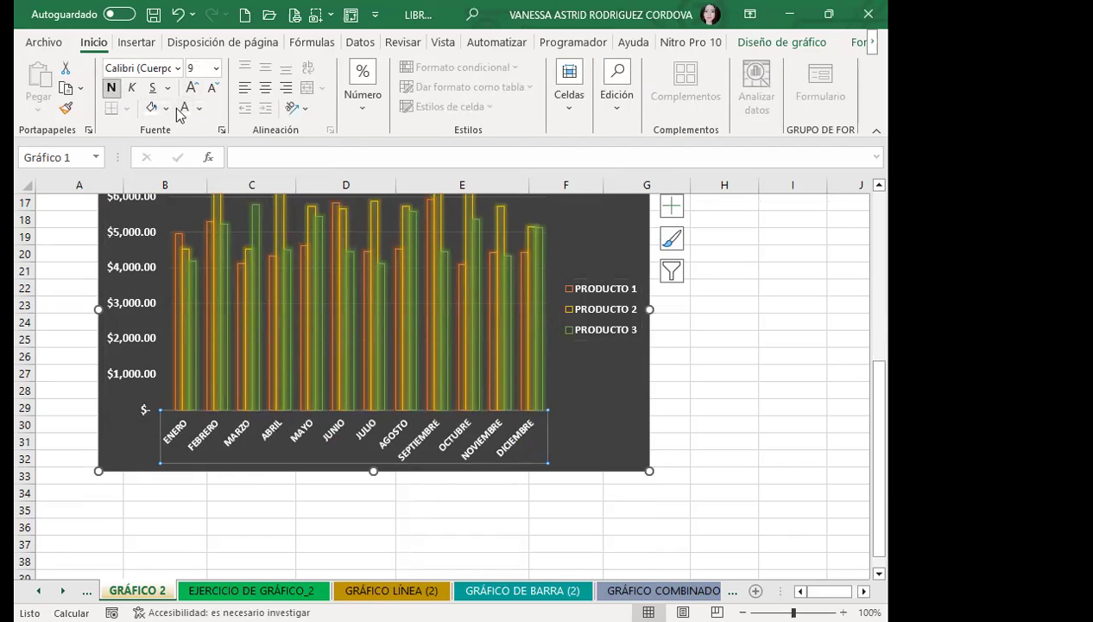
click(193, 88)
click(194, 88)
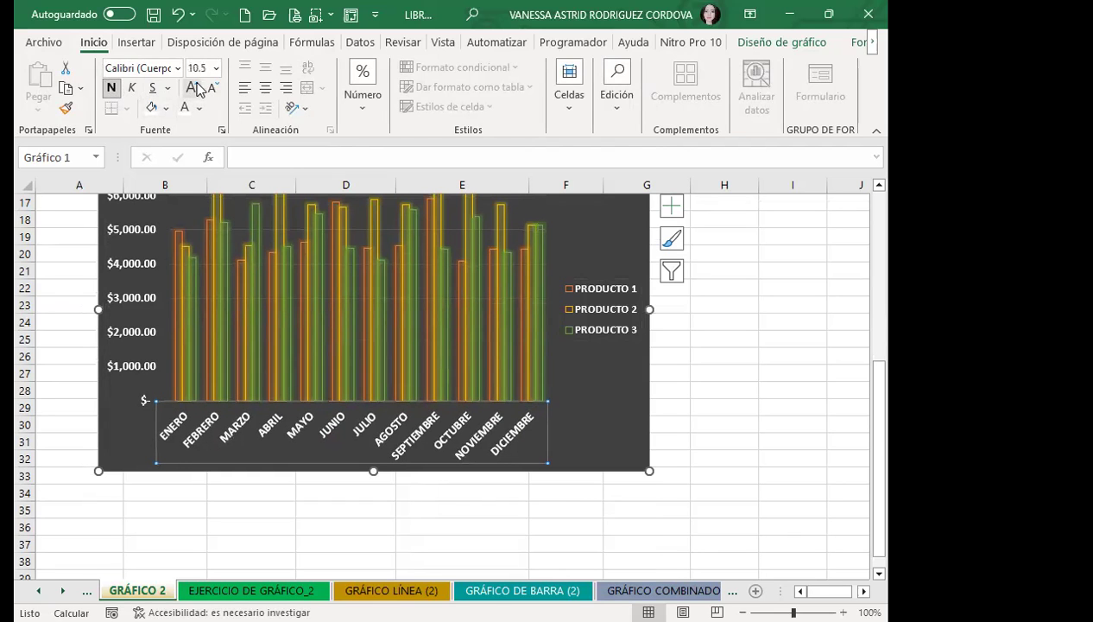
- Enlarge the chart downward and rightward to span roughly rows 14–35
drag(649, 470, 664, 519)
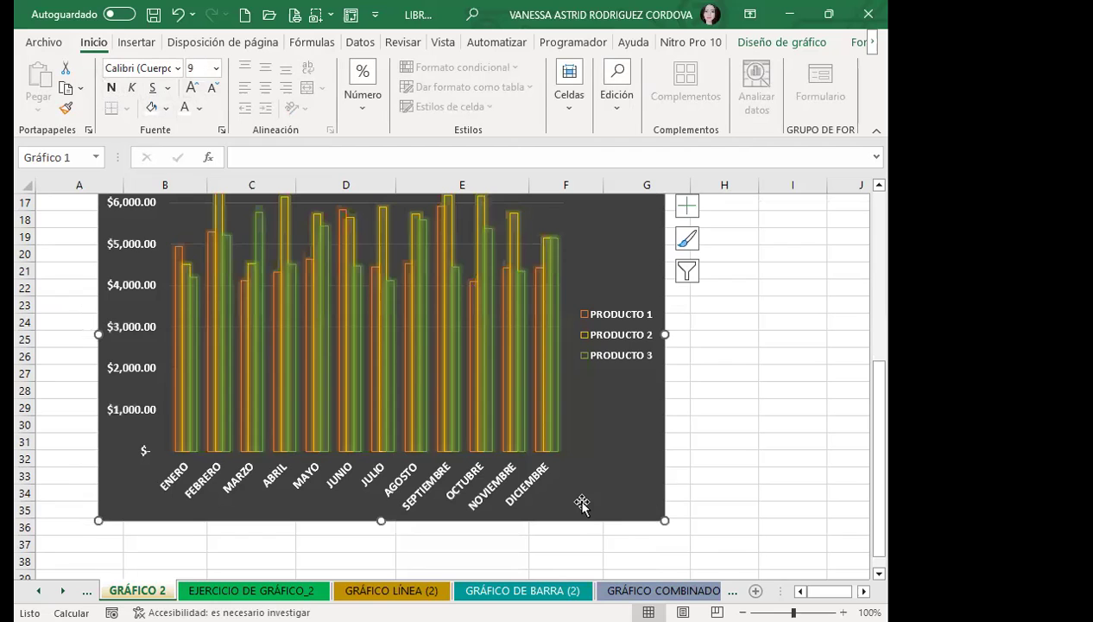
scroll(582, 506, up, 2)
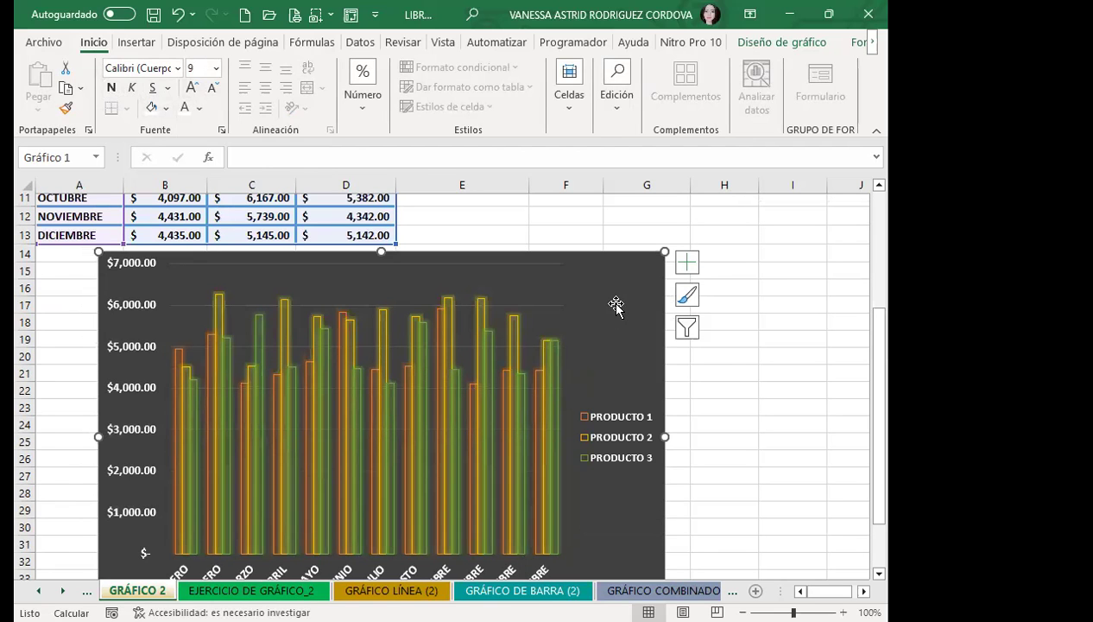
scroll(596, 363, down, 2)
scroll(553, 449, down, 1)
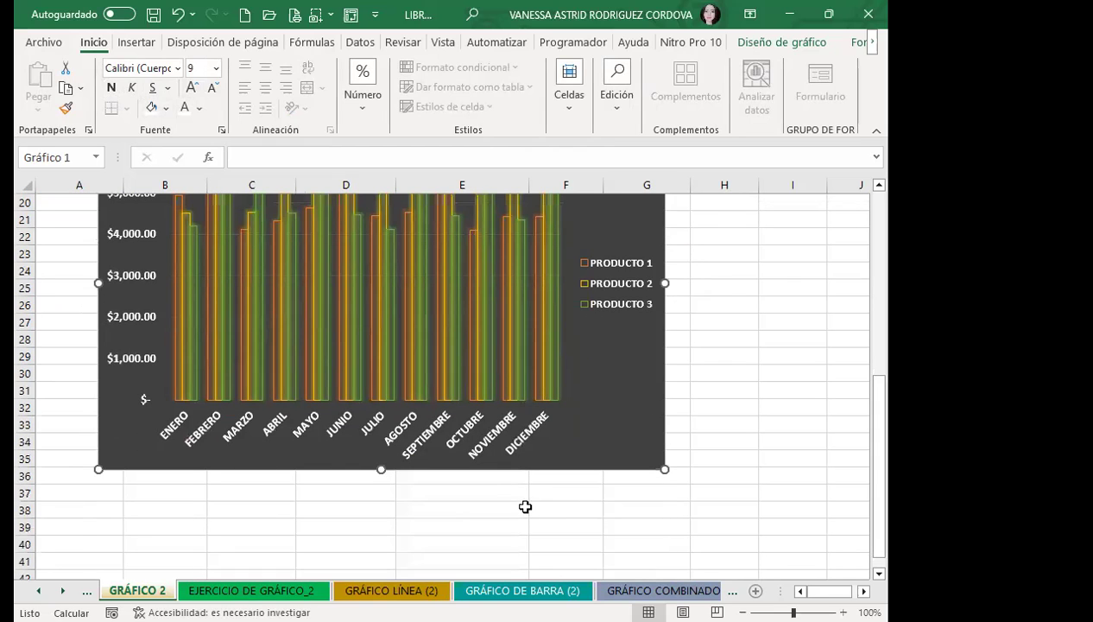
scroll(558, 490, up, 2)
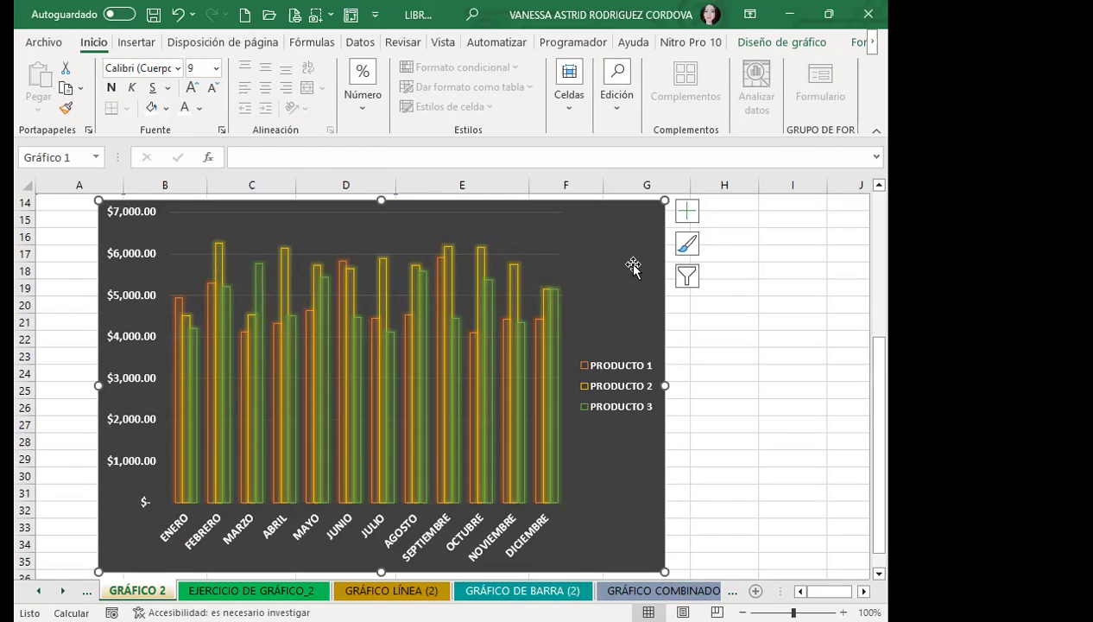
- Review the GRÁFICO 2 product sales data, selecting part of it and returning to B1
scroll(183, 261, up, 5)
click(173, 259)
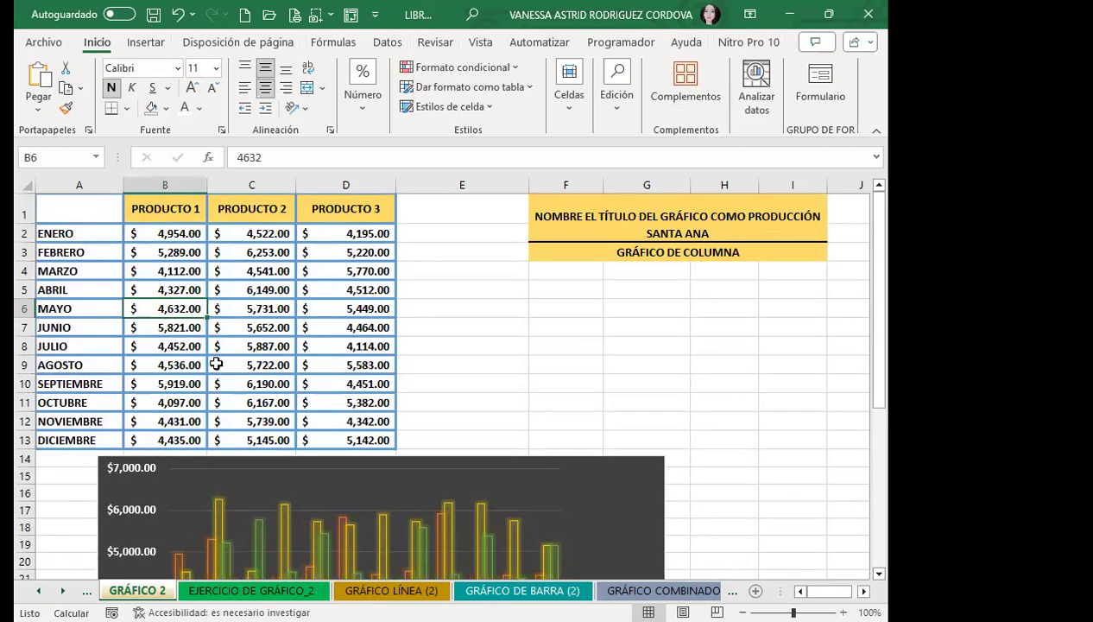
drag(129, 209, 380, 363)
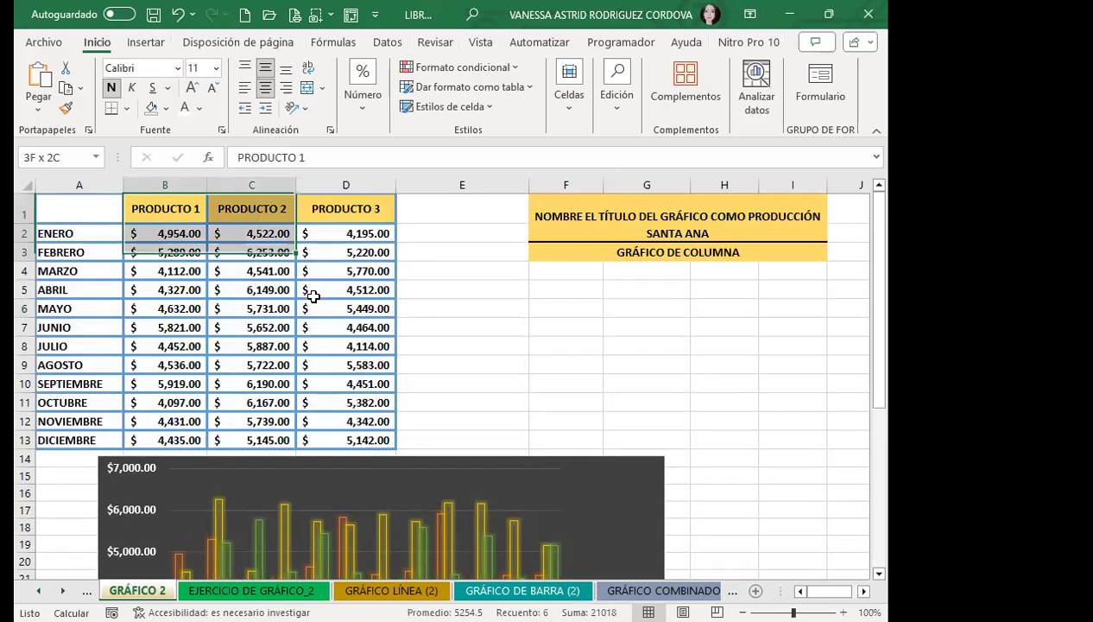
click(129, 198)
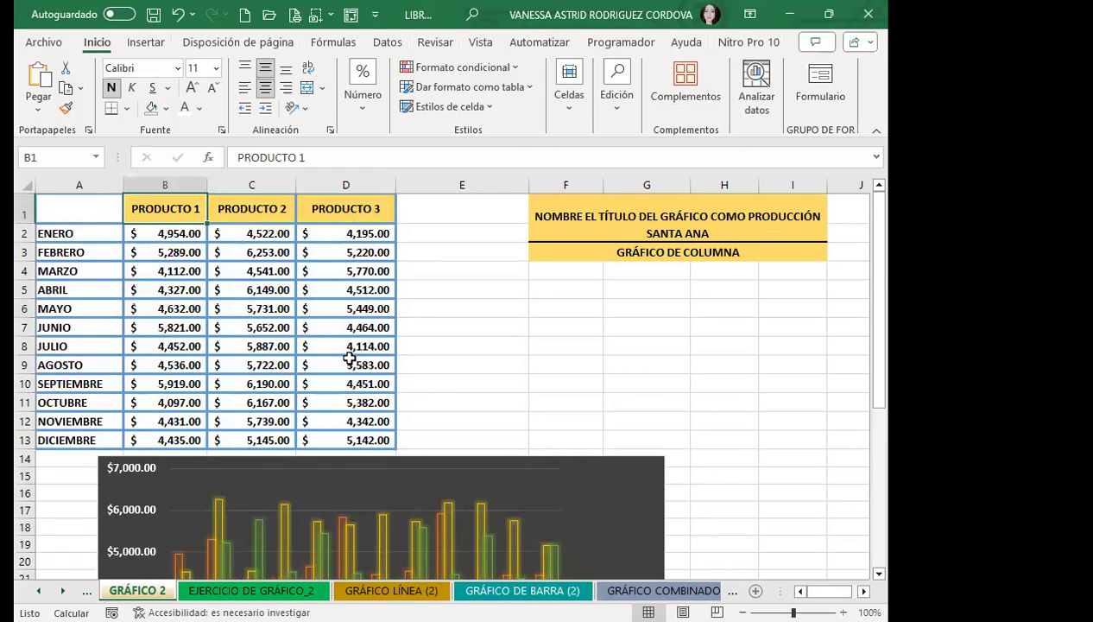
scroll(335, 358, down, 2)
scroll(259, 389, down, 2)
- Select the column chart and move on to the next worksheet
mouse_move(395, 367)
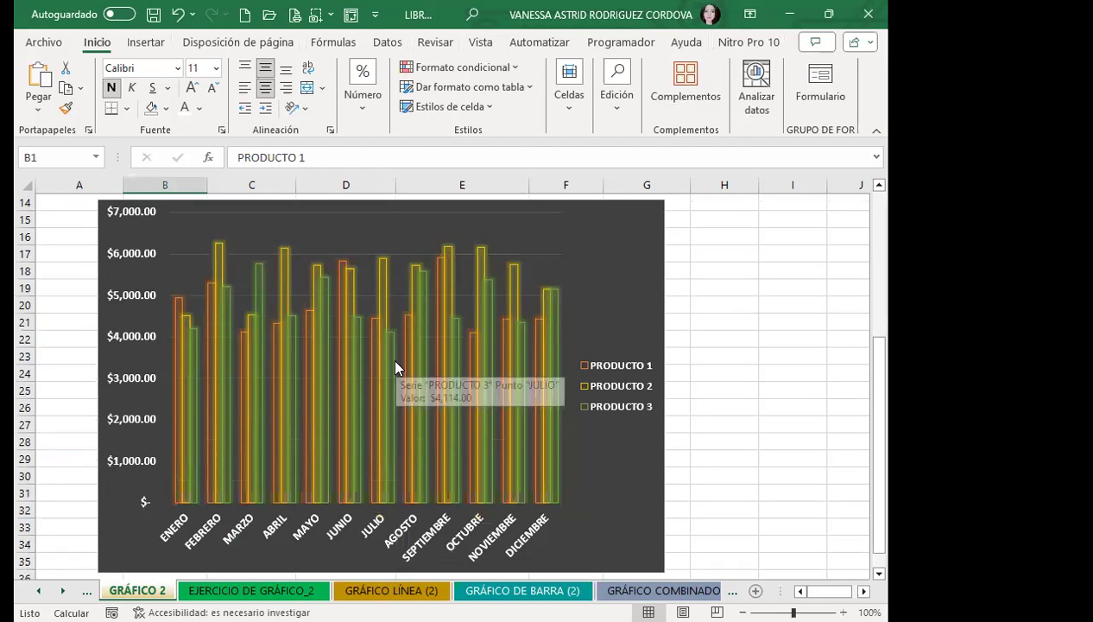
click(619, 259)
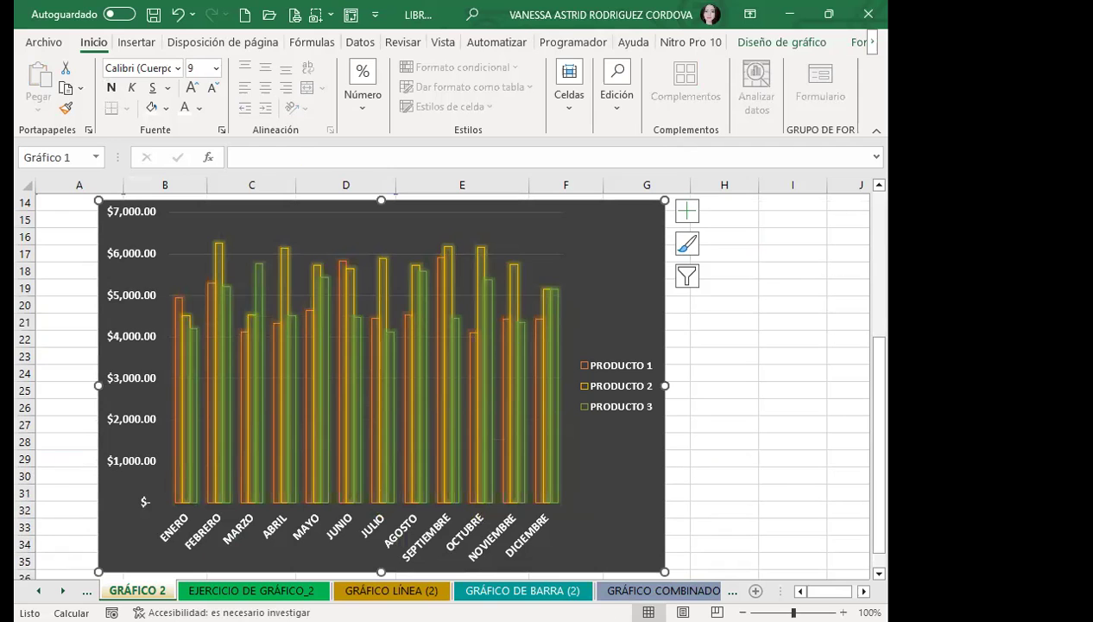
key(ctrl+Page_Down)
key(ctrl+Page_Down)
key(ctrl+Page_Down)
- On the 1 EJERCICIO DE MINI GRÁFICO sheet, insert a line sparkline of B2:G2 into H2
key(ctrl+Page_Down)
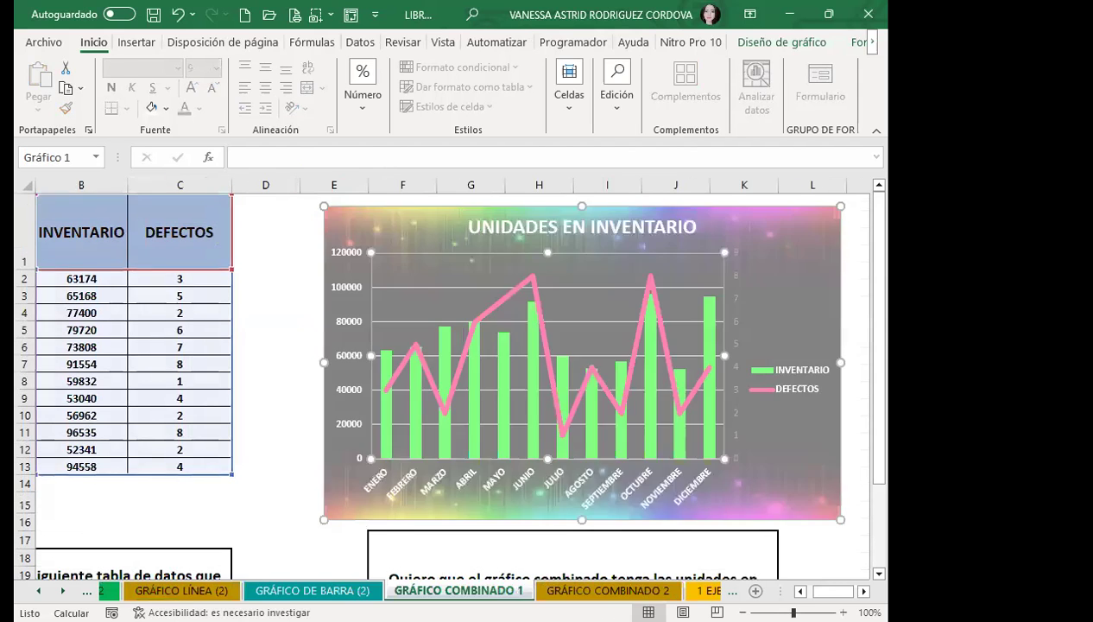
key(ctrl+Page_Down)
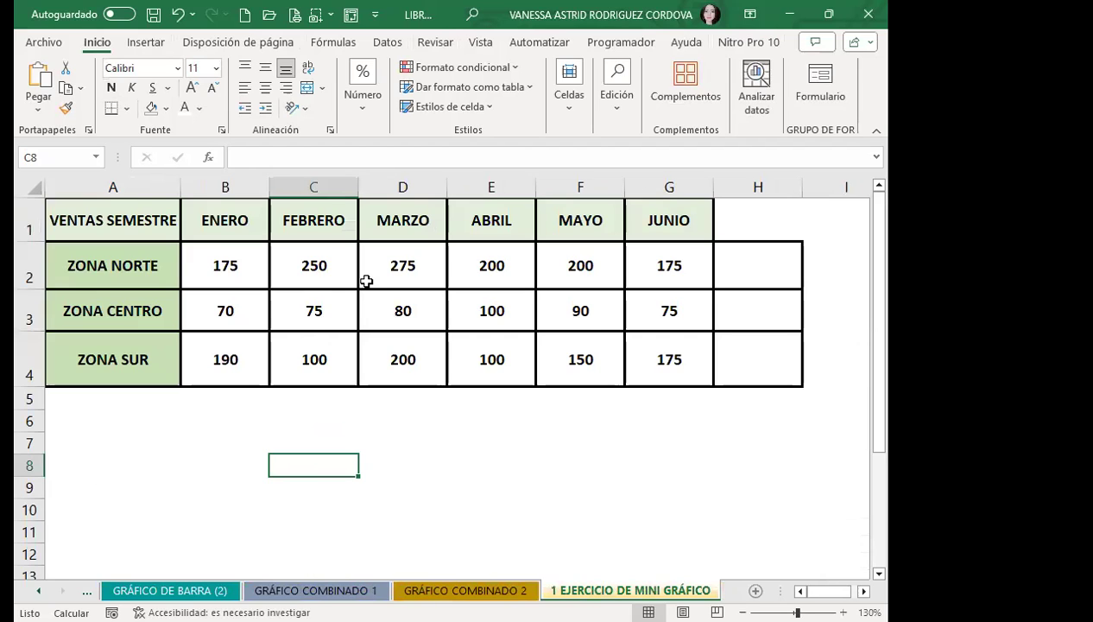
drag(216, 269, 669, 267)
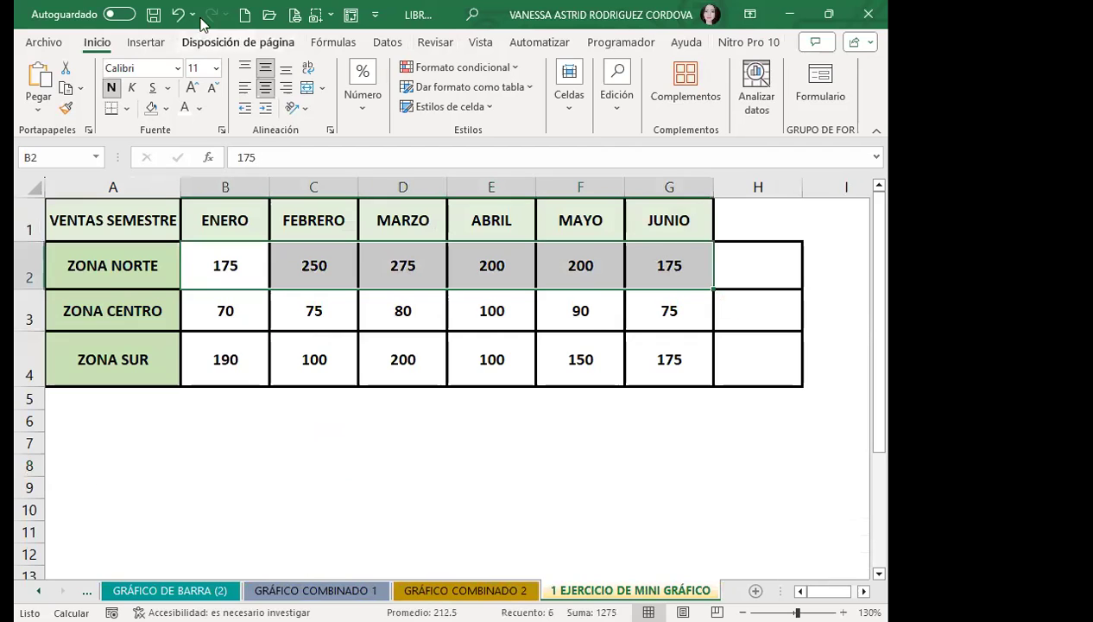
click(144, 45)
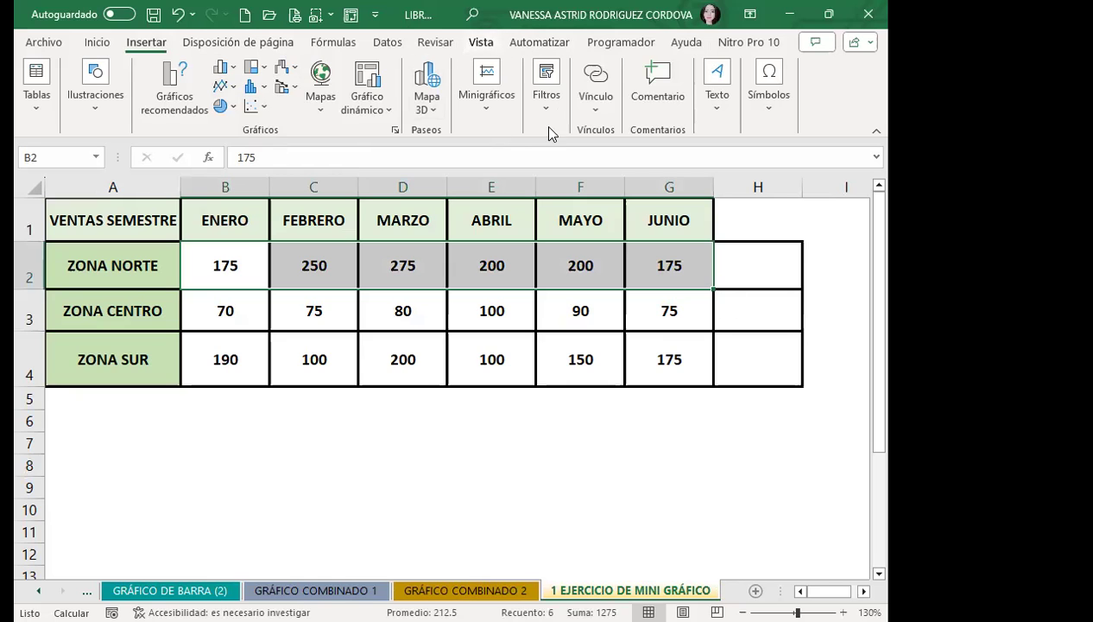
click(487, 103)
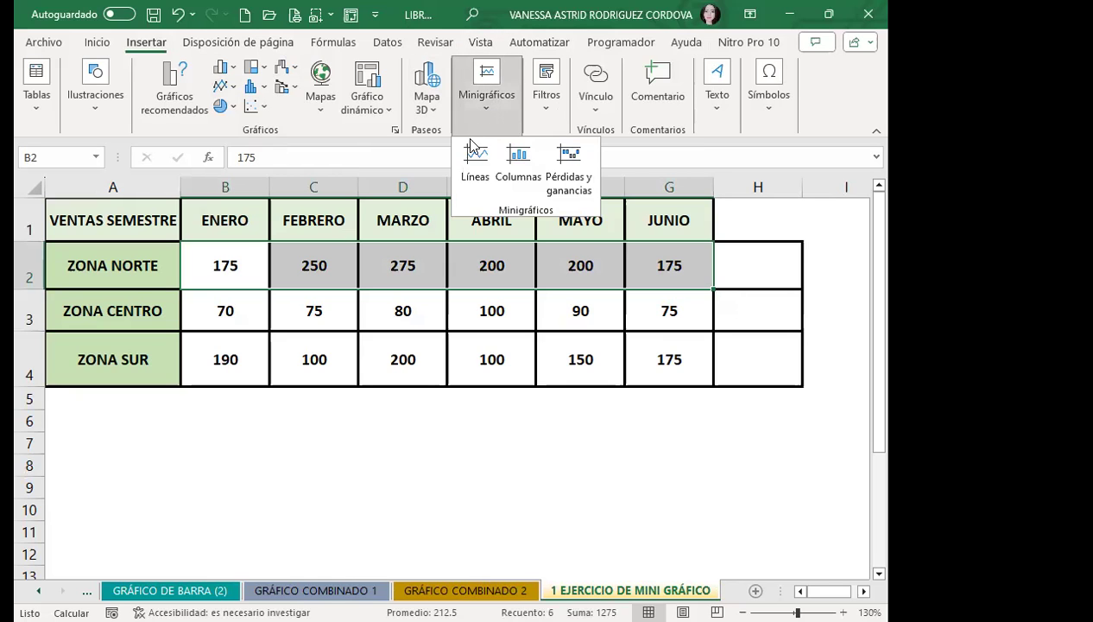
click(476, 160)
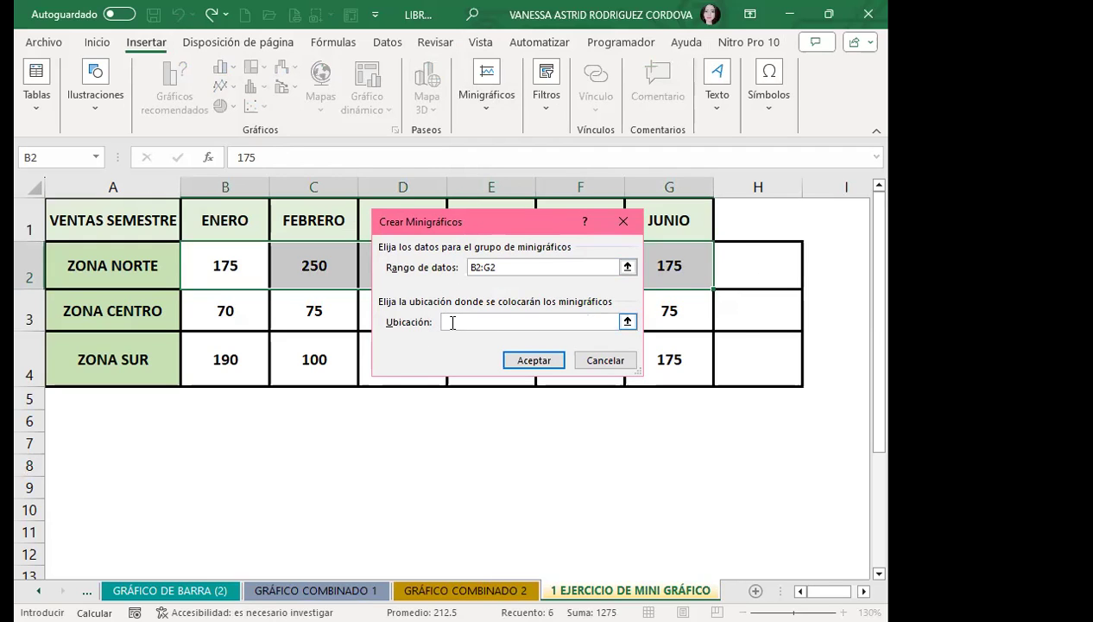
click(745, 270)
click(529, 361)
key(Return)
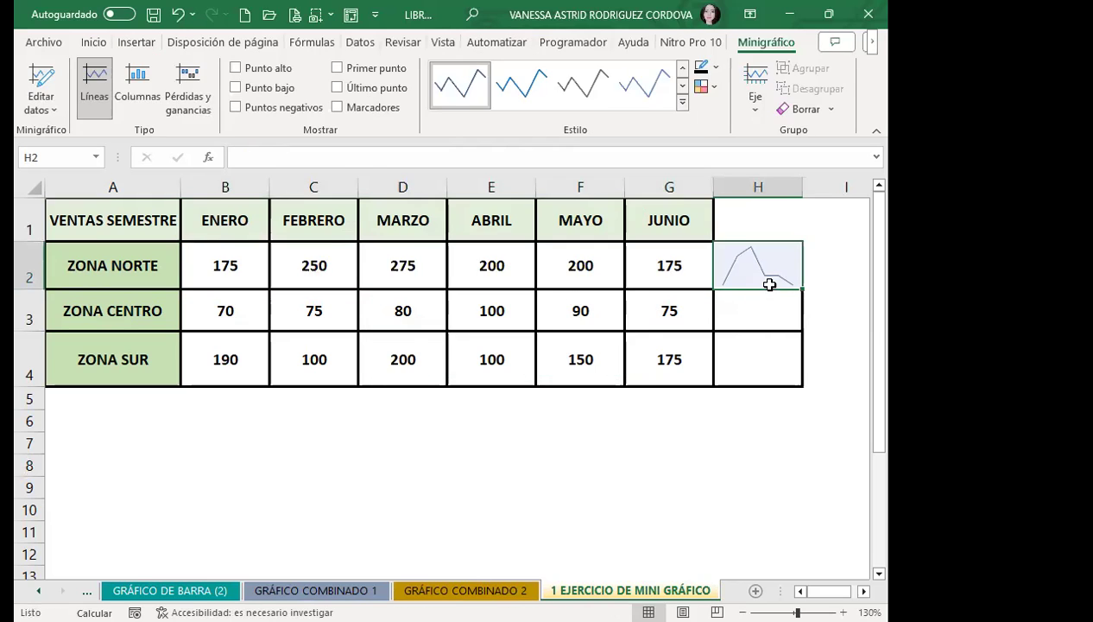
- Add a column sparkline of ZONA CENTRO's B3:G3 values in H3 via Quick Analysis
drag(207, 313, 633, 298)
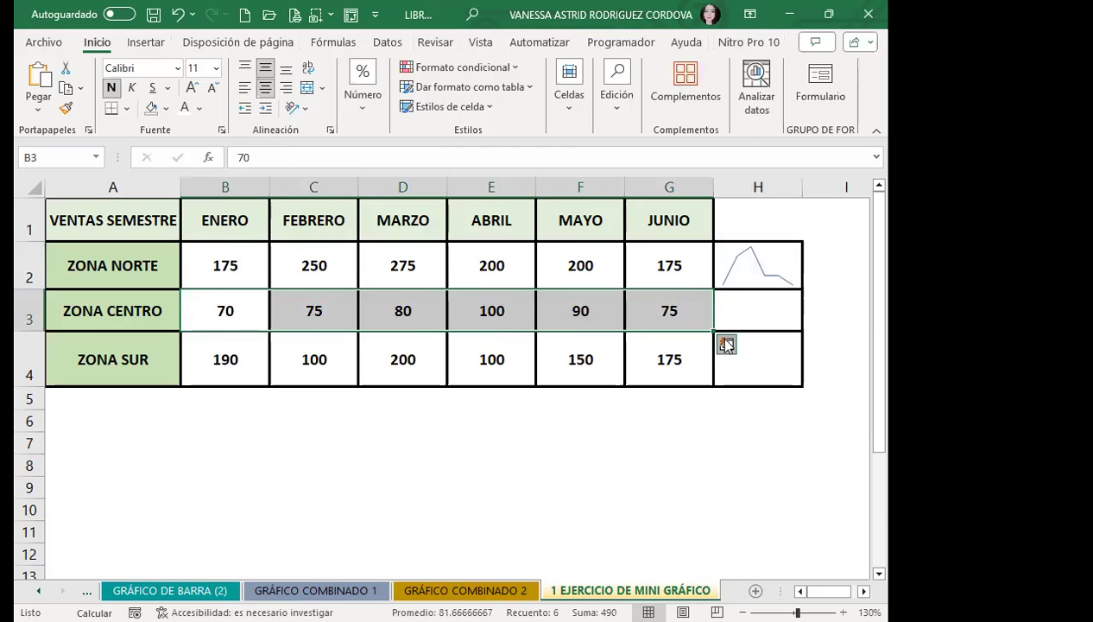
click(725, 344)
click(788, 381)
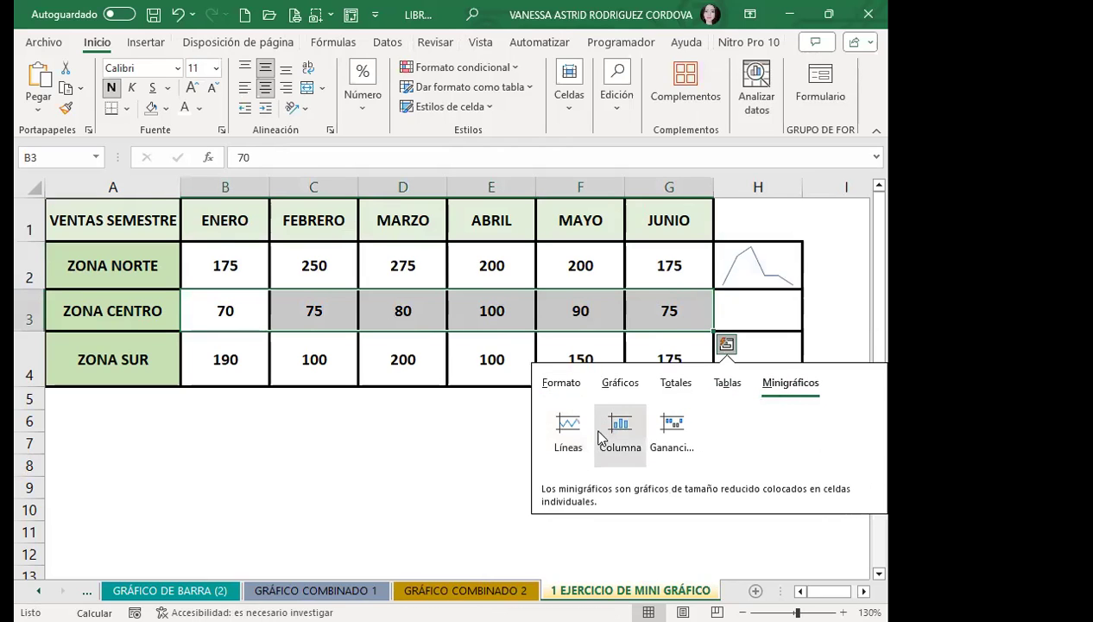
click(631, 431)
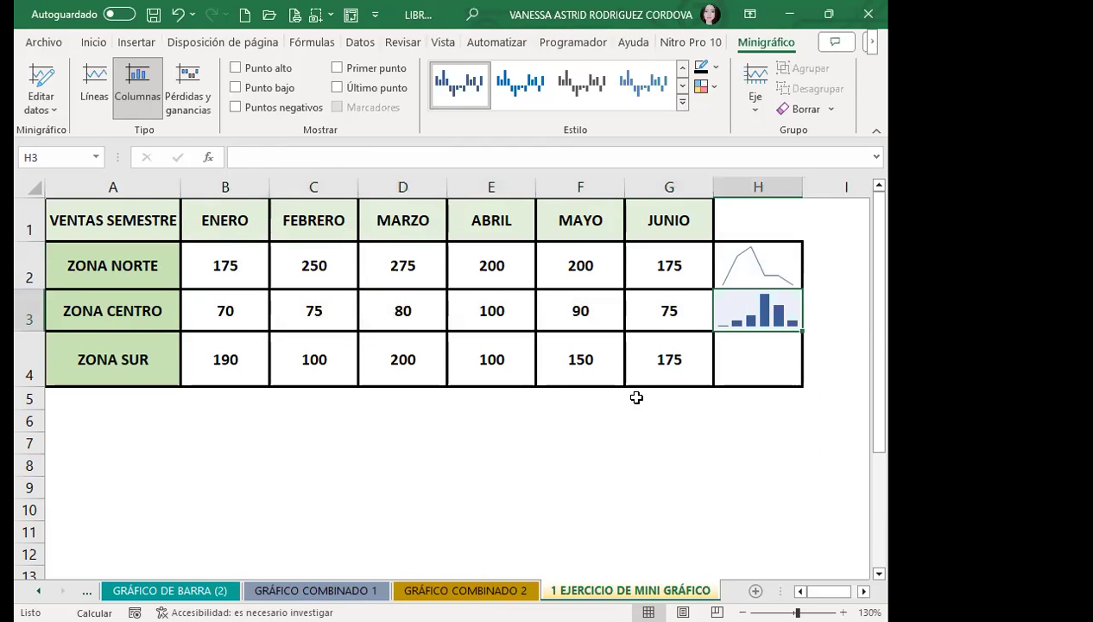
- Insert a win/loss sparkline in H4 using ZONA SUR's B4:G4 values
click(761, 359)
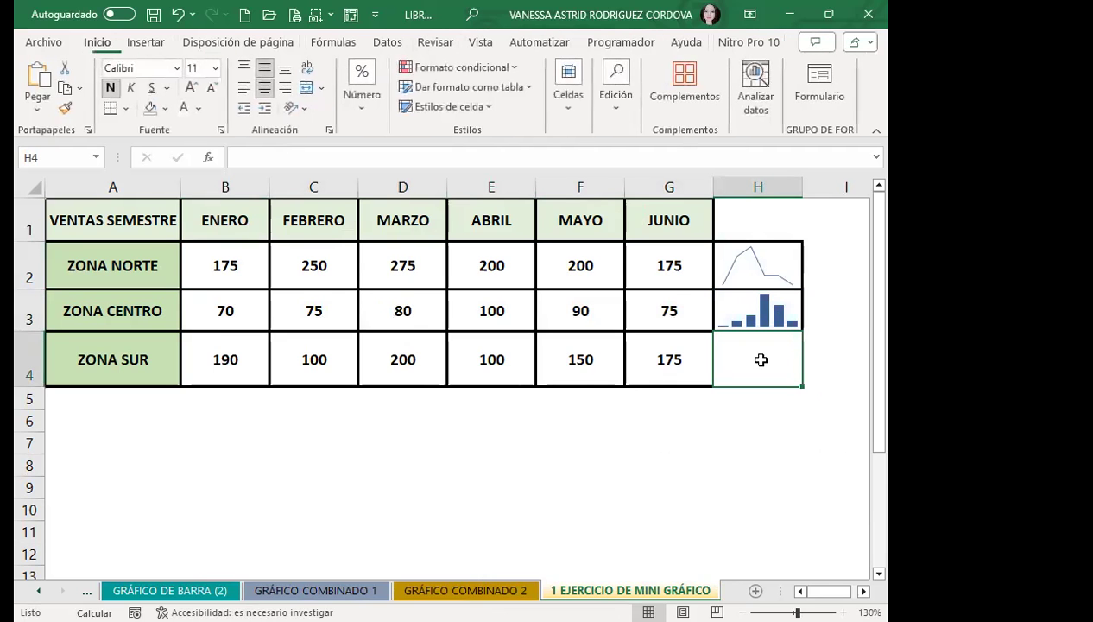
click(235, 41)
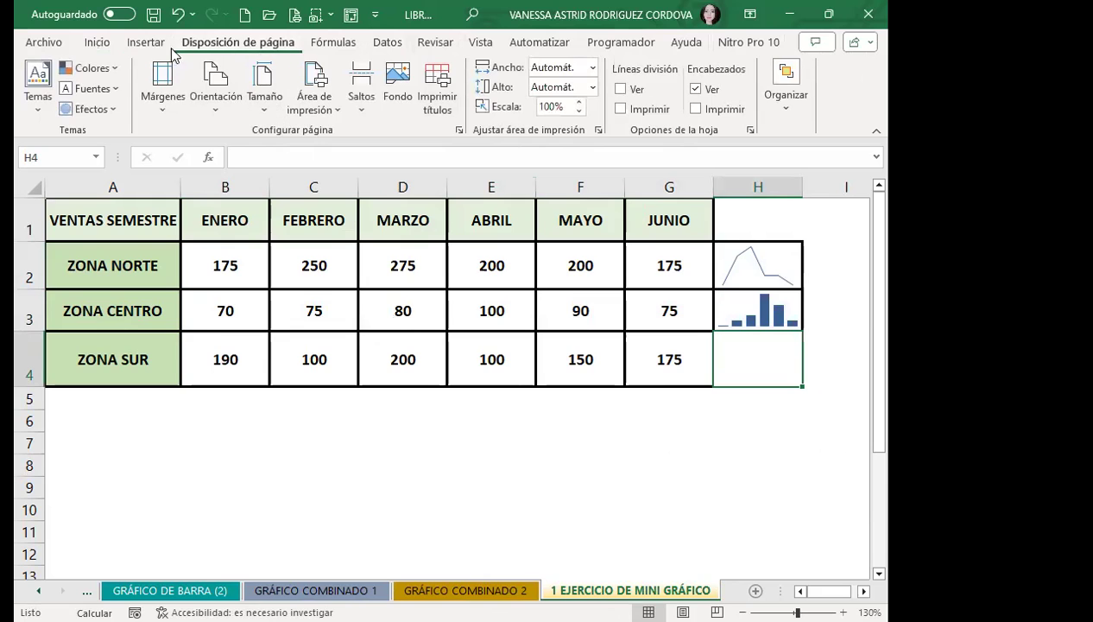
click(146, 42)
click(495, 102)
click(566, 155)
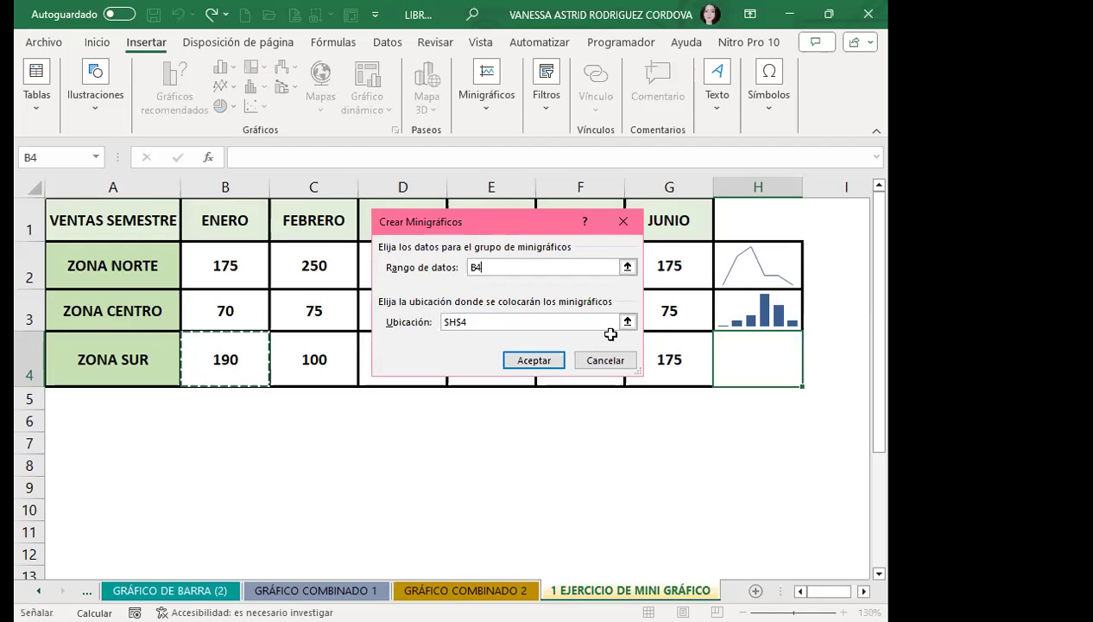
drag(270, 349, 610, 332)
click(538, 363)
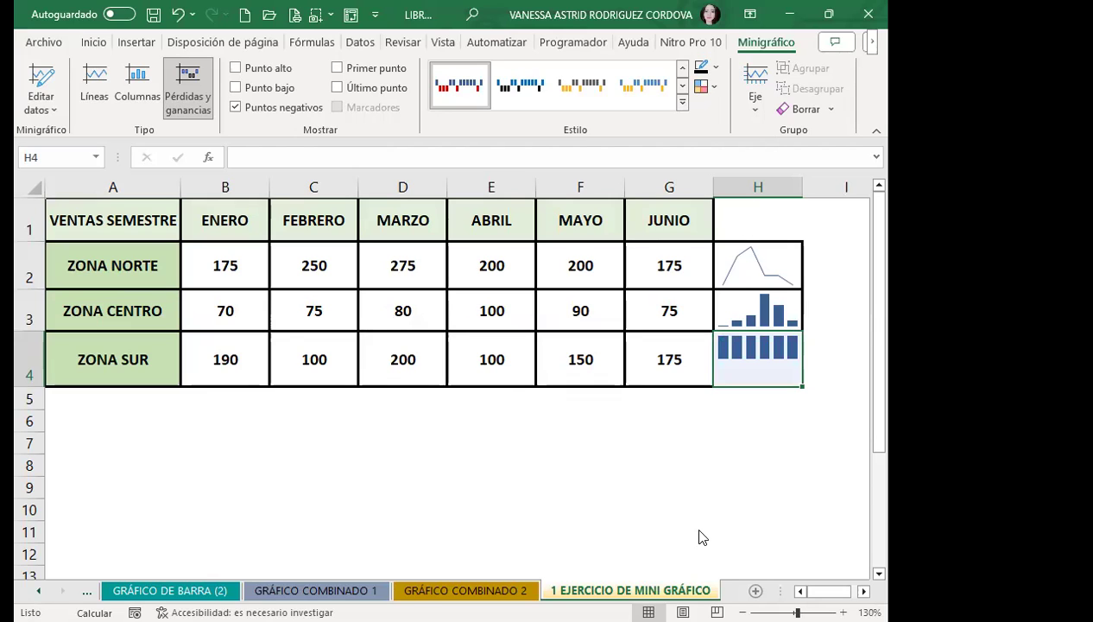
- Apply a light blue-grey style to the ZONA NORTE sparkline in H2
click(761, 270)
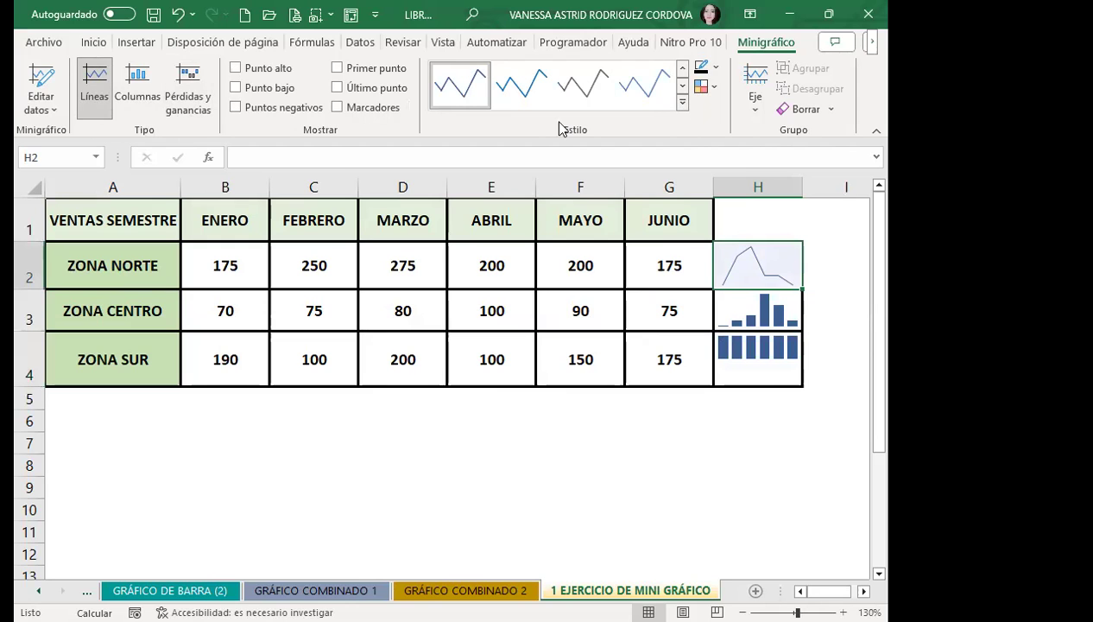
click(682, 102)
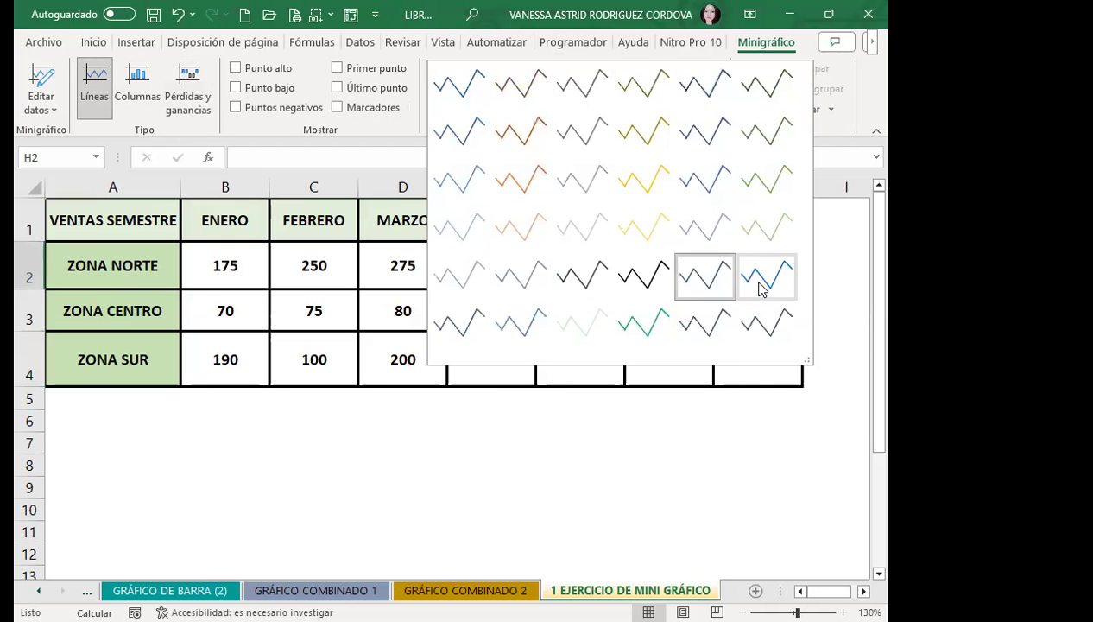
click(764, 279)
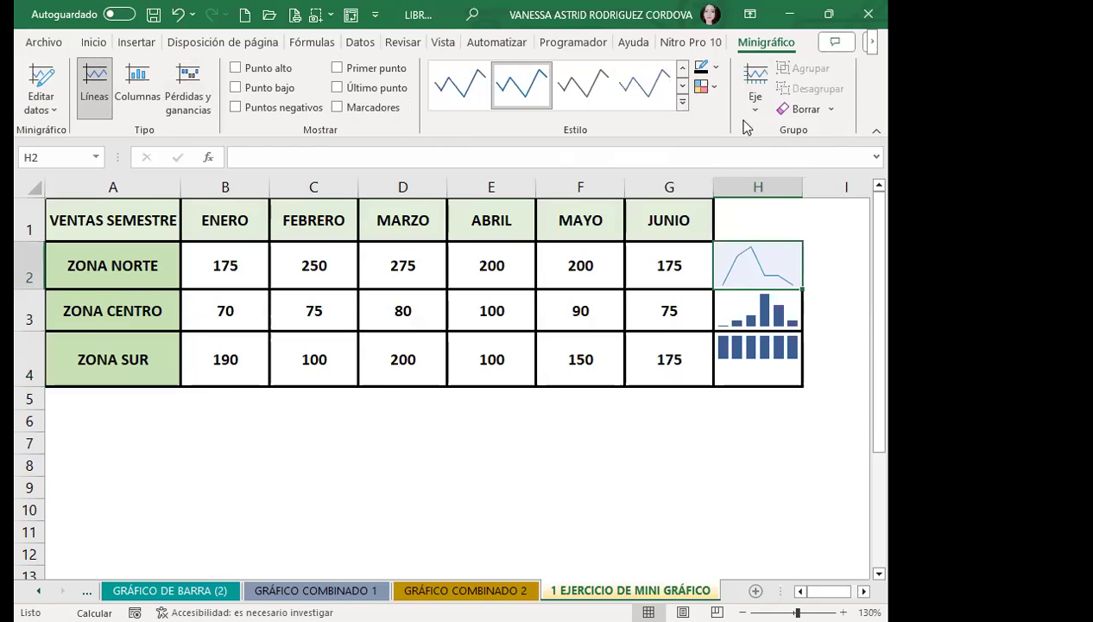
- Mark the sparkline's low points in pink
click(751, 110)
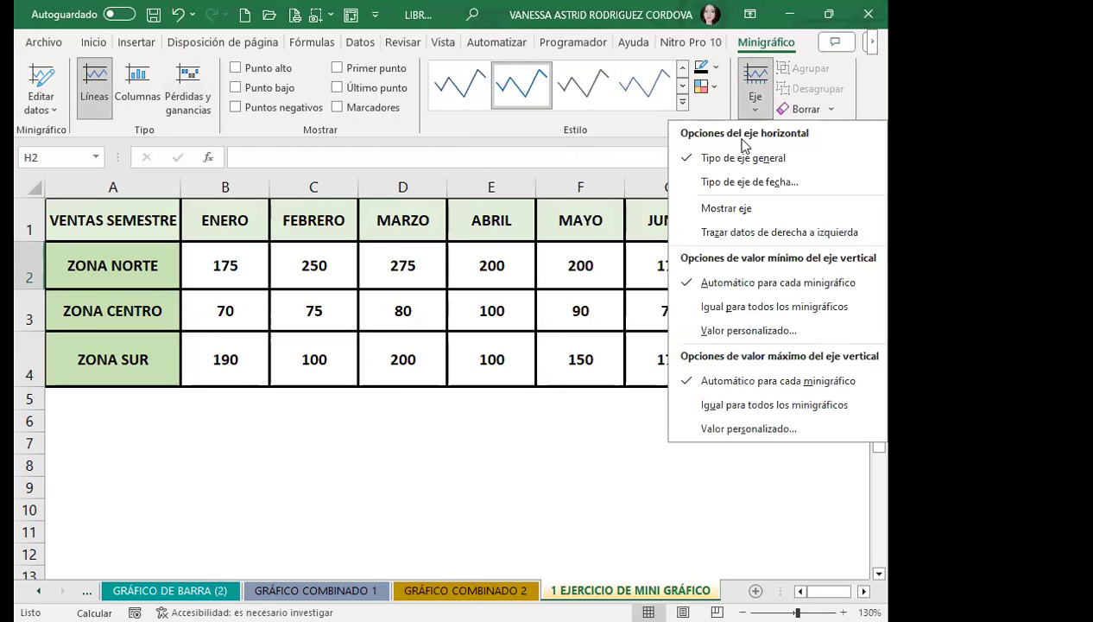
click(706, 86)
mouse_move(744, 161)
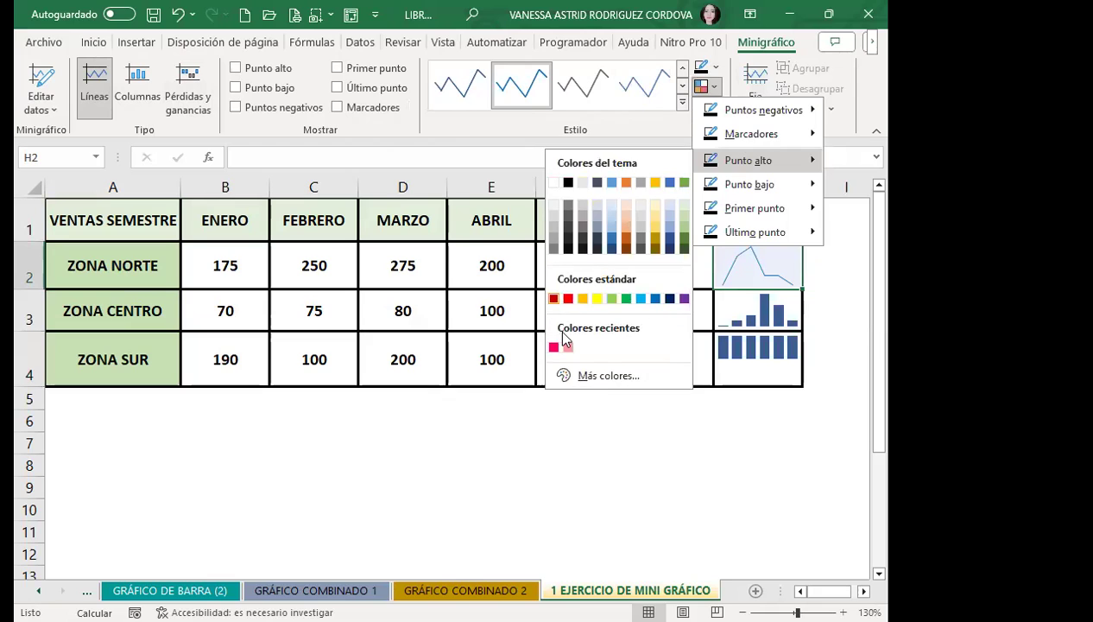
mouse_move(749, 184)
click(557, 369)
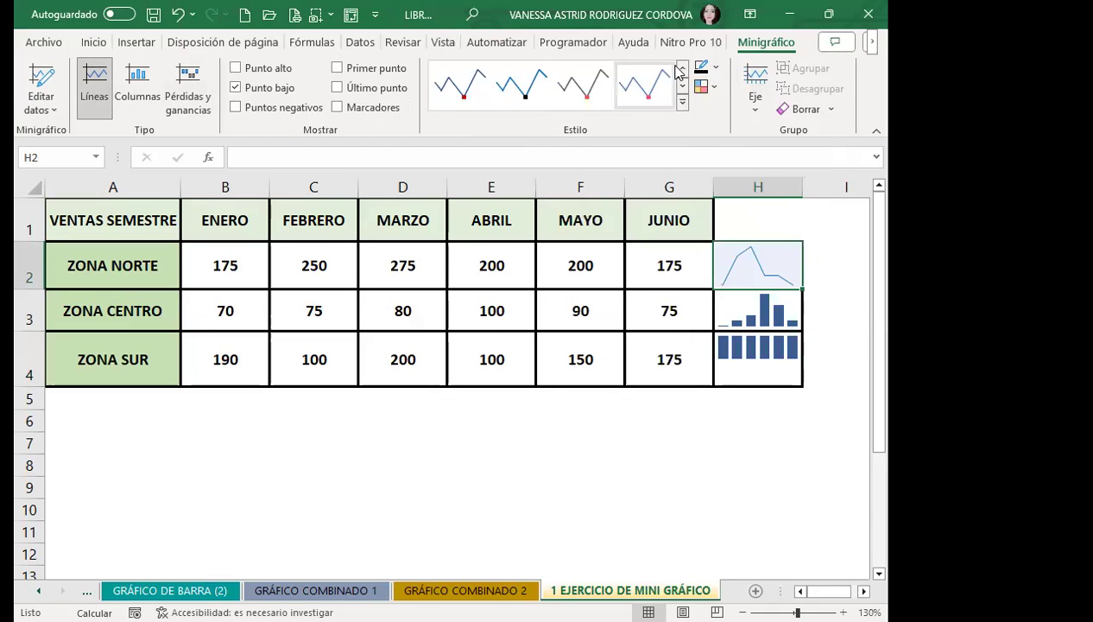
- Thicken the ZONA NORTE sparkline line to 4½ pt
click(706, 86)
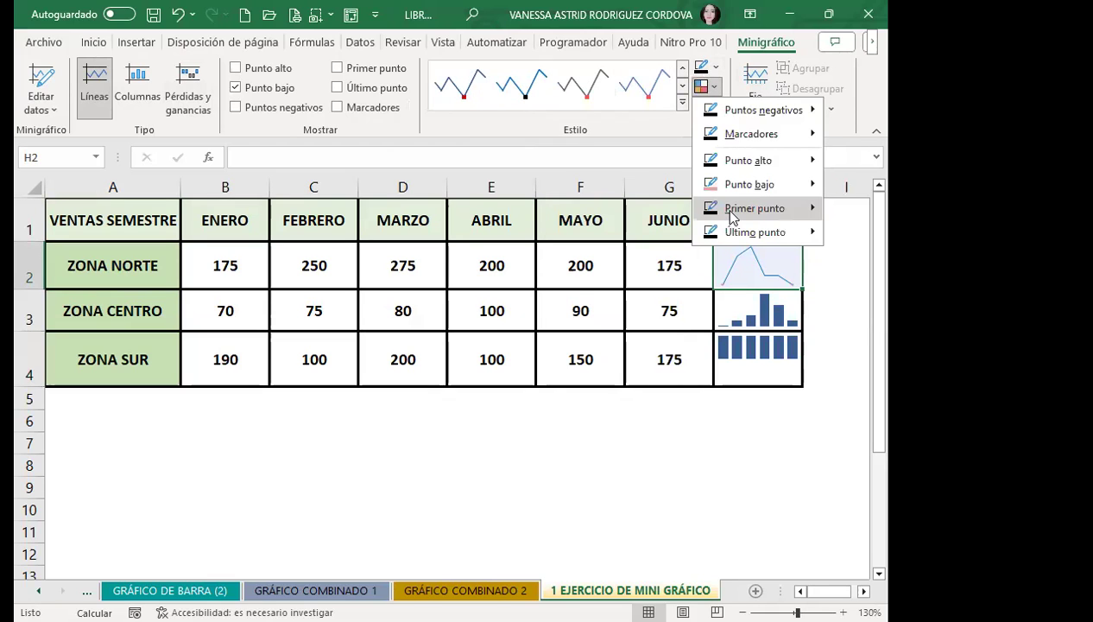
click(716, 67)
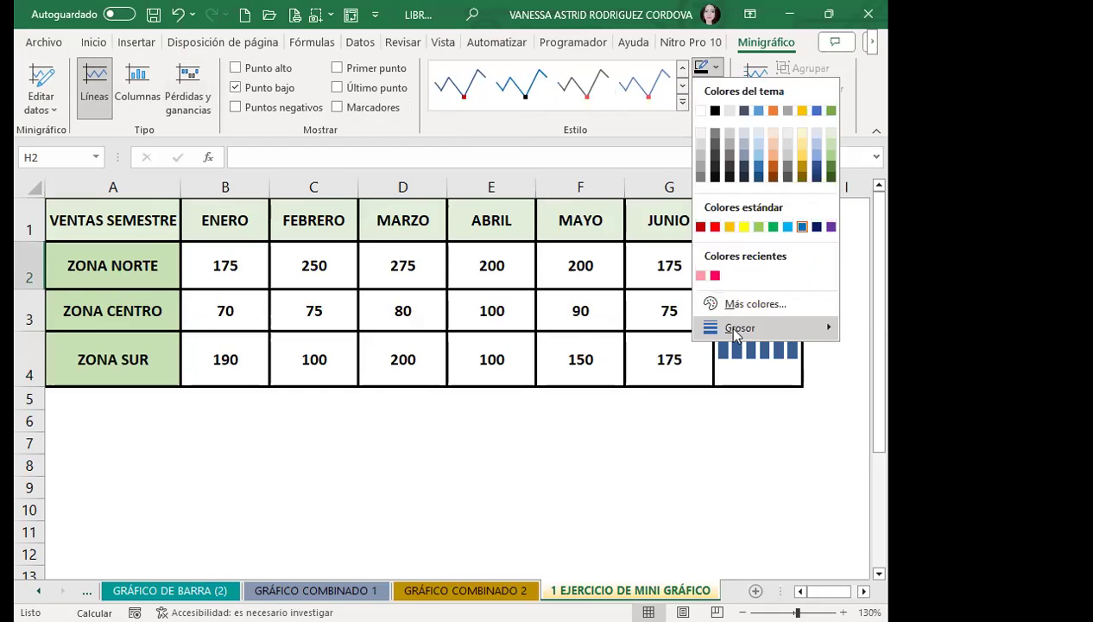
mouse_move(735, 330)
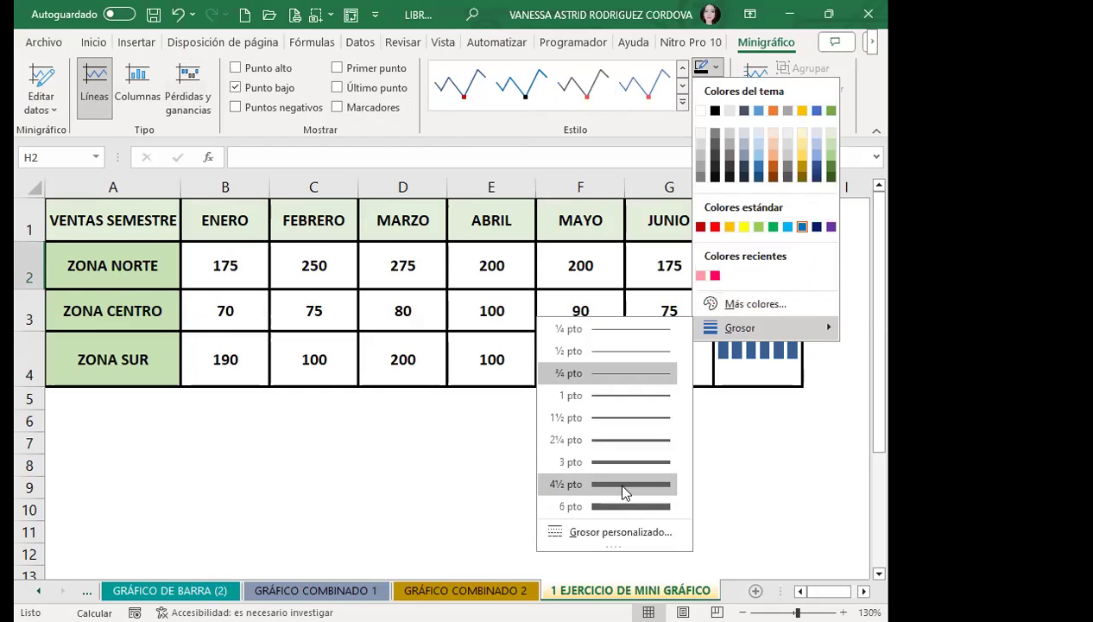
click(625, 484)
click(714, 87)
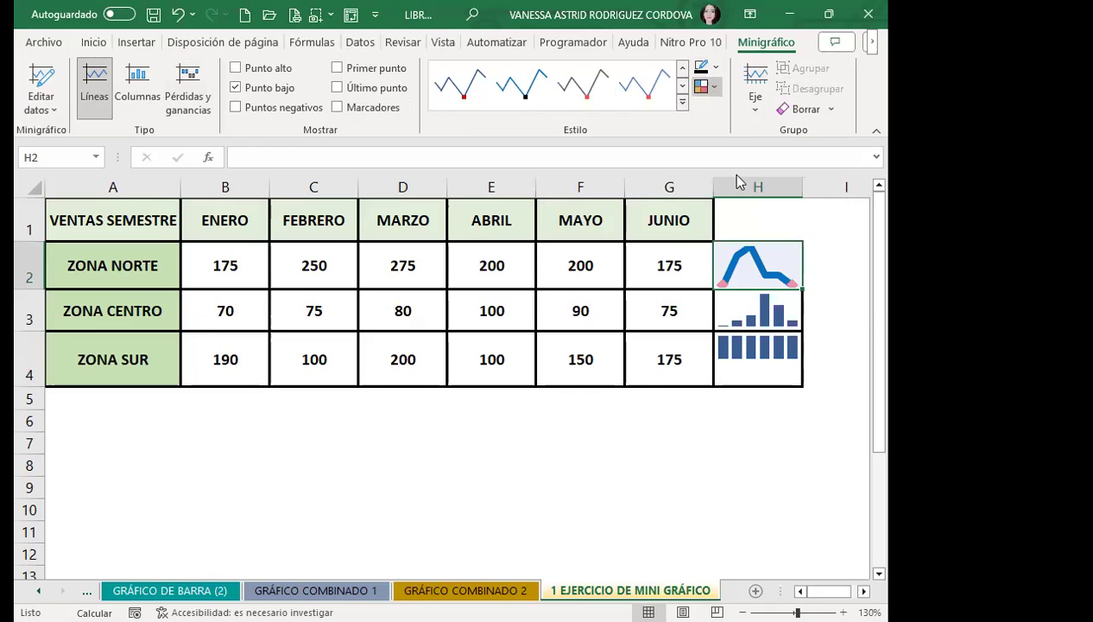
- Colour the sparkline's low points light green and its high point magenta
mouse_move(749, 184)
click(613, 322)
click(708, 87)
mouse_move(748, 159)
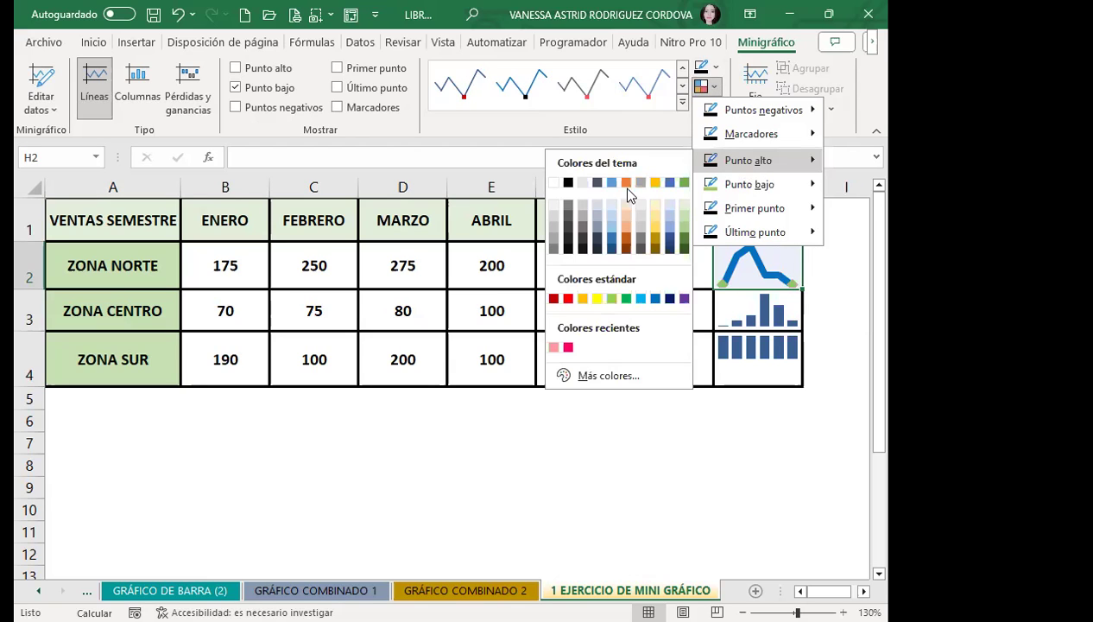
click(567, 346)
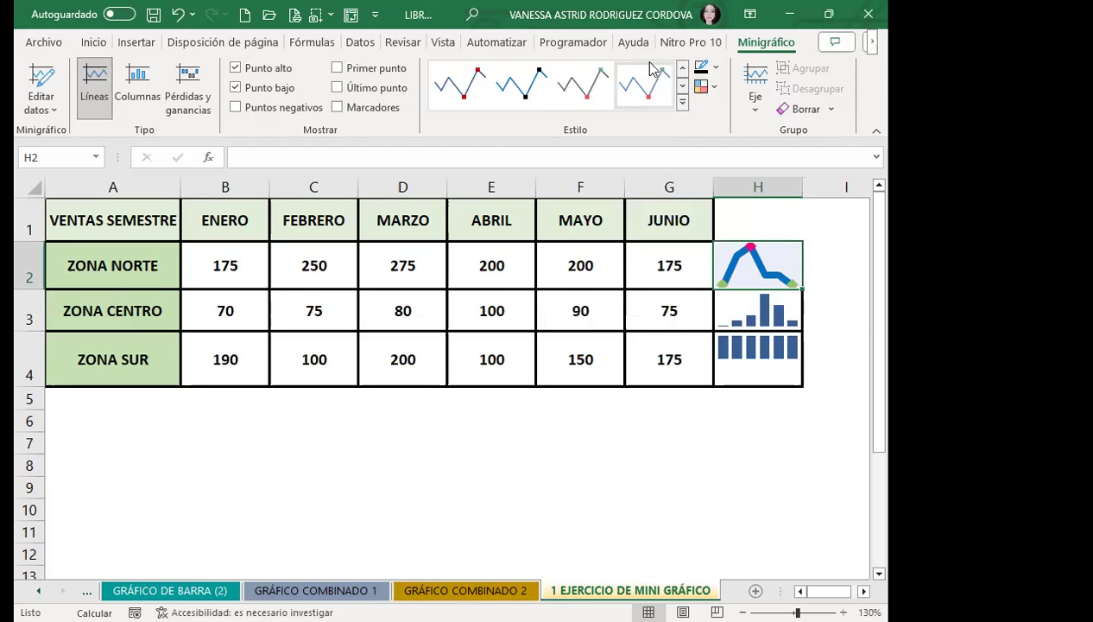
- Mark the last point in yellow and show all markers in dark orange
click(703, 67)
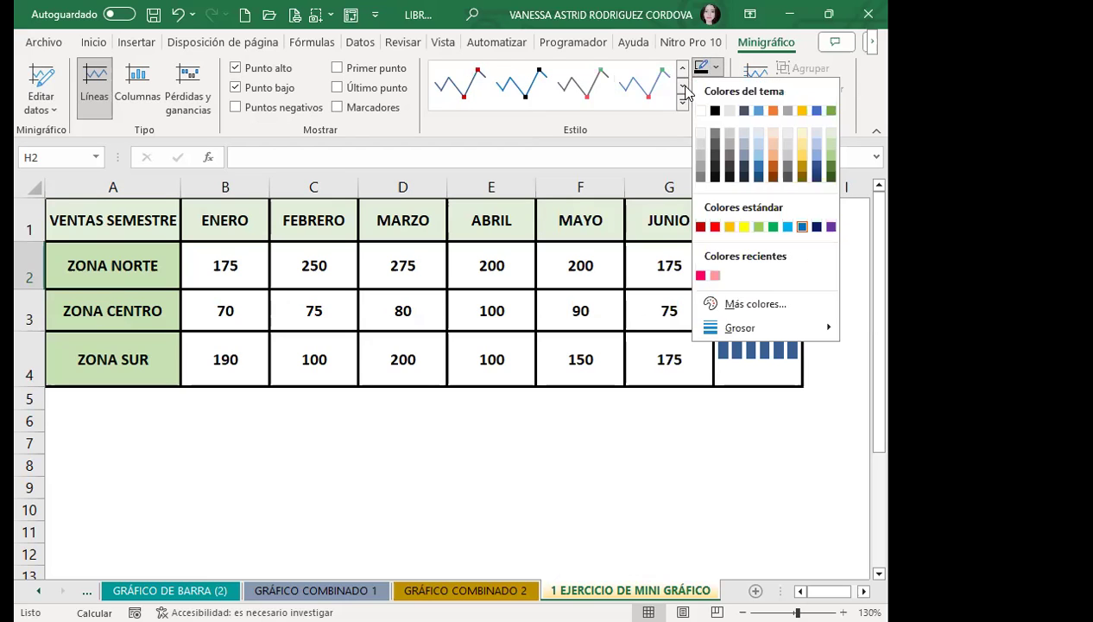
click(687, 93)
click(704, 86)
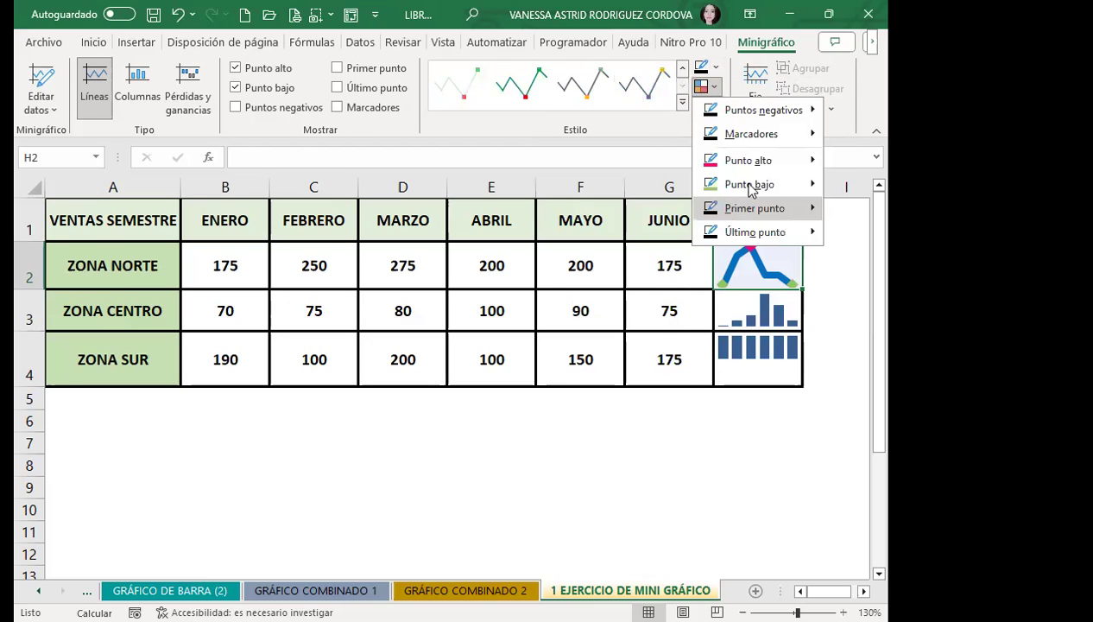
mouse_move(748, 214)
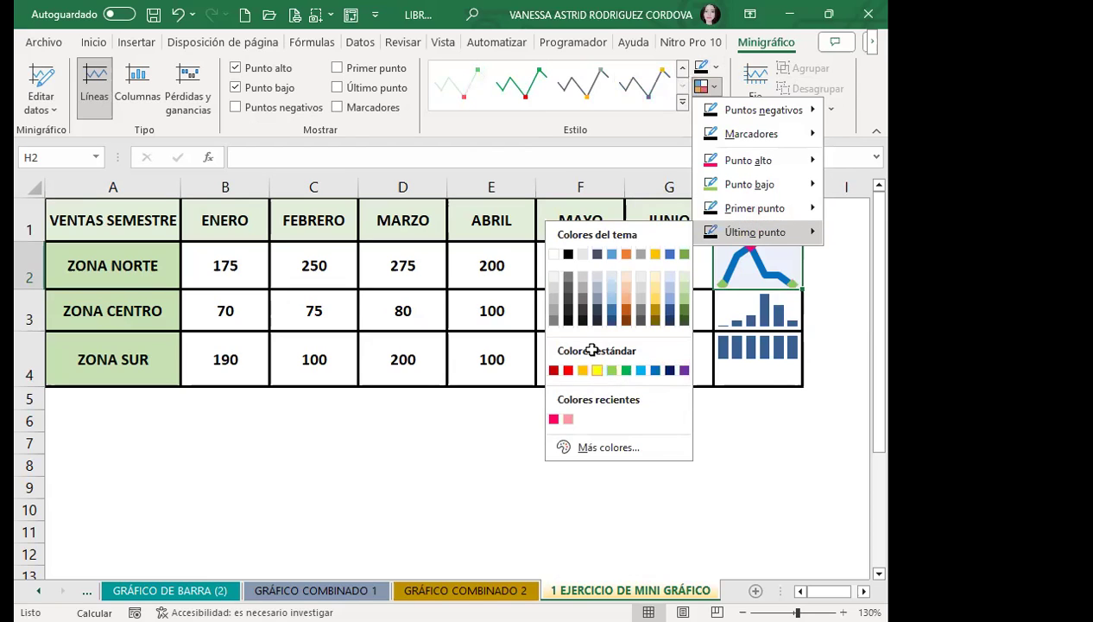
click(598, 370)
click(704, 86)
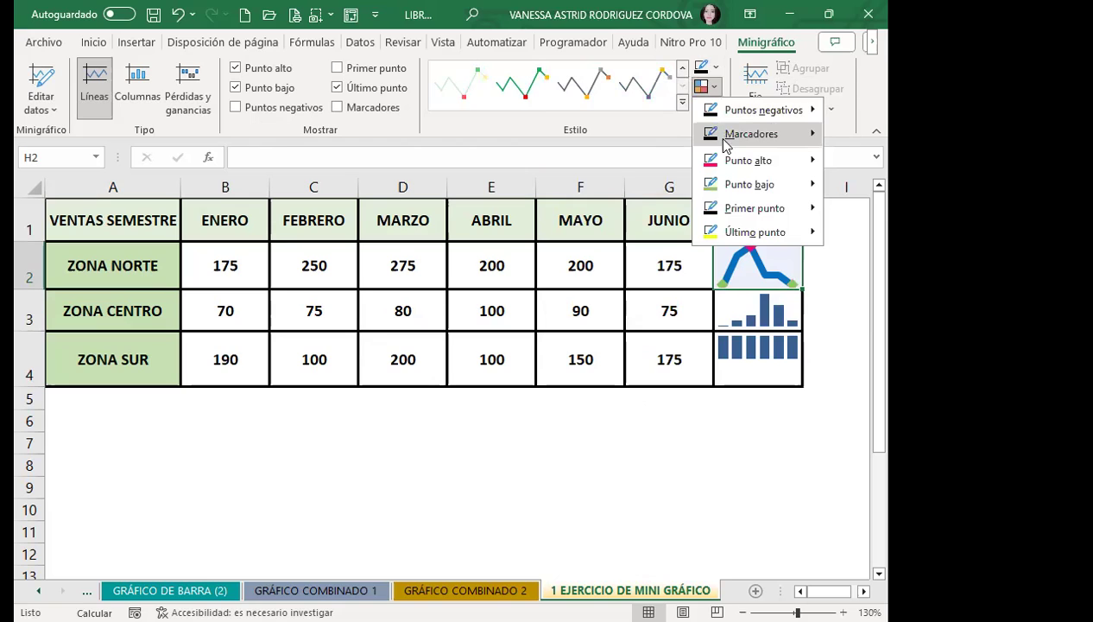
mouse_move(747, 141)
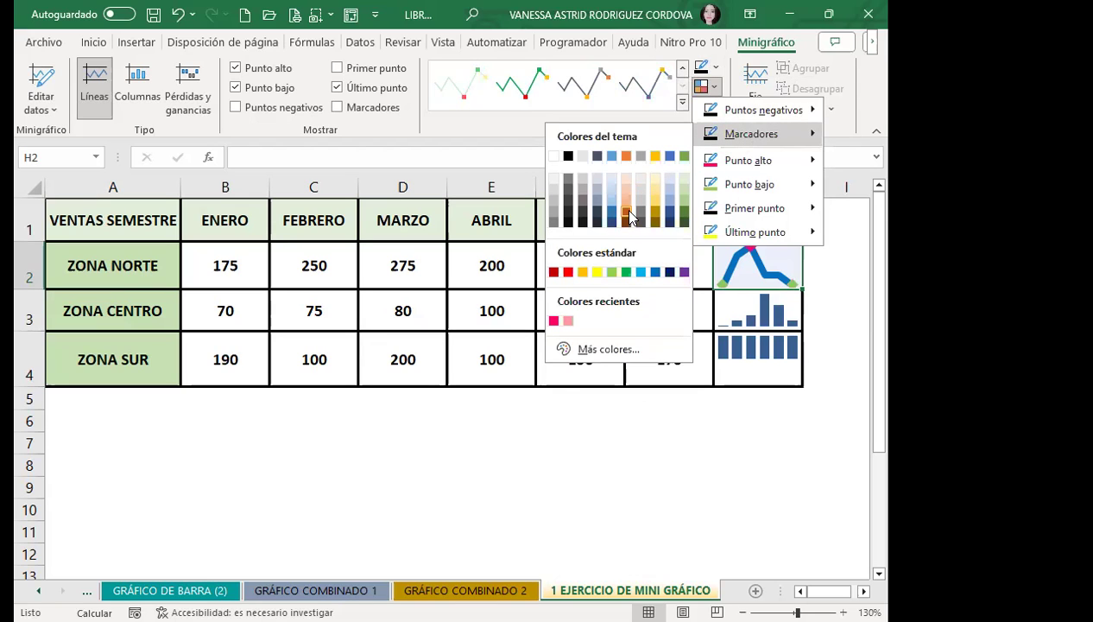
click(628, 213)
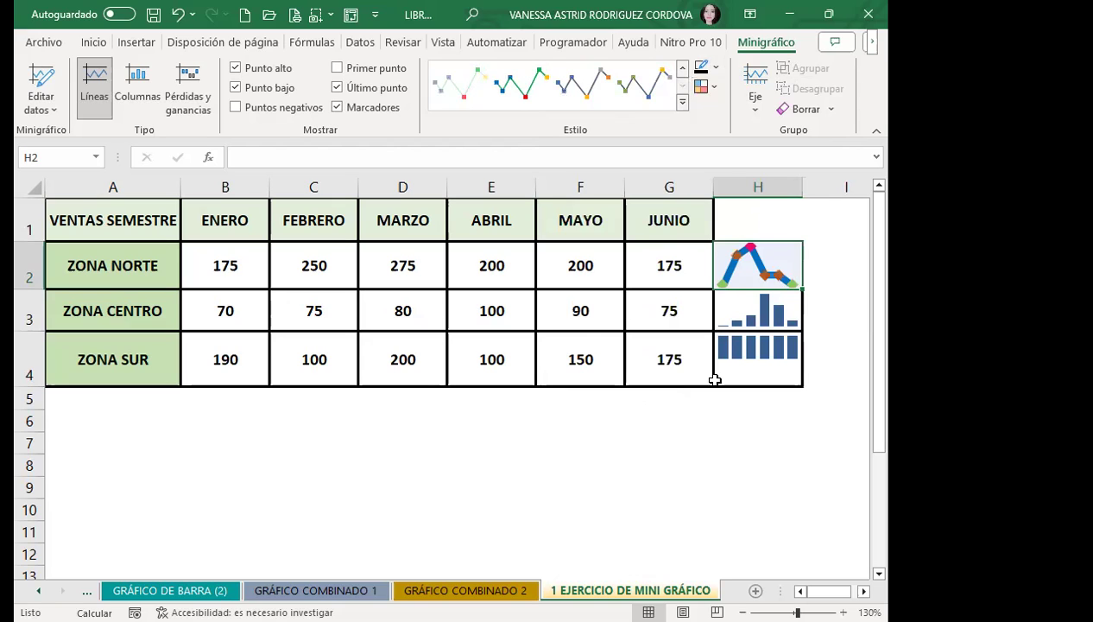
- Switch the ZONA NORTE sparkline to the pale light style
click(522, 88)
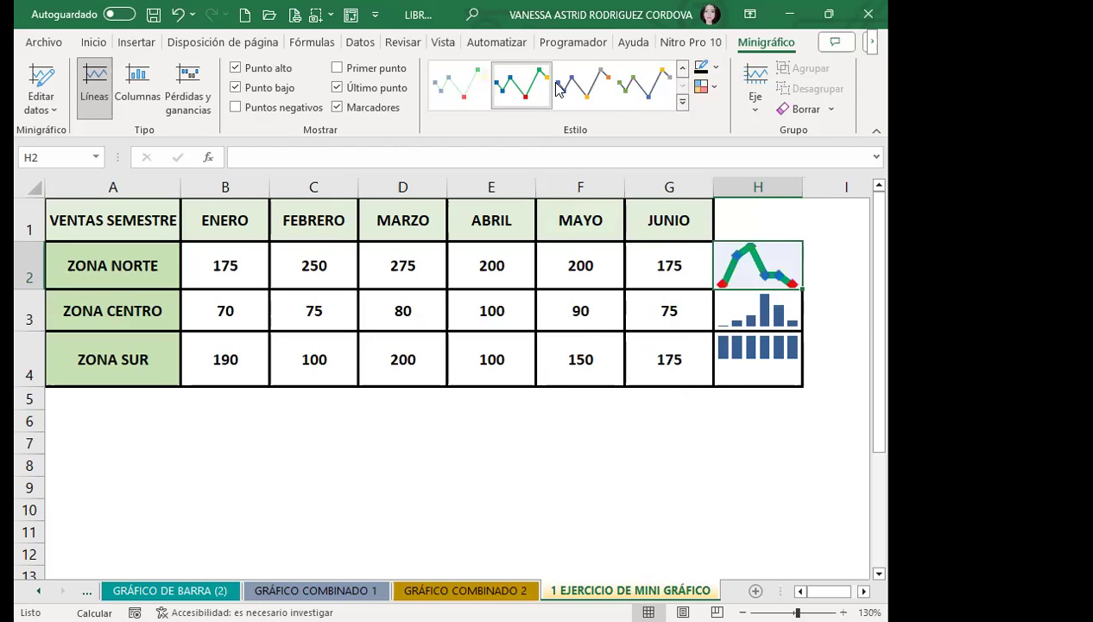
click(462, 102)
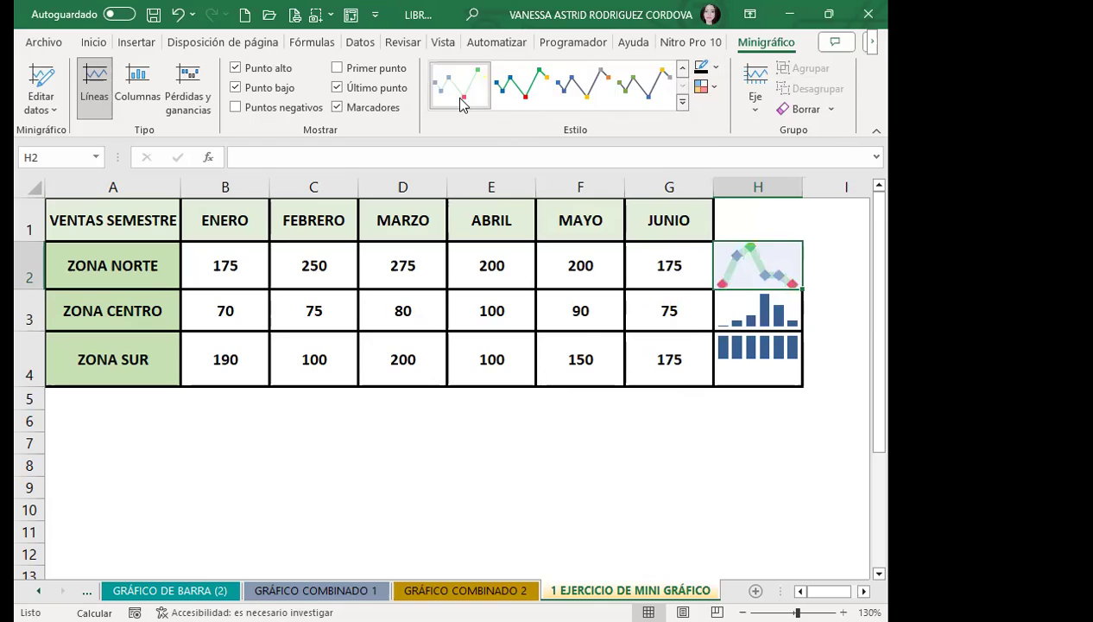
click(734, 314)
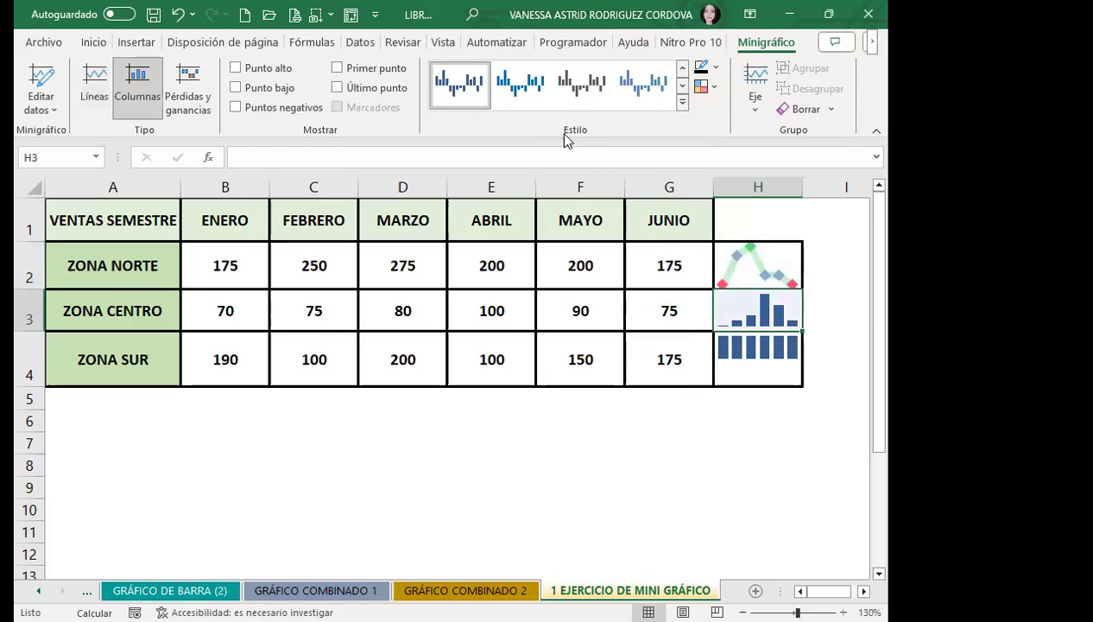
- Colour the H3 column sparkline's high bar dark orange, first bar green, last bar pink
click(701, 86)
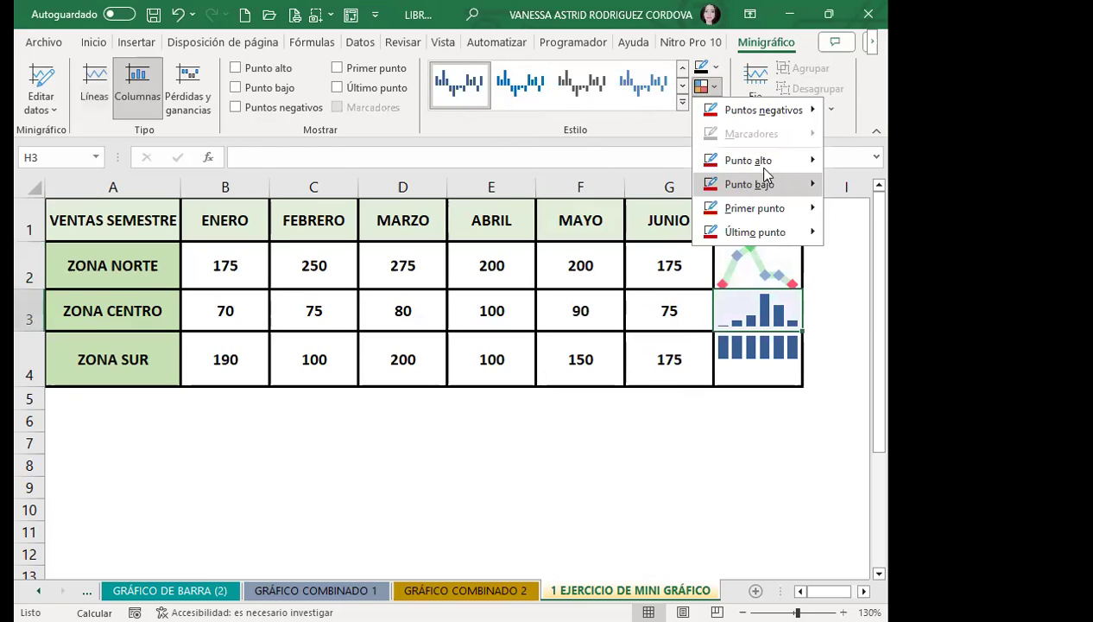
mouse_move(748, 160)
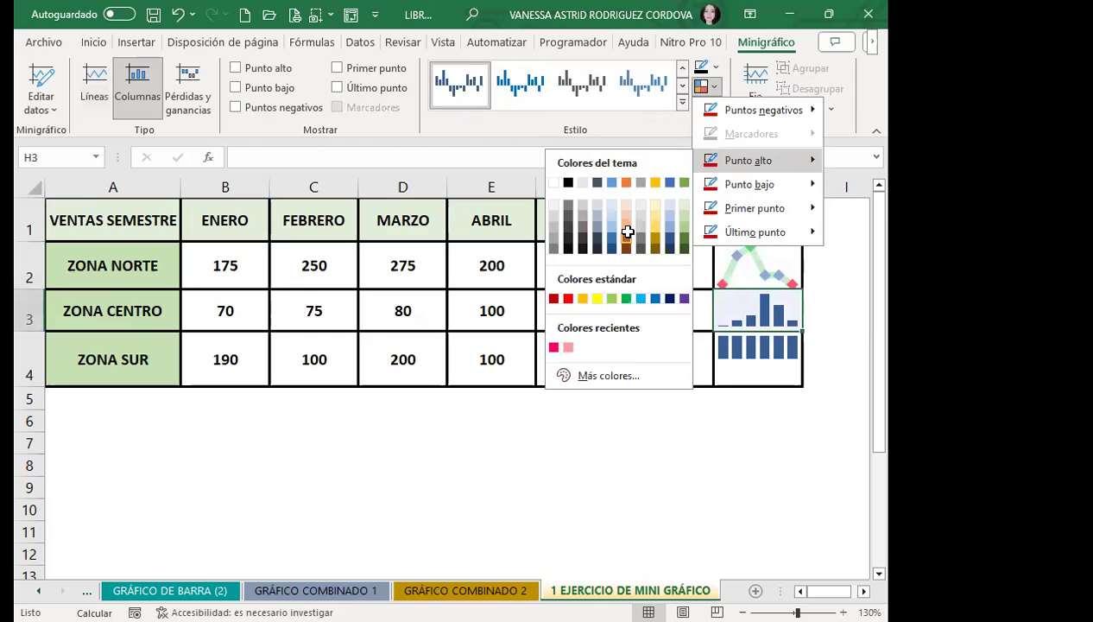
click(622, 229)
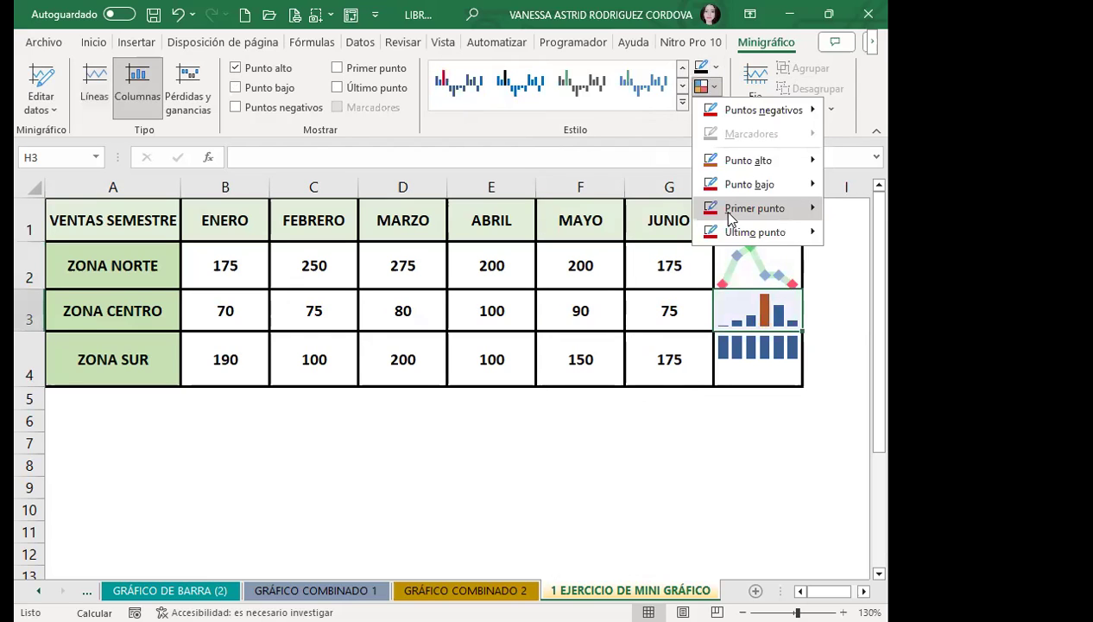
mouse_move(727, 210)
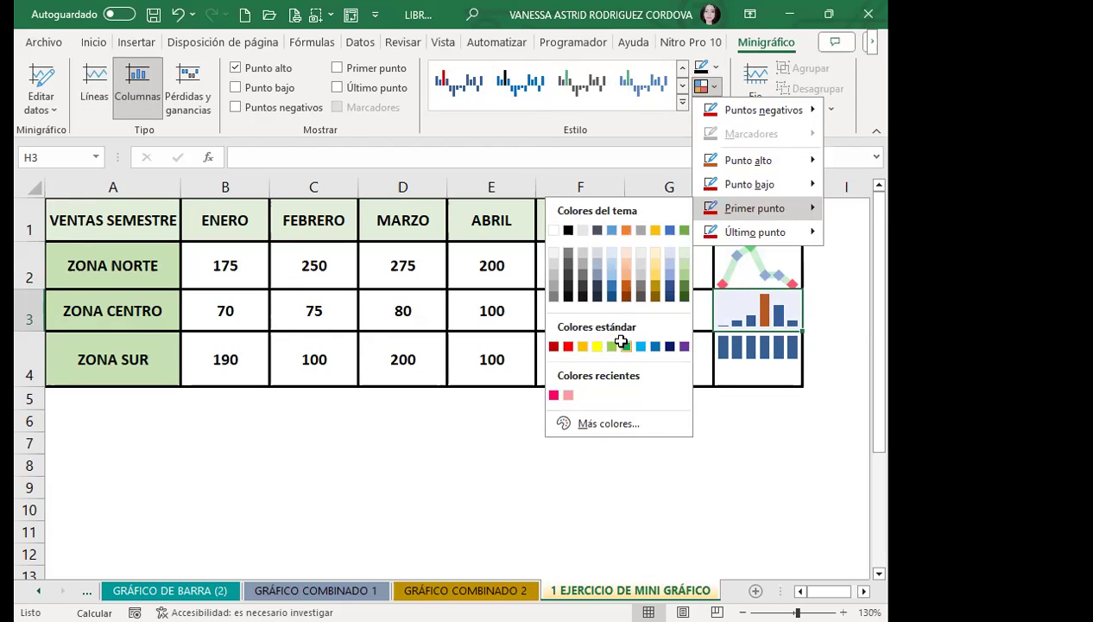
click(616, 345)
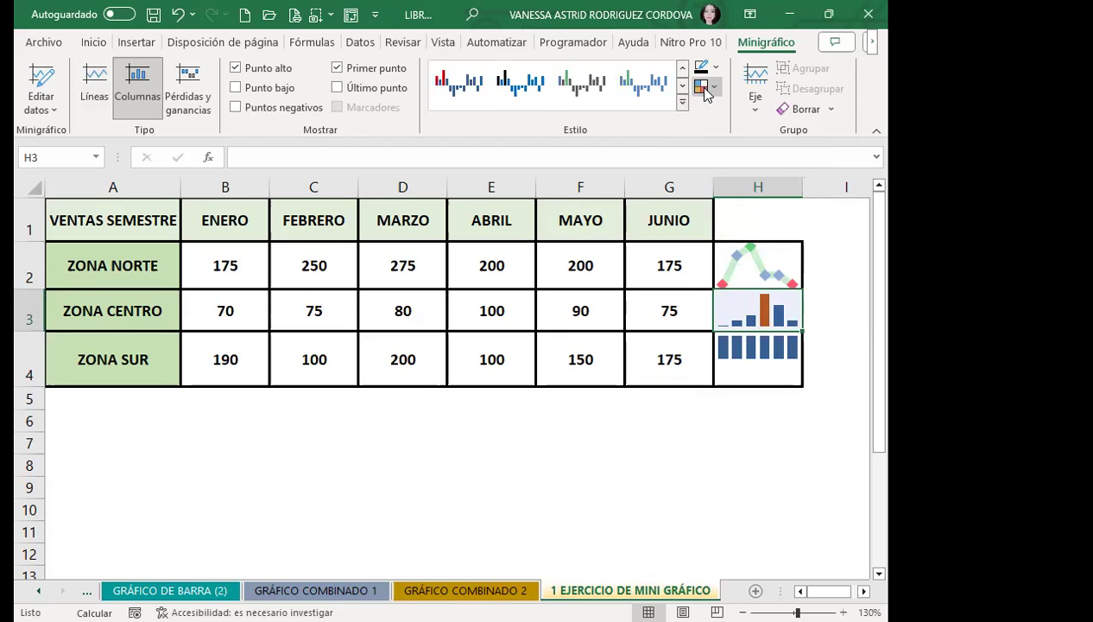
click(706, 86)
mouse_move(725, 235)
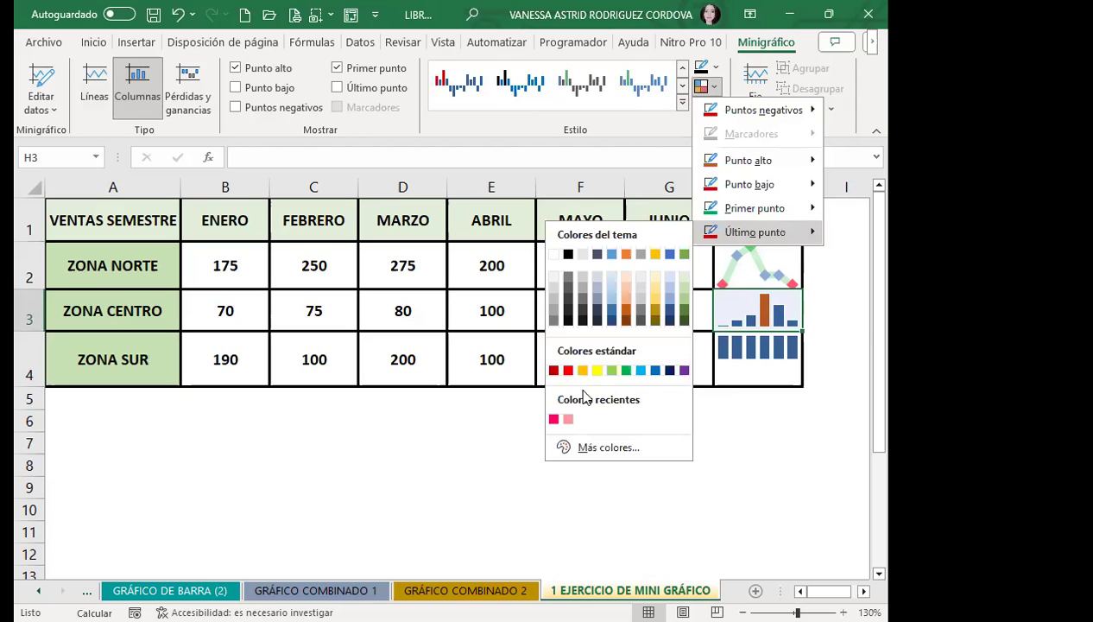
click(554, 418)
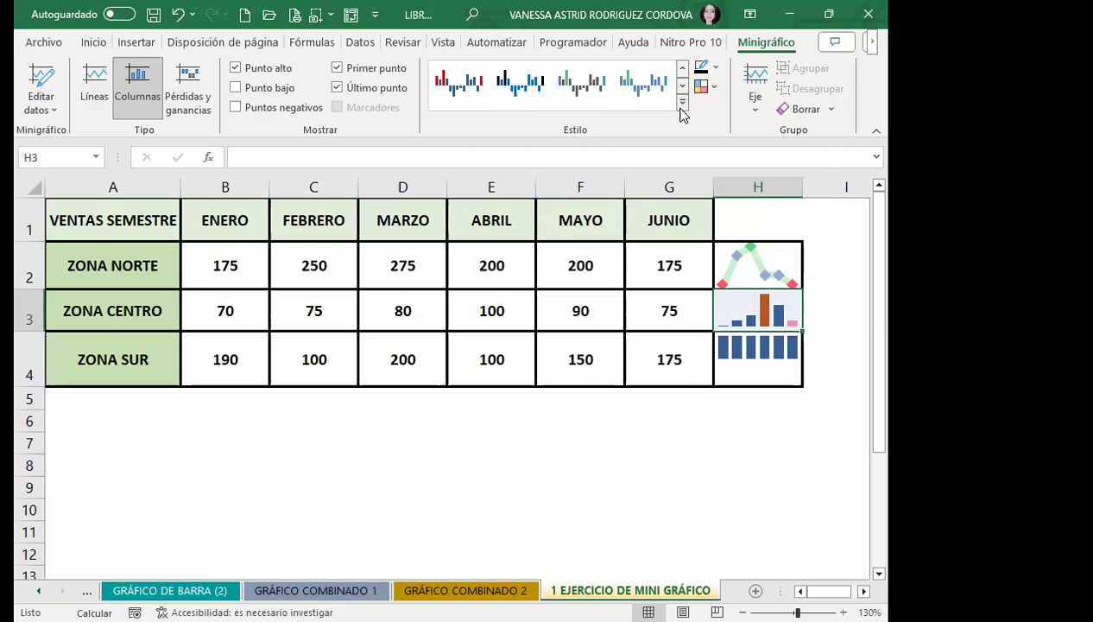
- Apply a red-and-blue style to the ZONA CENTRO column sparkline
click(682, 104)
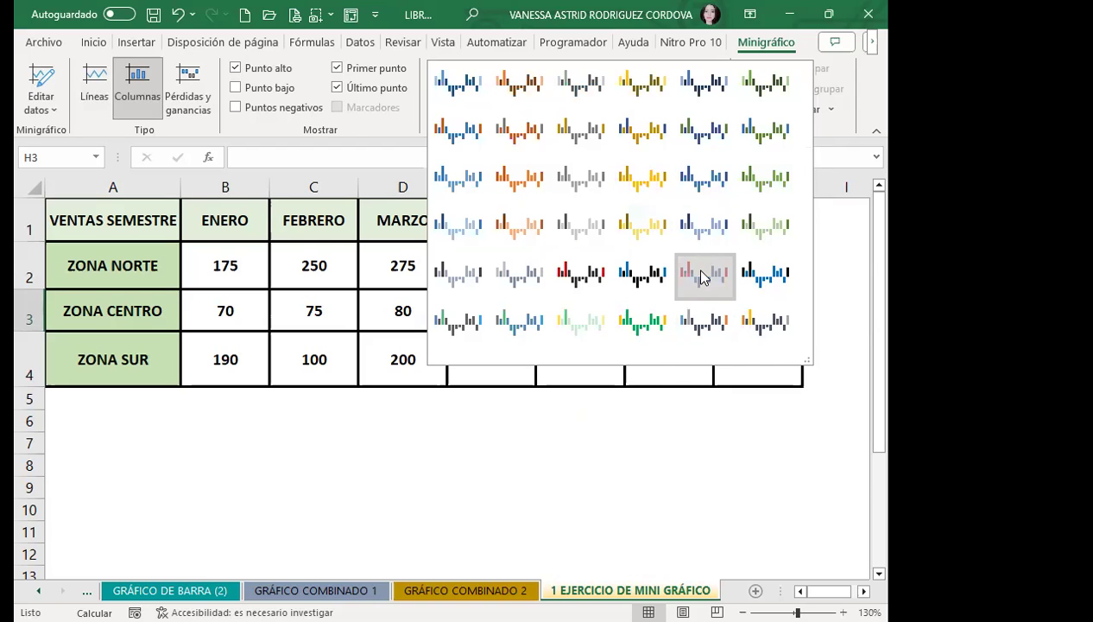
click(693, 268)
click(745, 357)
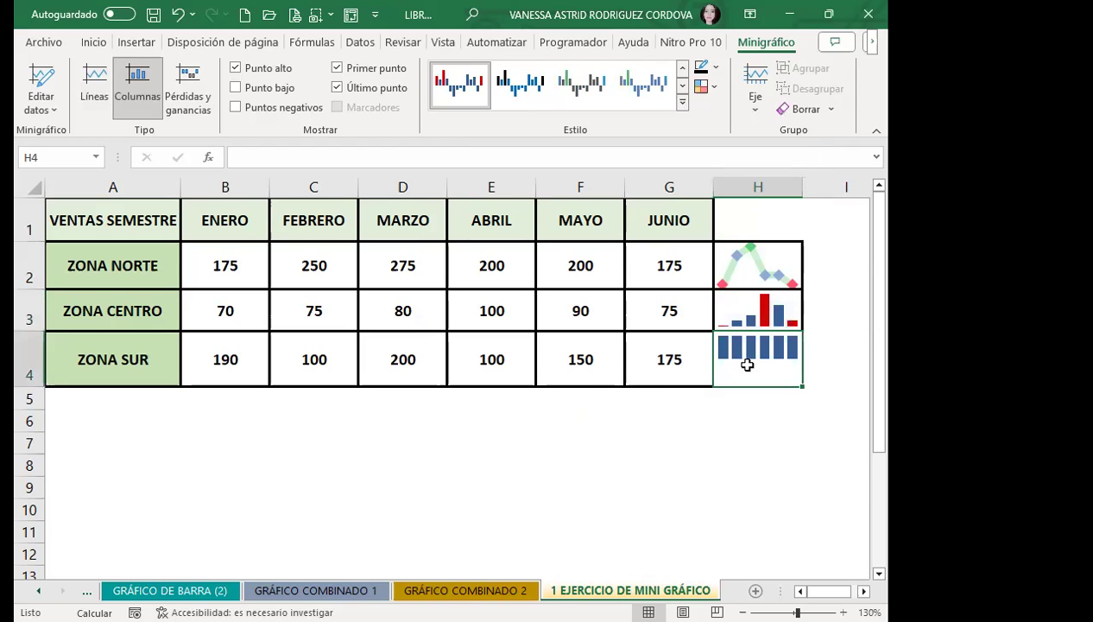
- Change ZONA SUR's ABRIL value in E4 to 30
click(511, 365)
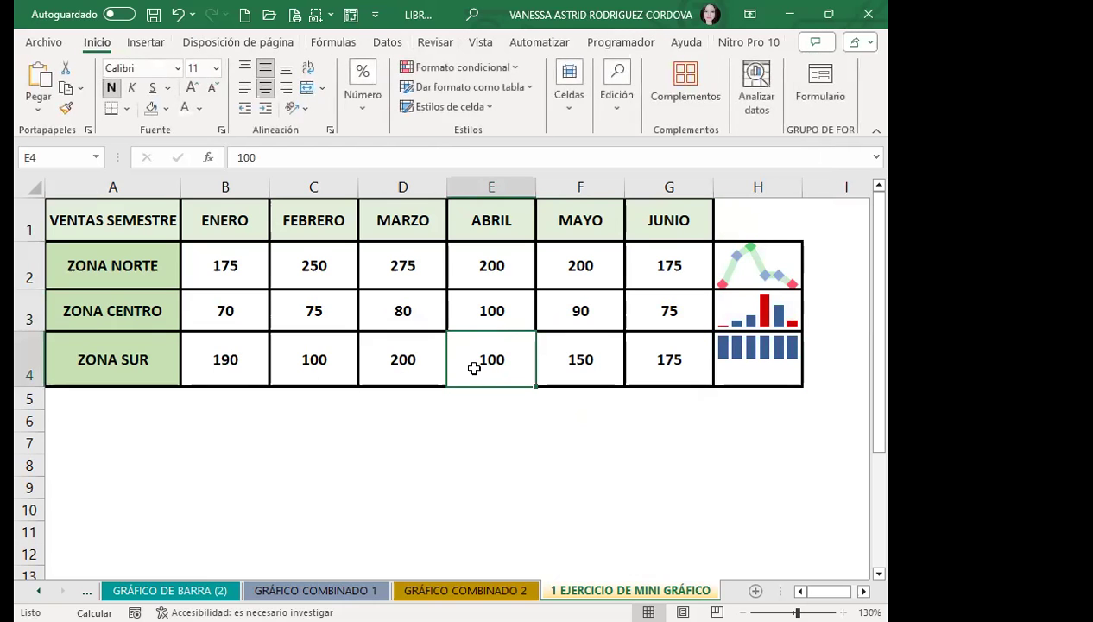
text(30)
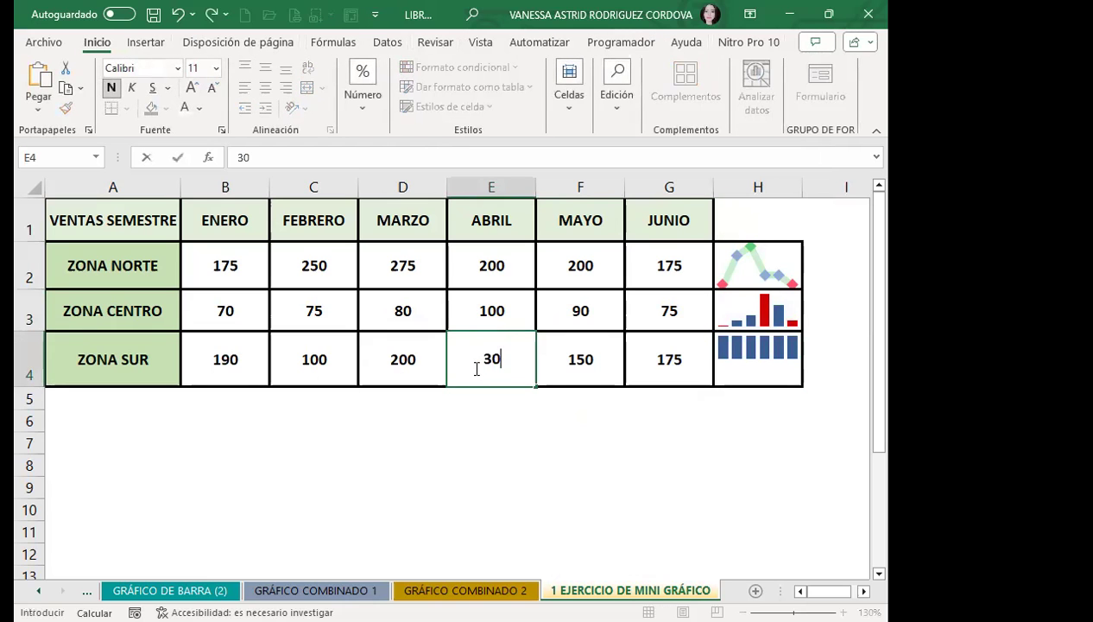
key(Return)
- Colour the H4 win/loss sparkline's high bar yellow, last bar green and first bar red
click(798, 361)
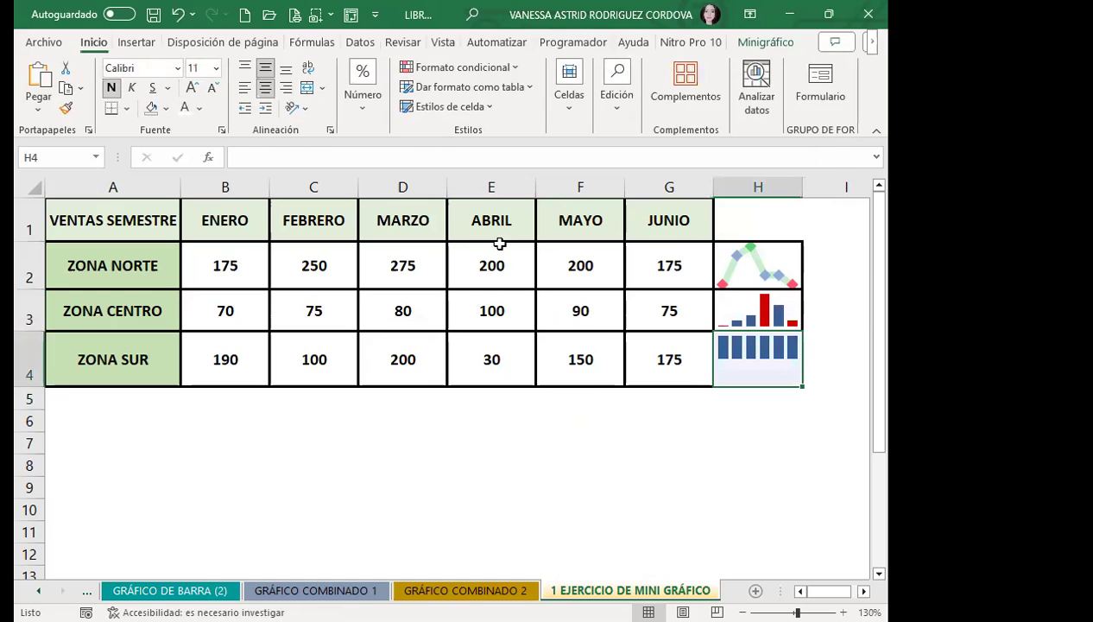
click(769, 43)
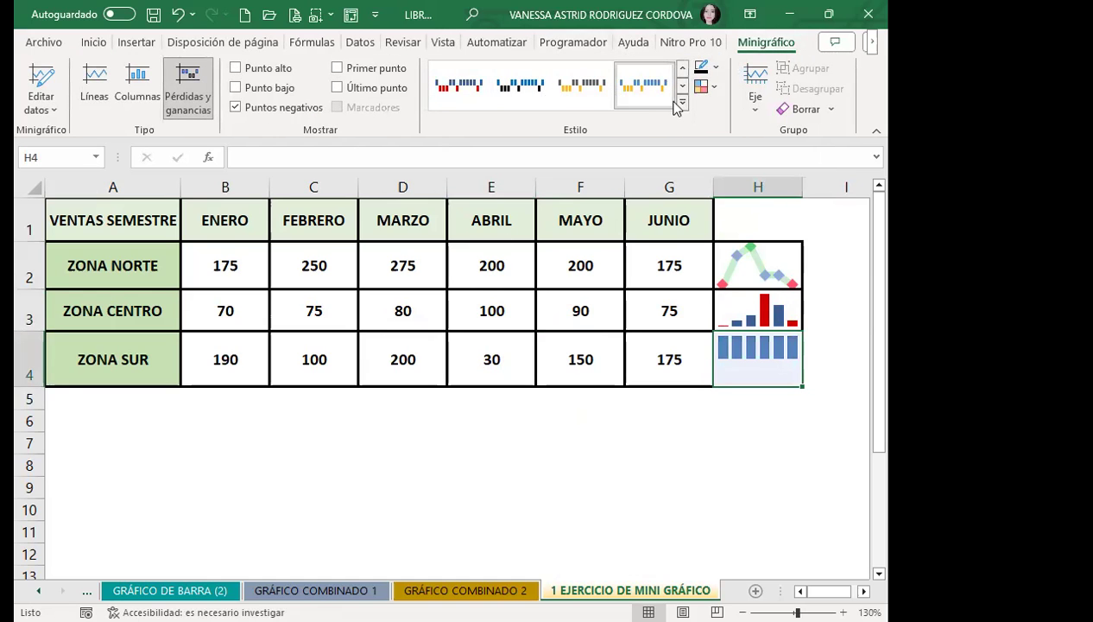
click(711, 88)
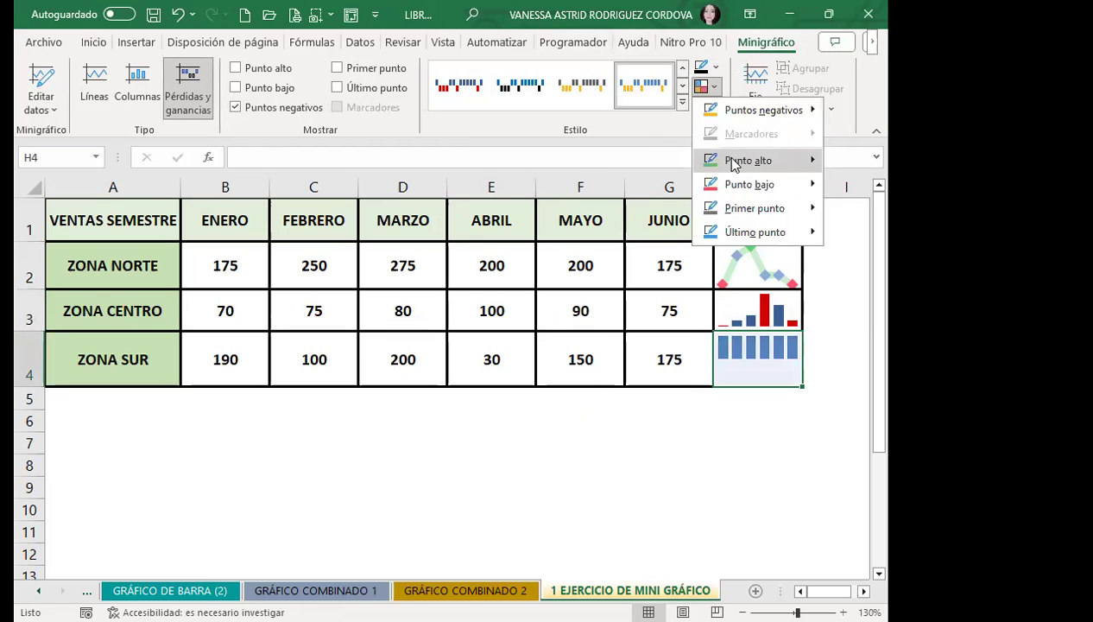
mouse_move(734, 165)
click(596, 298)
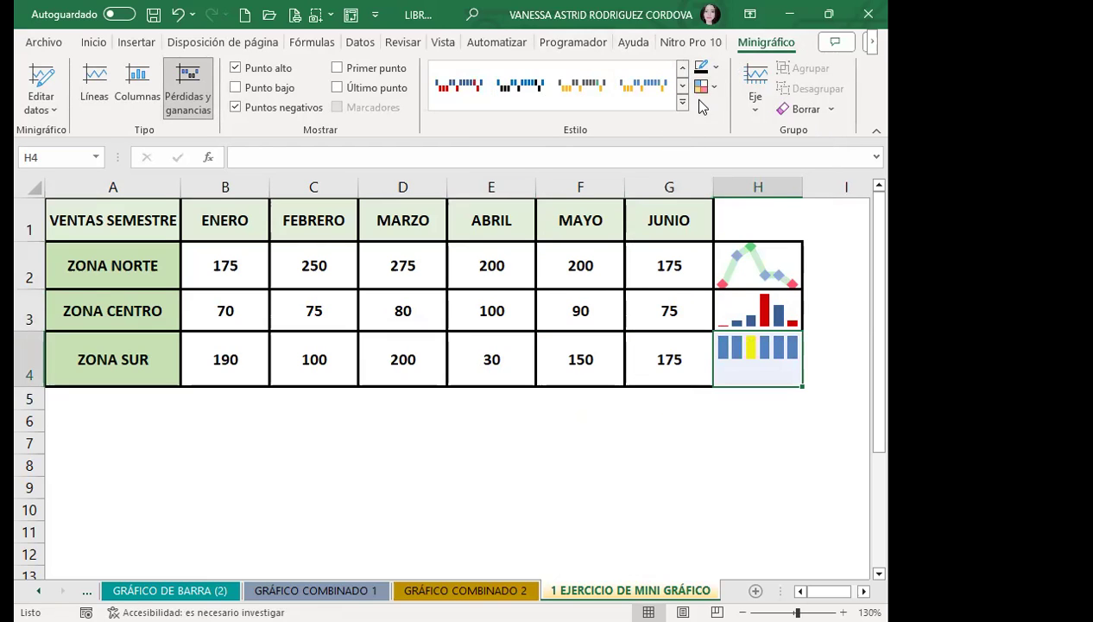
click(711, 88)
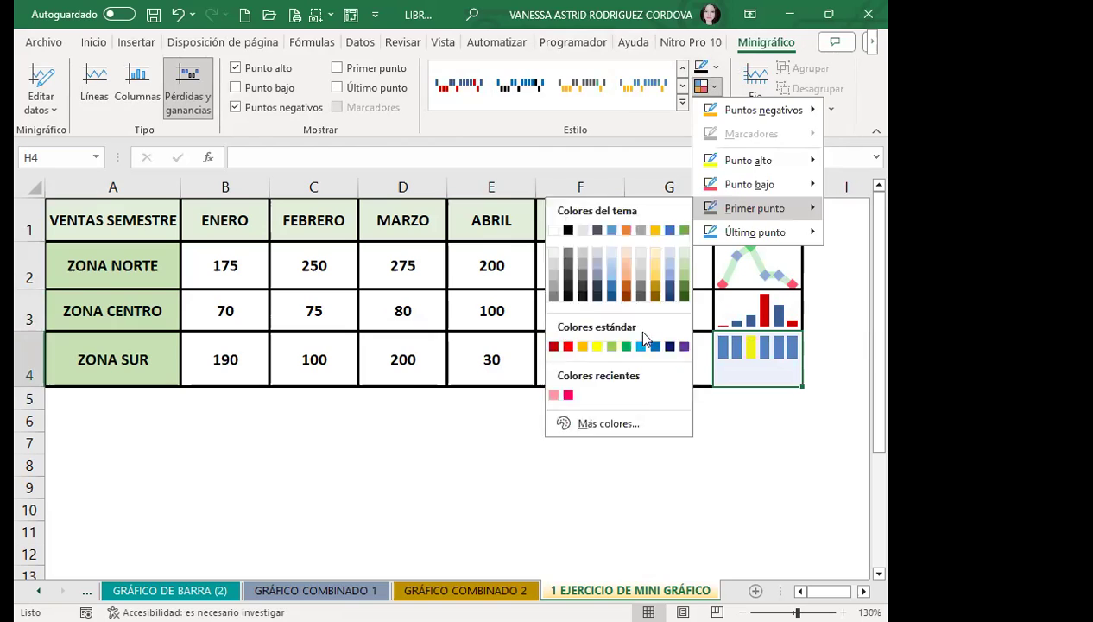
click(627, 378)
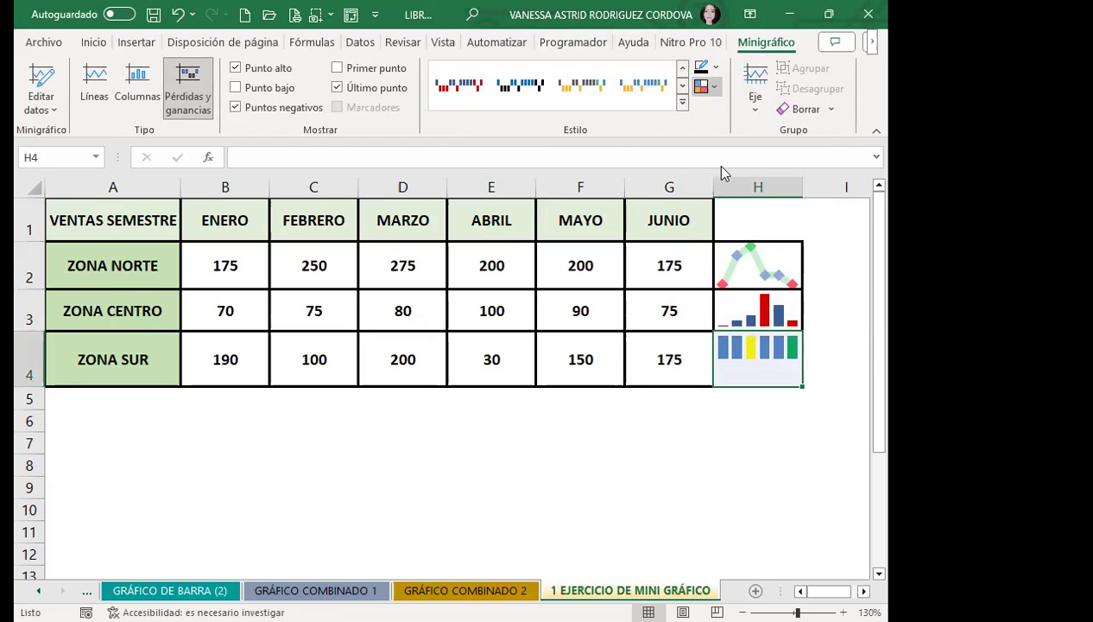
click(711, 89)
mouse_move(755, 208)
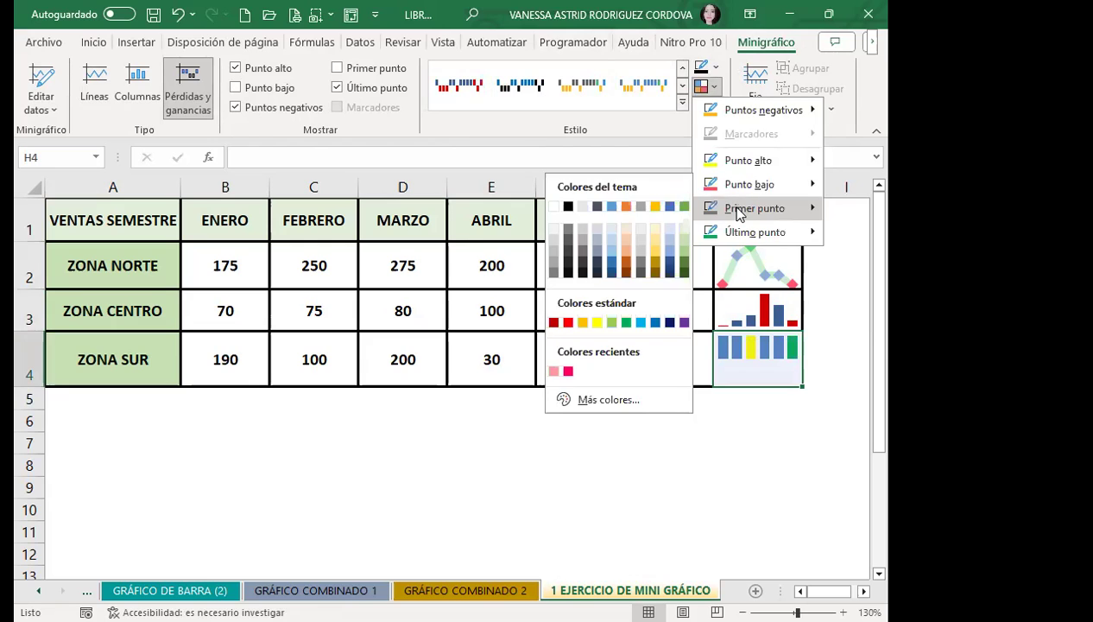
click(569, 347)
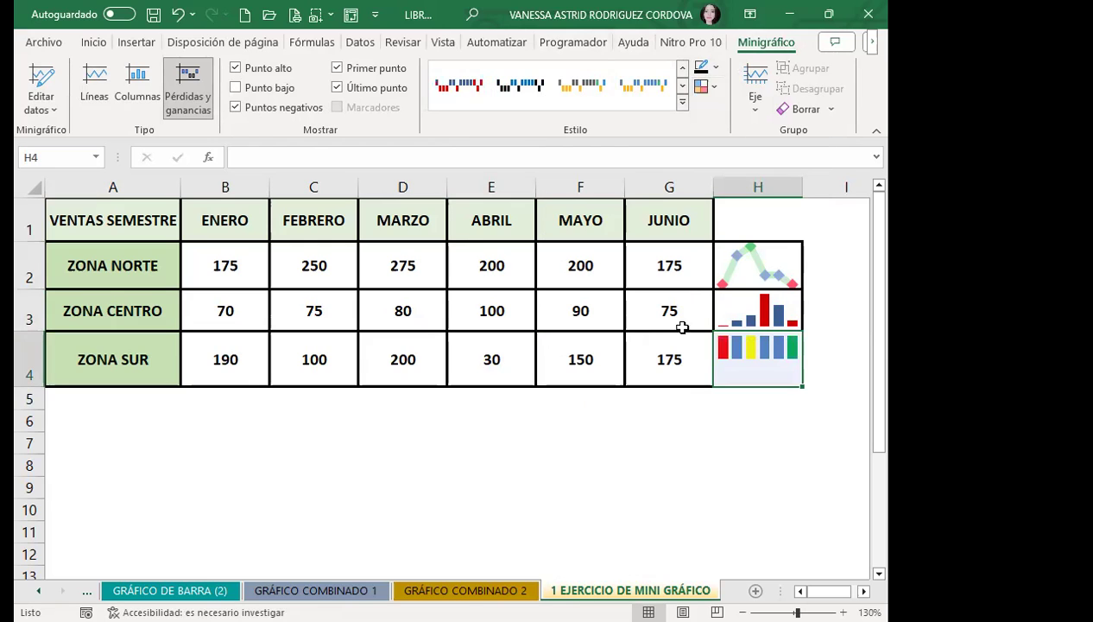
- Apply the red-and-black style to ZONA SUR's win/loss sparkline
click(683, 102)
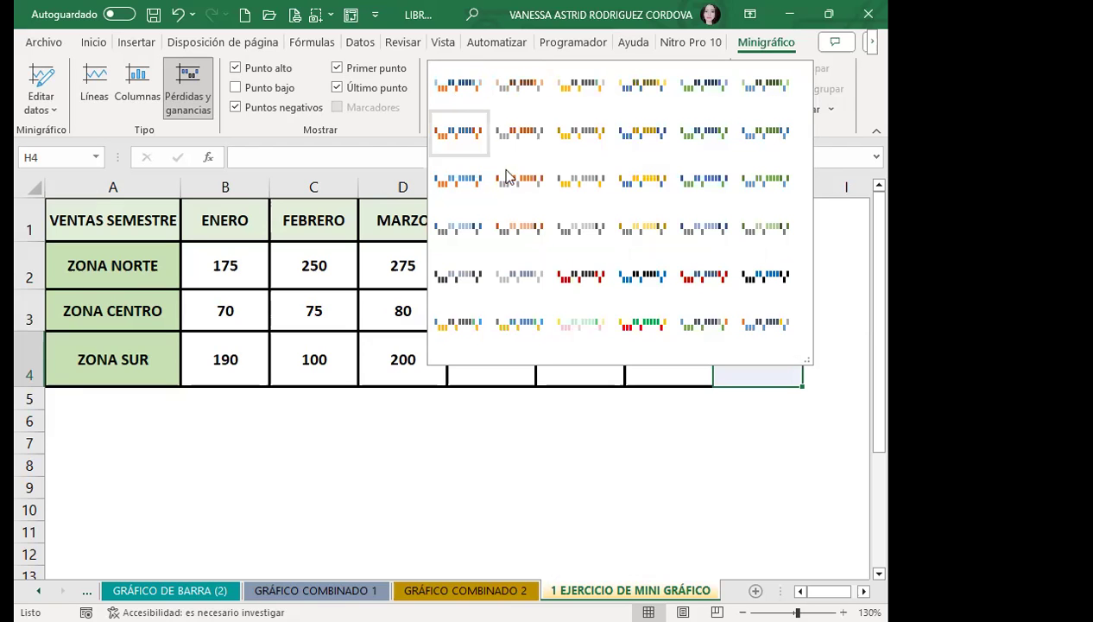
click(570, 275)
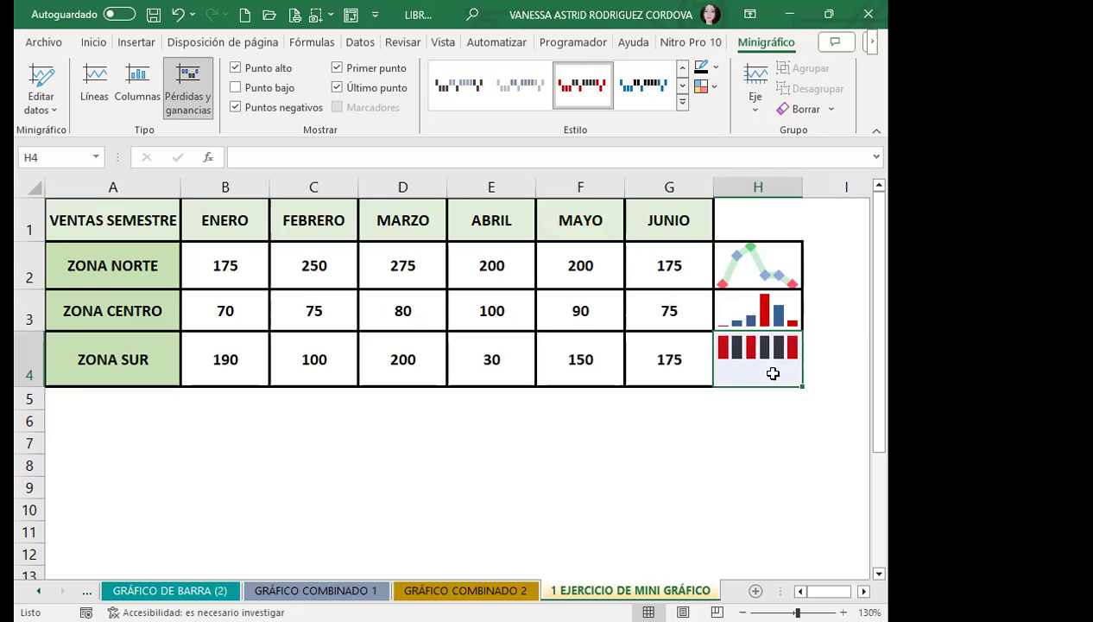
click(758, 315)
- Inspect the sparklines' data ranges B2:G2, B2:G4 and B3:G3 alongside H2 and H4
click(742, 258)
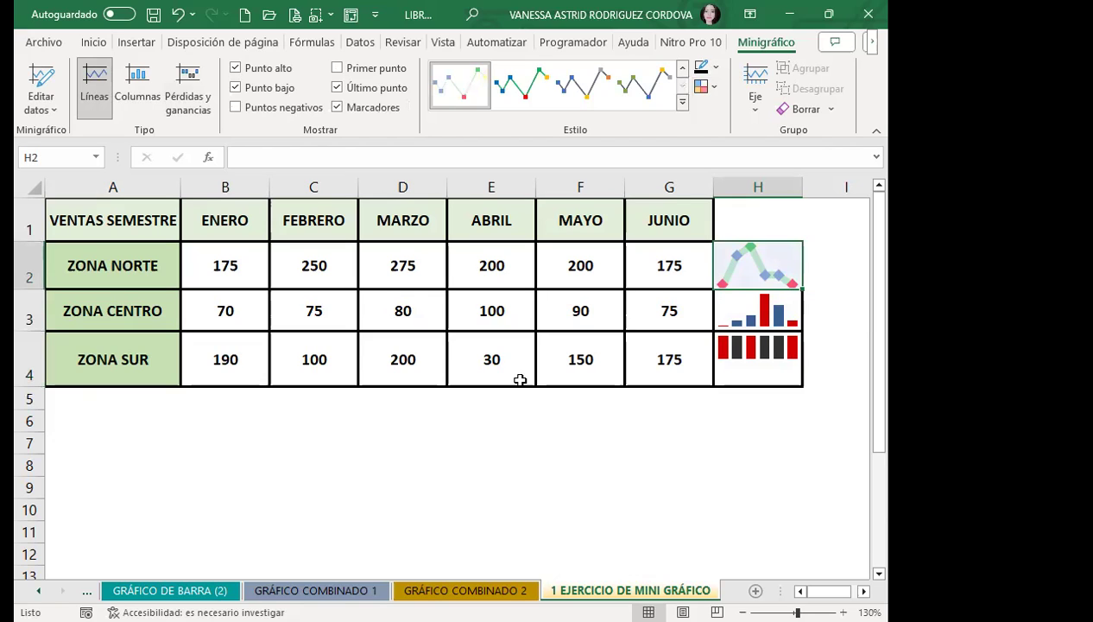
click(226, 261)
drag(284, 259, 642, 264)
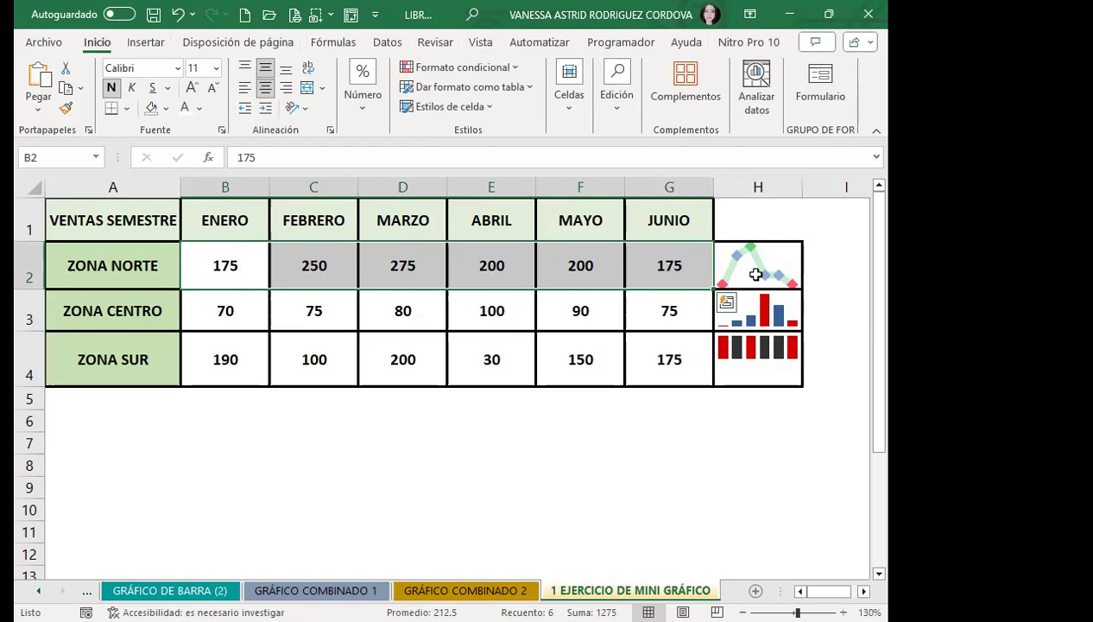
click(755, 275)
mouse_move(232, 261)
mouse_down()
mouse_move(343, 261)
mouse_move(627, 349)
mouse_up()
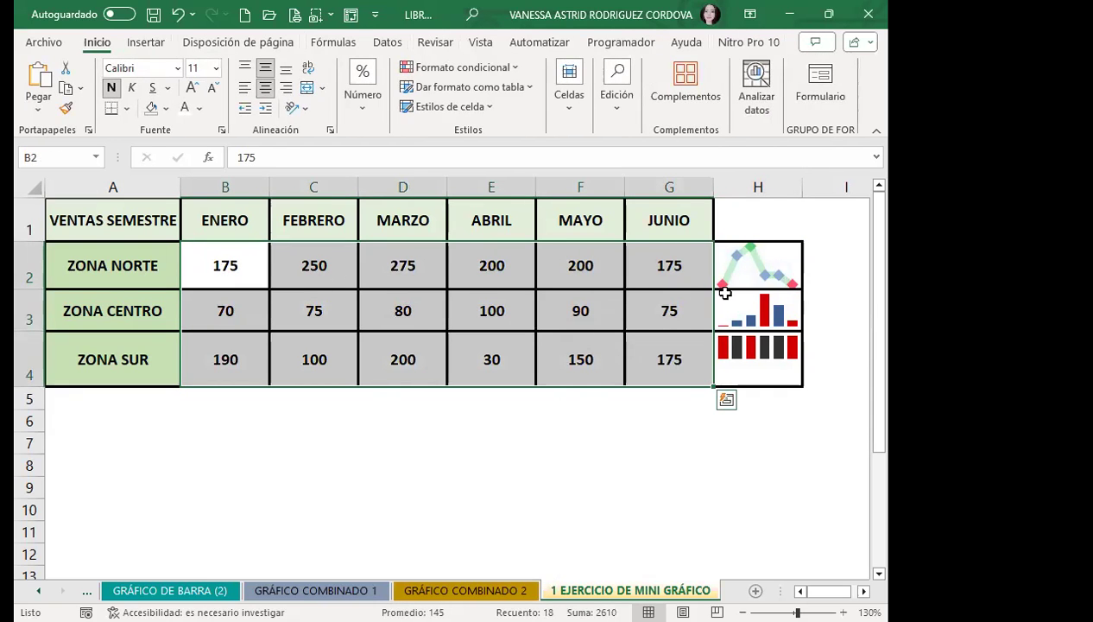
drag(262, 273, 644, 268)
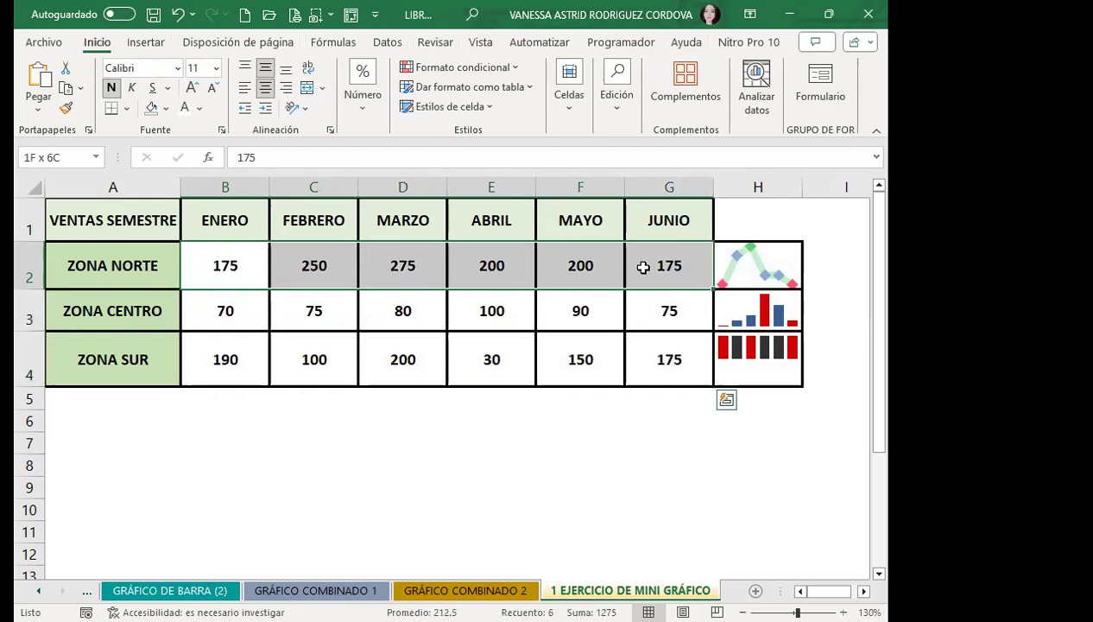
drag(200, 306, 652, 304)
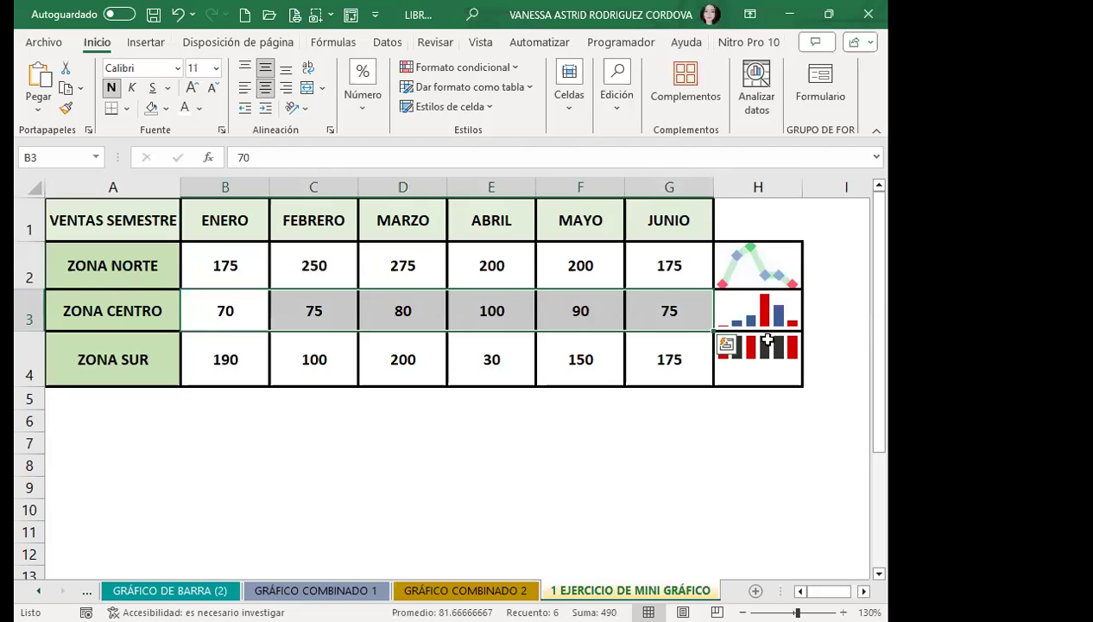
click(749, 377)
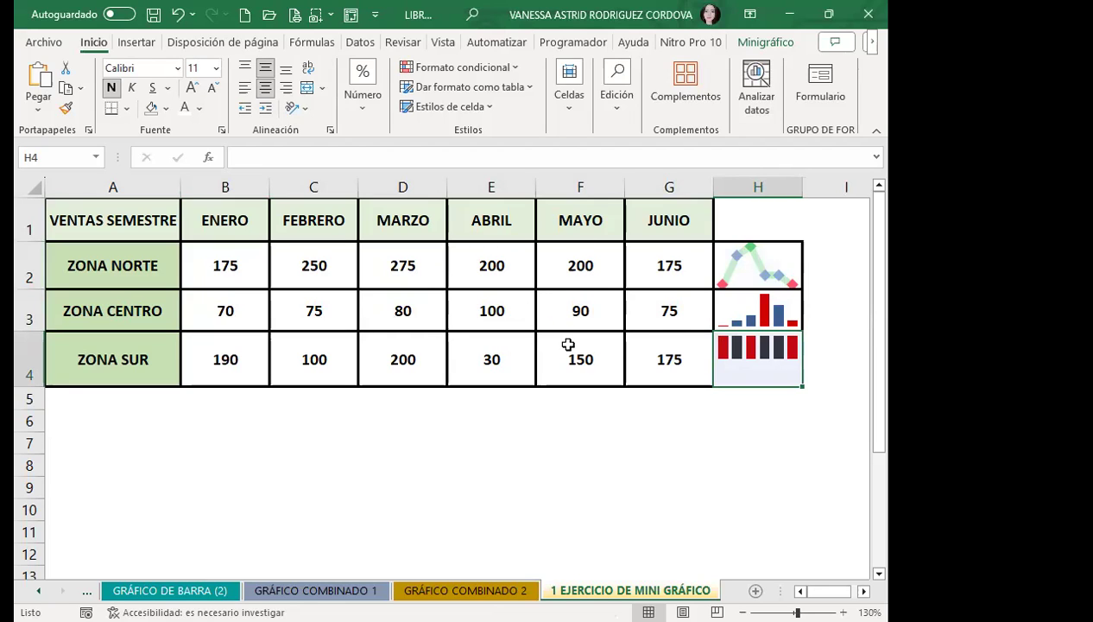
- Set ZONA SUR's ABRIL value in E4 back to 100
click(431, 358)
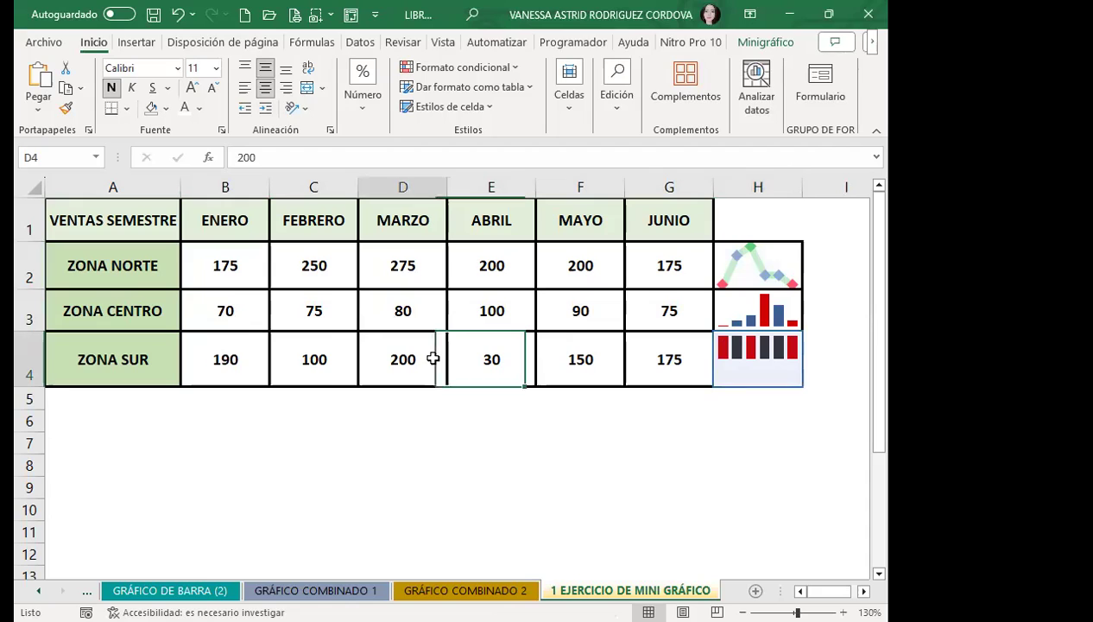
click(475, 364)
text(100)
key(Return)
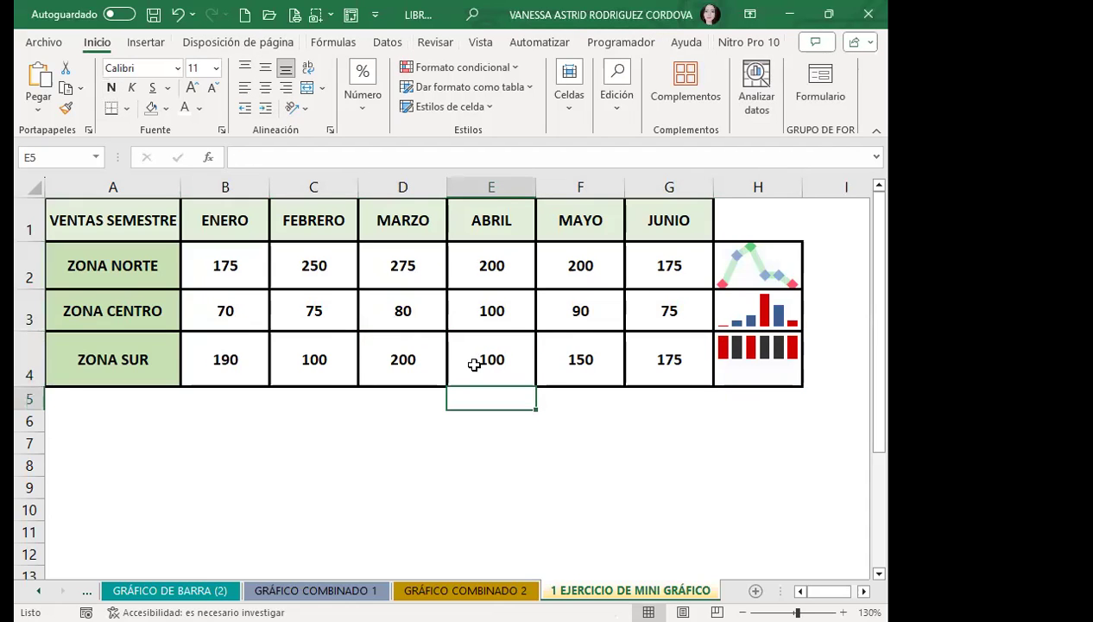